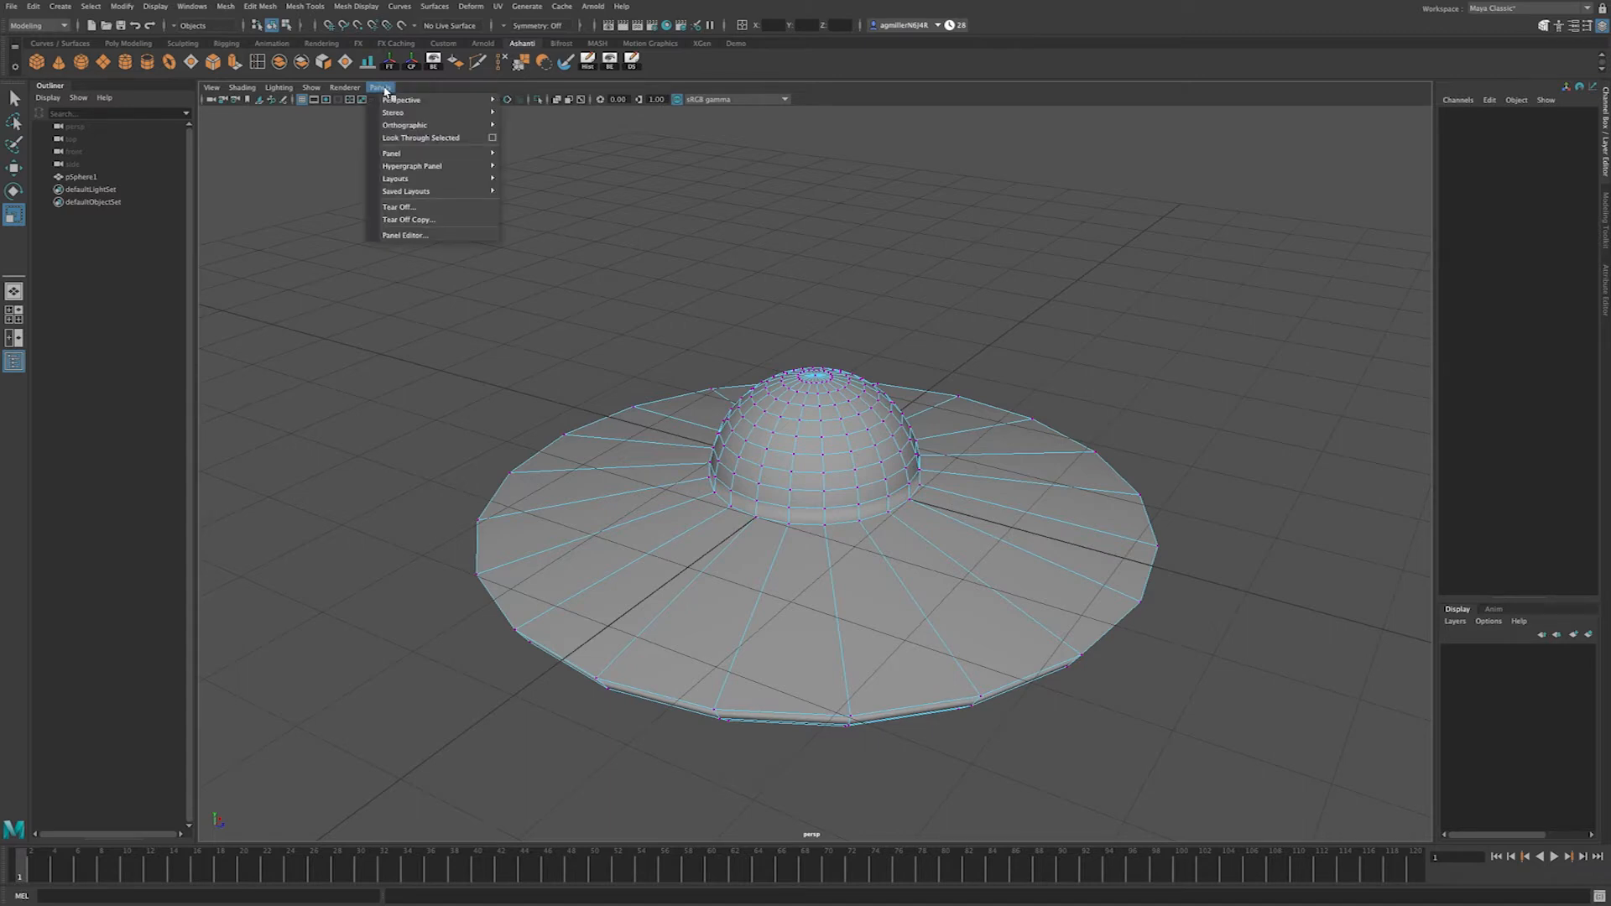
Step: Split the workspace into two side-by-side panes and set the second pane to the perspective view
mouse_move(436, 179)
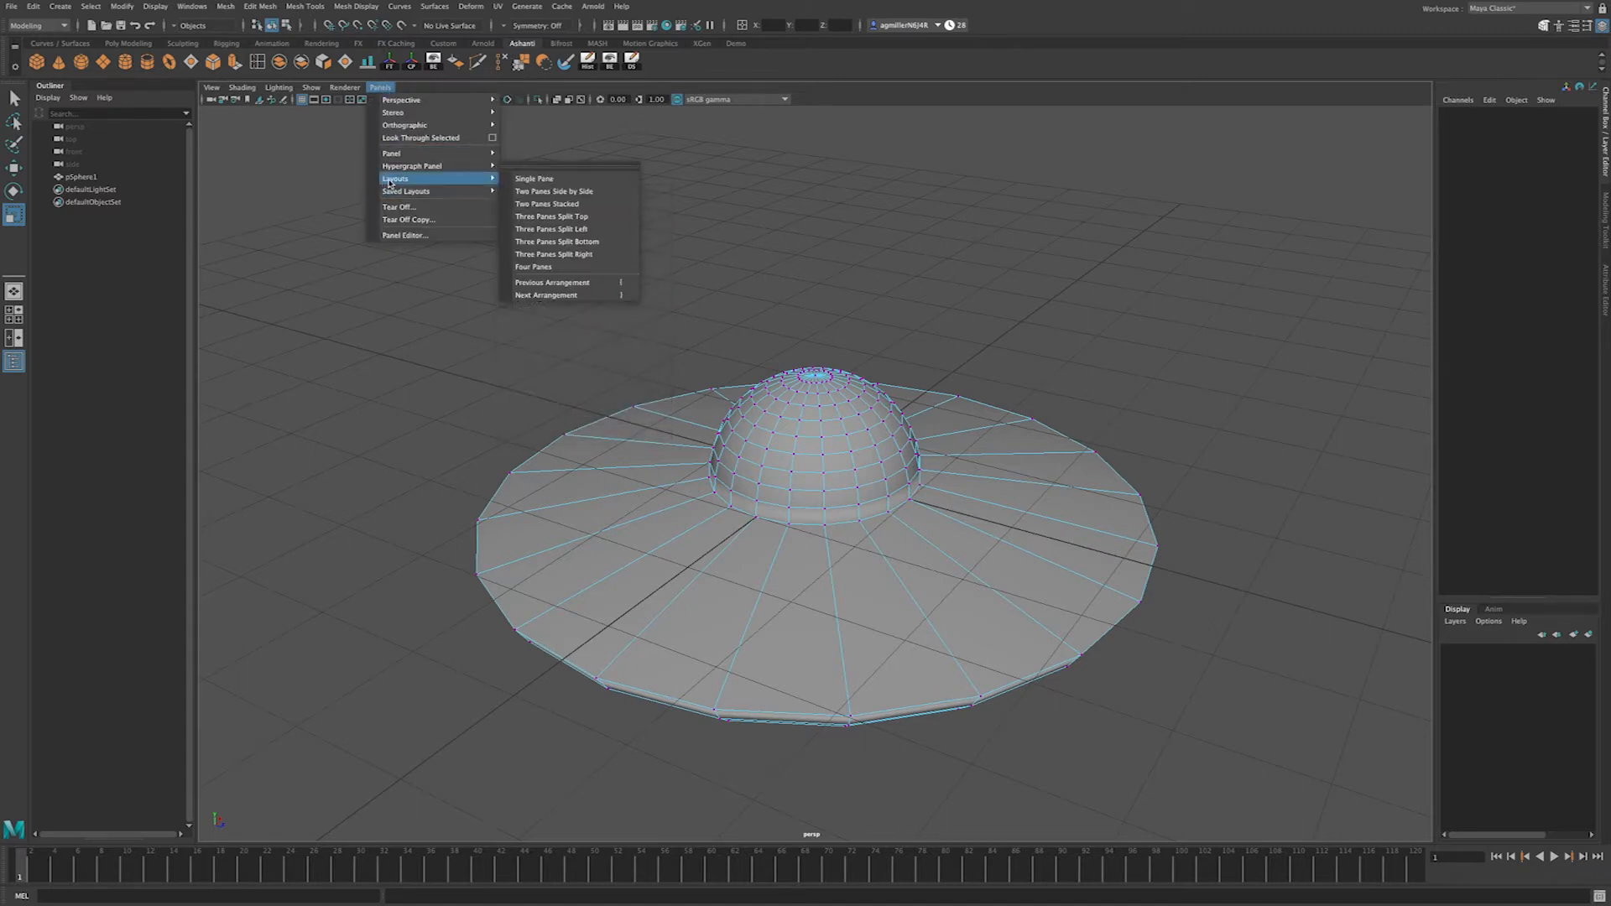
click(604, 192)
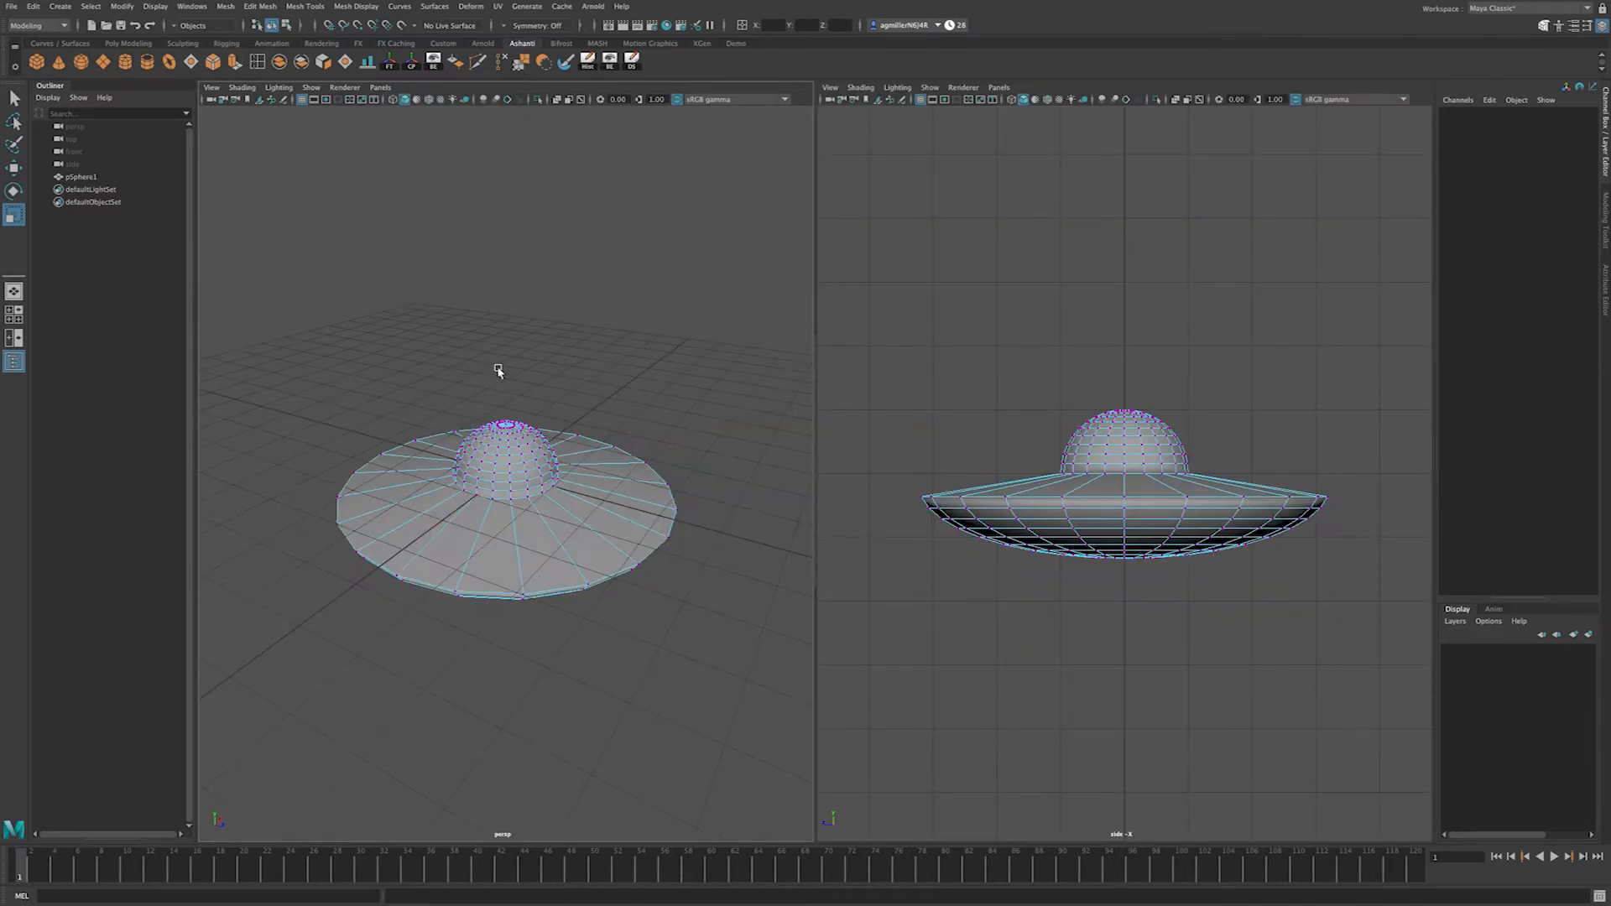
alt+drag(1060, 403, 1062, 406)
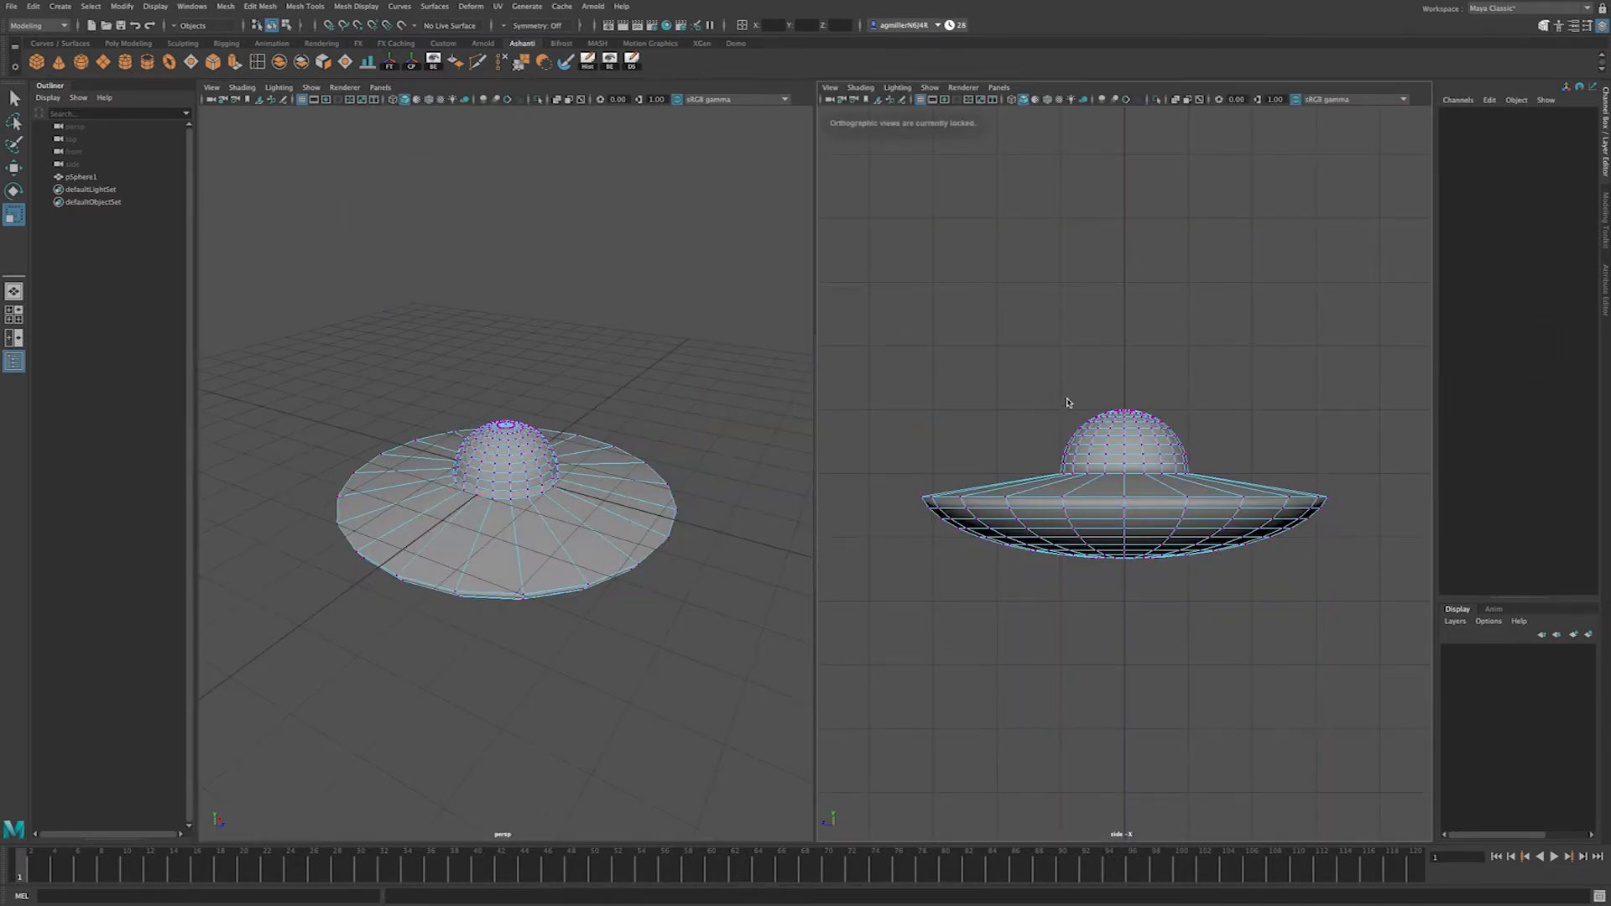
right_click(1125, 341)
key(space)
drag(1151, 334, 1150, 297)
alt+drag(979, 417, 1111, 388)
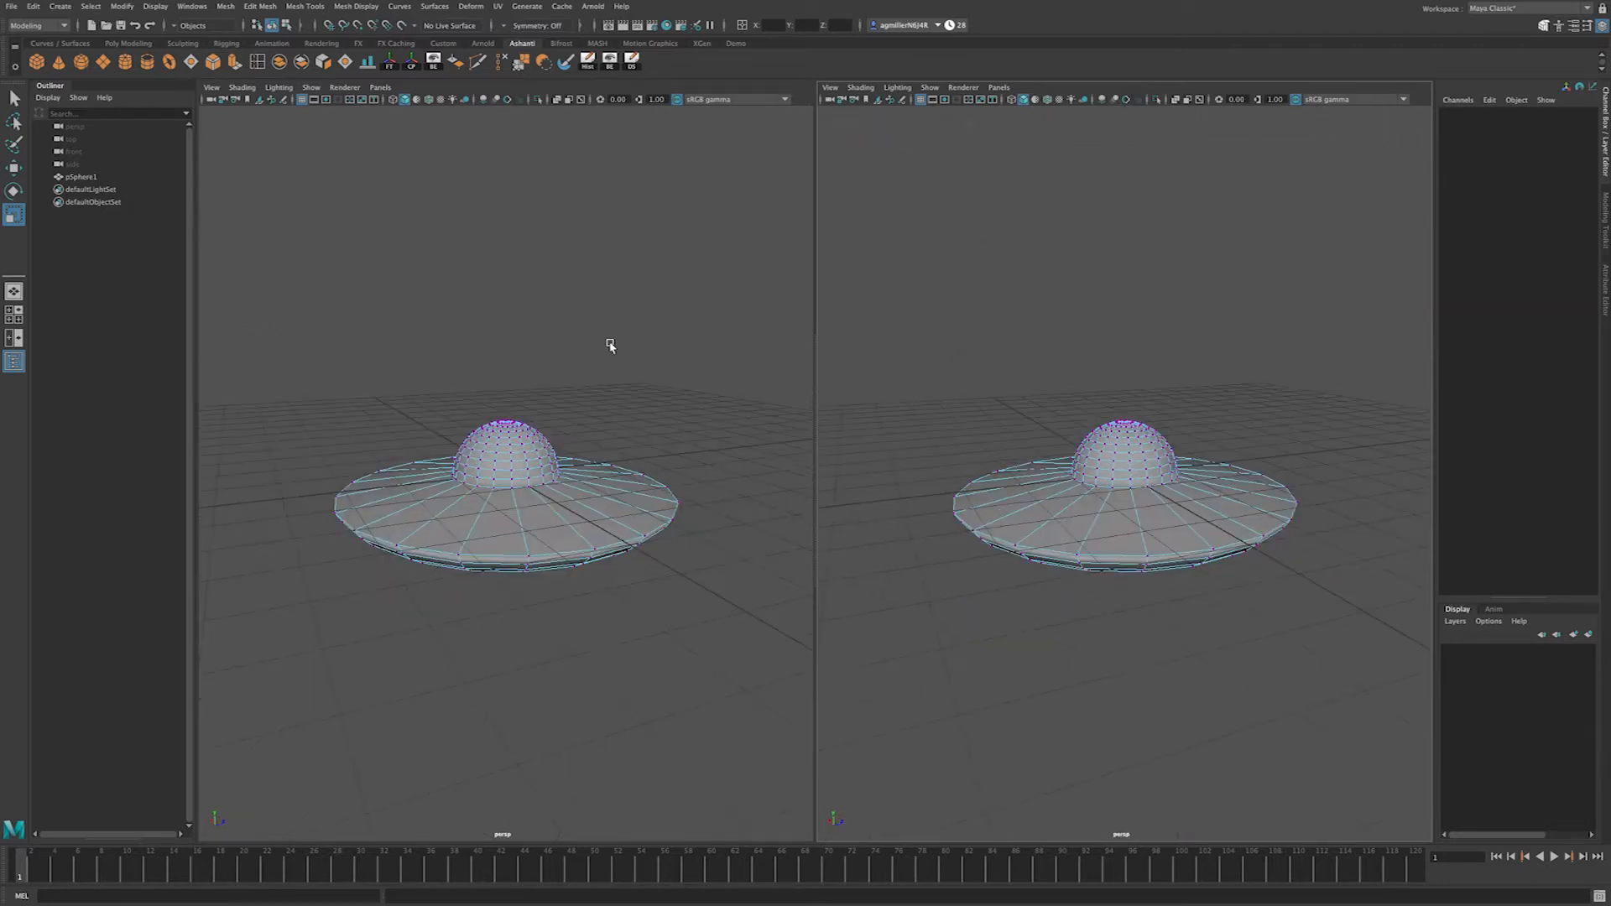
Step: Replace the first perspective pane with the UV Editor
click(408, 223)
click(380, 88)
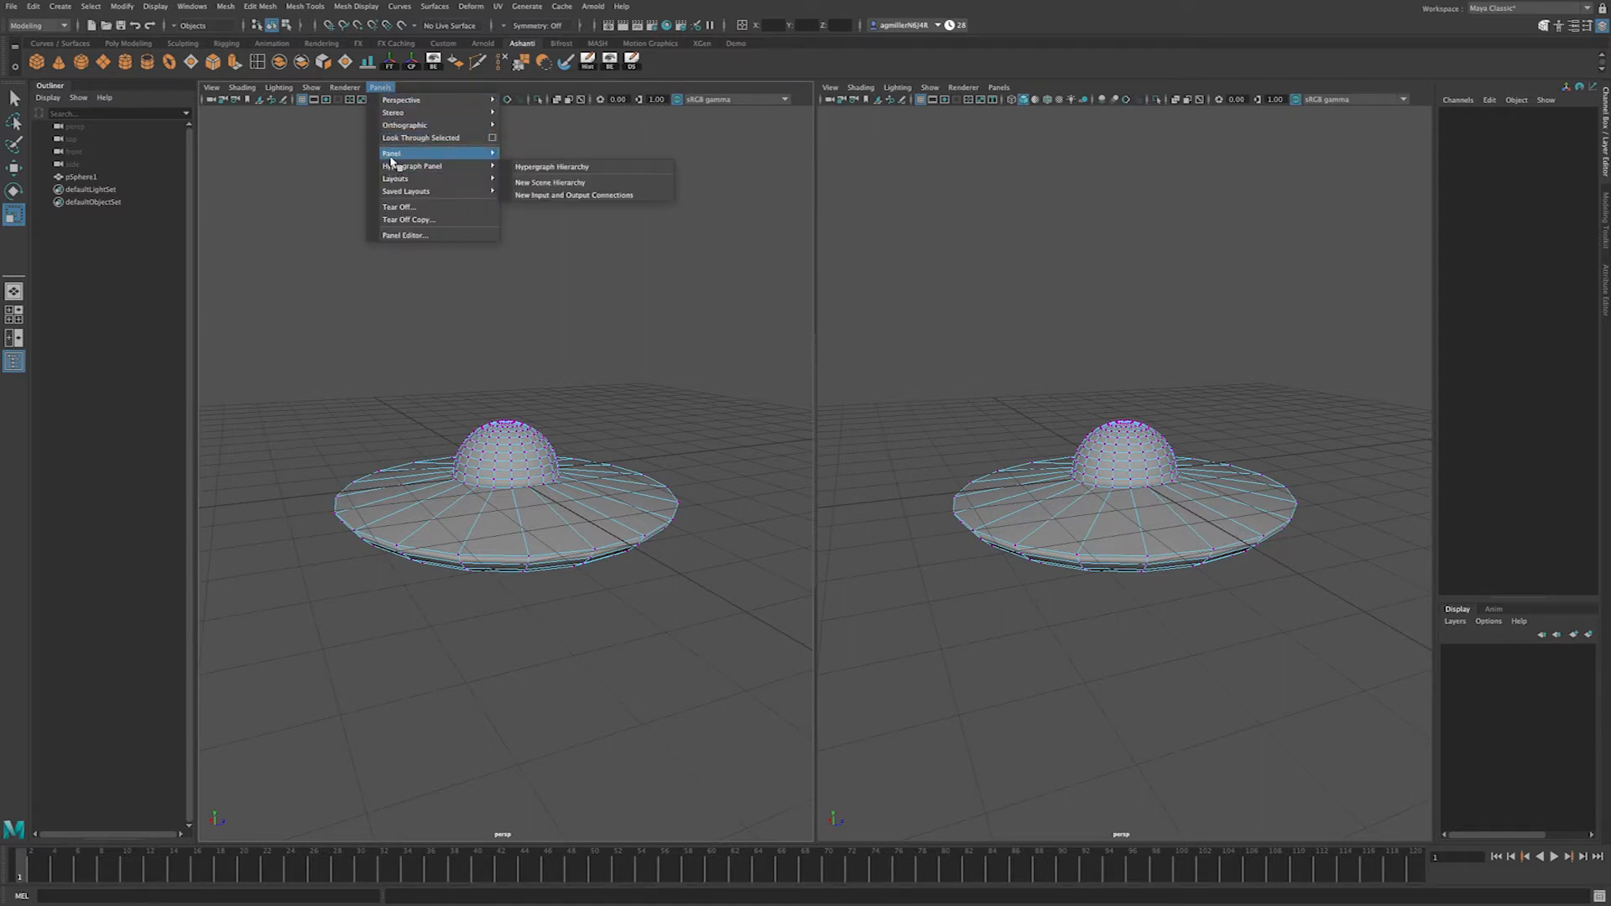
mouse_move(392, 155)
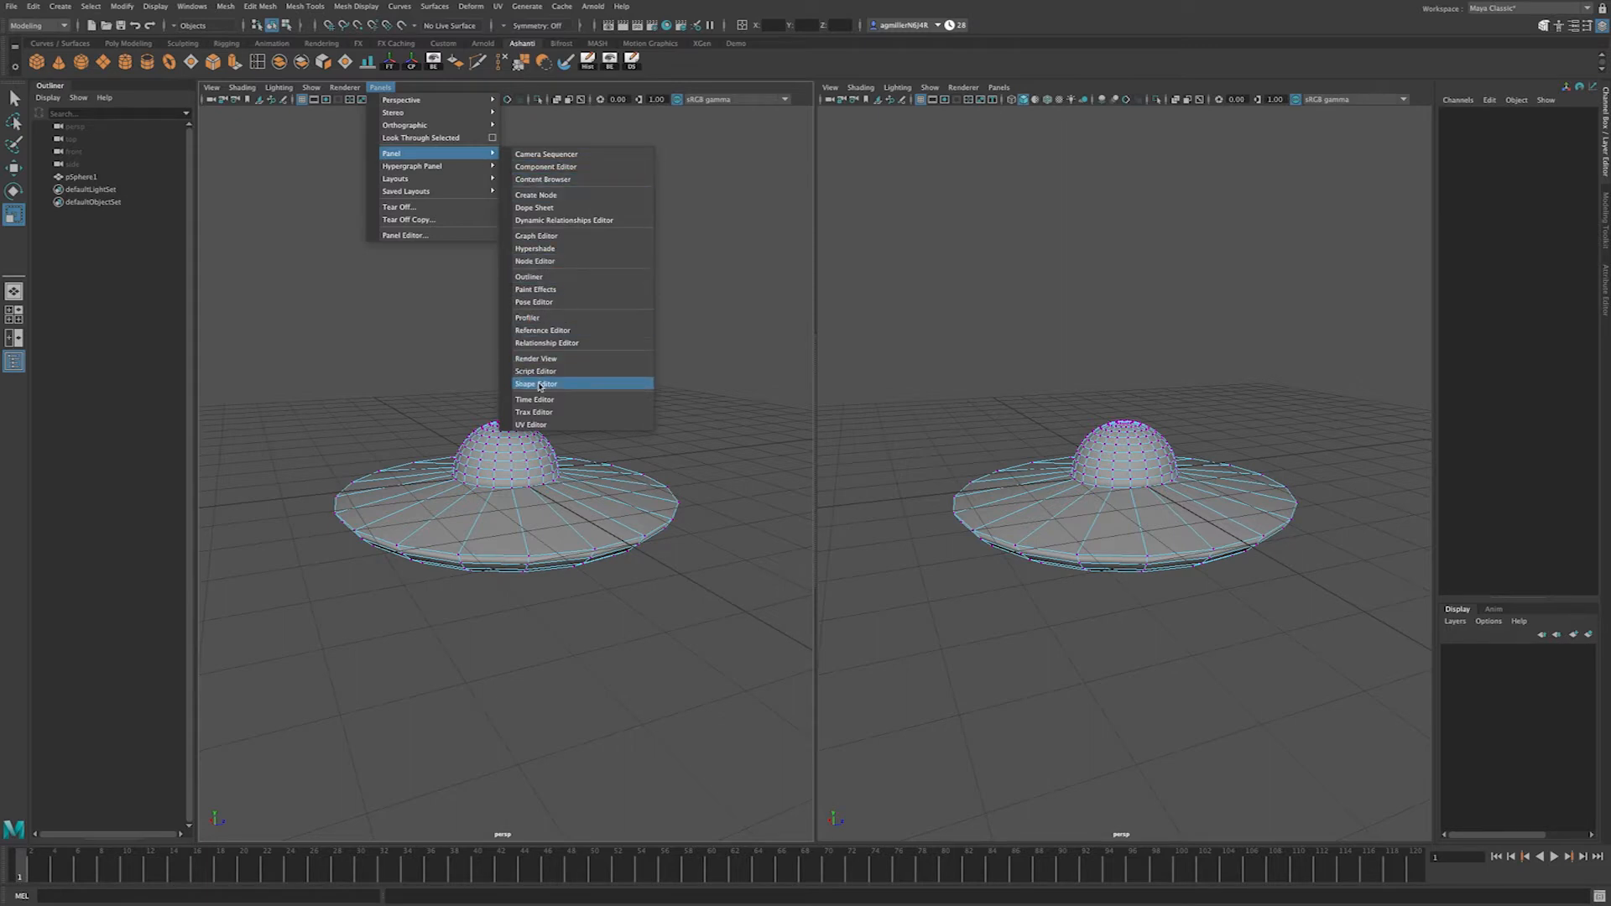
click(529, 426)
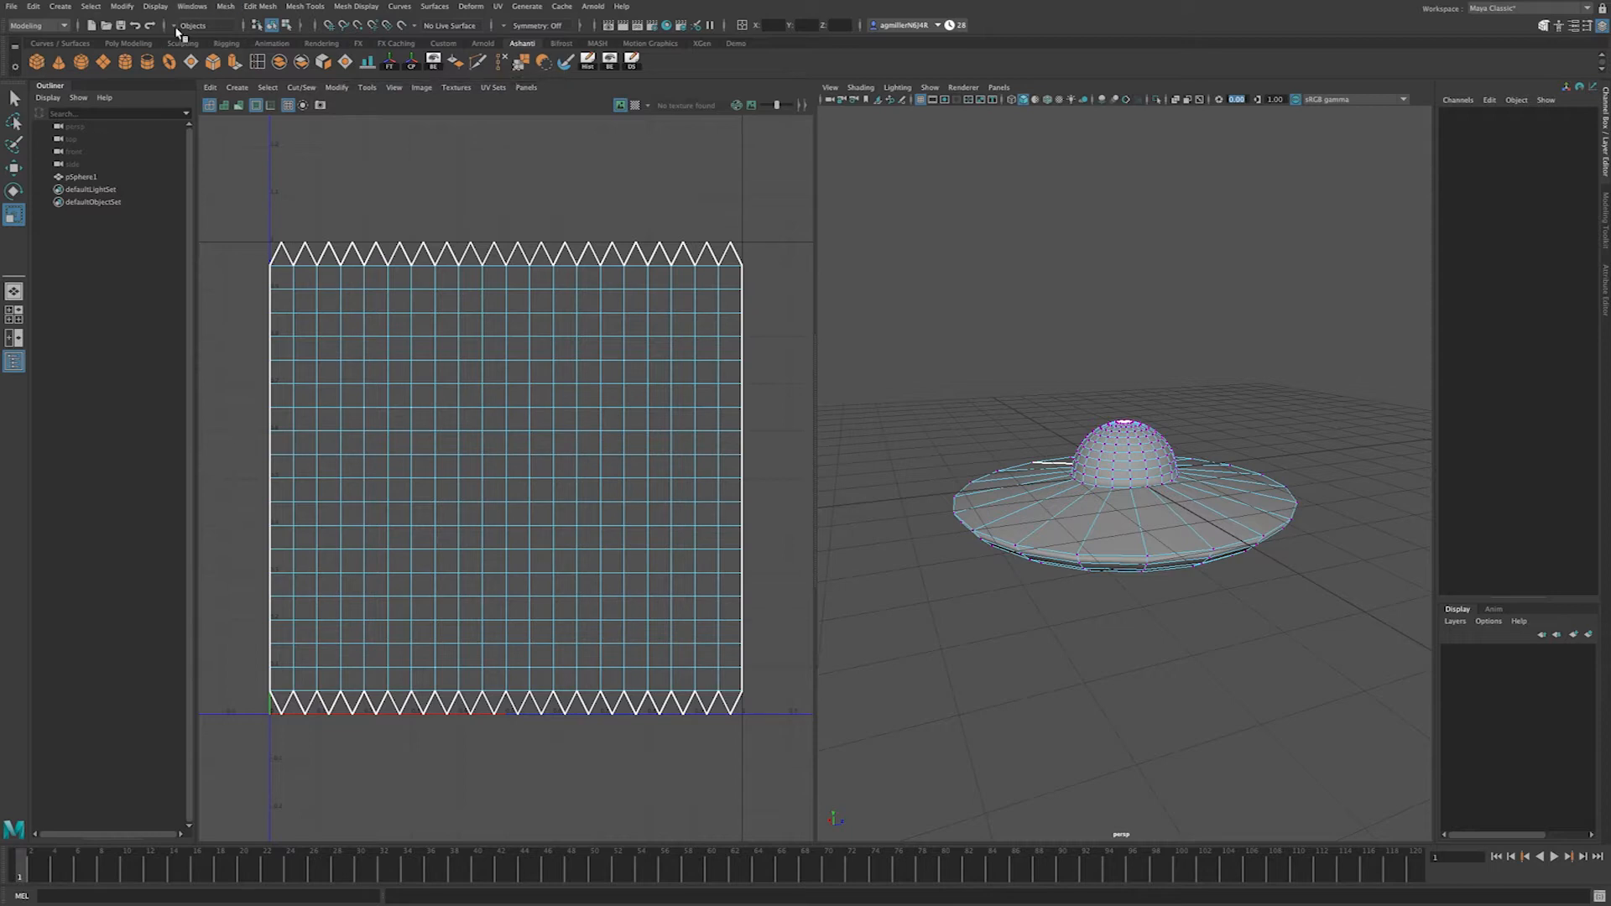
Step: Open the Hypershade and move its window clear of the perspective view
click(192, 7)
mouse_move(215, 112)
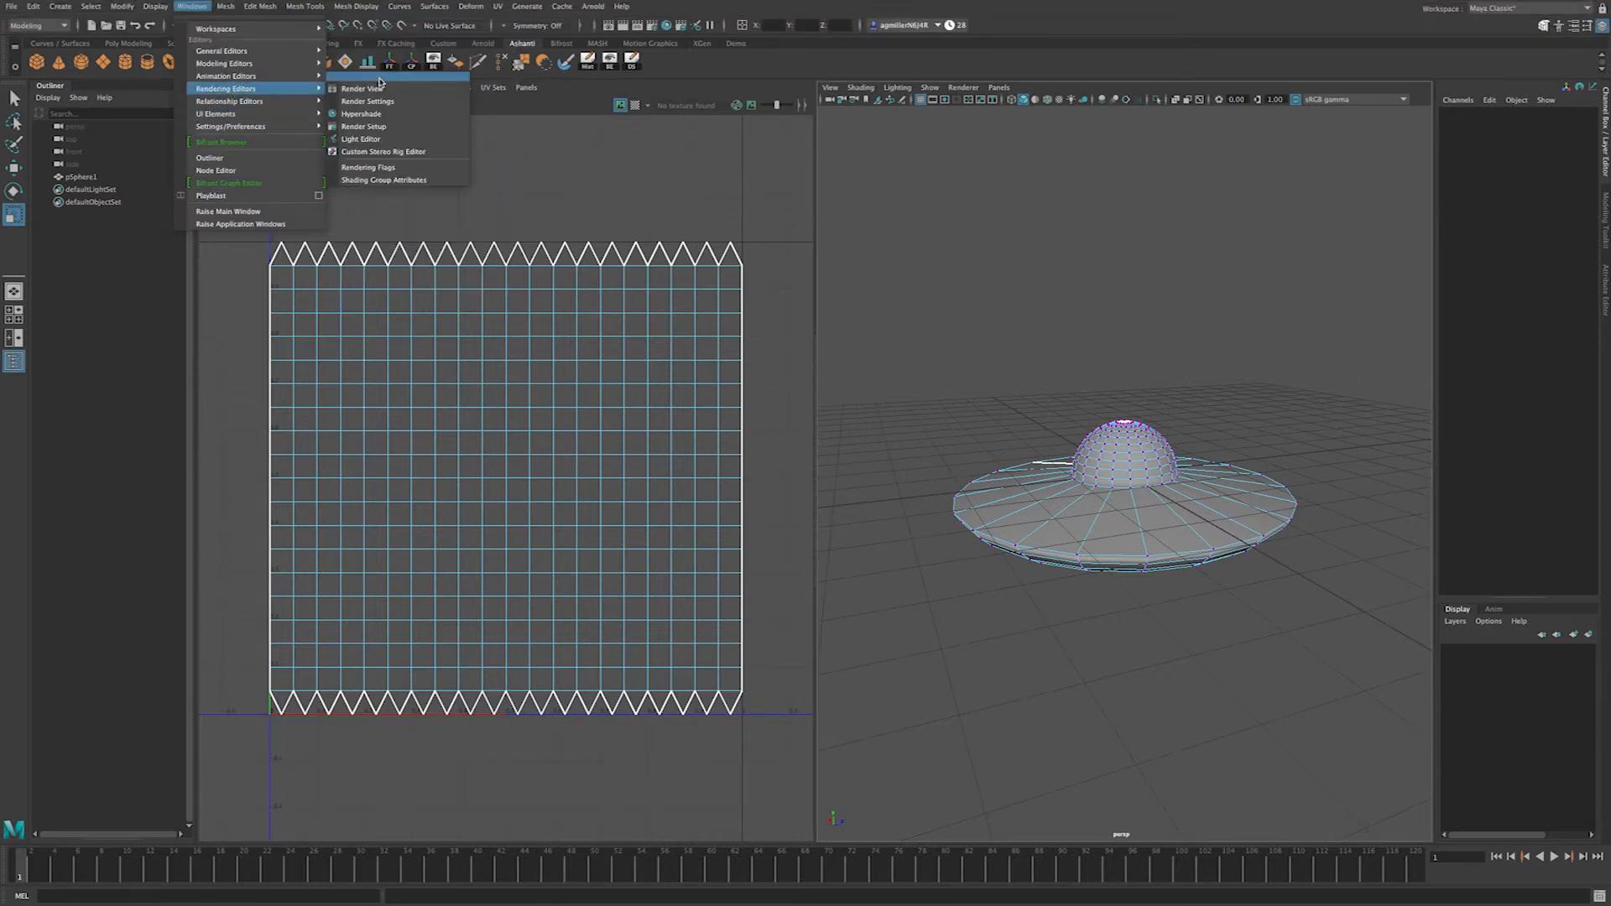
click(374, 114)
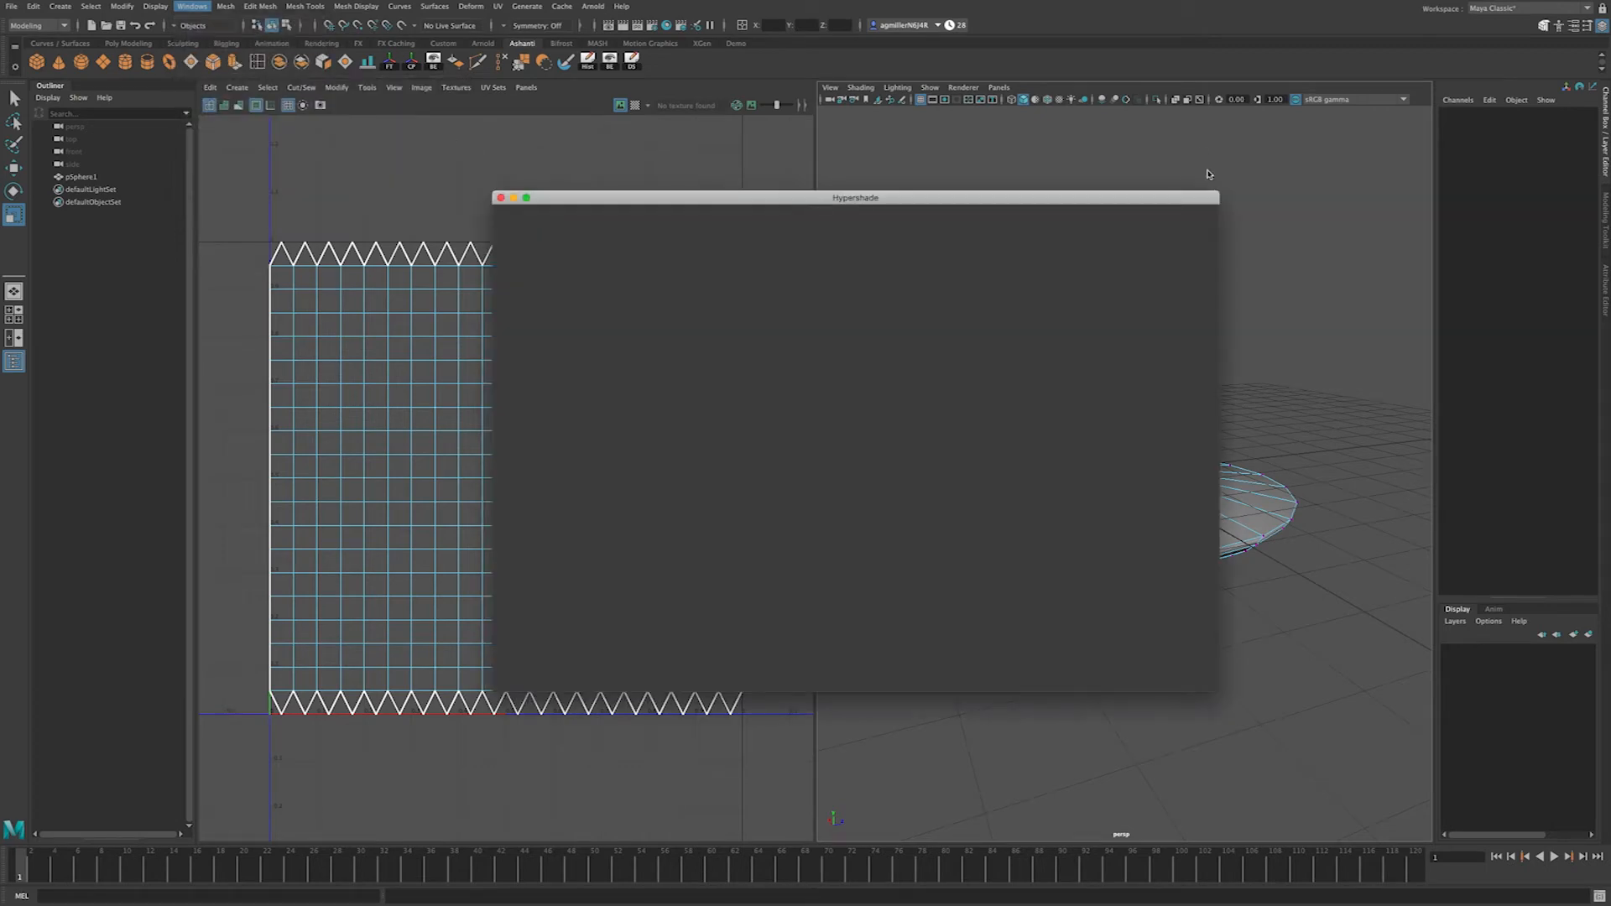
drag(1126, 198, 740, 213)
Step: Assign the red vogonMap material to the whole saucer and turn on textured display
right_drag(1138, 453, 1220, 426)
right_drag(248, 292, 243, 257)
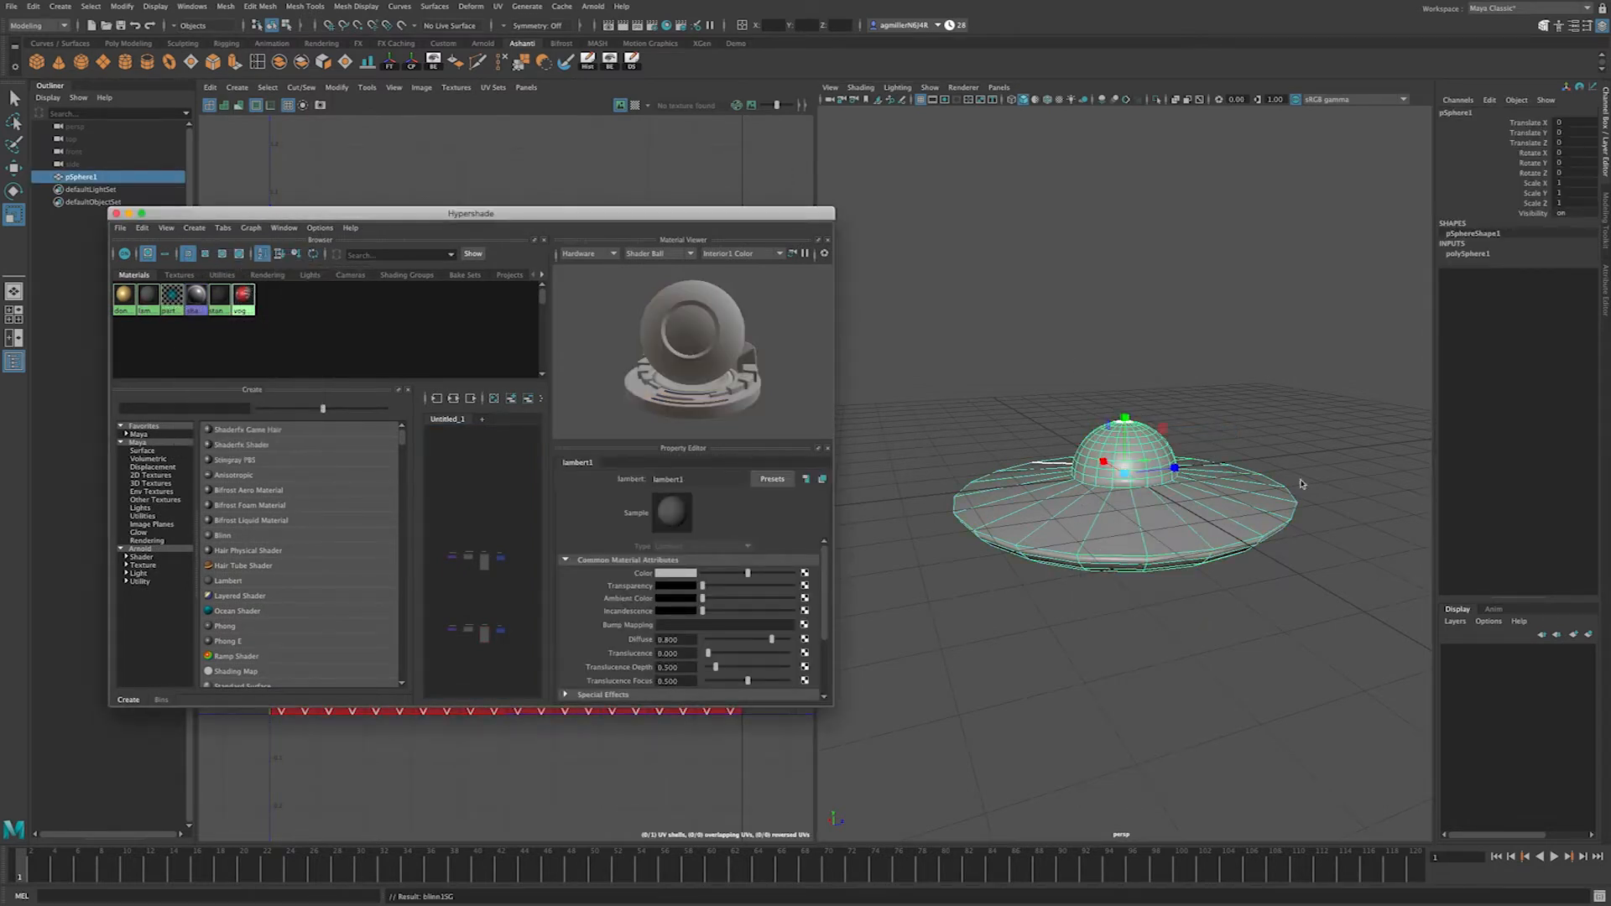
click(1042, 501)
key(6)
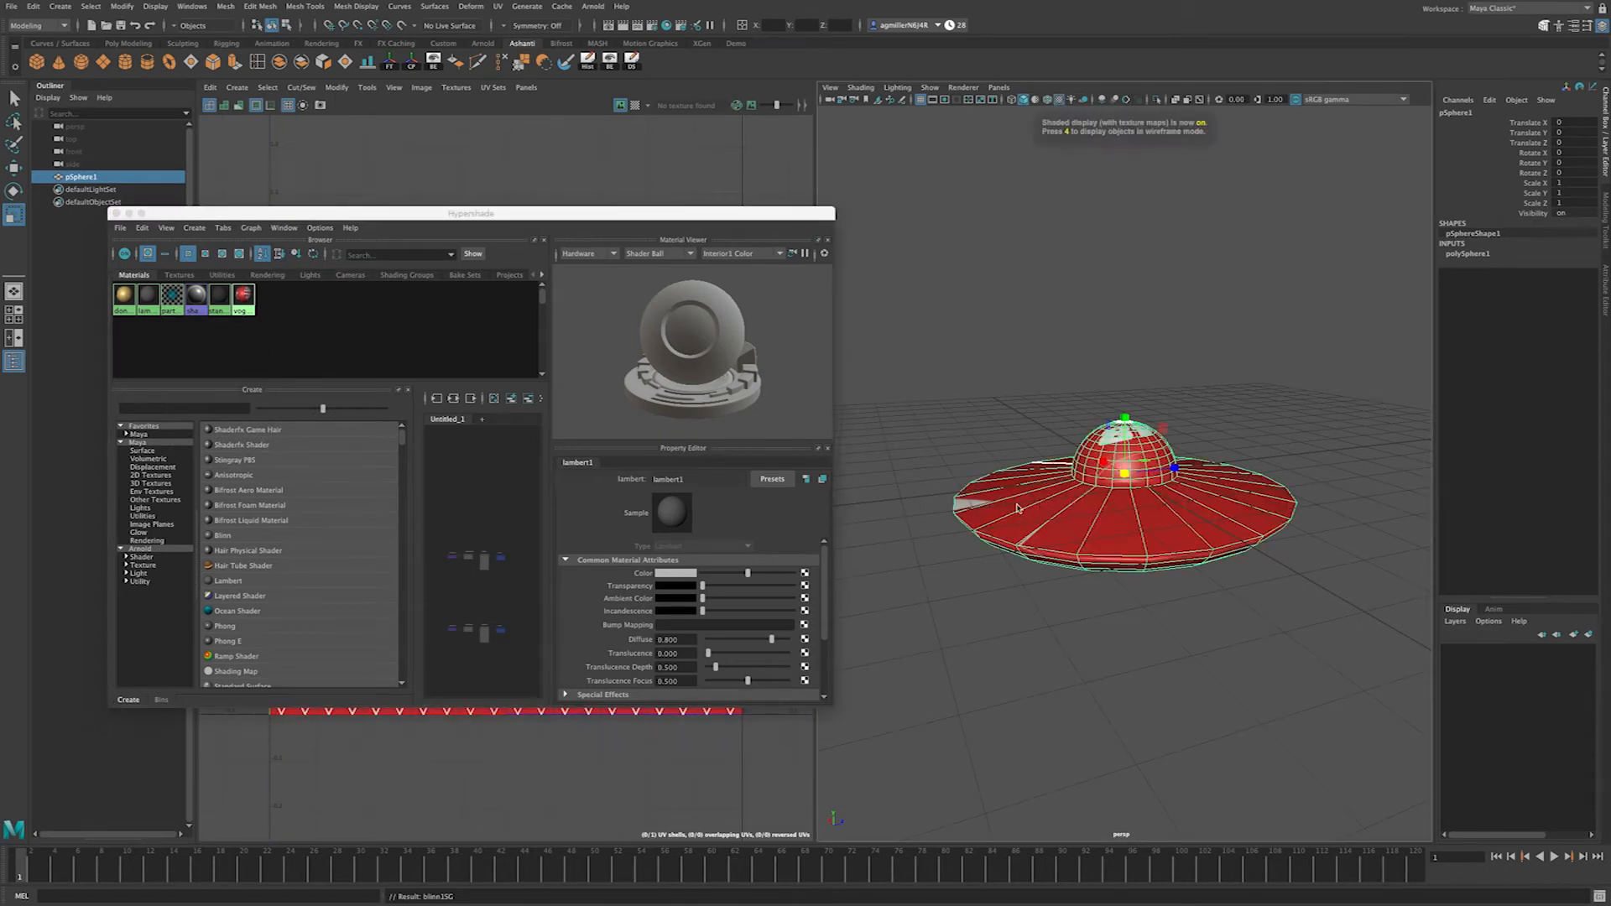
mouse_move(1038, 490)
alt+mouse_down()
mouse_move(1151, 457)
mouse_move(1100, 462)
mouse_move(1224, 487)
mouse_move(1211, 550)
mouse_move(1191, 423)
alt+mouse_up()
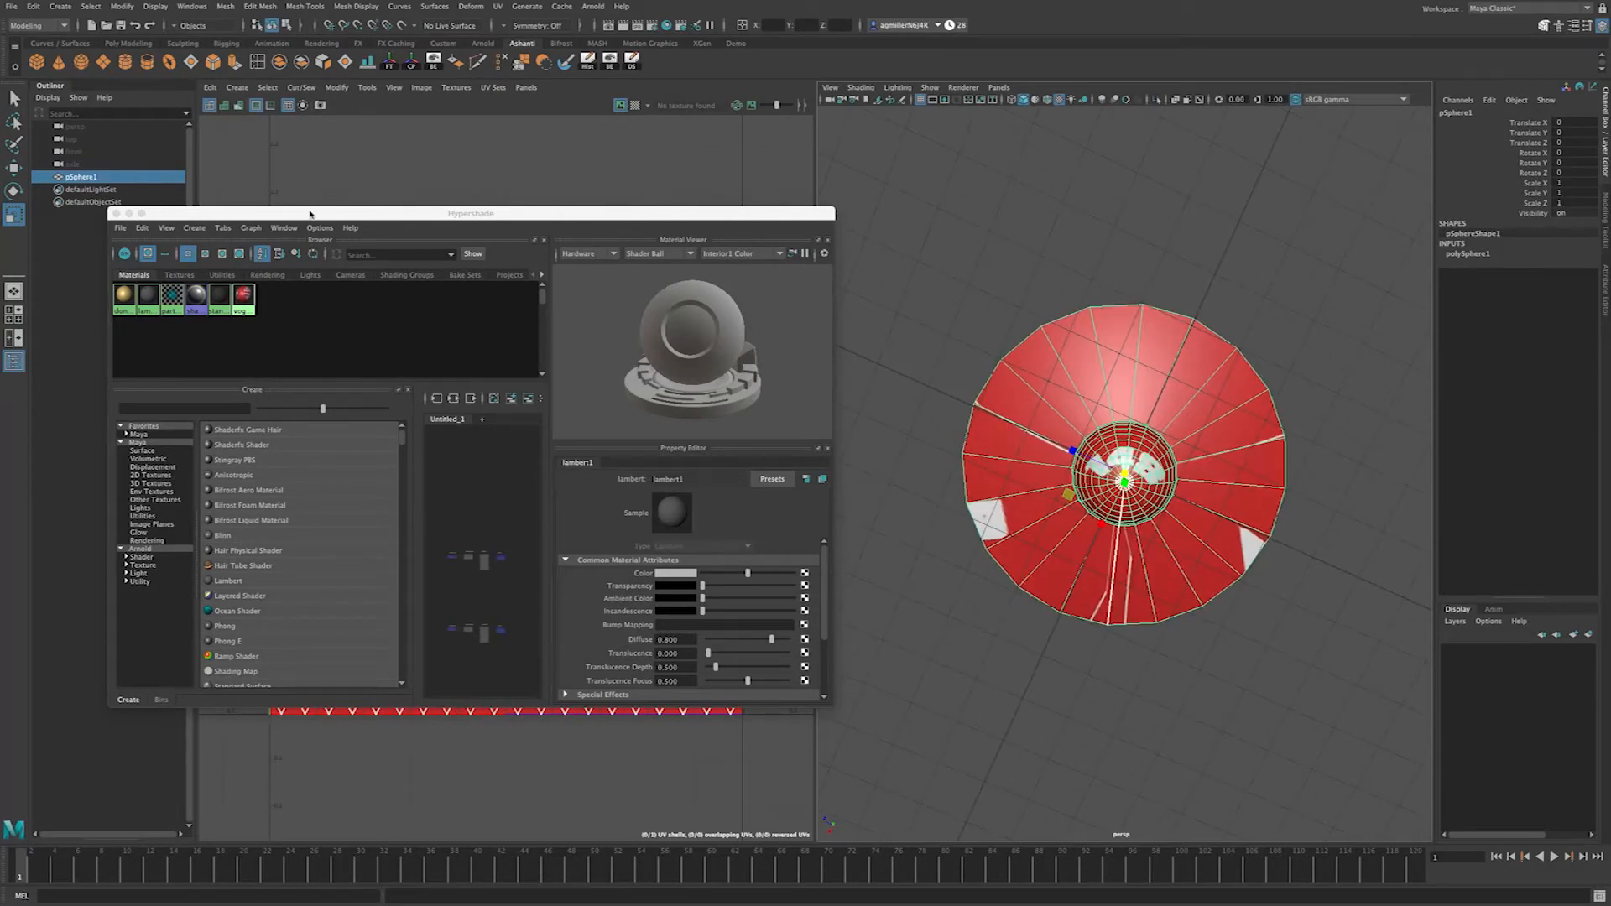
Step: Apply an automatic UV projection to the saucer and clear the Hypershade window away from the UV layout
click(499, 6)
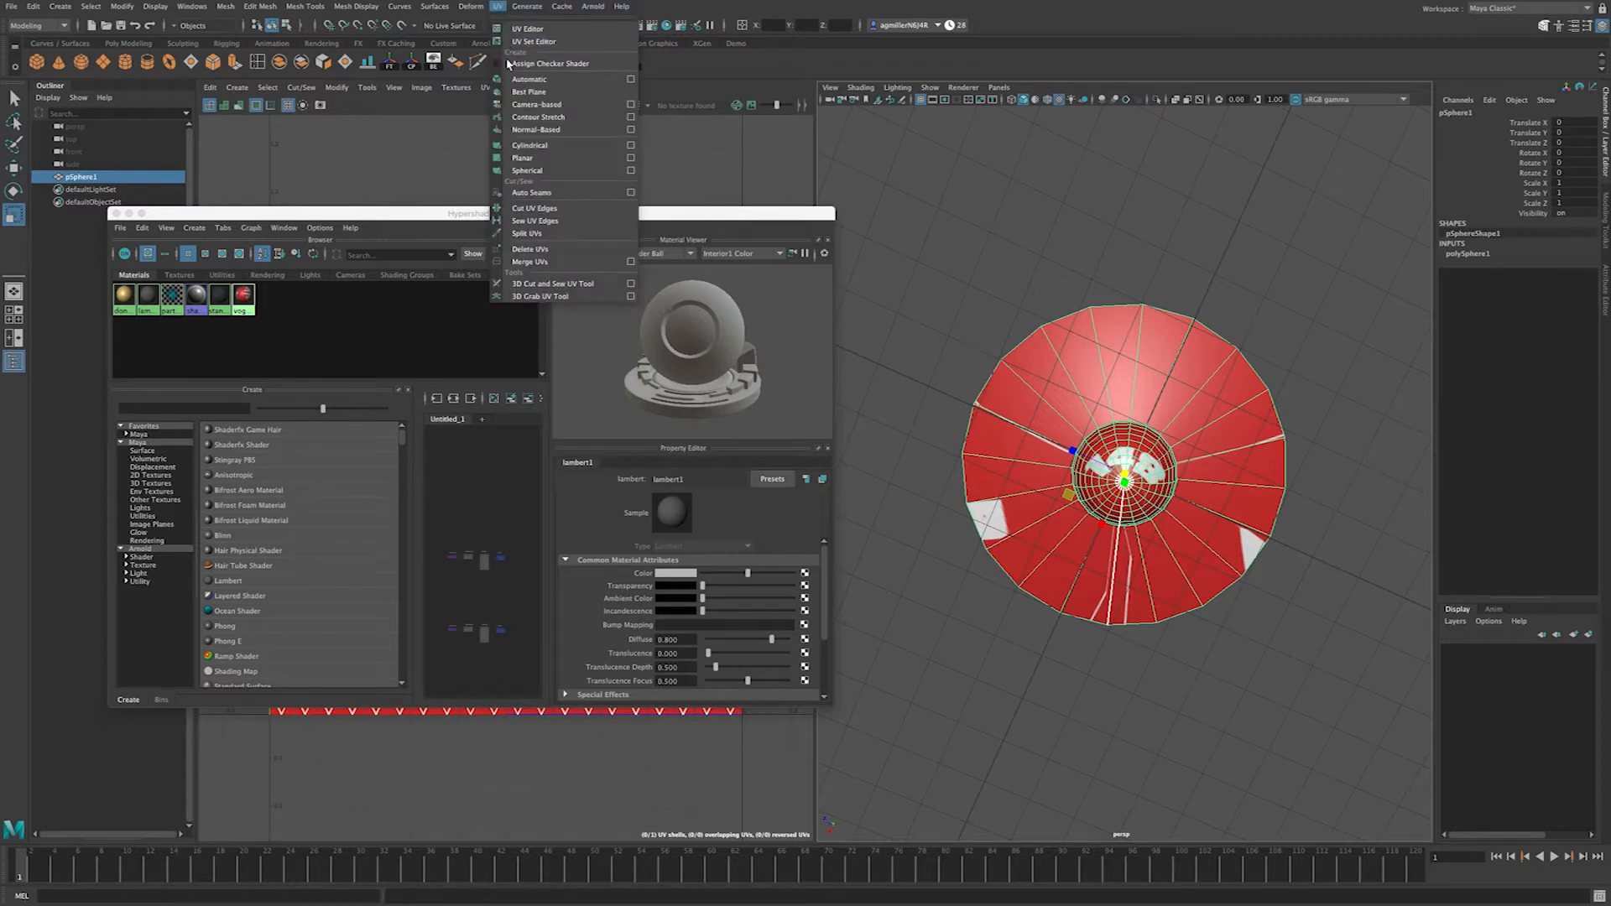
click(527, 79)
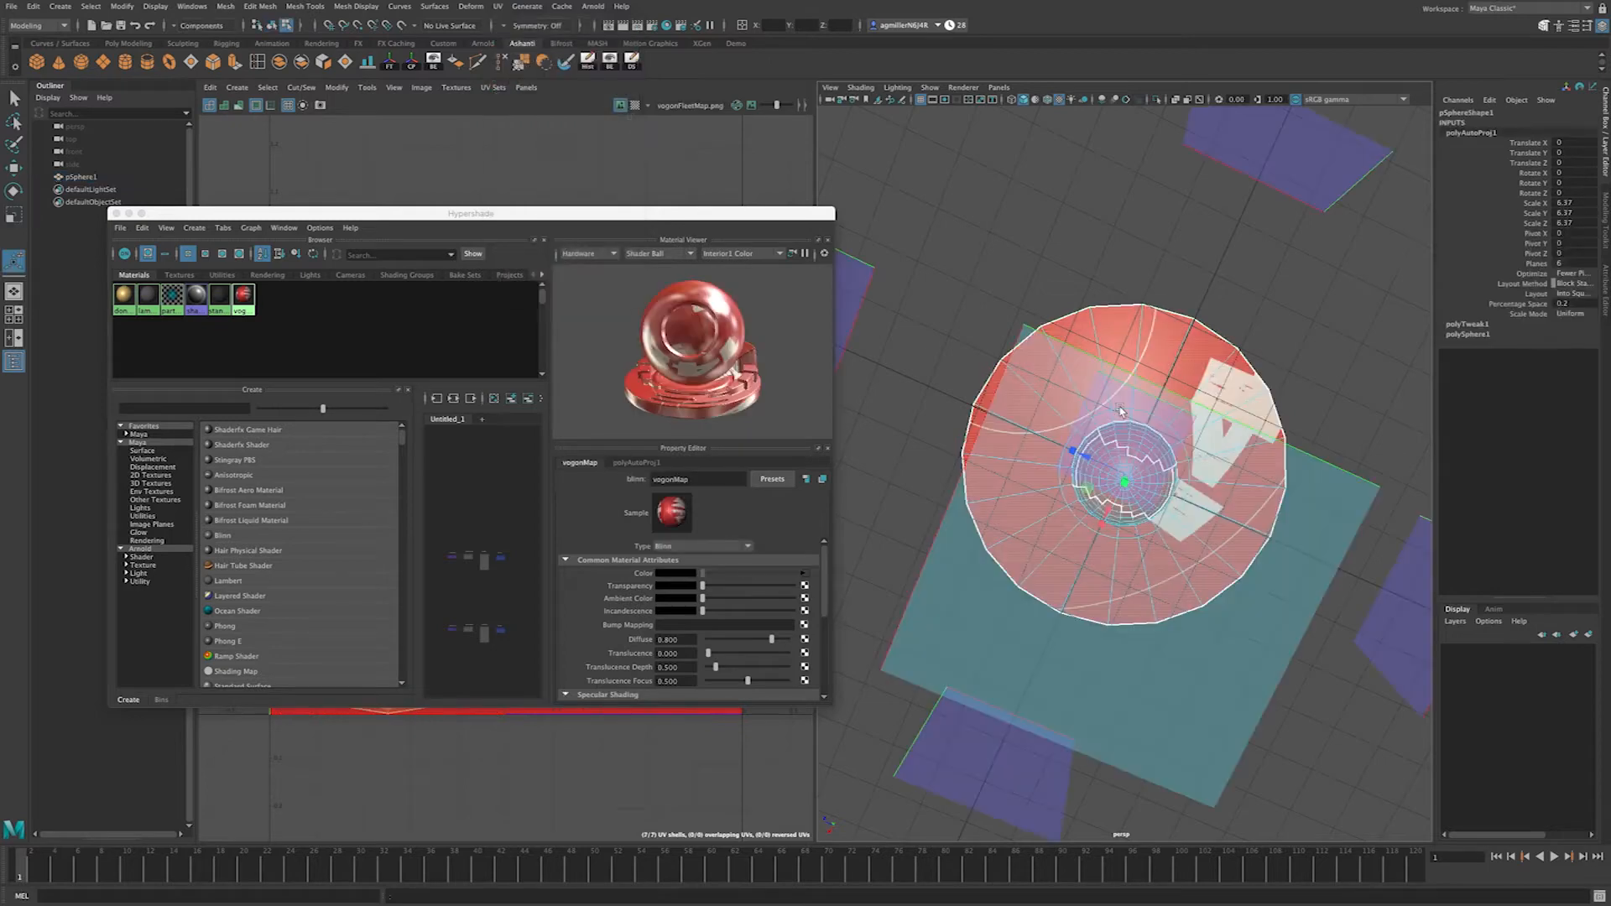
drag(700, 214, 894, 451)
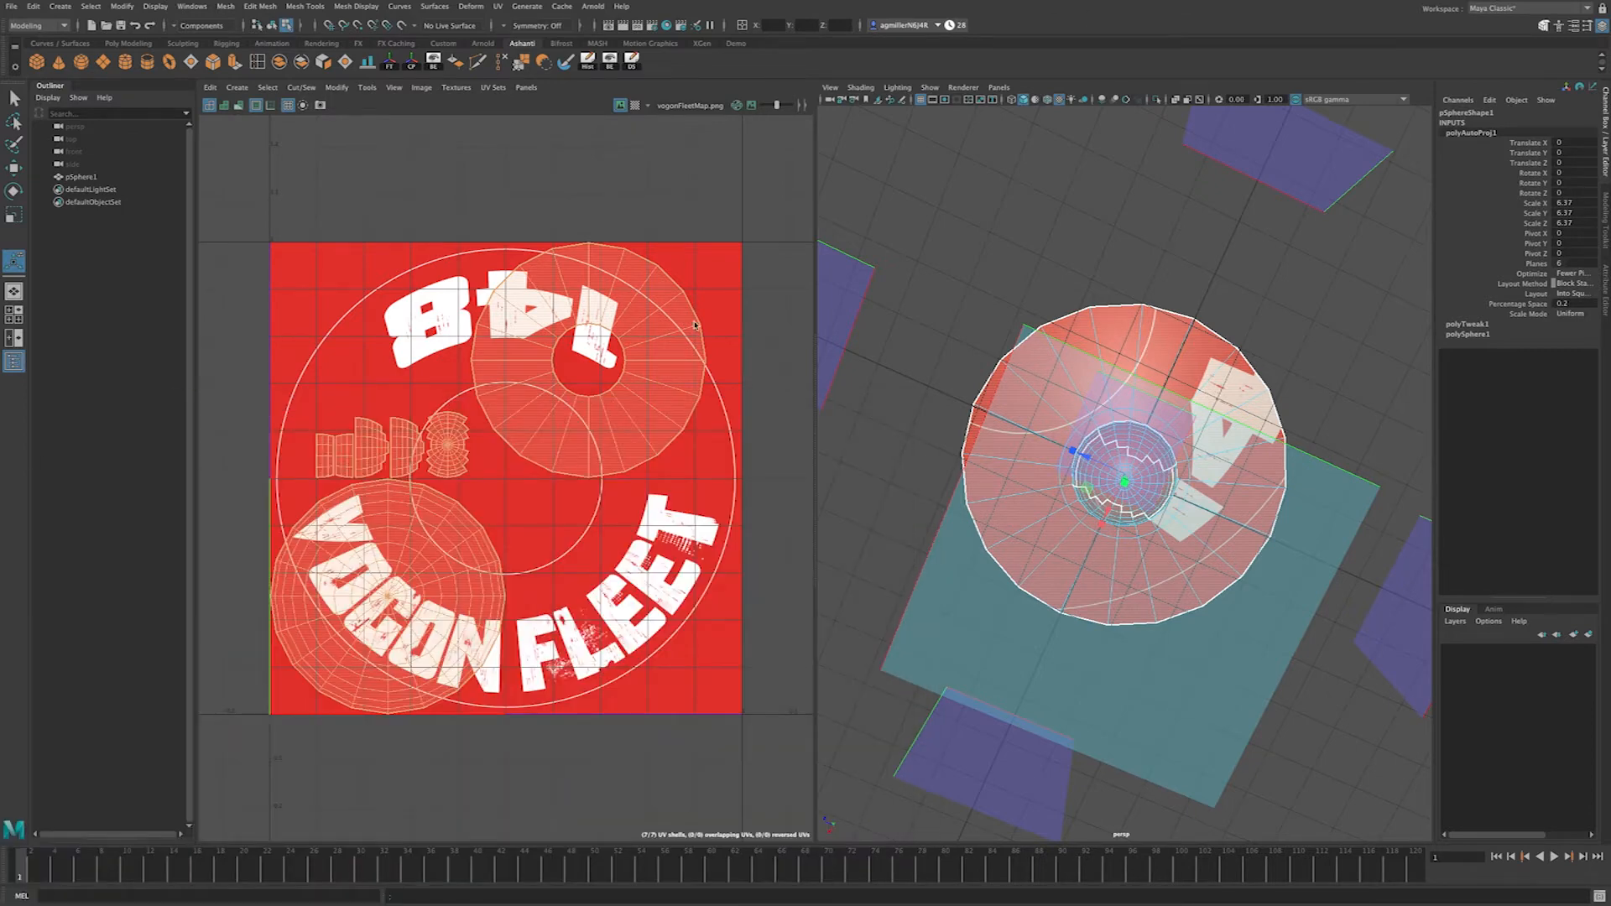
alt+middle_drag(426, 527, 388, 568)
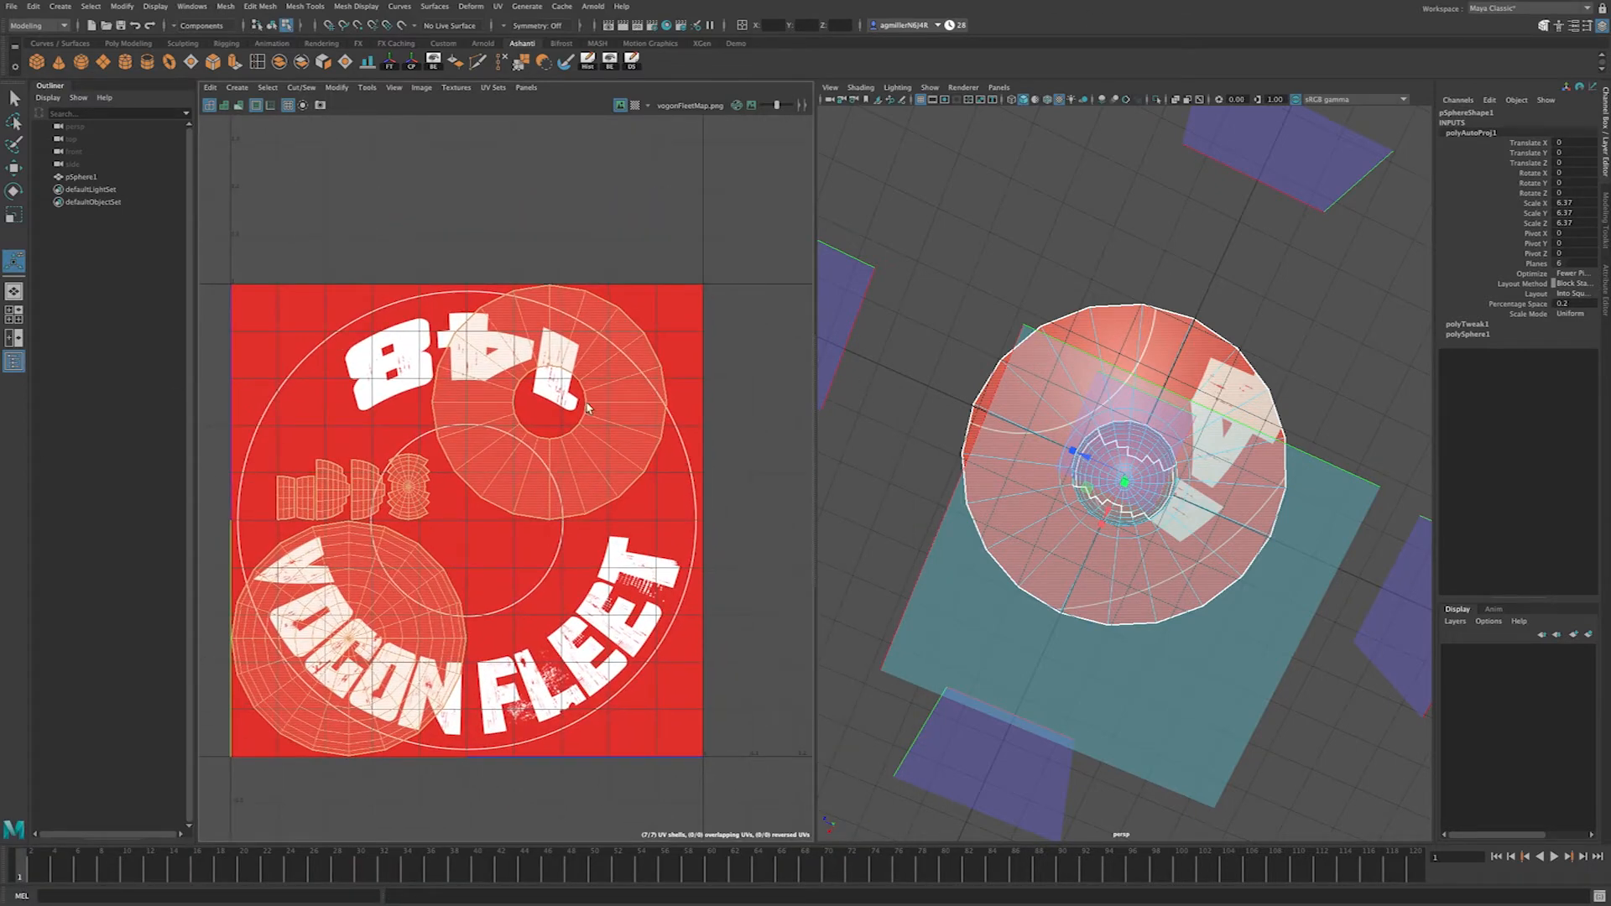
Step: Turn off the texture image behind the UV shells and widen the UV Editor pane
click(621, 106)
click(621, 107)
click(621, 106)
click(621, 106)
click(621, 106)
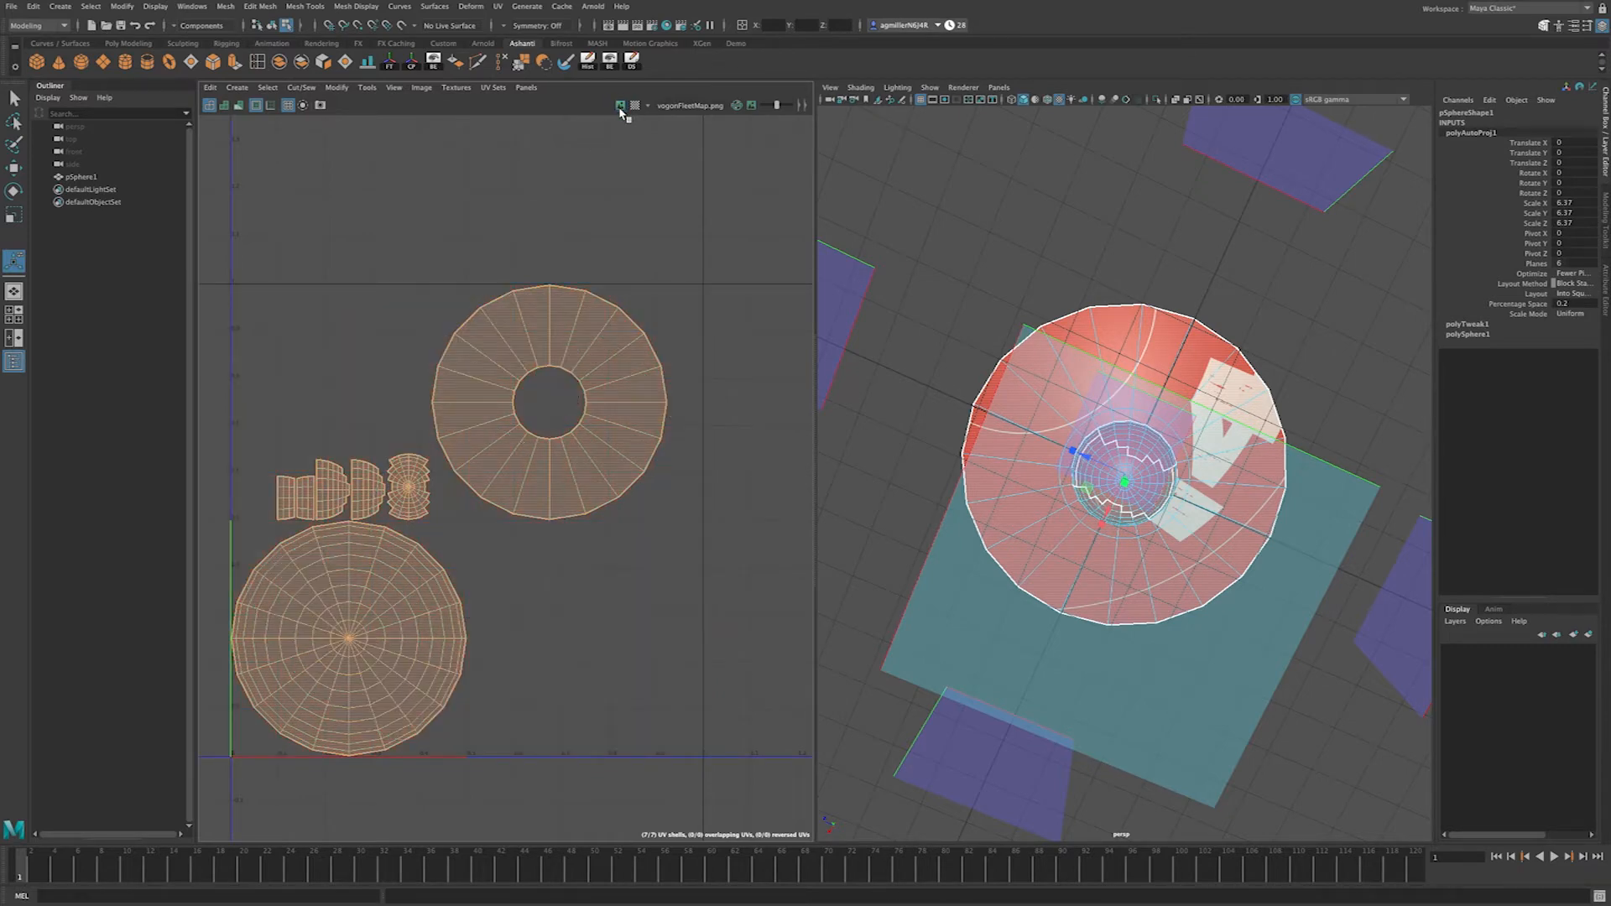
drag(816, 228, 1086, 289)
scroll(829, 562, down, 5)
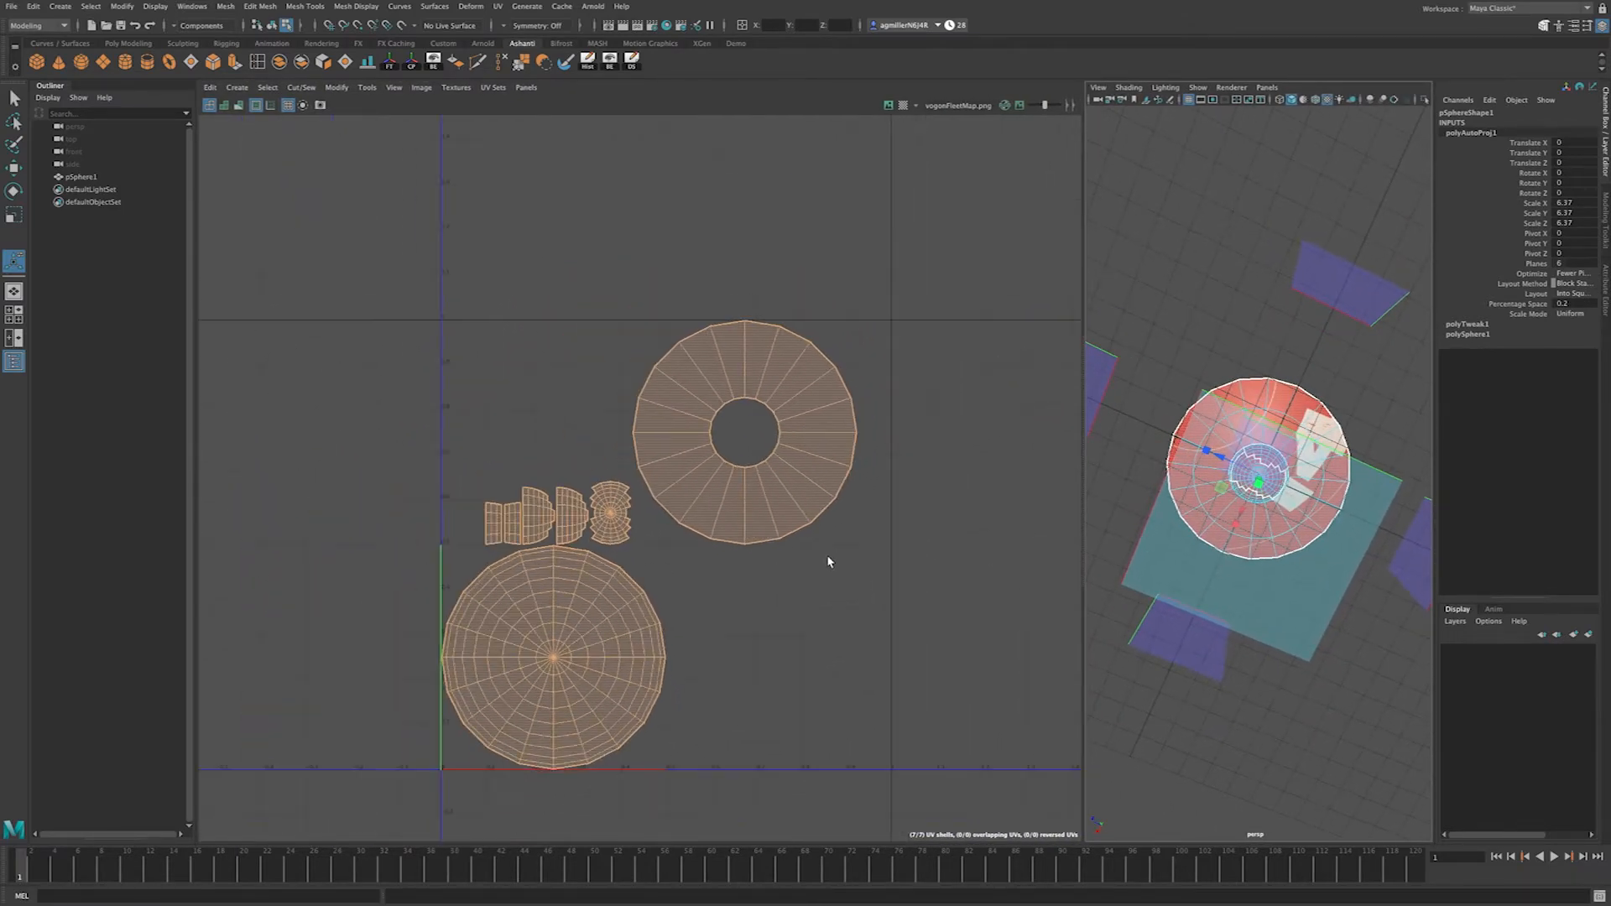
Step: Pick individual faces on the textured upper rim of the saucer to compare them with the ring-shaped UV shell
mouse_move(1219, 359)
alt+mouse_down()
mouse_move(1240, 300)
mouse_move(1243, 363)
alt+mouse_up()
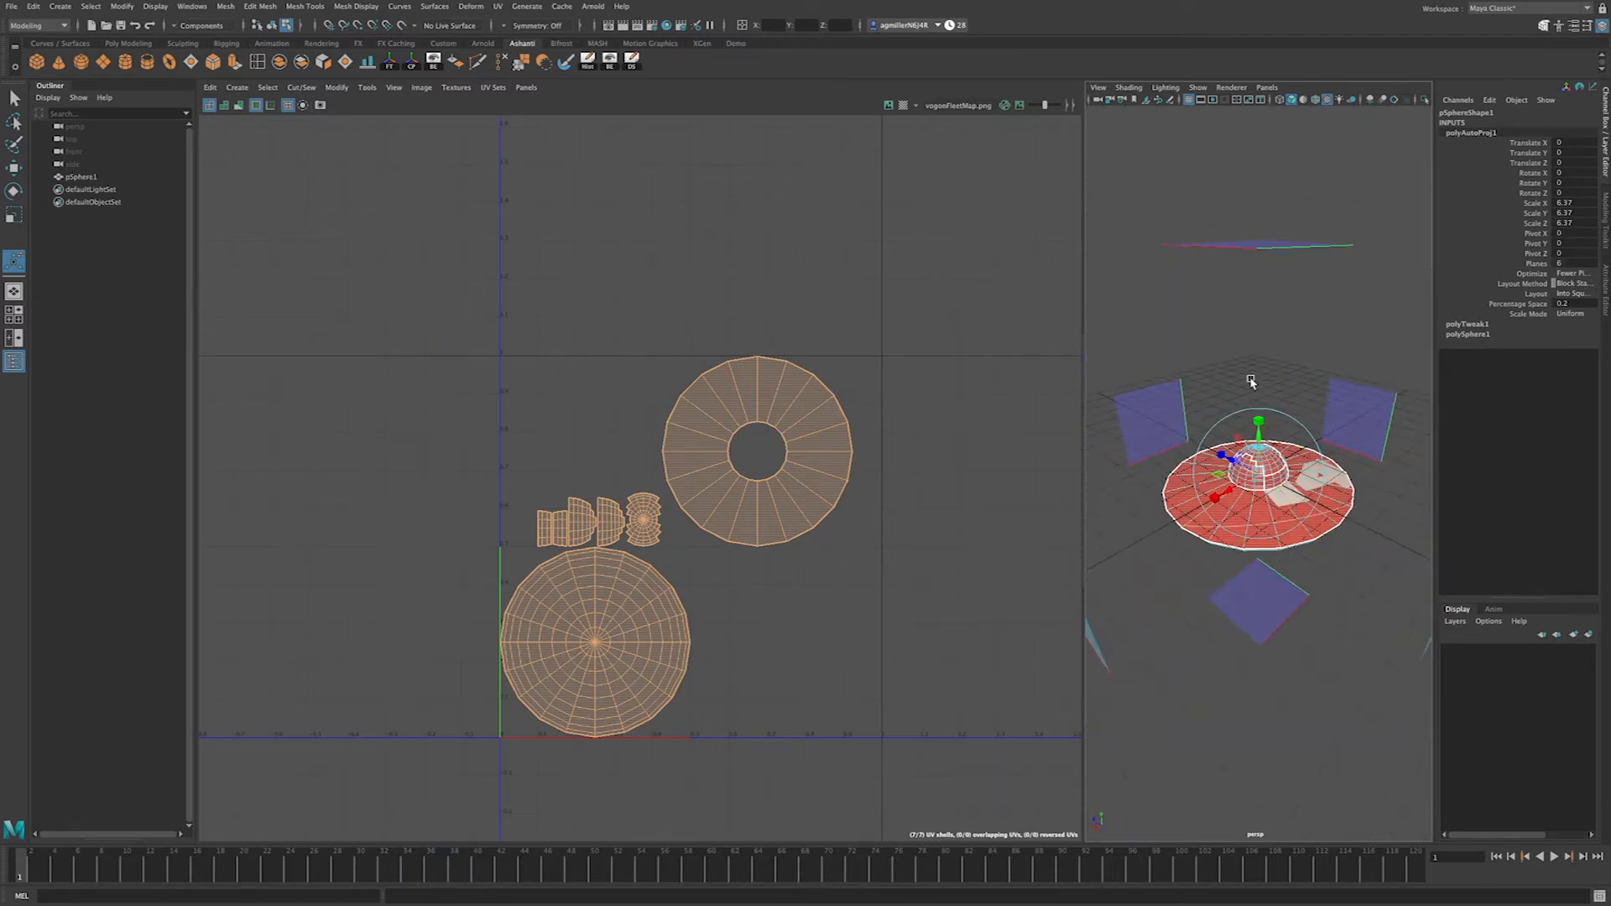
click(1243, 363)
scroll(1245, 363, up, 5)
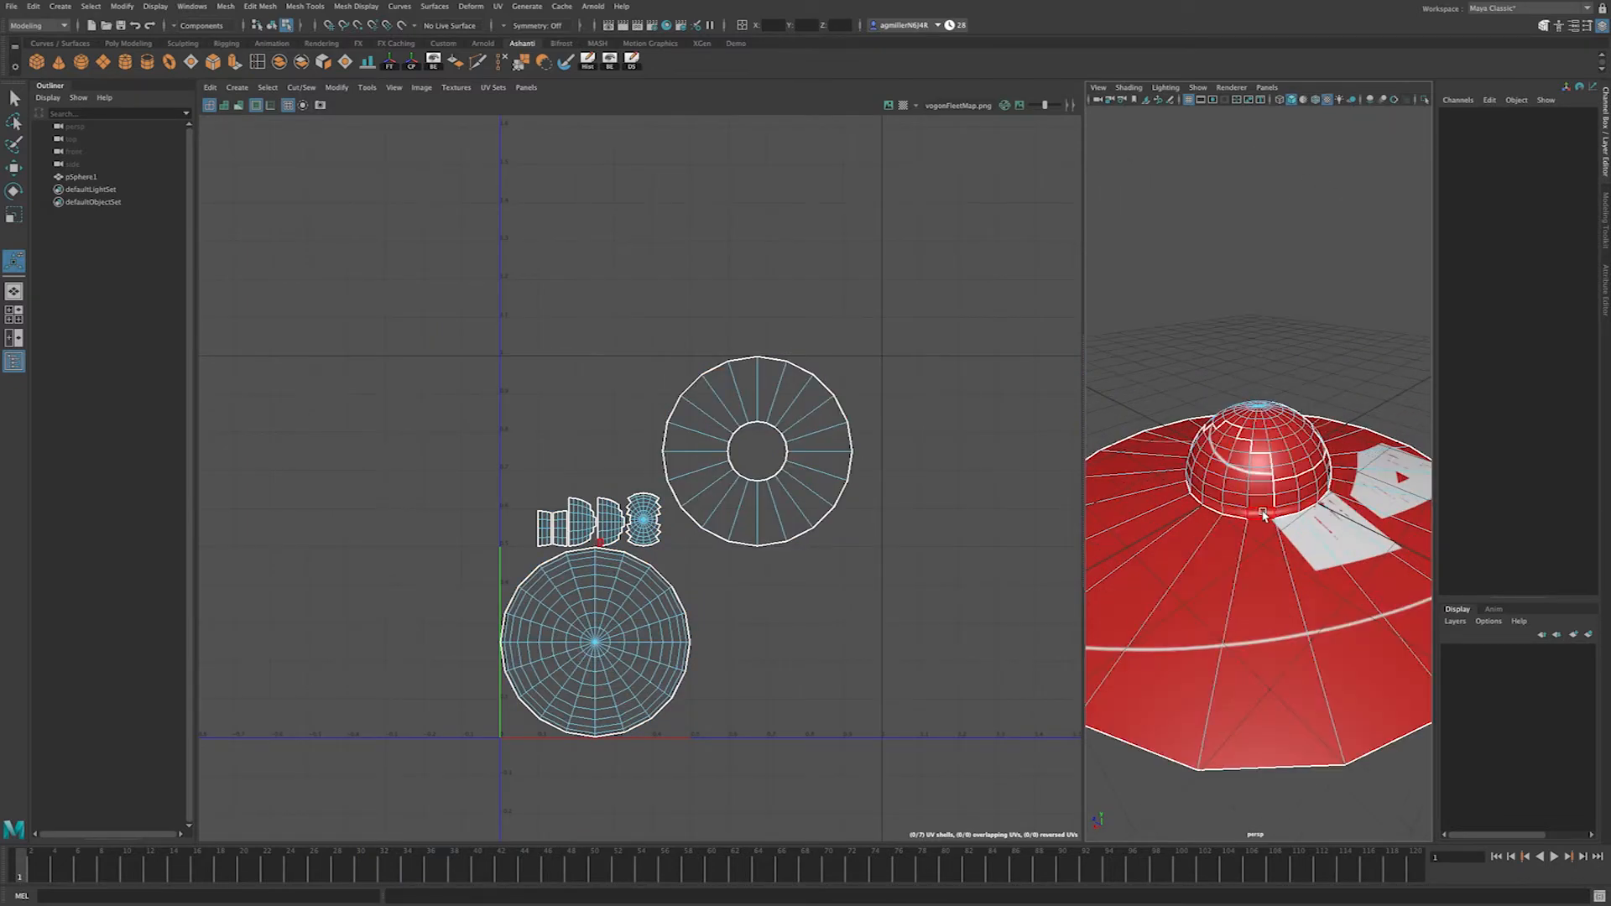
right_drag(1266, 507, 1262, 542)
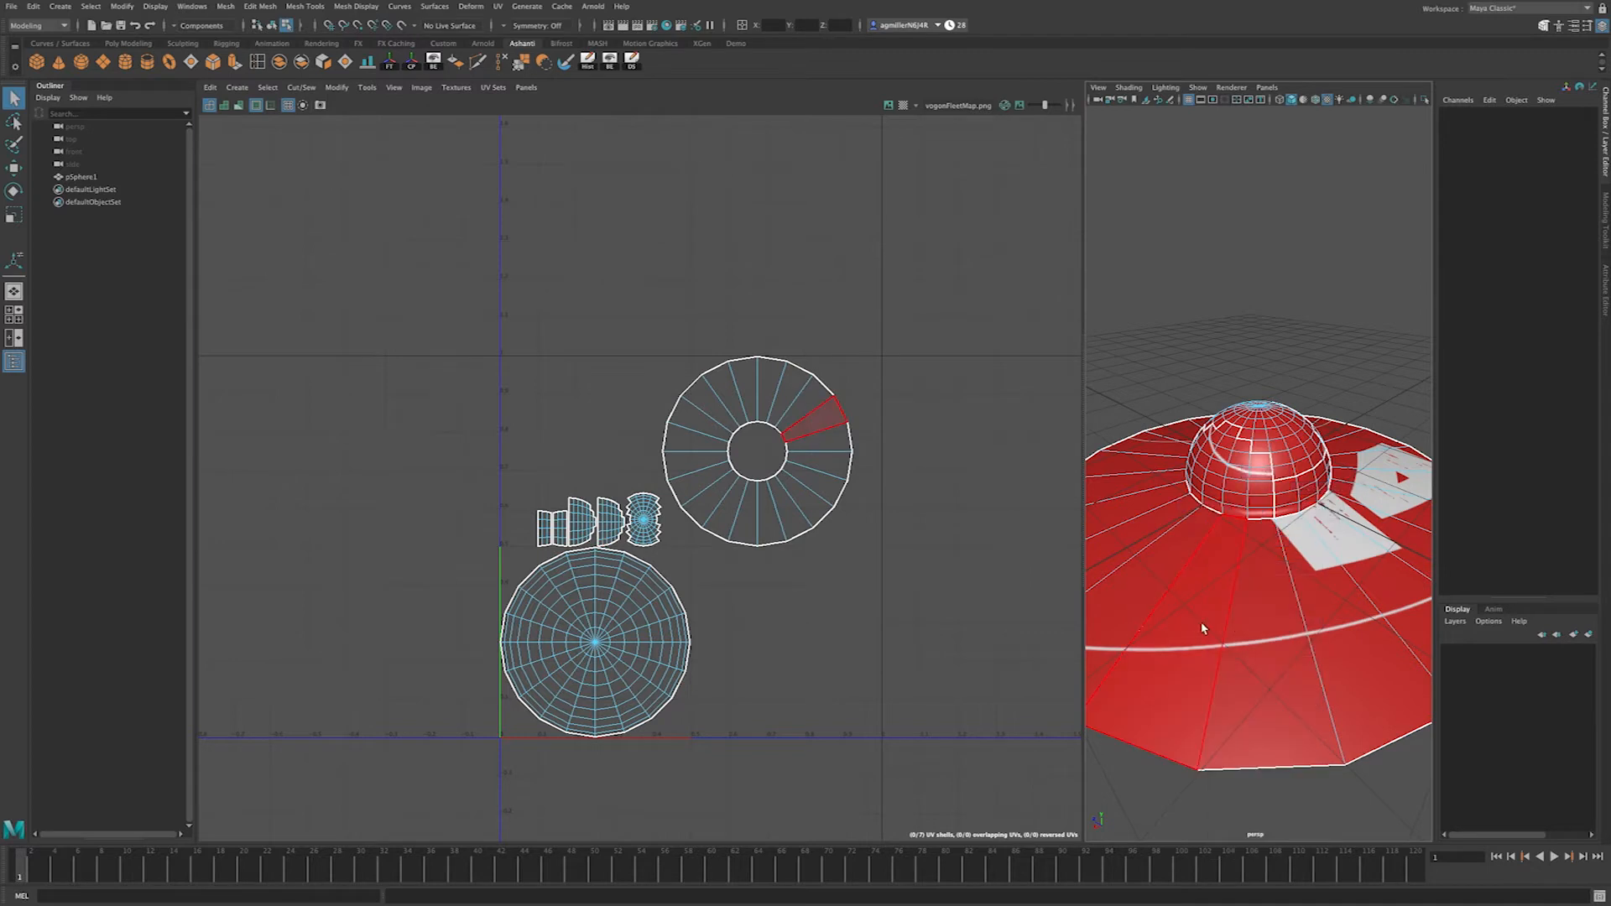
click(1163, 600)
click(1135, 502)
click(1146, 461)
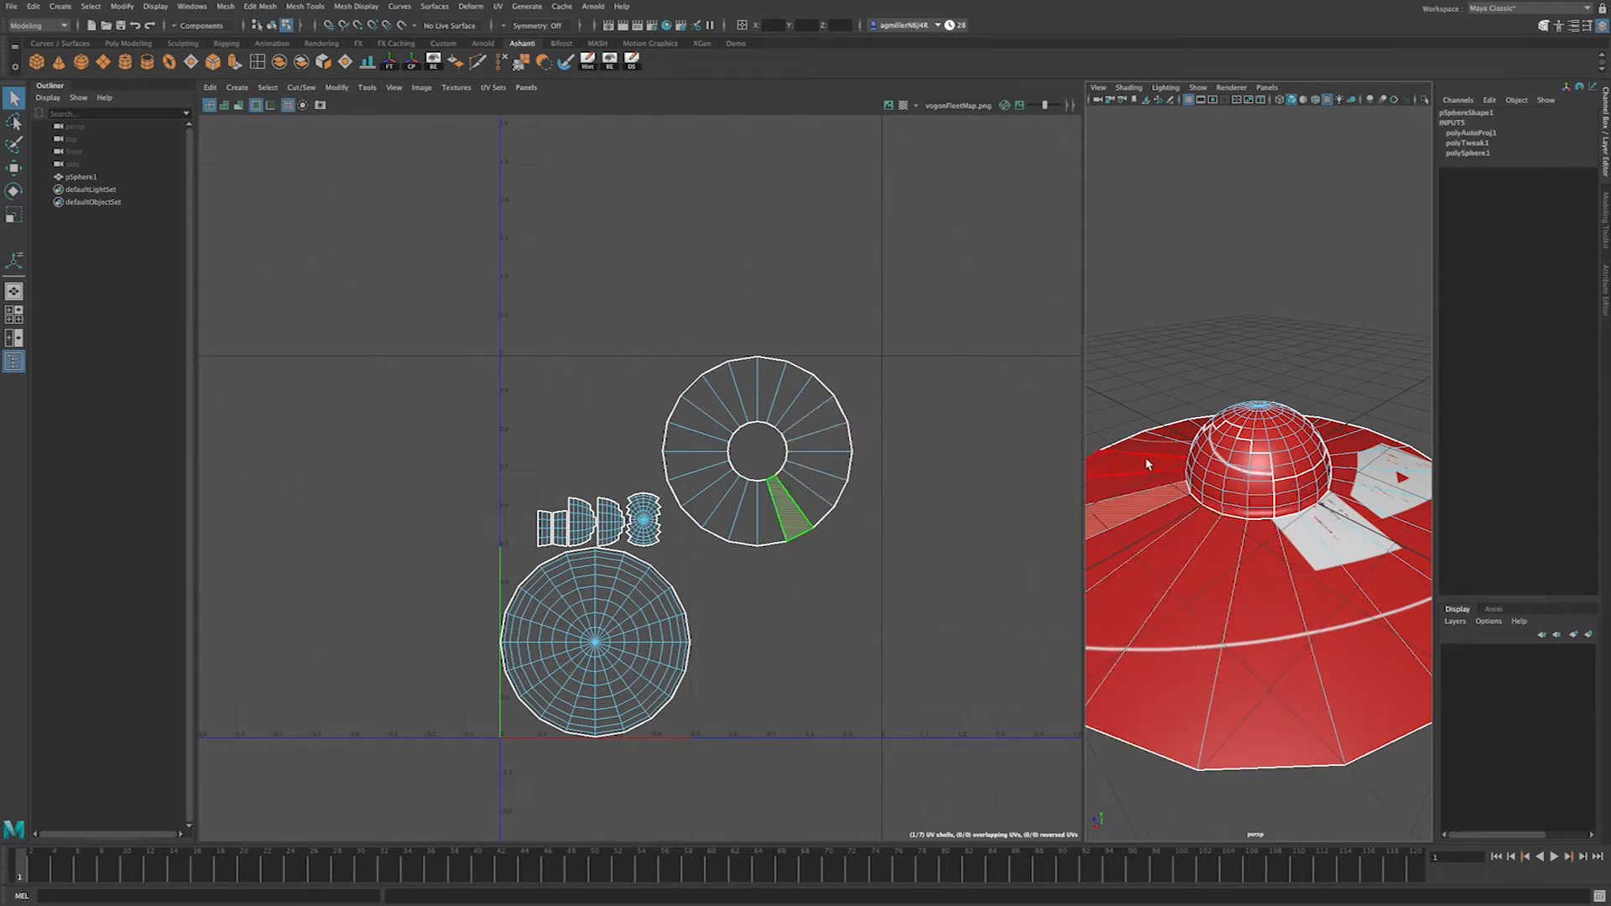
click(1334, 558)
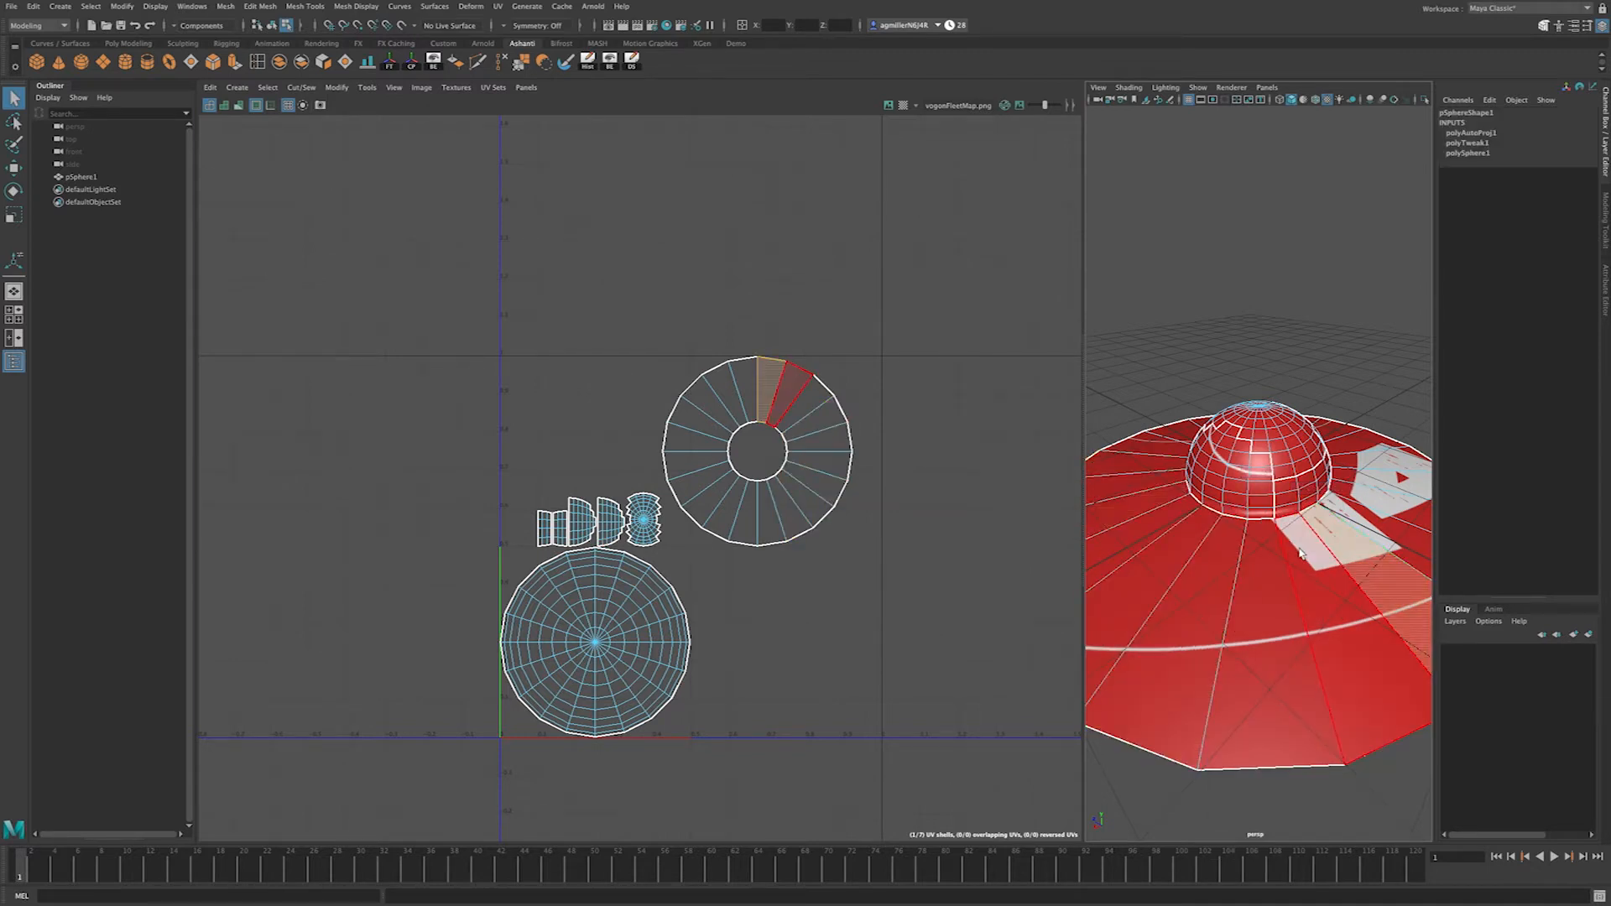
Step: Switch to untextured shaded display and check more upper rim faces against the ring-shaped UV shell
key(4)
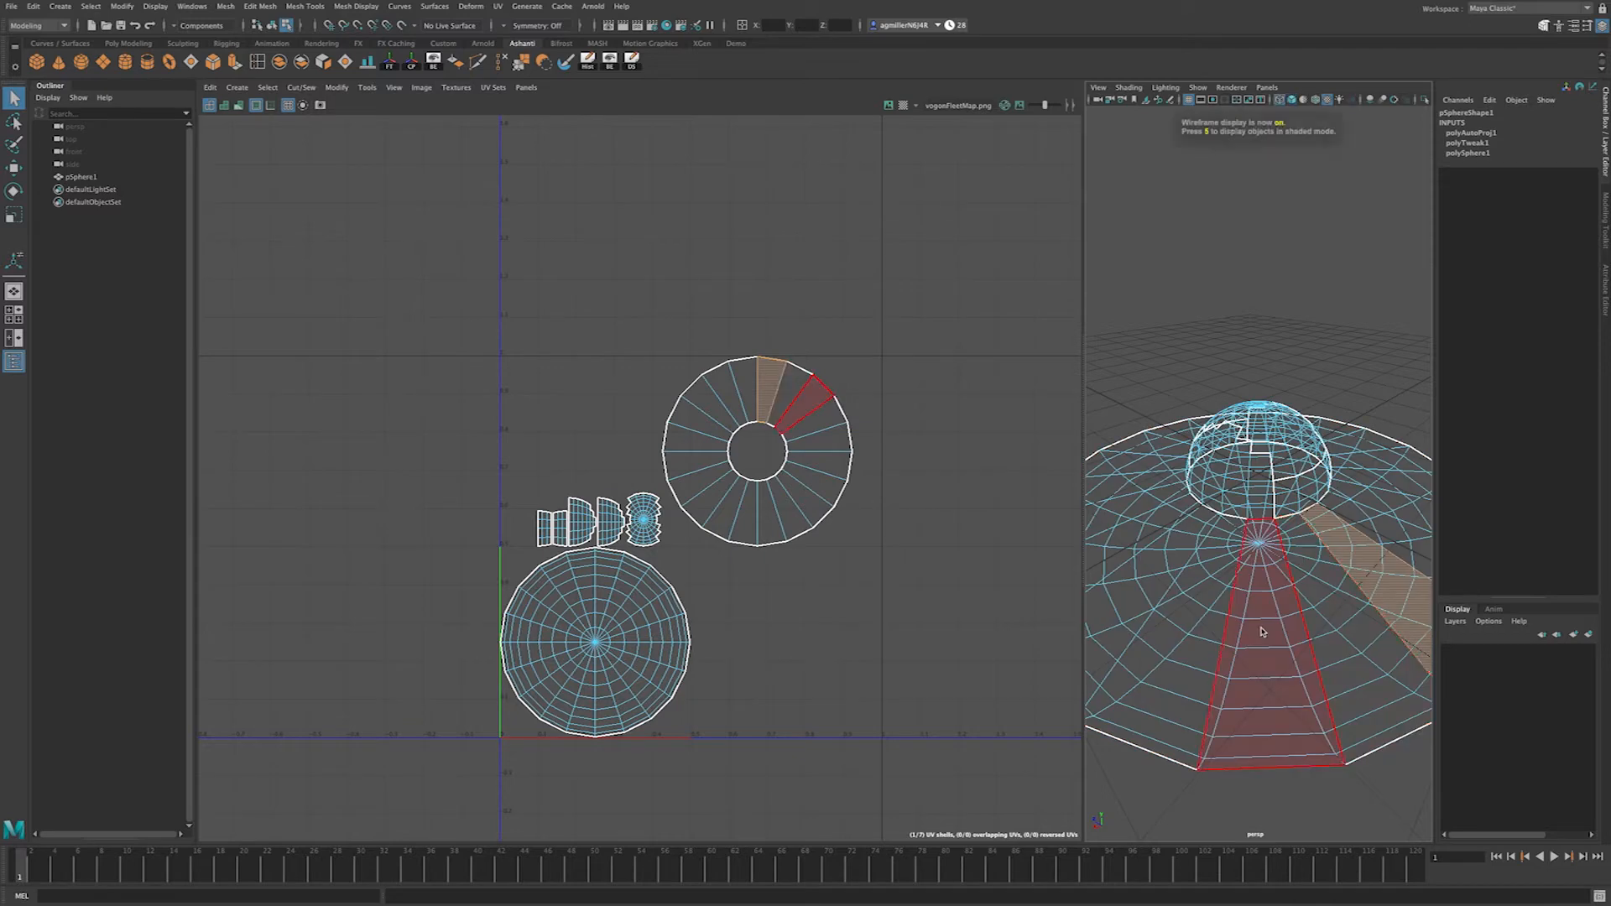
alt+drag(1260, 635, 1286, 558)
key(5)
click(1302, 587)
click(1231, 659)
click(1309, 638)
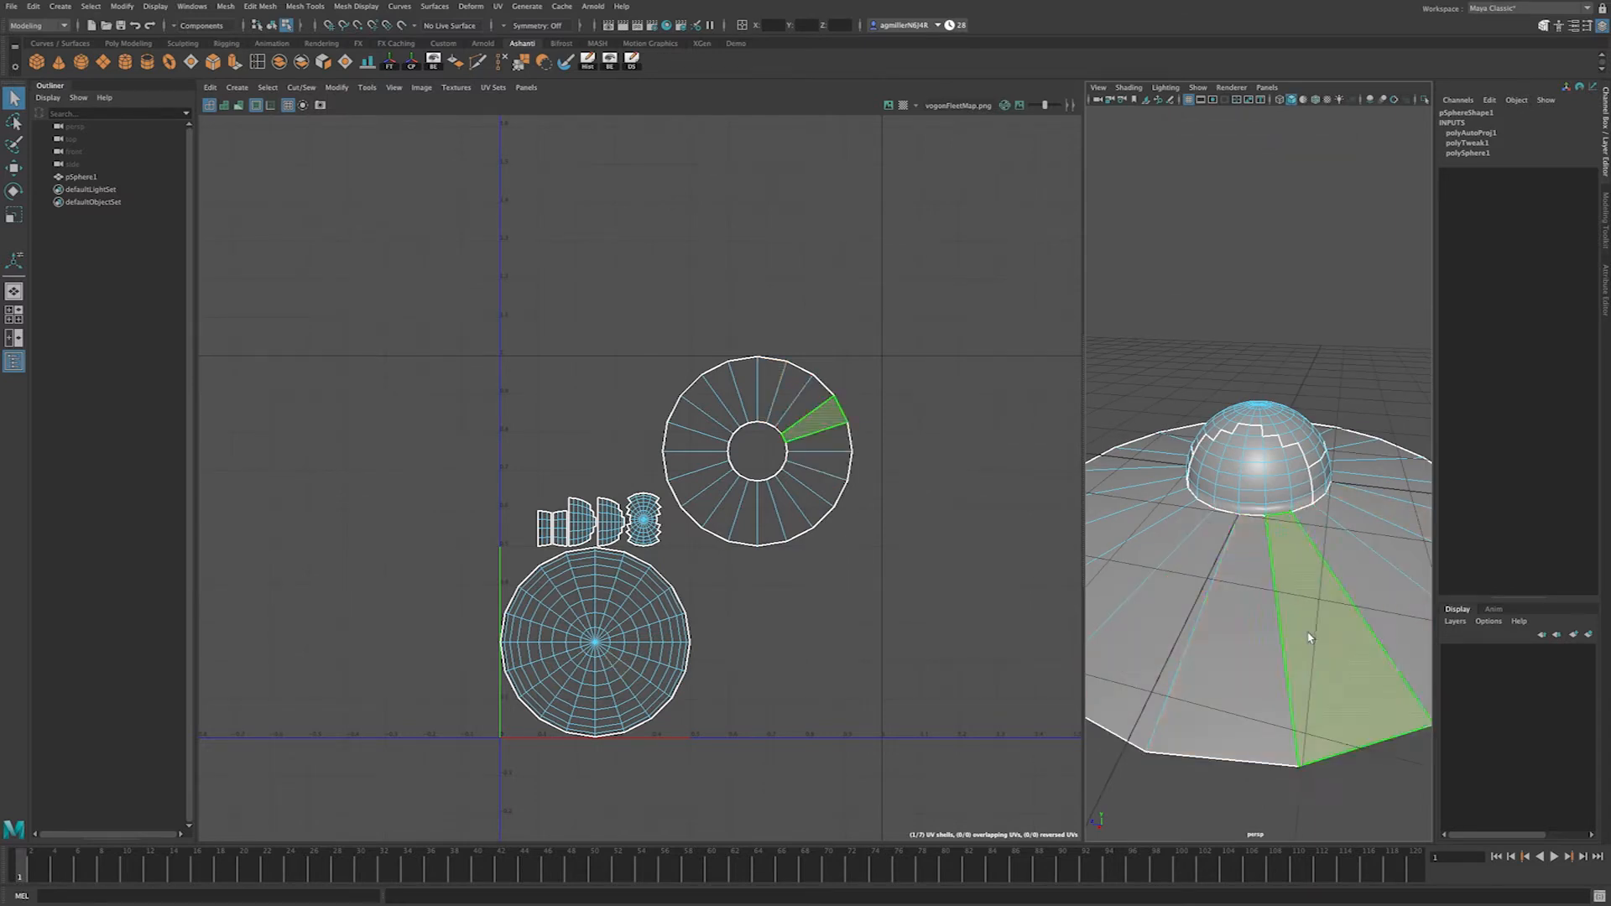
click(1133, 656)
click(1148, 557)
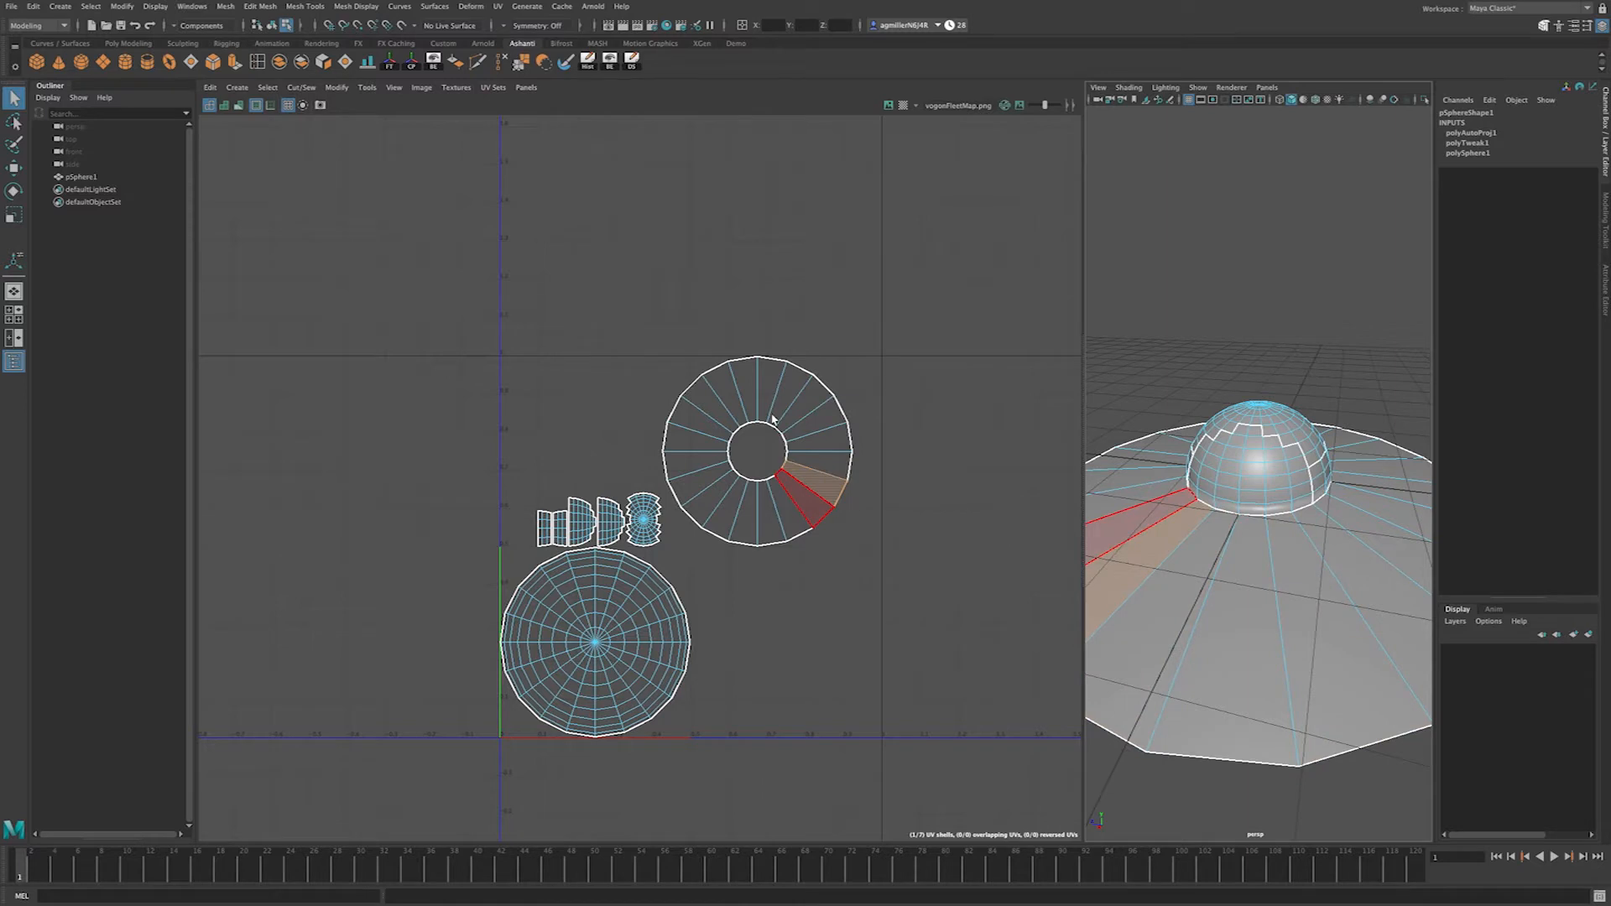
Step: Select the large solid circular UV shell and examine the matching underside of the saucer in wireframe
right_drag(789, 400, 747, 386)
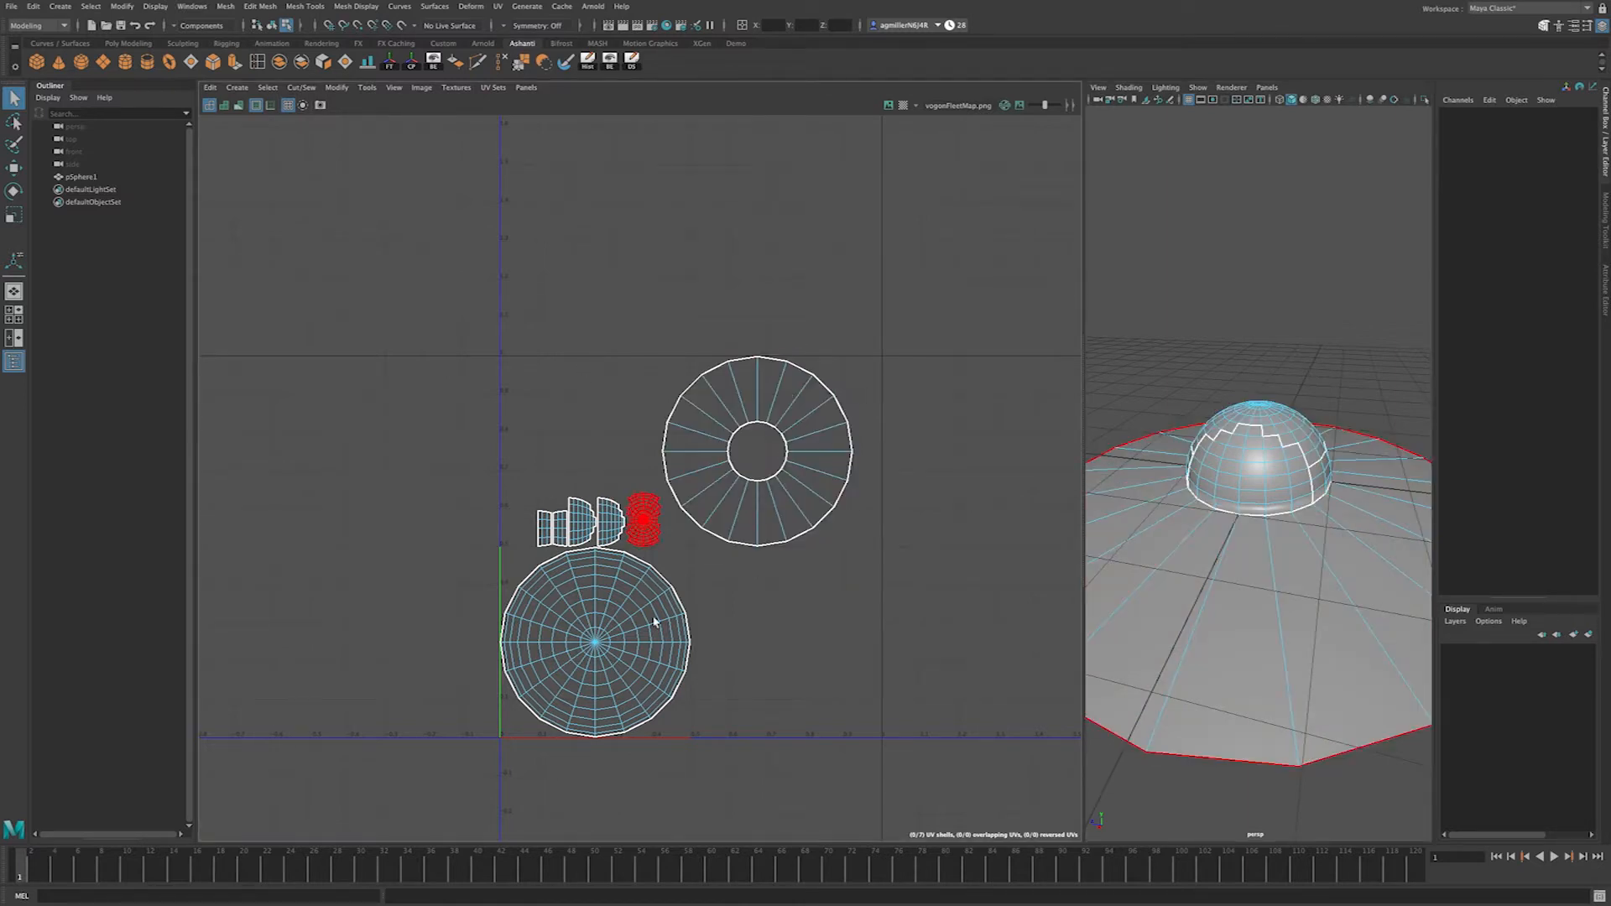
alt+drag(1237, 575, 1269, 495)
right_drag(671, 613, 611, 647)
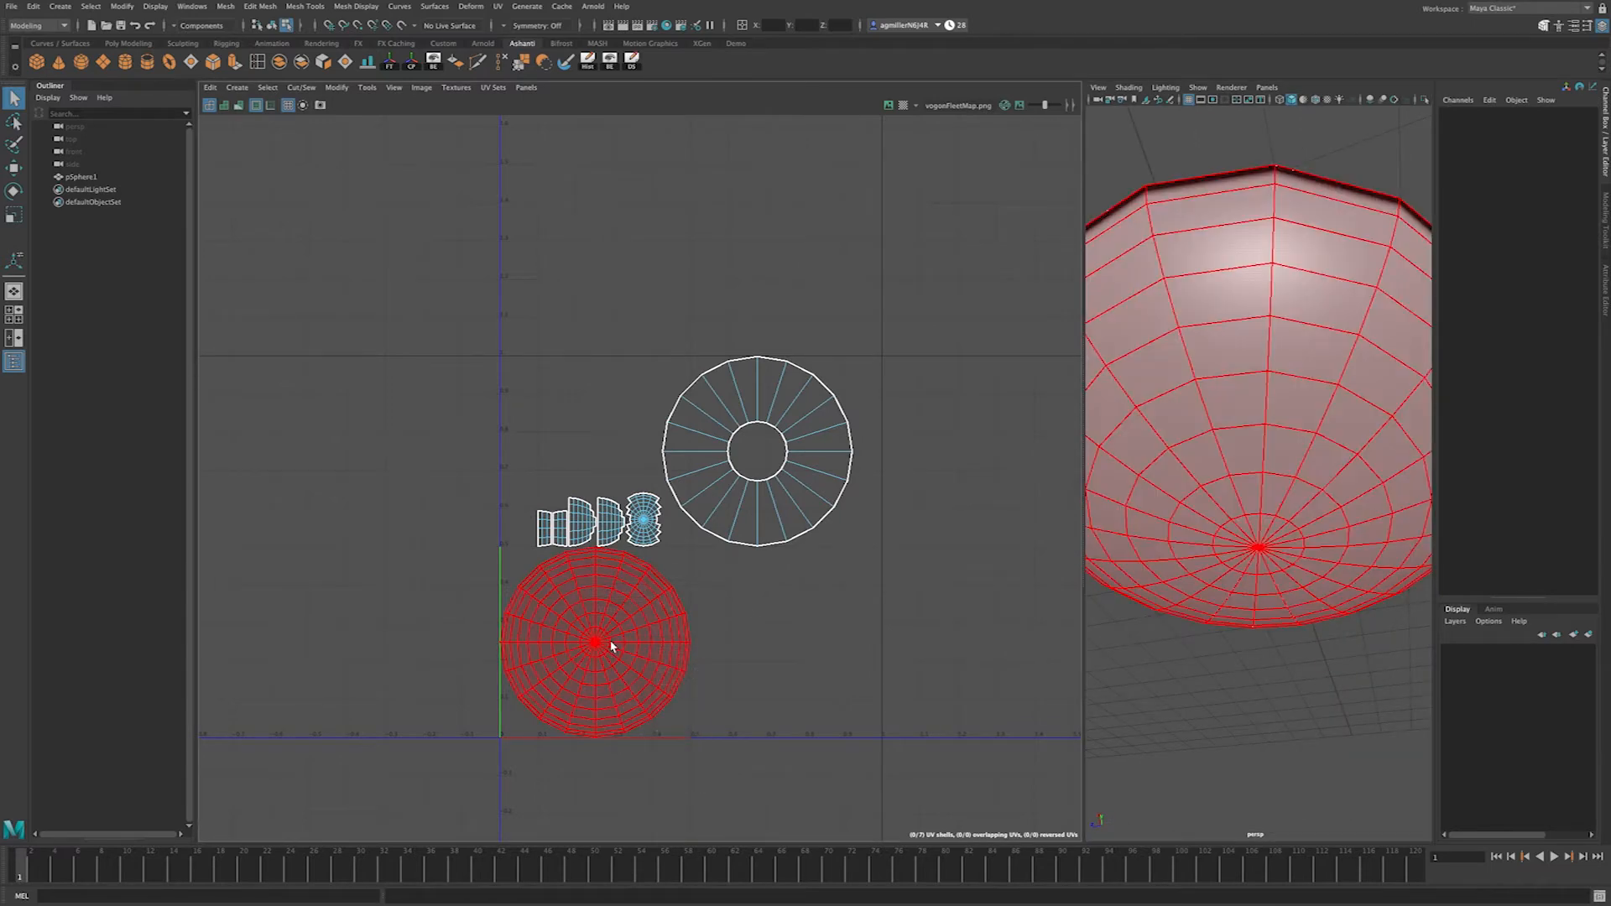
click(611, 647)
alt+drag(1286, 449, 1314, 494)
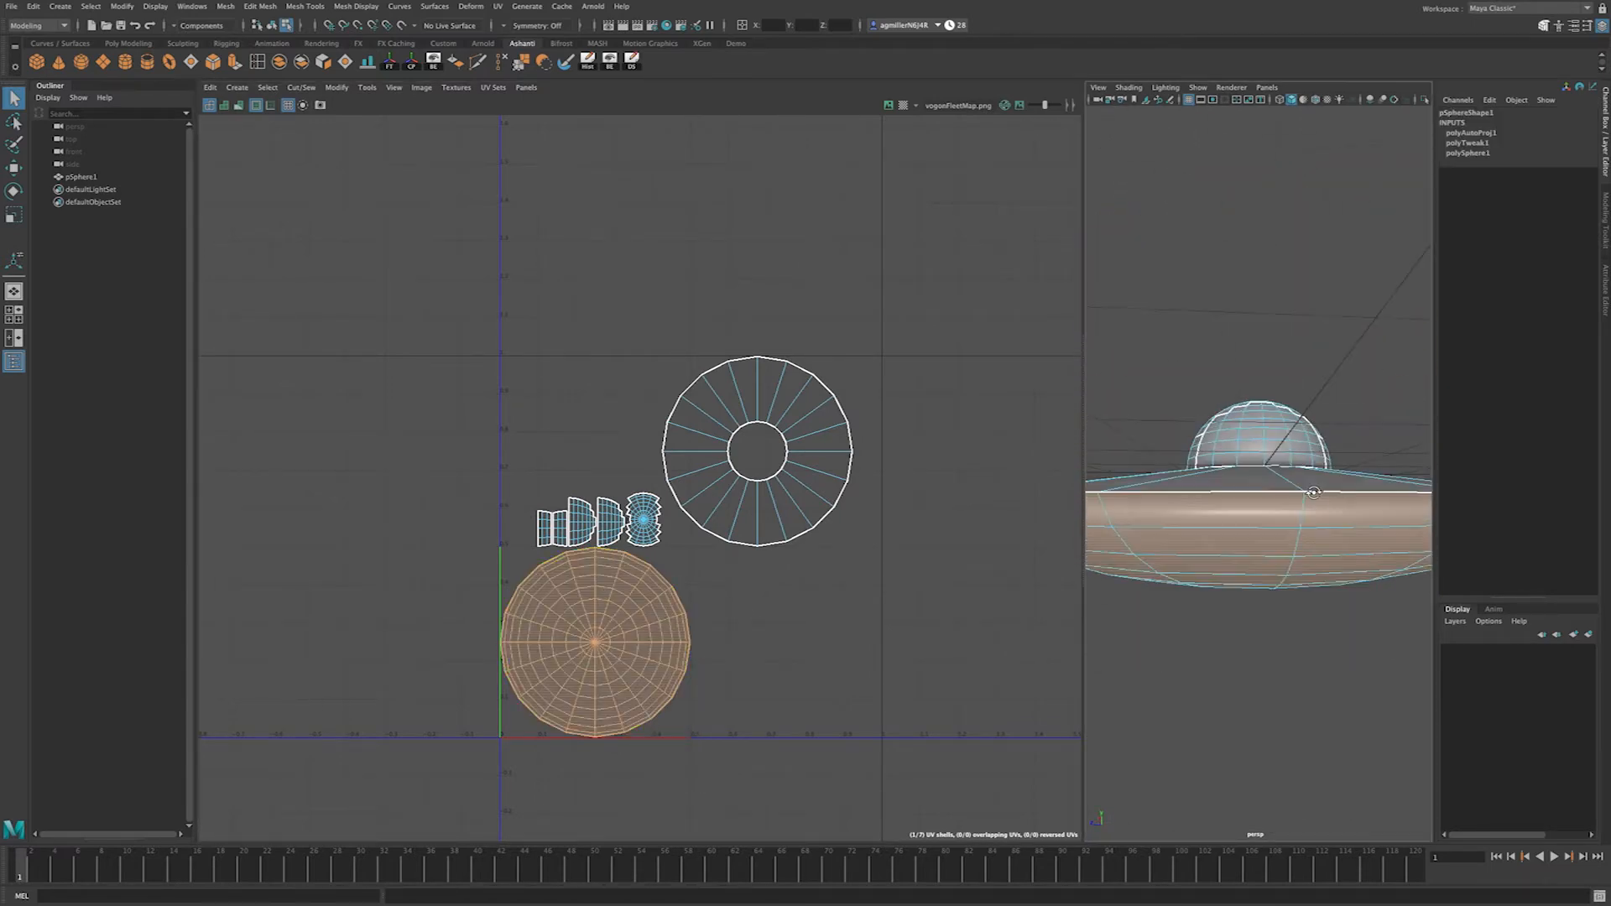
key(4)
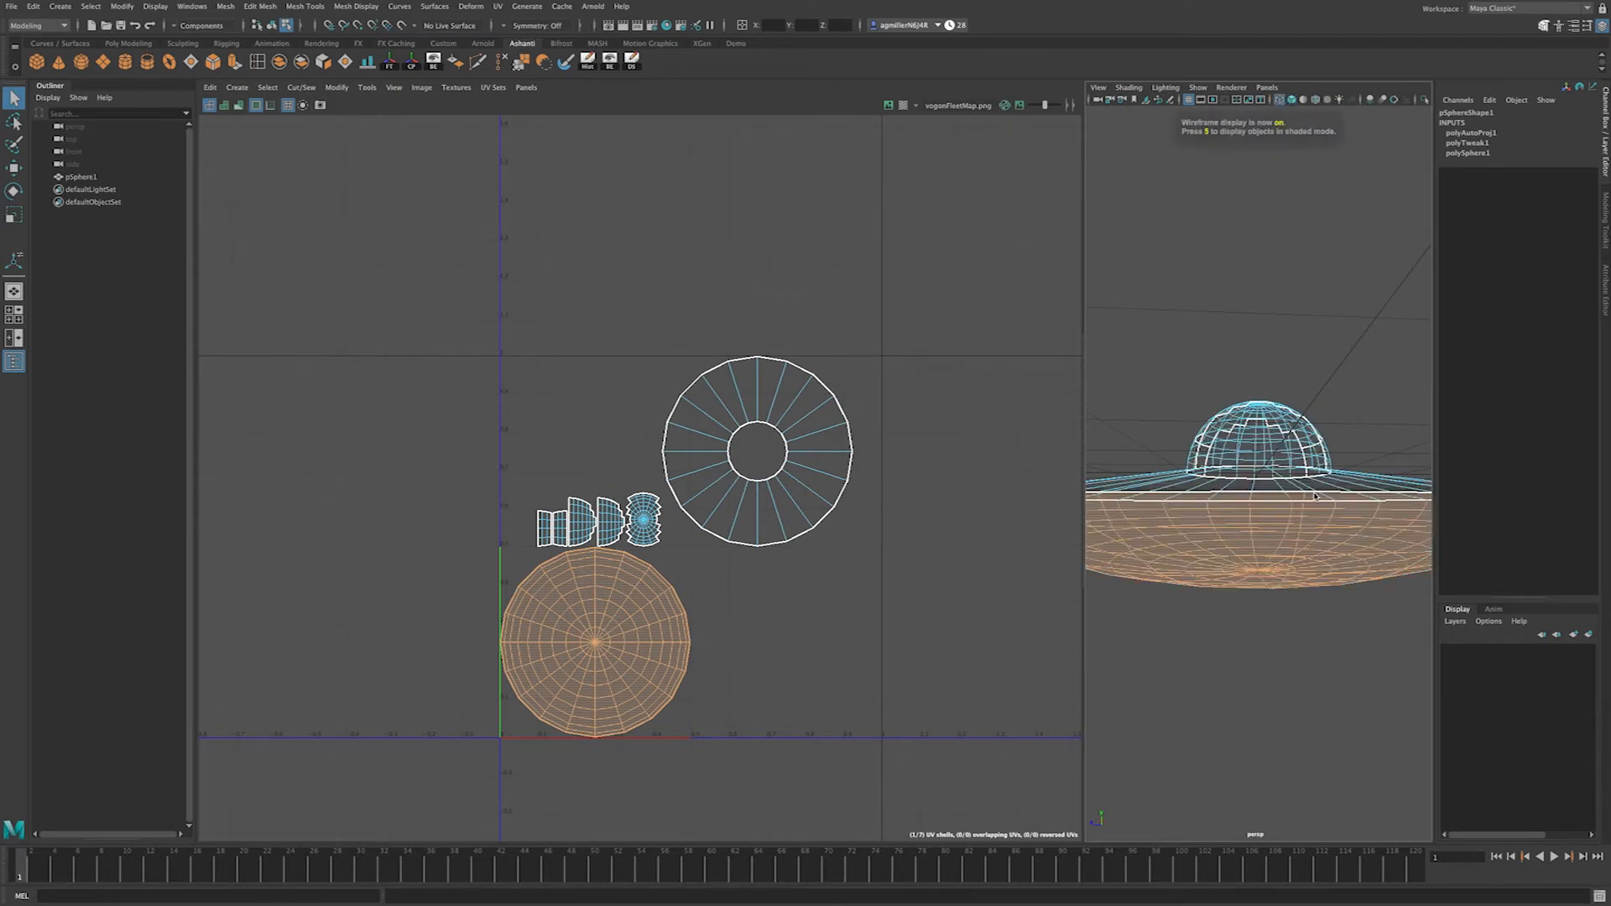
Step: Select the group of small UV shells and examine the matching dome on top of the saucer
scroll(1315, 495, down, 3)
click(725, 592)
drag(506, 496, 653, 531)
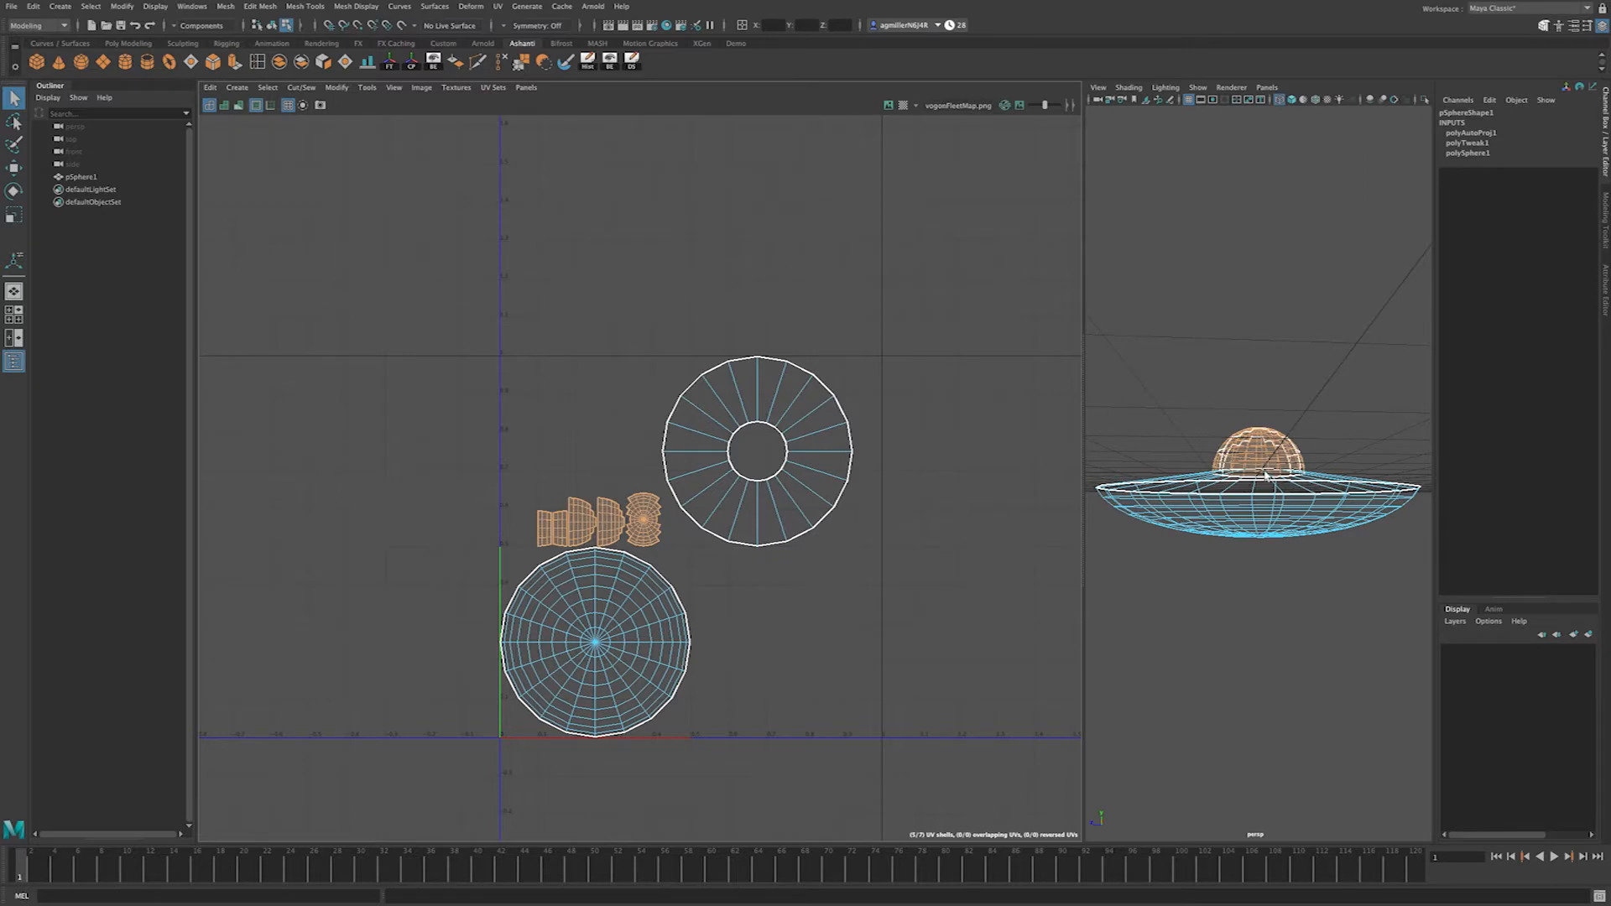
alt+drag(1233, 464, 1235, 507)
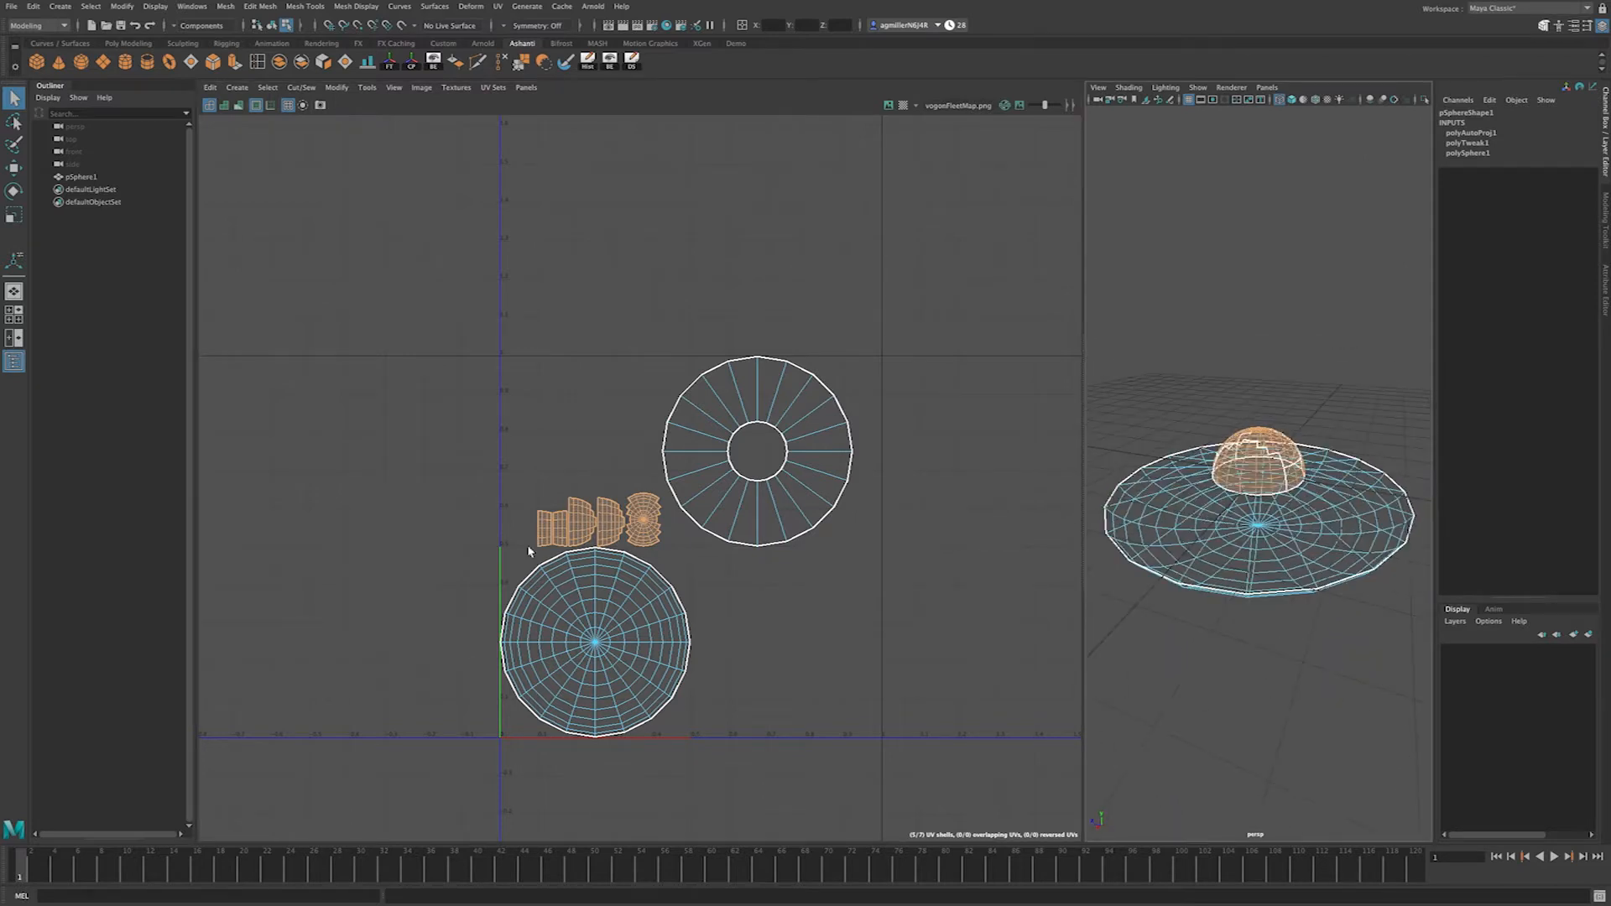
Step: Select the small dome pieces as UV shells and move them horizontally out of the 0–1 UV square to its left side
right_click(616, 522)
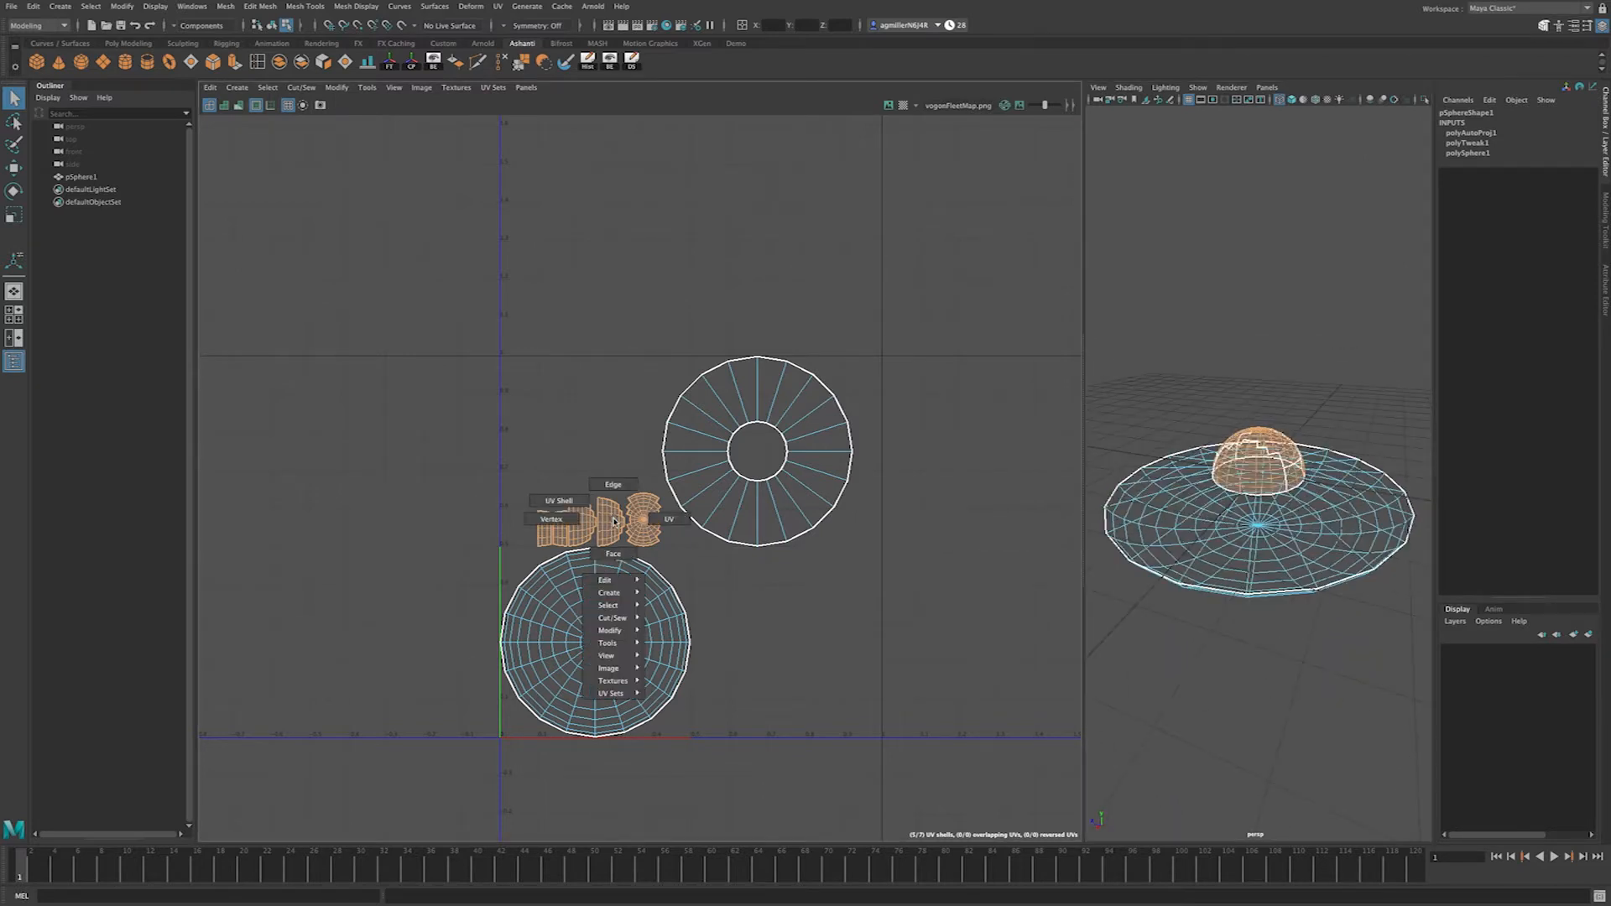
click(574, 503)
drag(526, 483, 664, 532)
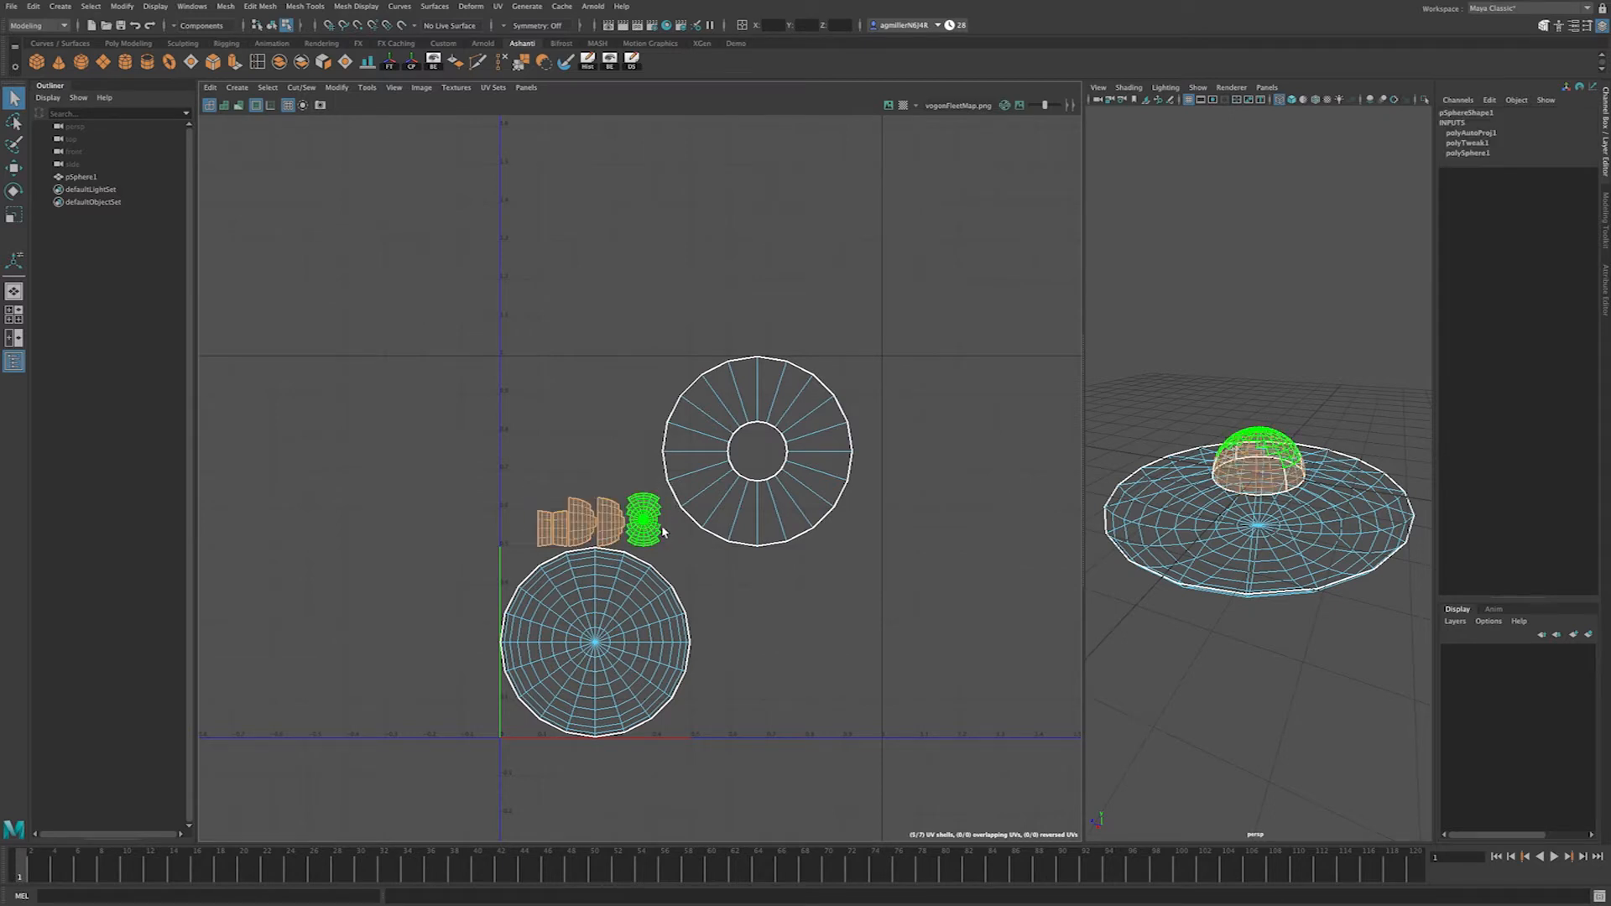
key(w)
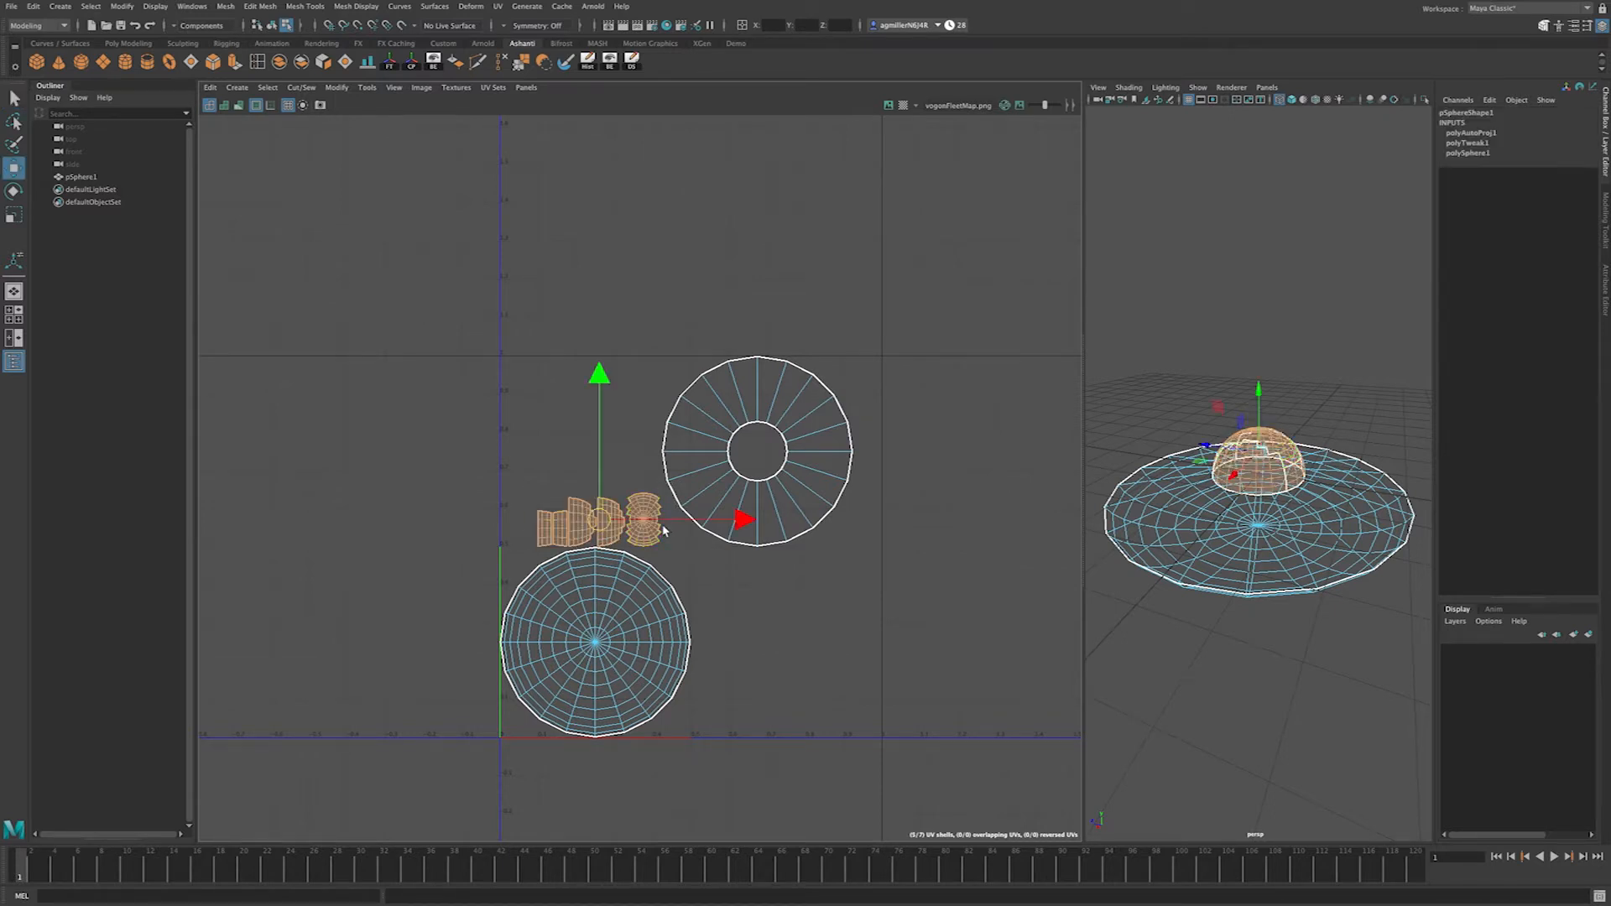
drag(718, 522, 423, 580)
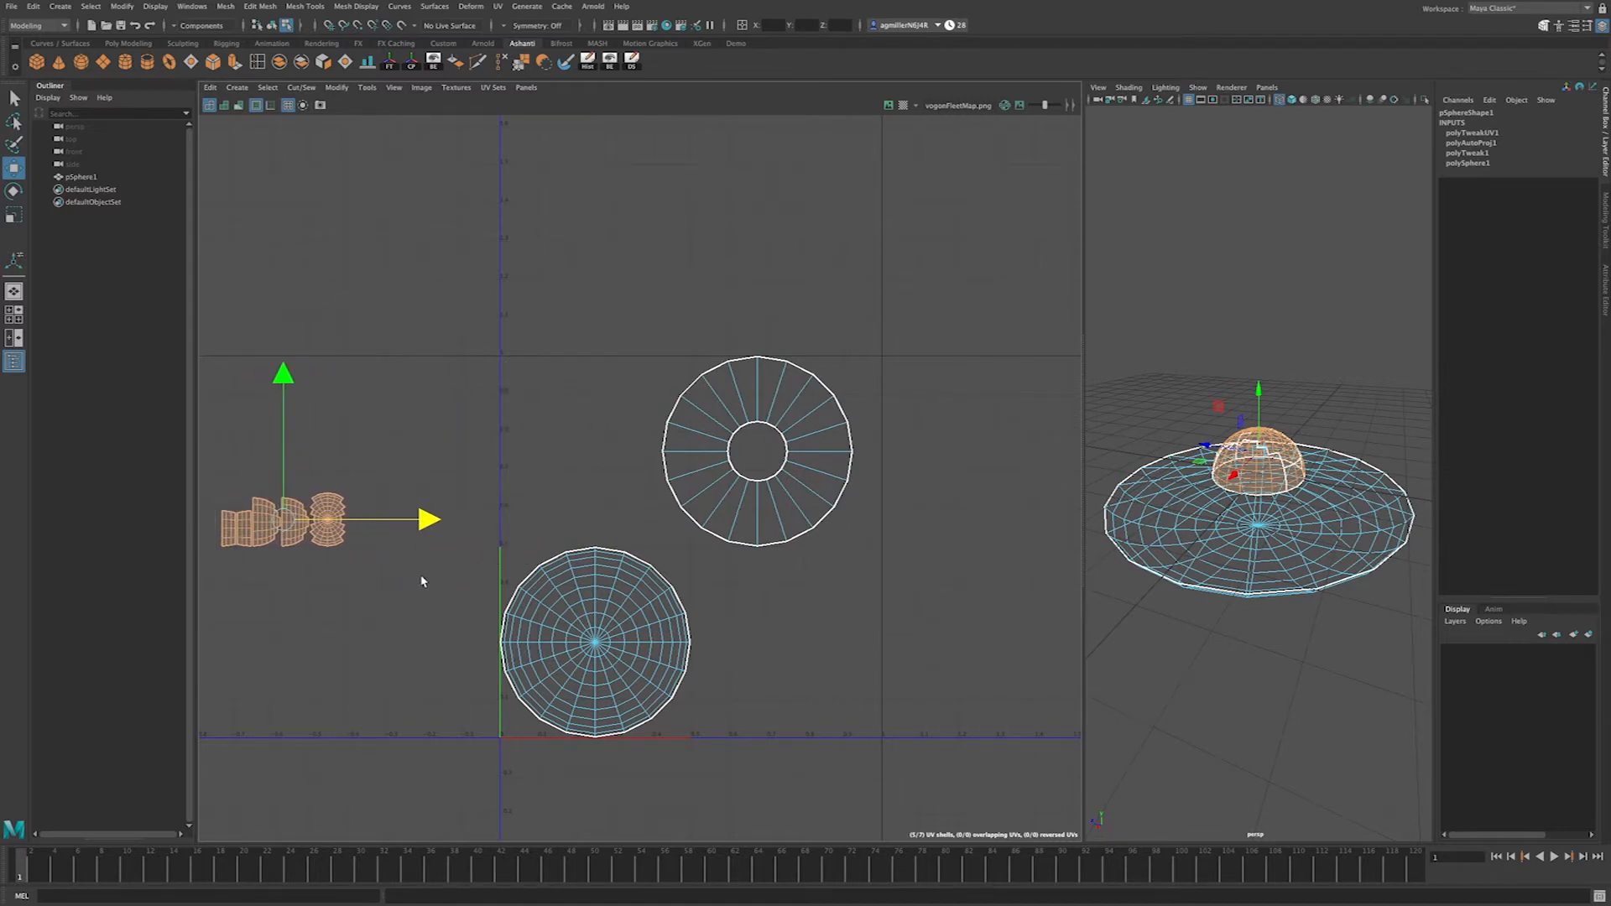
Step: Move the solid circular UV shell straight up, clear of the ring-shaped shell
click(556, 503)
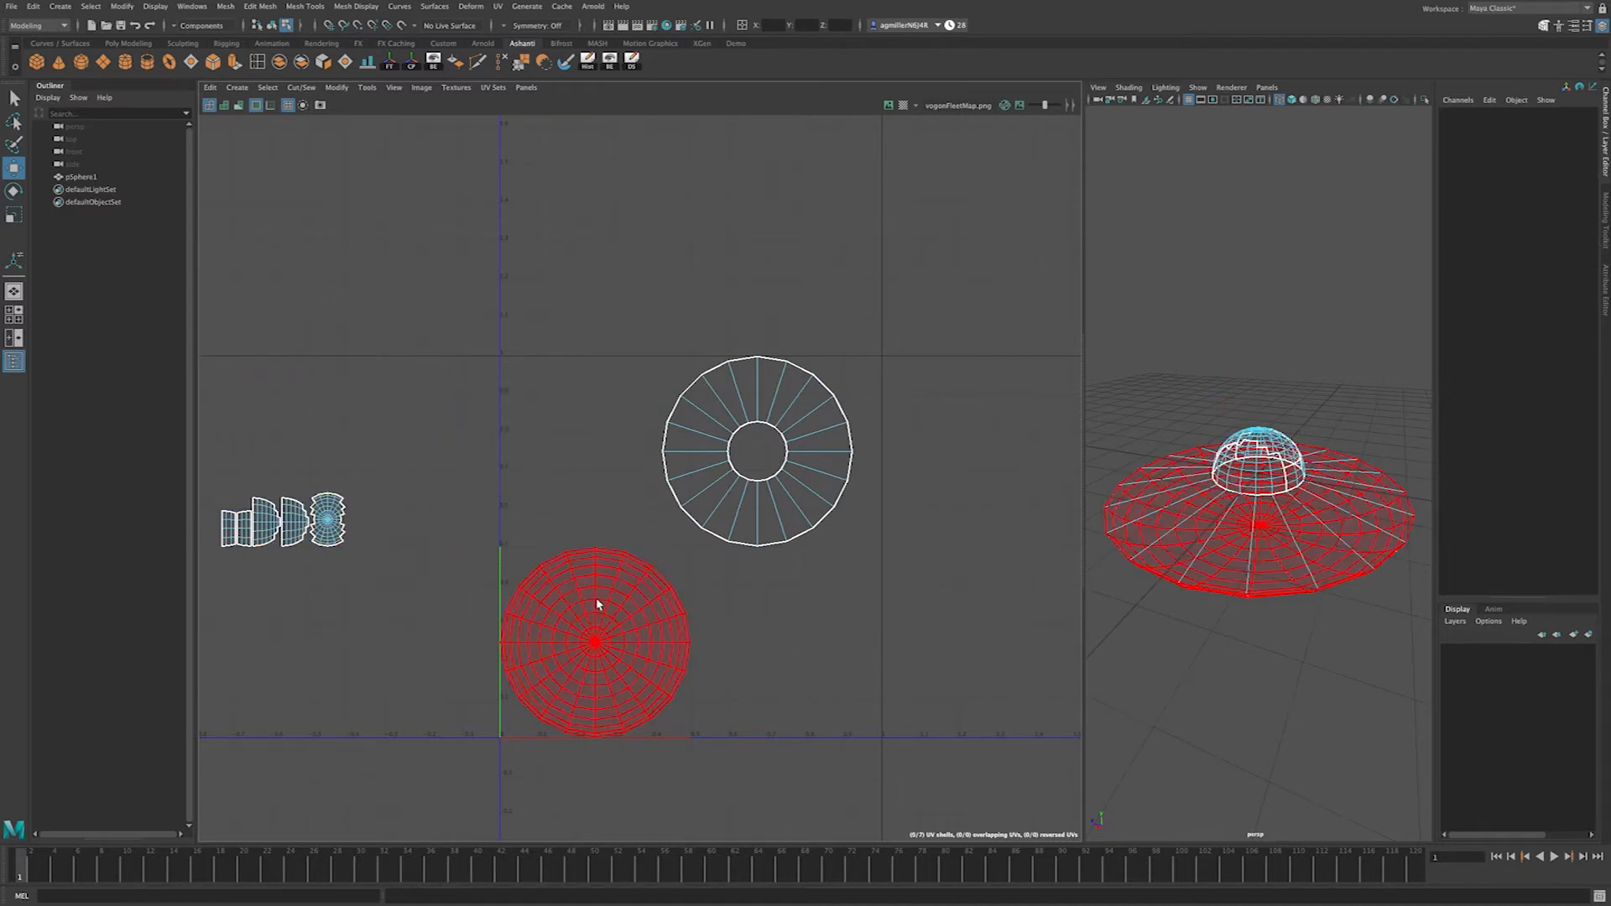
click(611, 611)
drag(595, 498, 595, 105)
Step: Move the ring-shaped UV shell near the middle of the 0–1 UV square and scale it up to almost fill the square
click(773, 423)
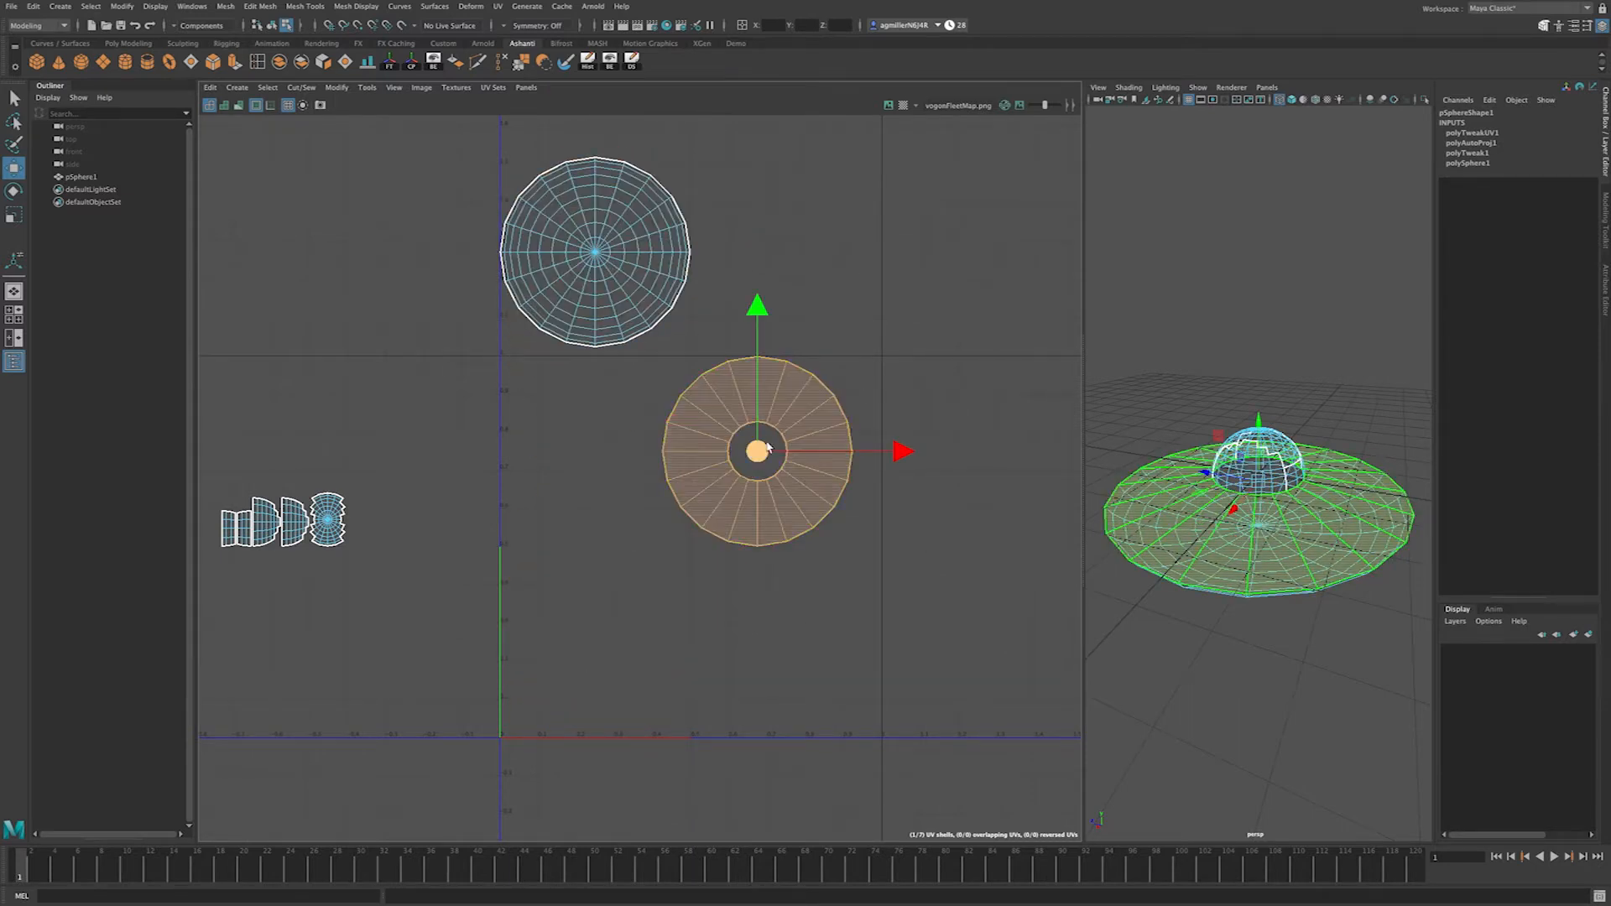
drag(752, 352, 752, 420)
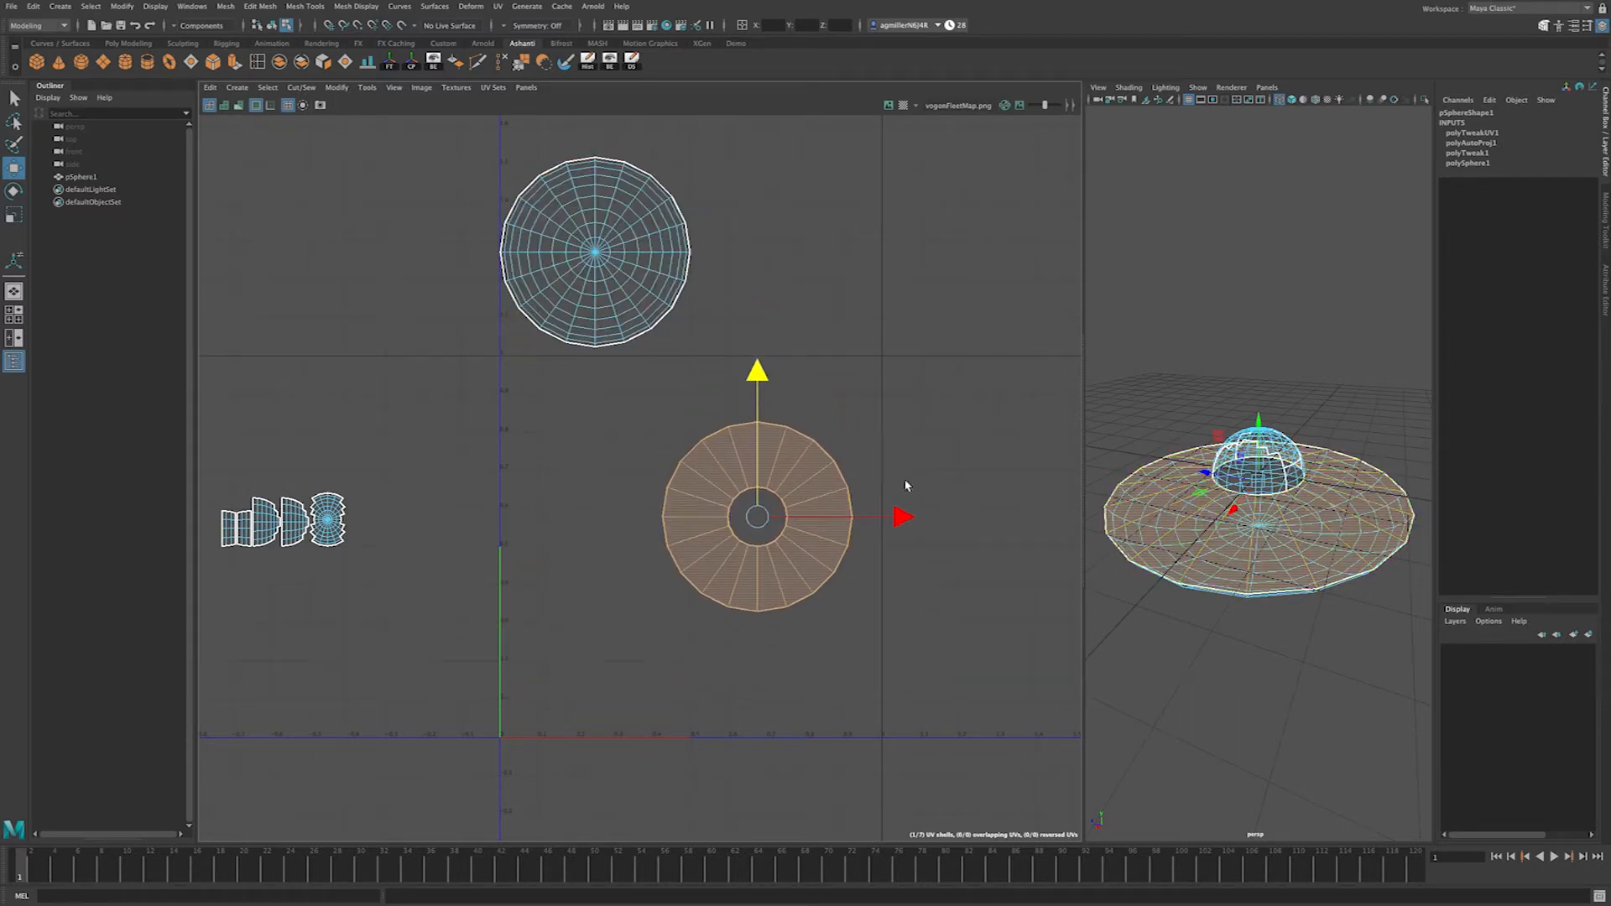
drag(902, 520, 839, 515)
key(r)
middle_drag(792, 540, 823, 603)
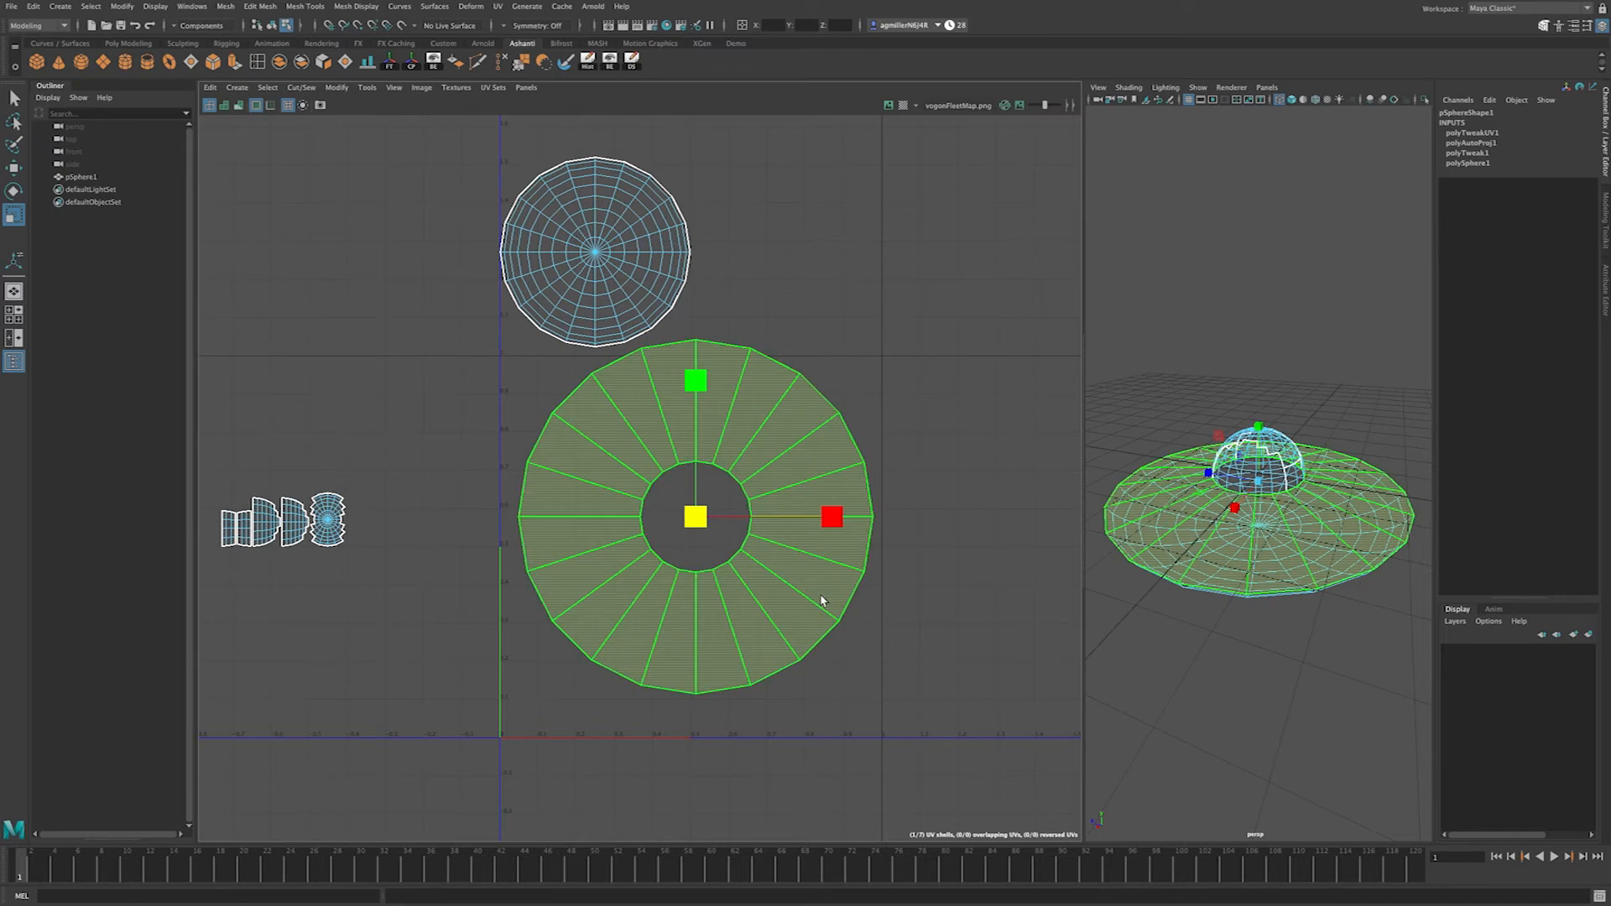
Step: Fine-tune the ring-shaped shell's position and scale so its outer edge fits just inside the 0–1 UV square
key(w)
drag(701, 385, 702, 416)
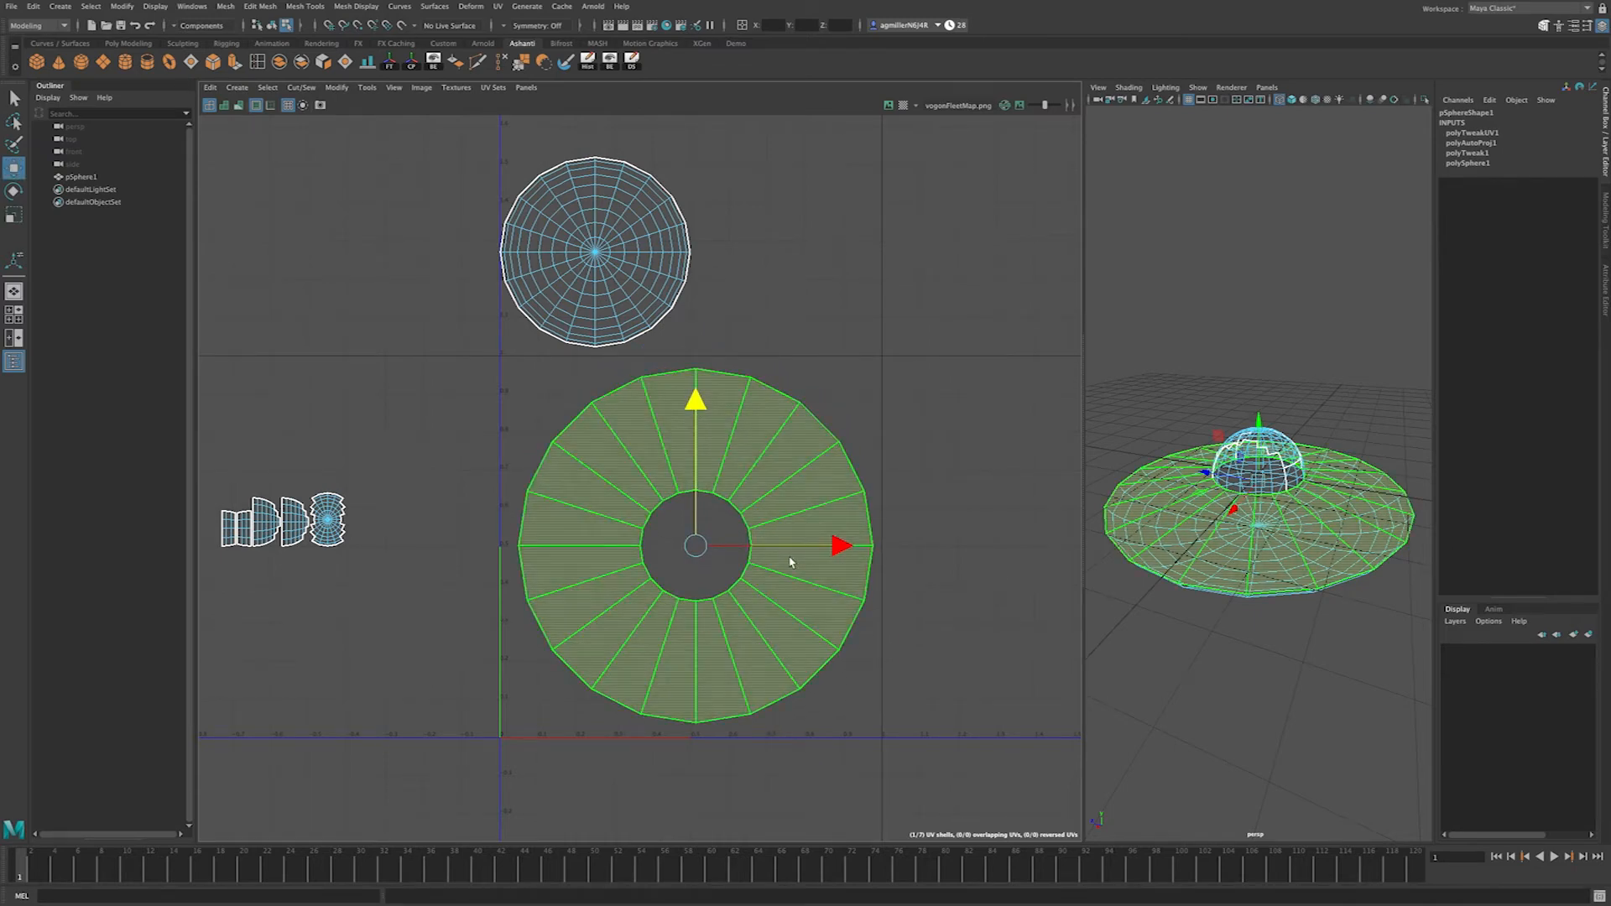
key(r)
drag(697, 550, 701, 555)
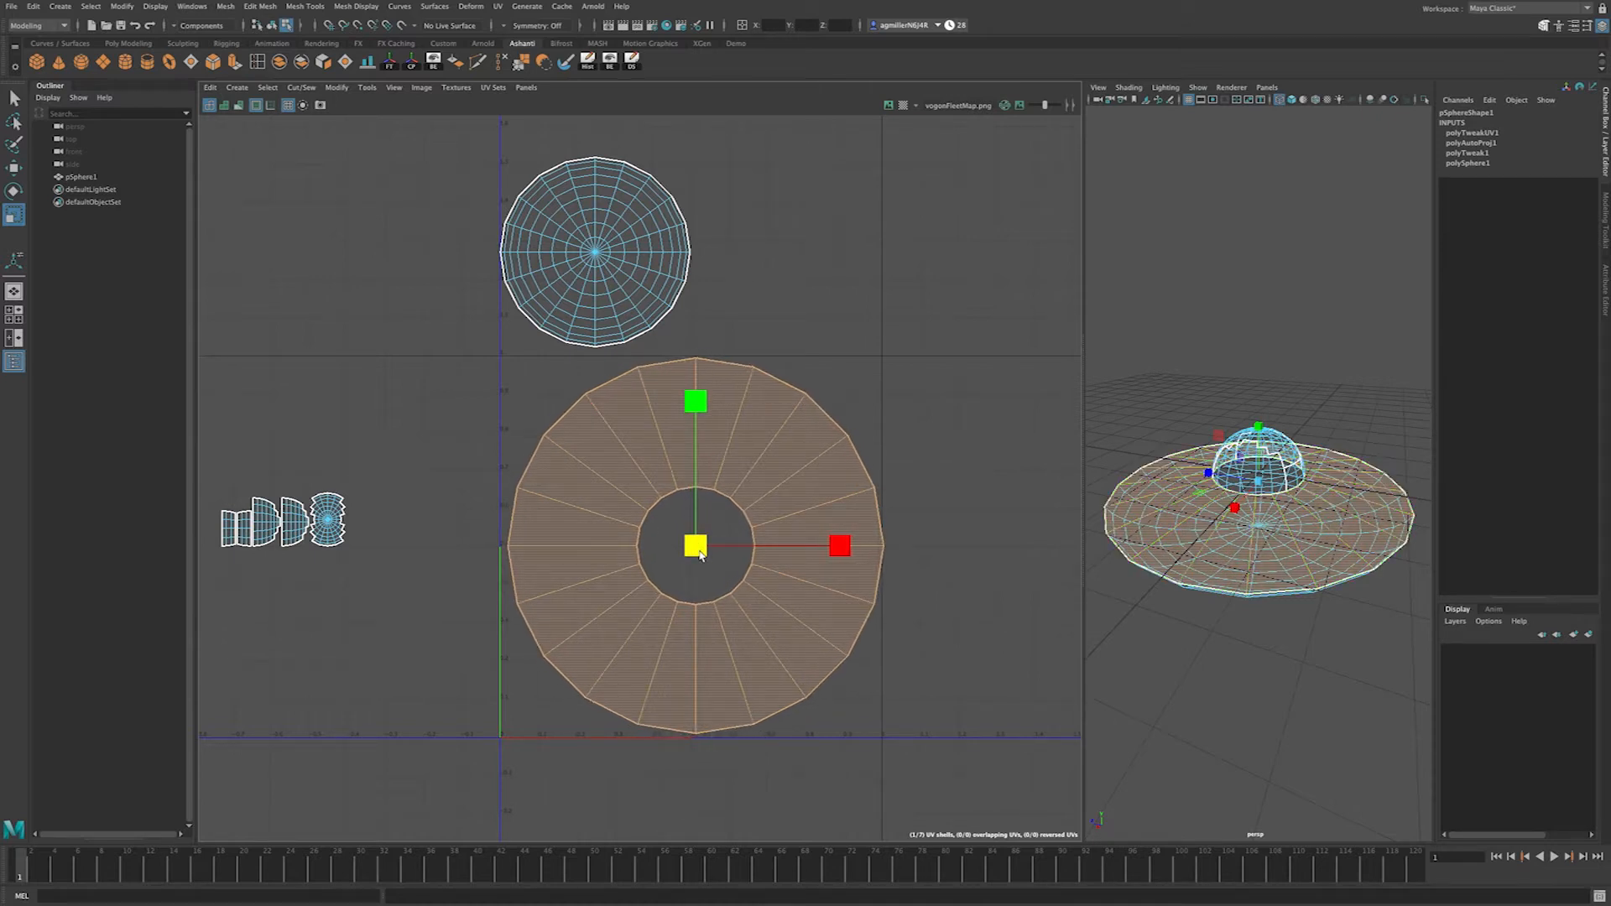
key(w)
drag(839, 547, 832, 547)
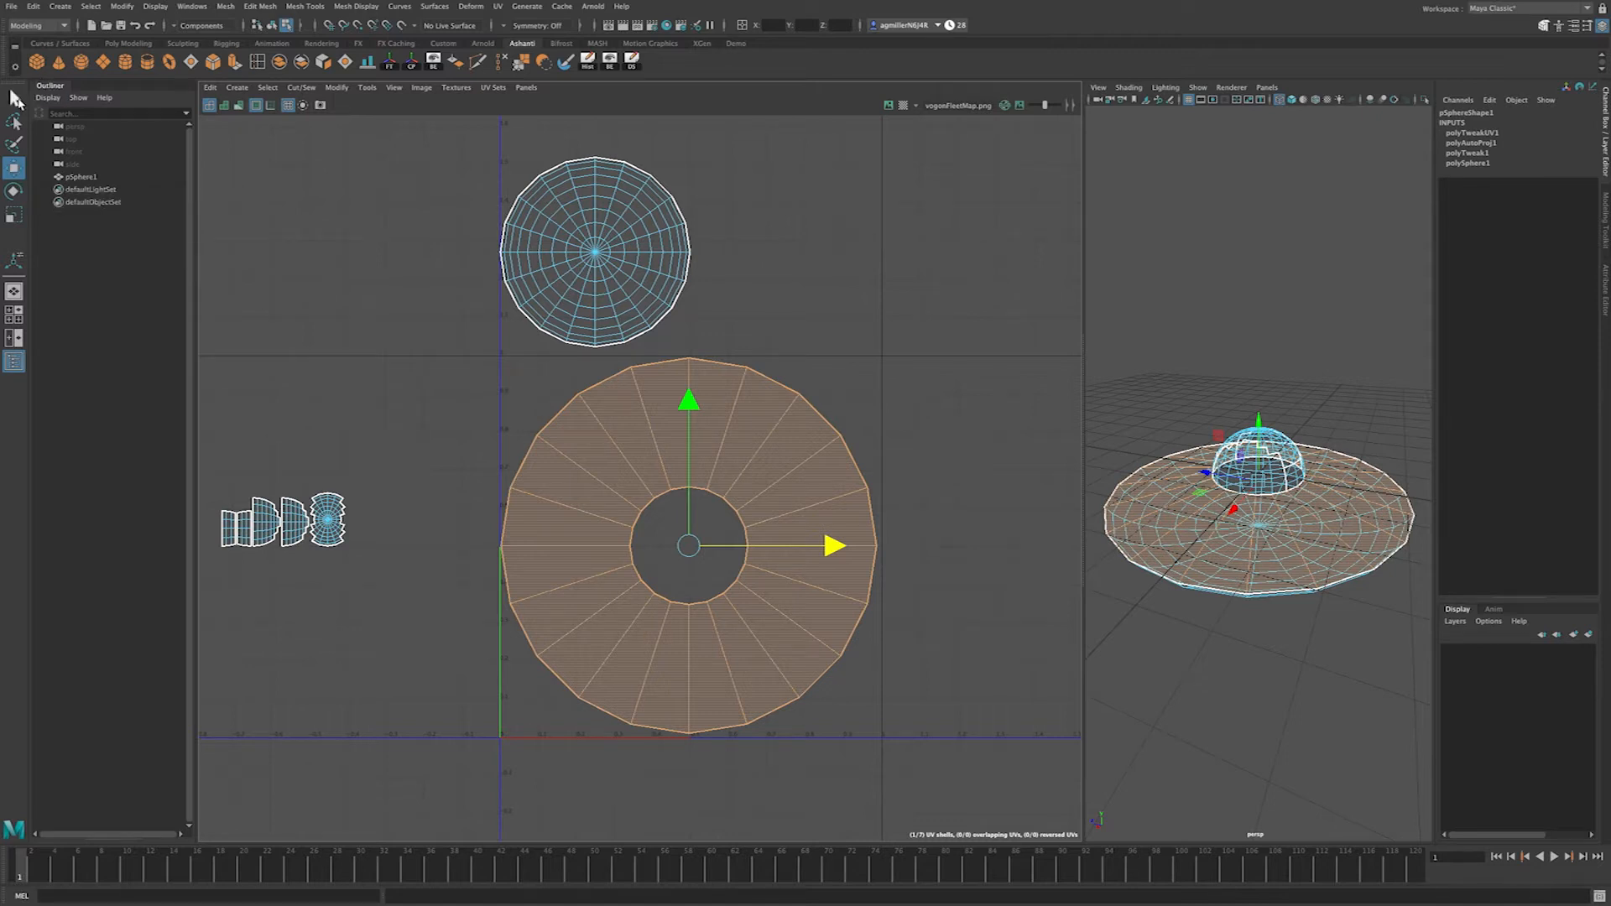
Step: Move the solid circular UV shell onto the ring-shaped shell and align their centers
click(816, 294)
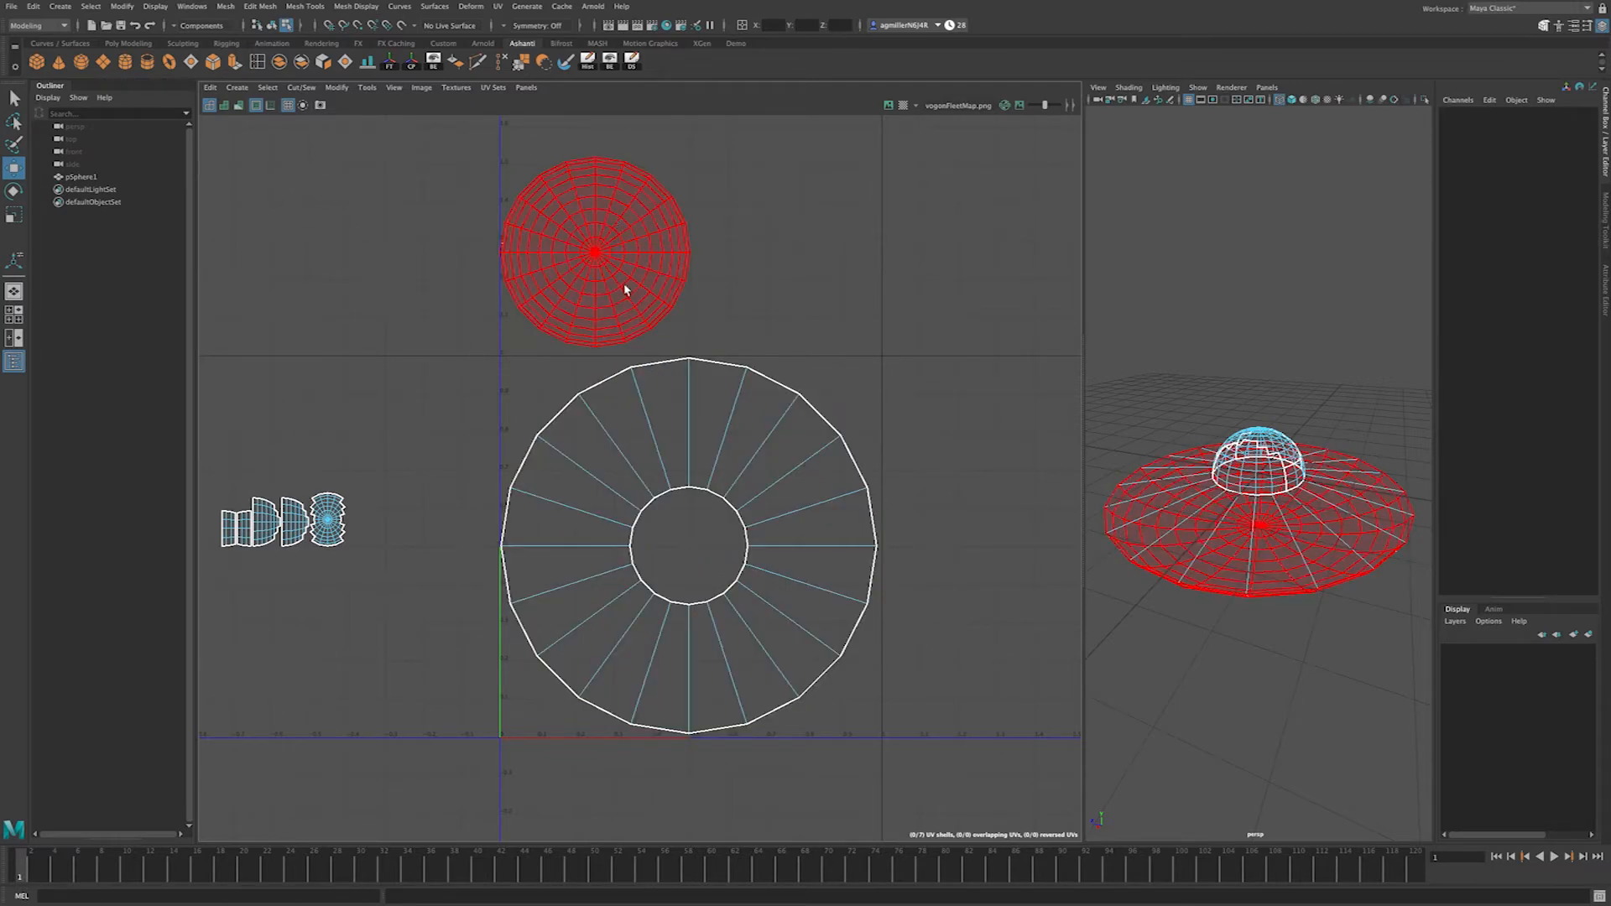
click(611, 227)
click(609, 172)
drag(609, 171, 546, 434)
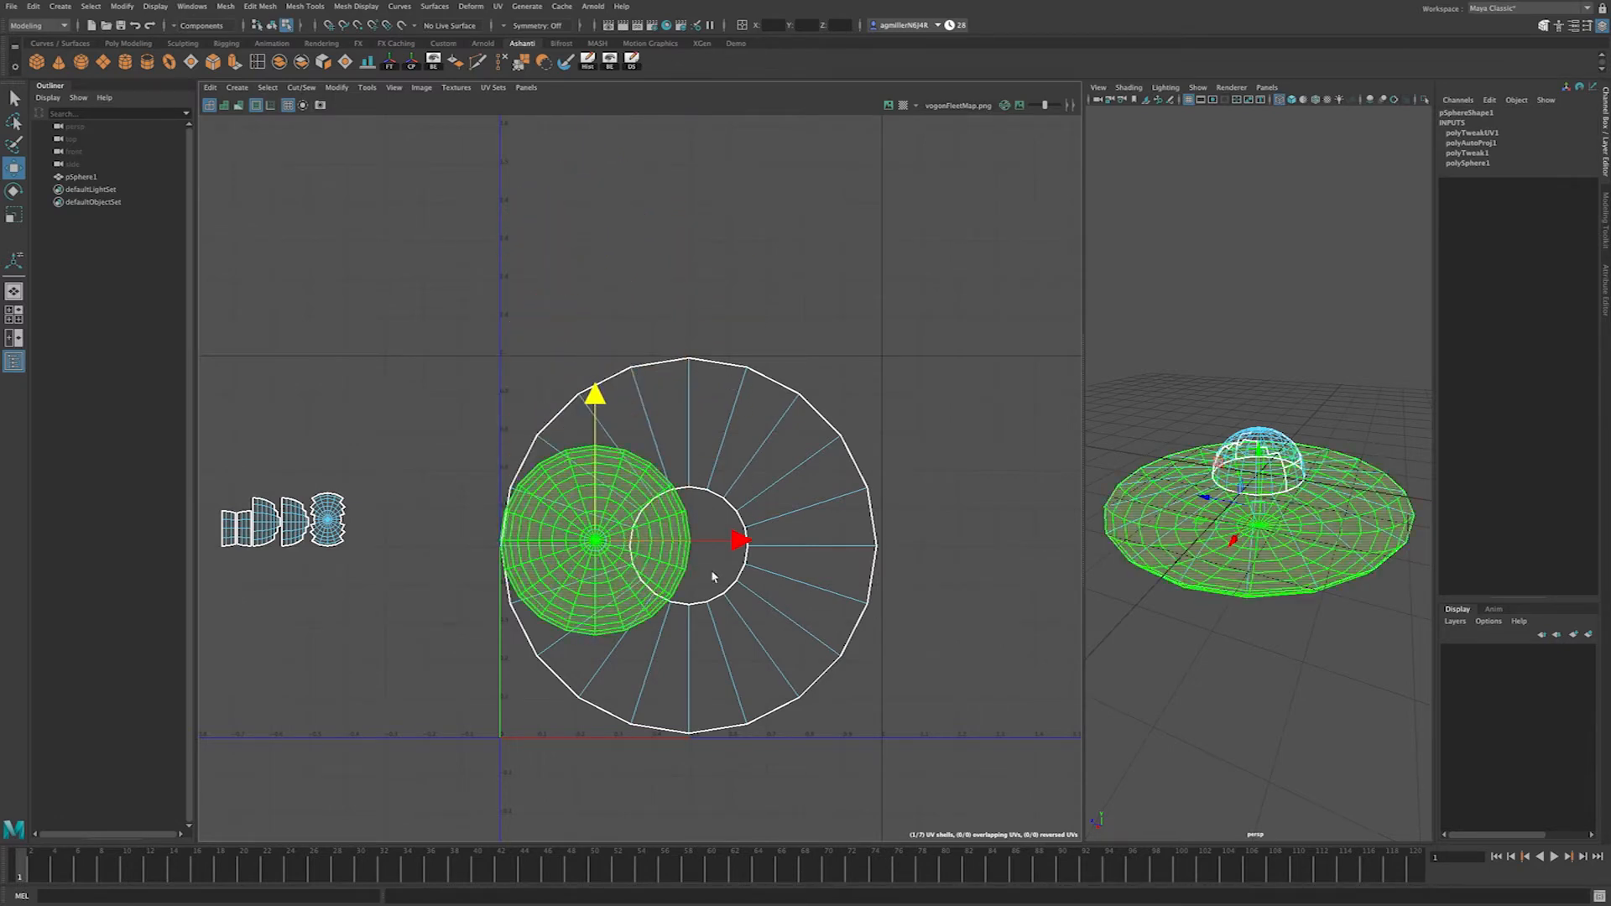
drag(734, 540, 816, 575)
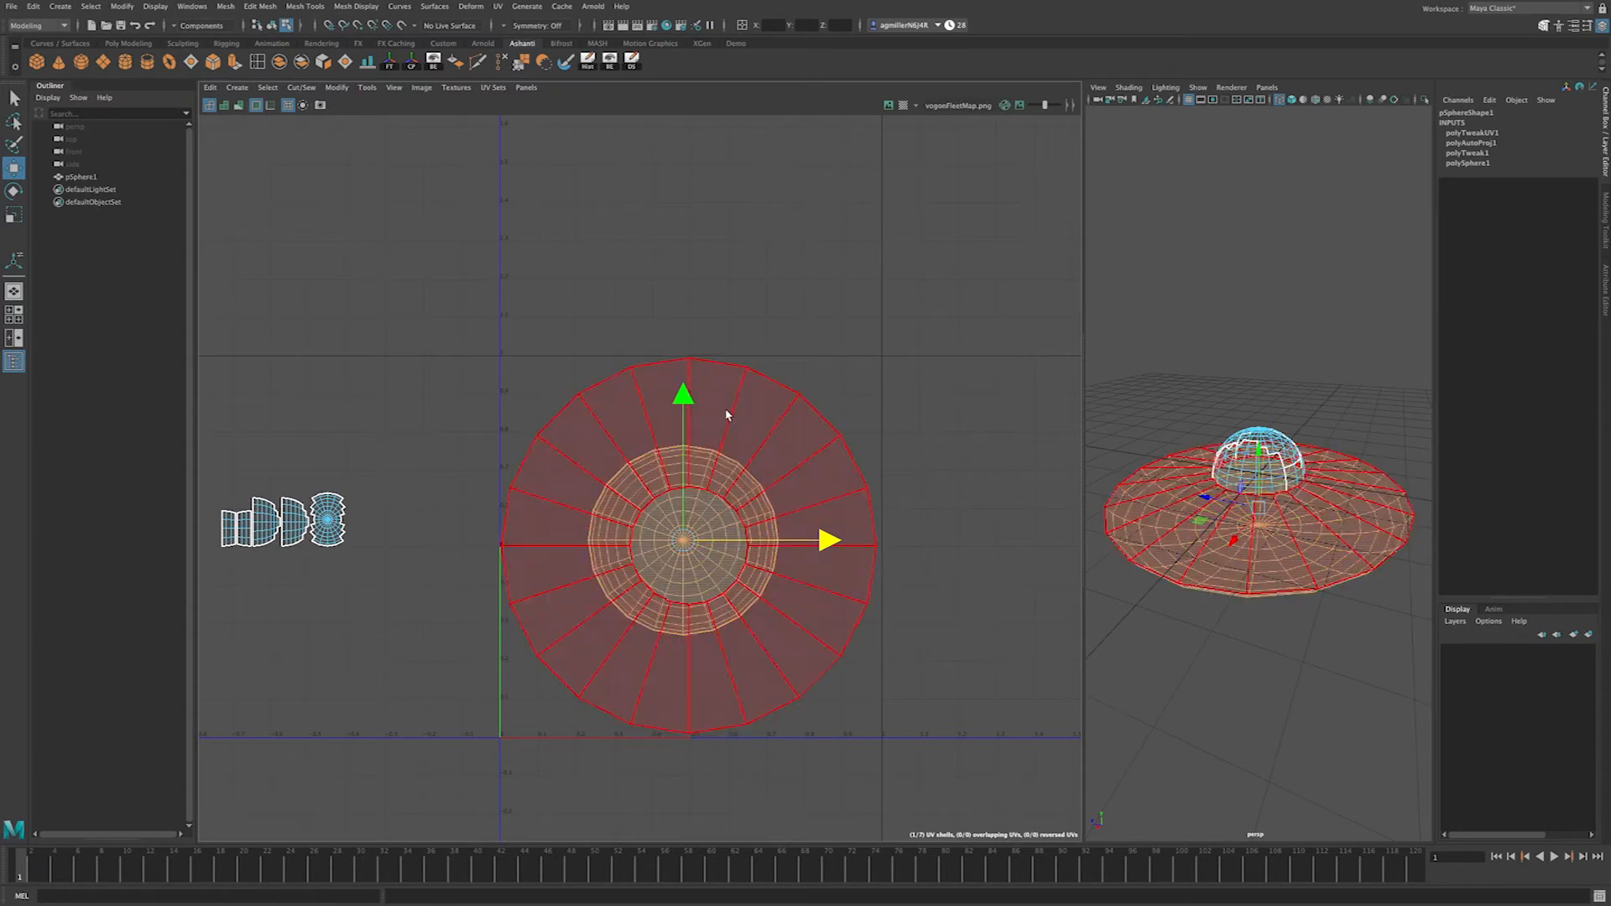
drag(684, 396, 684, 423)
drag(829, 568, 833, 569)
drag(689, 421, 689, 411)
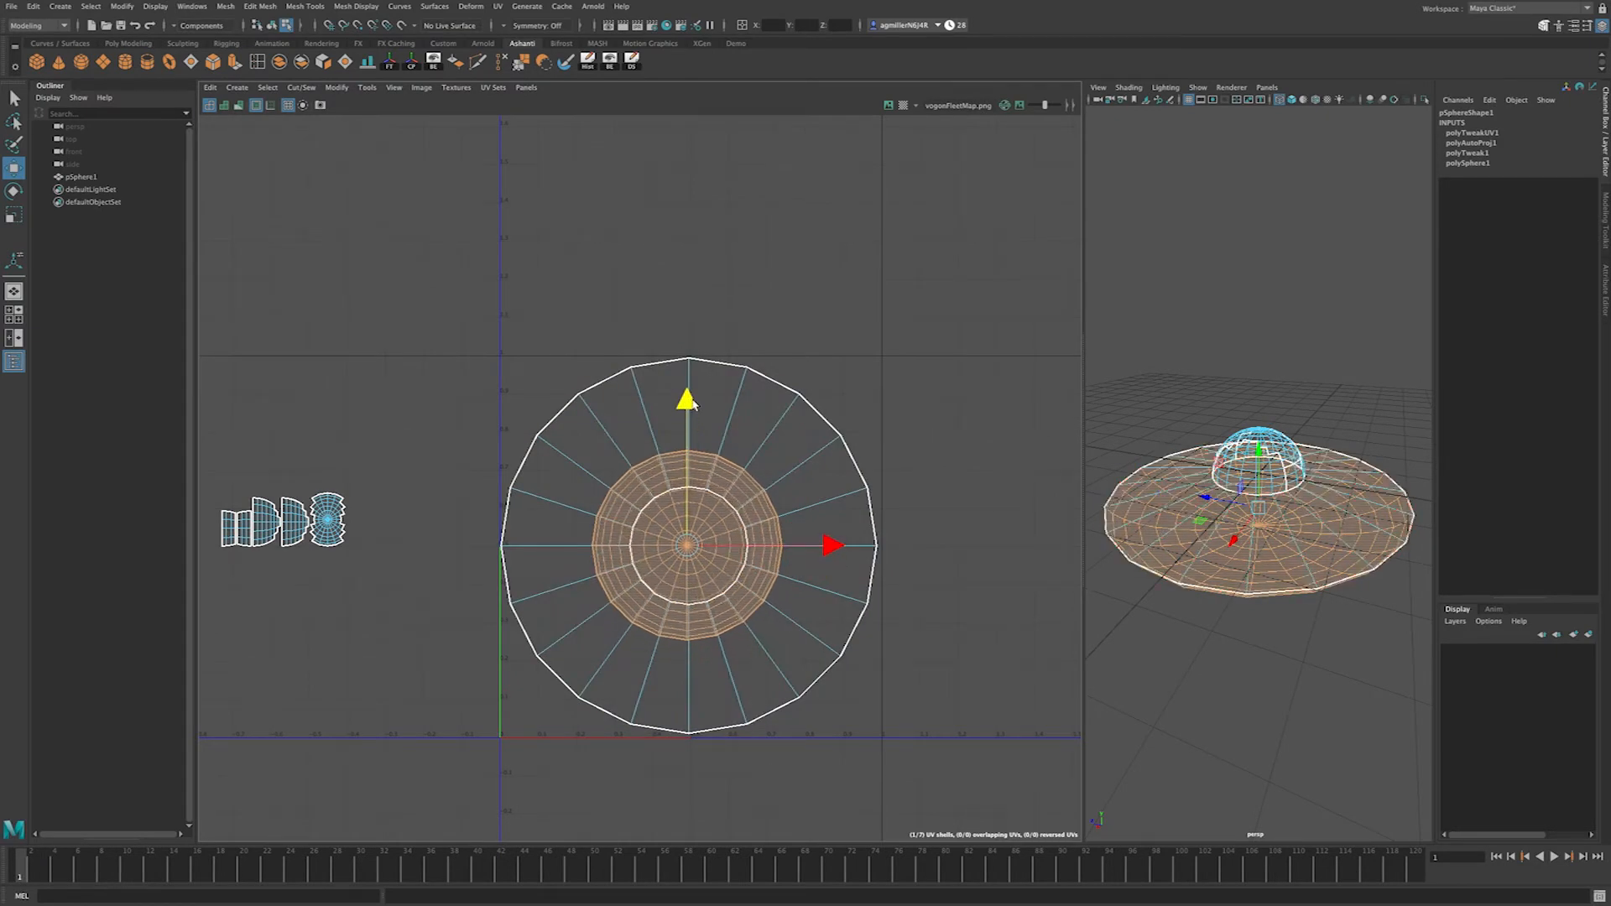
Step: Scale the solid circular shell down to fit the ring's center hole and nudge it back to the center
key(r)
drag(684, 548, 641, 523)
drag(634, 522, 631, 520)
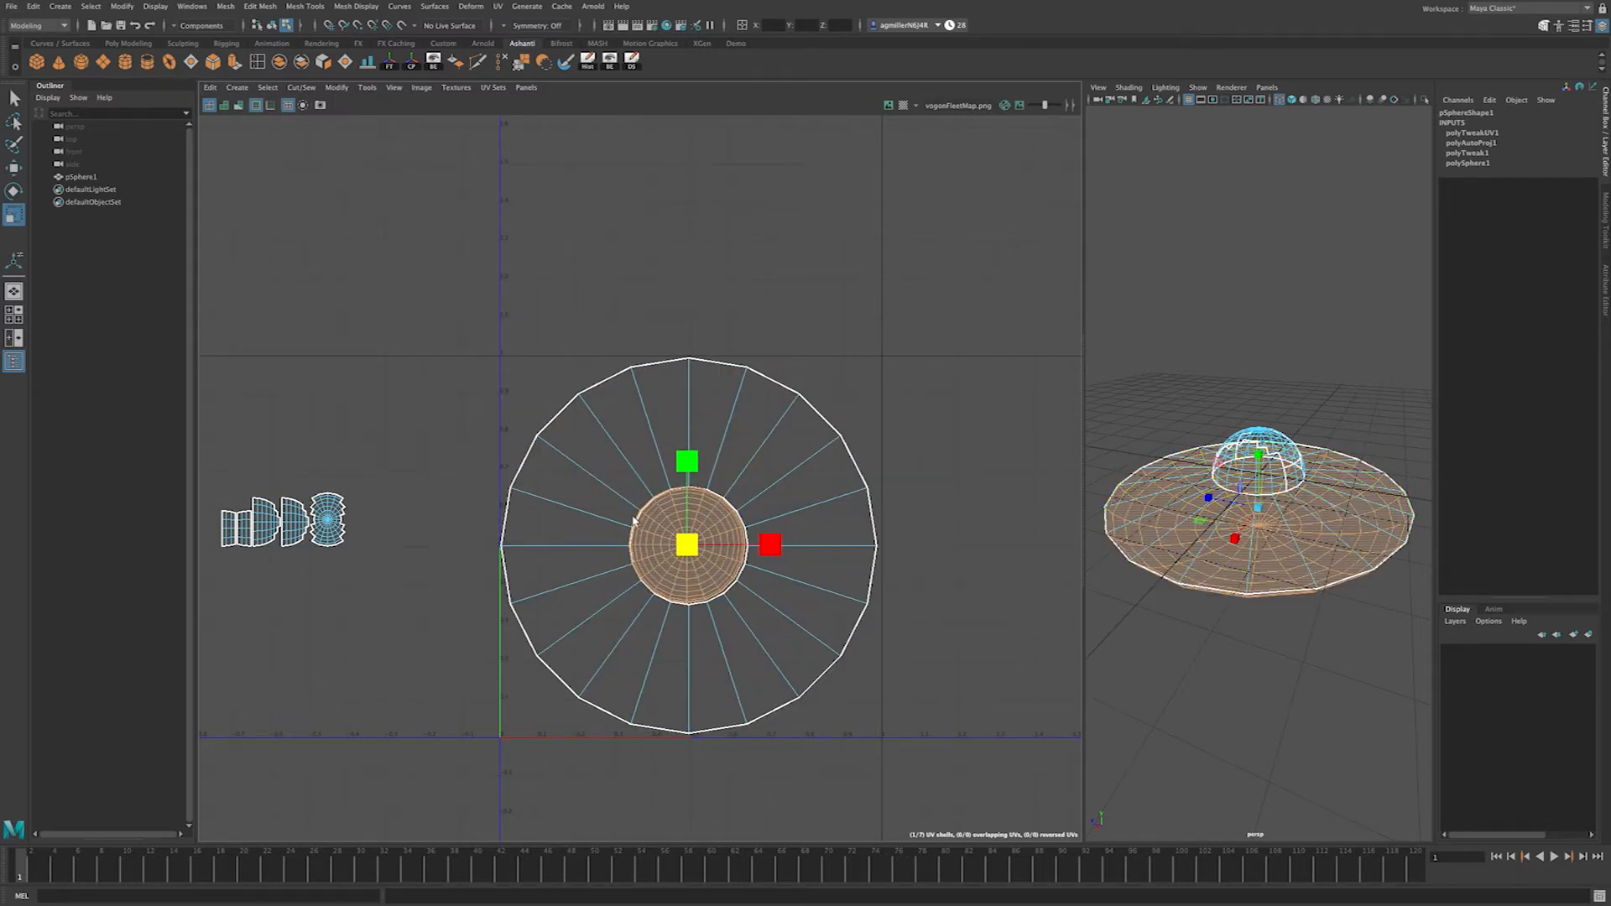
key(w)
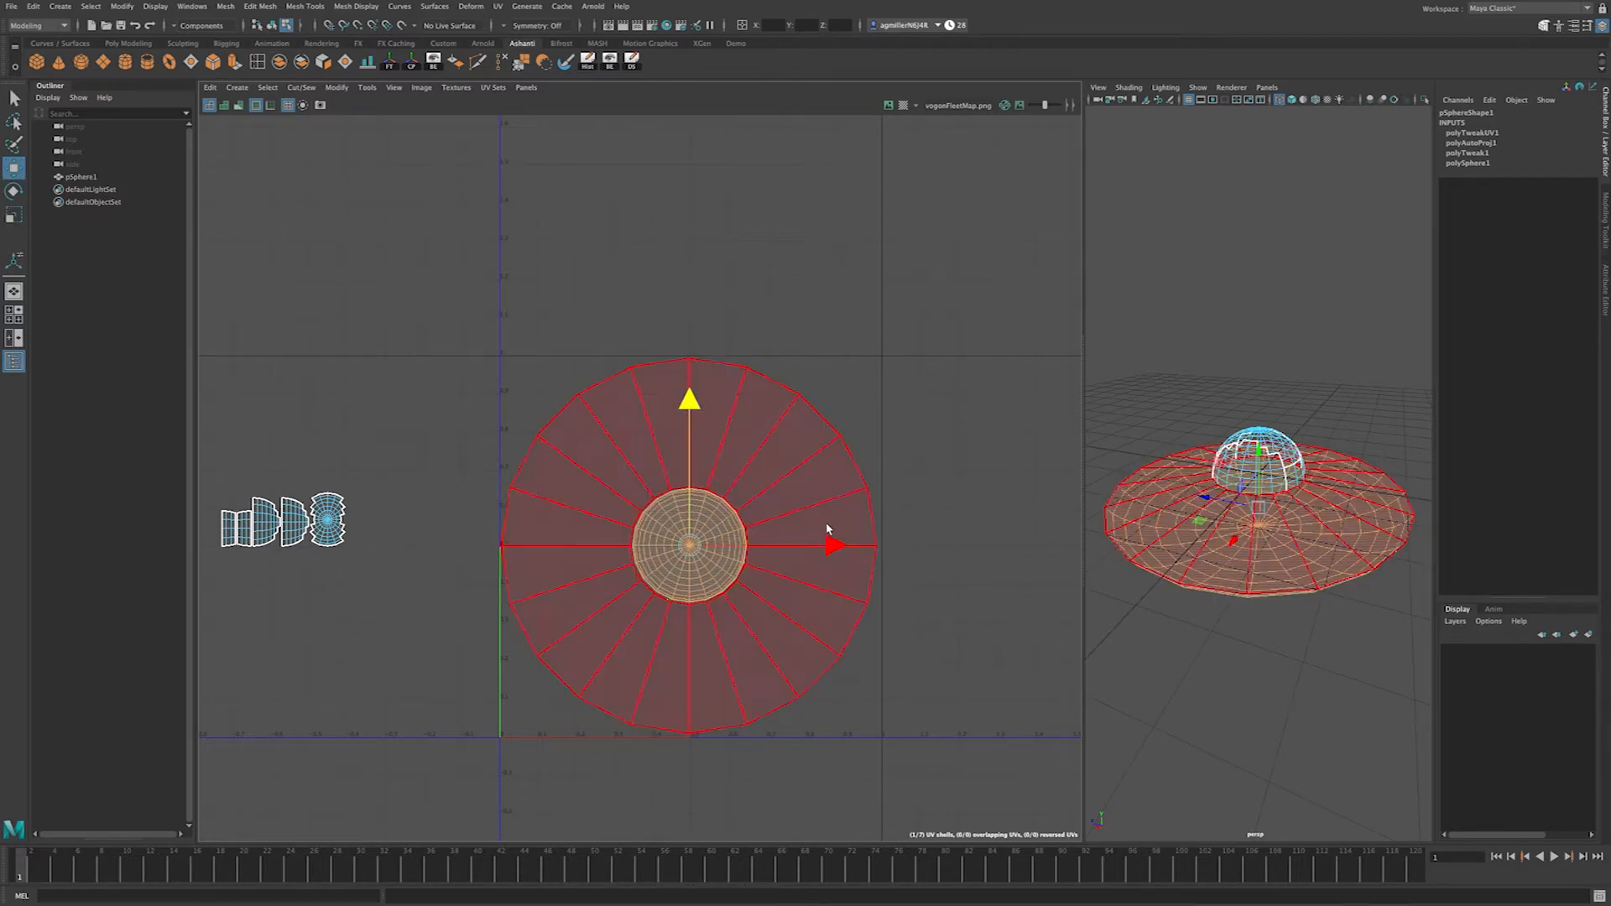
drag(831, 545, 830, 545)
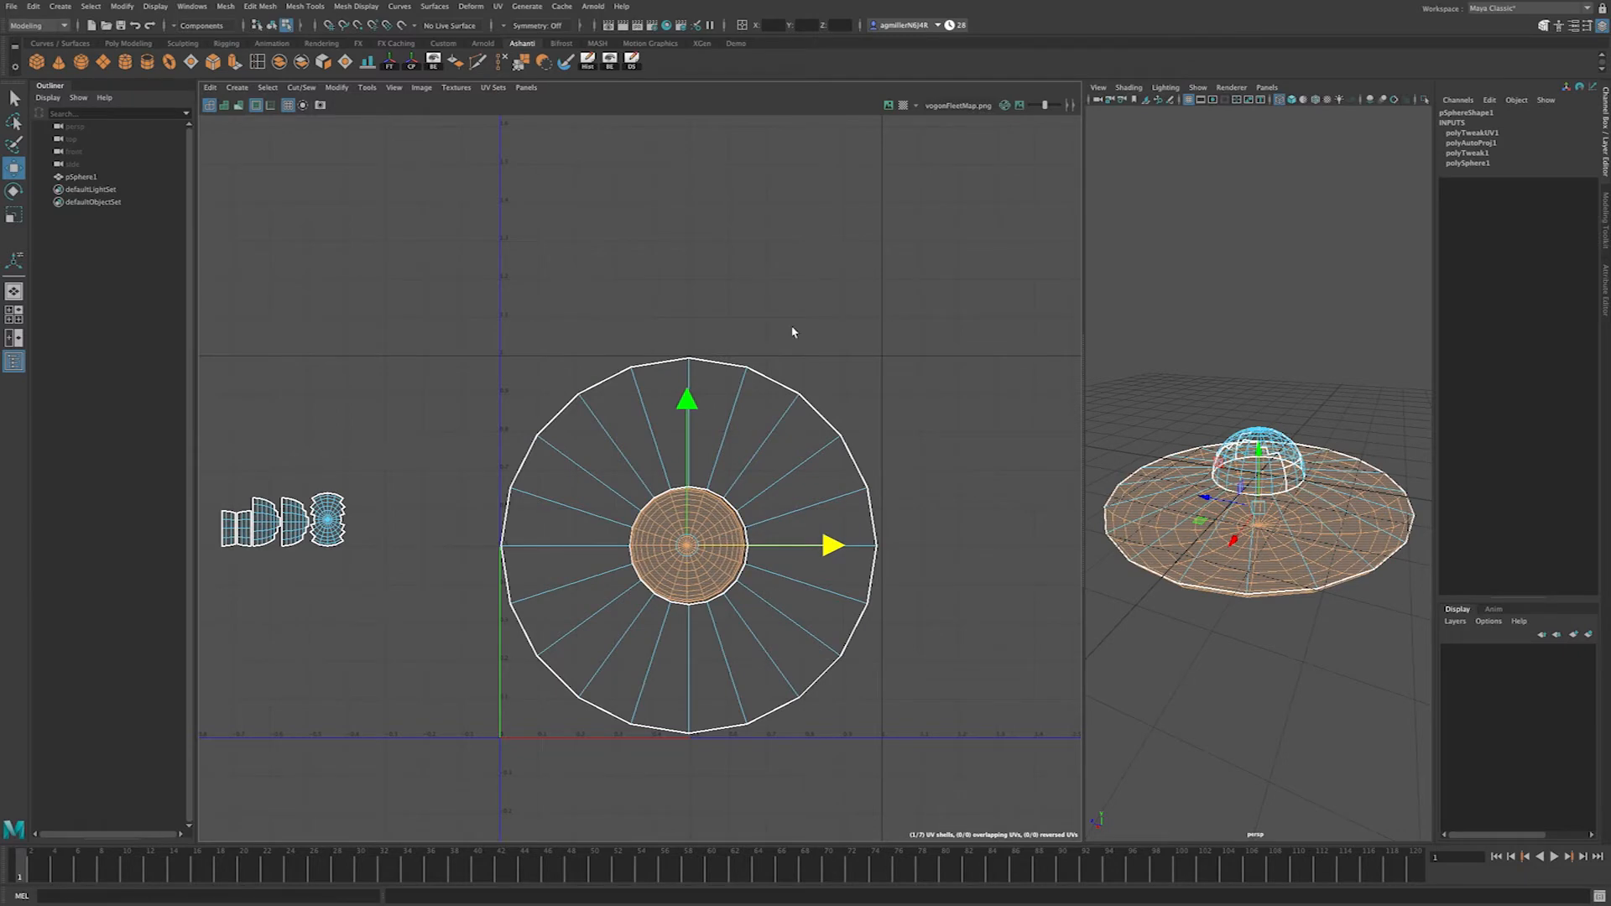
Step: Display the texture image behind the UV shells and show the saucer with textures to check the lettering
click(888, 106)
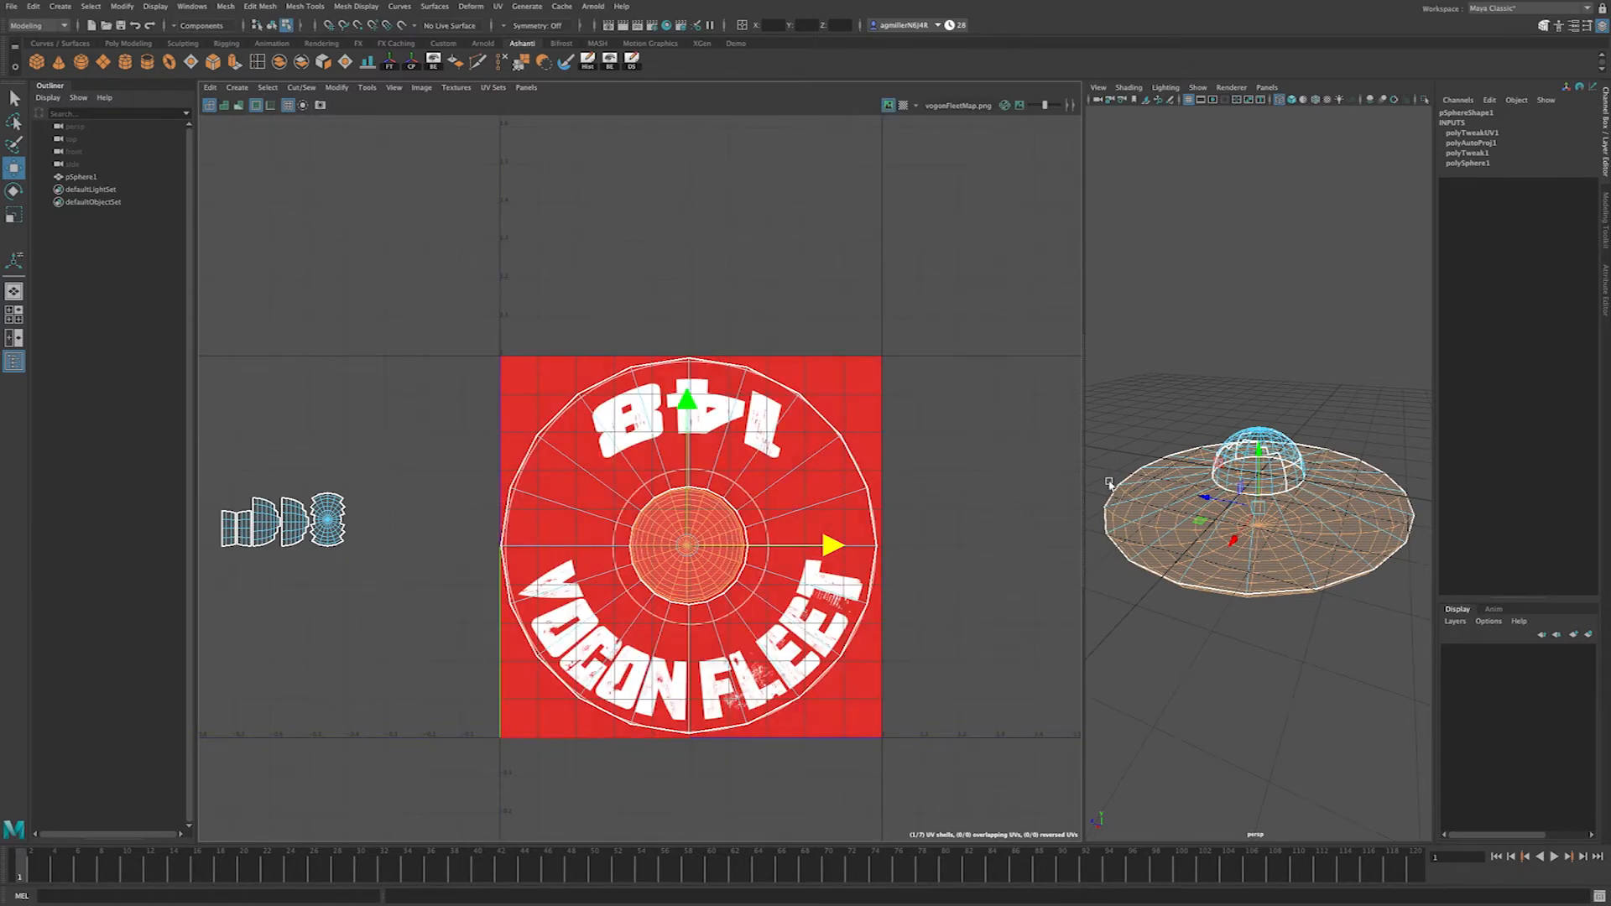
click(1202, 289)
key(6)
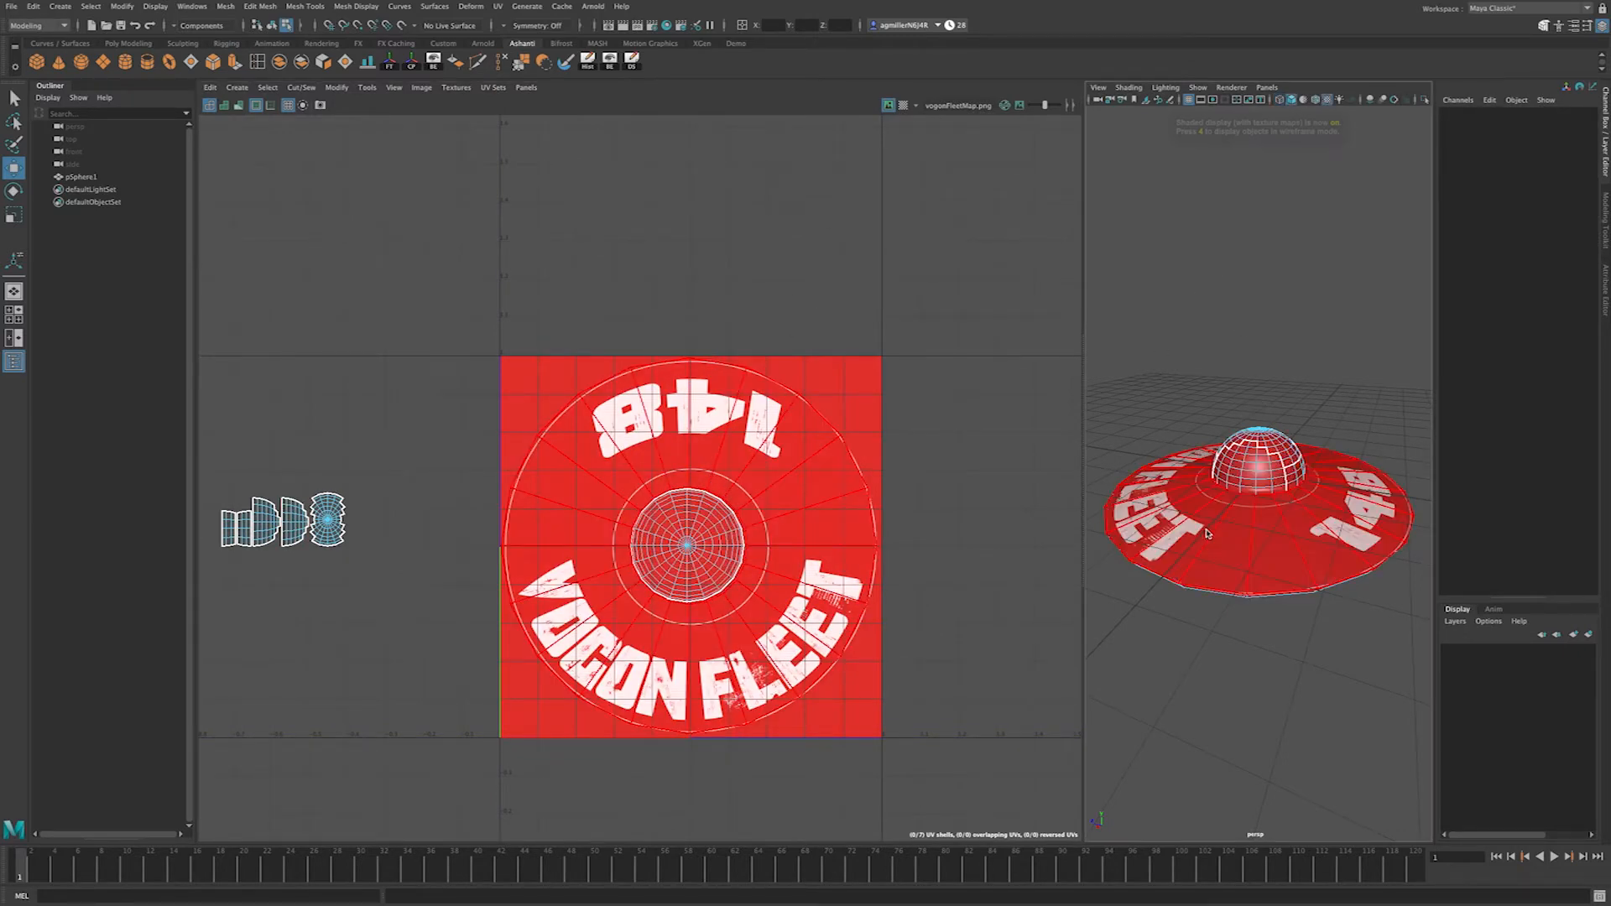
mouse_move(1206, 532)
alt+mouse_down()
mouse_move(1187, 467)
mouse_move(1248, 375)
mouse_move(1385, 361)
mouse_move(1311, 390)
alt+mouse_up()
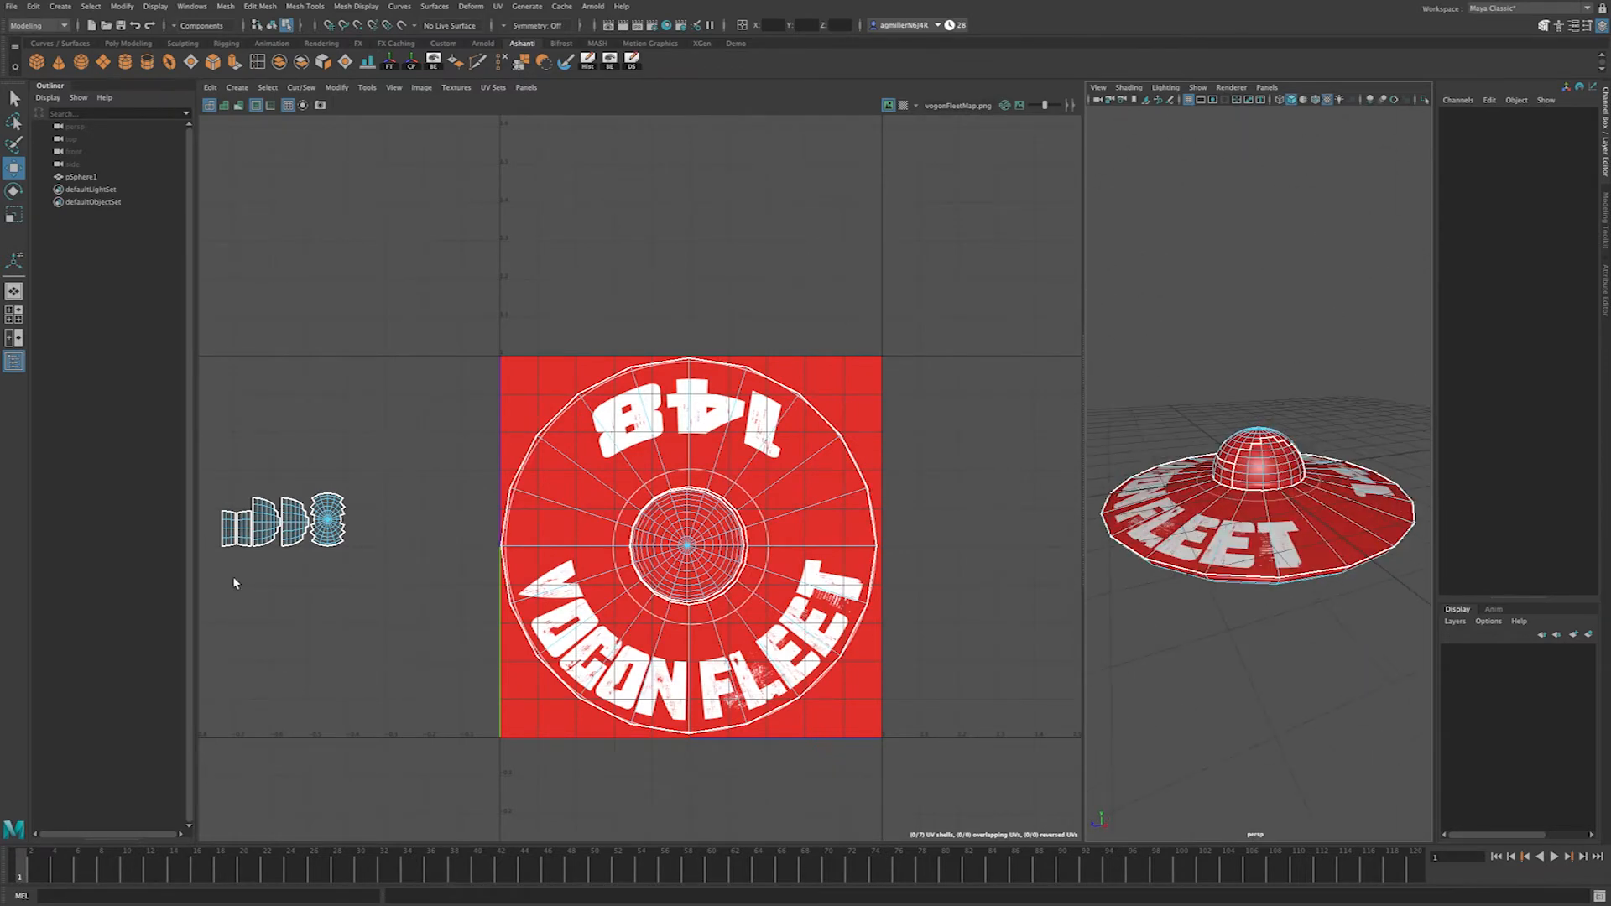
Step: Create a Blinn material in the Hypershade, name it glass and make it transparent
click(667, 25)
drag(673, 7, 1038, 95)
click(878, 417)
double_click(1350, 361)
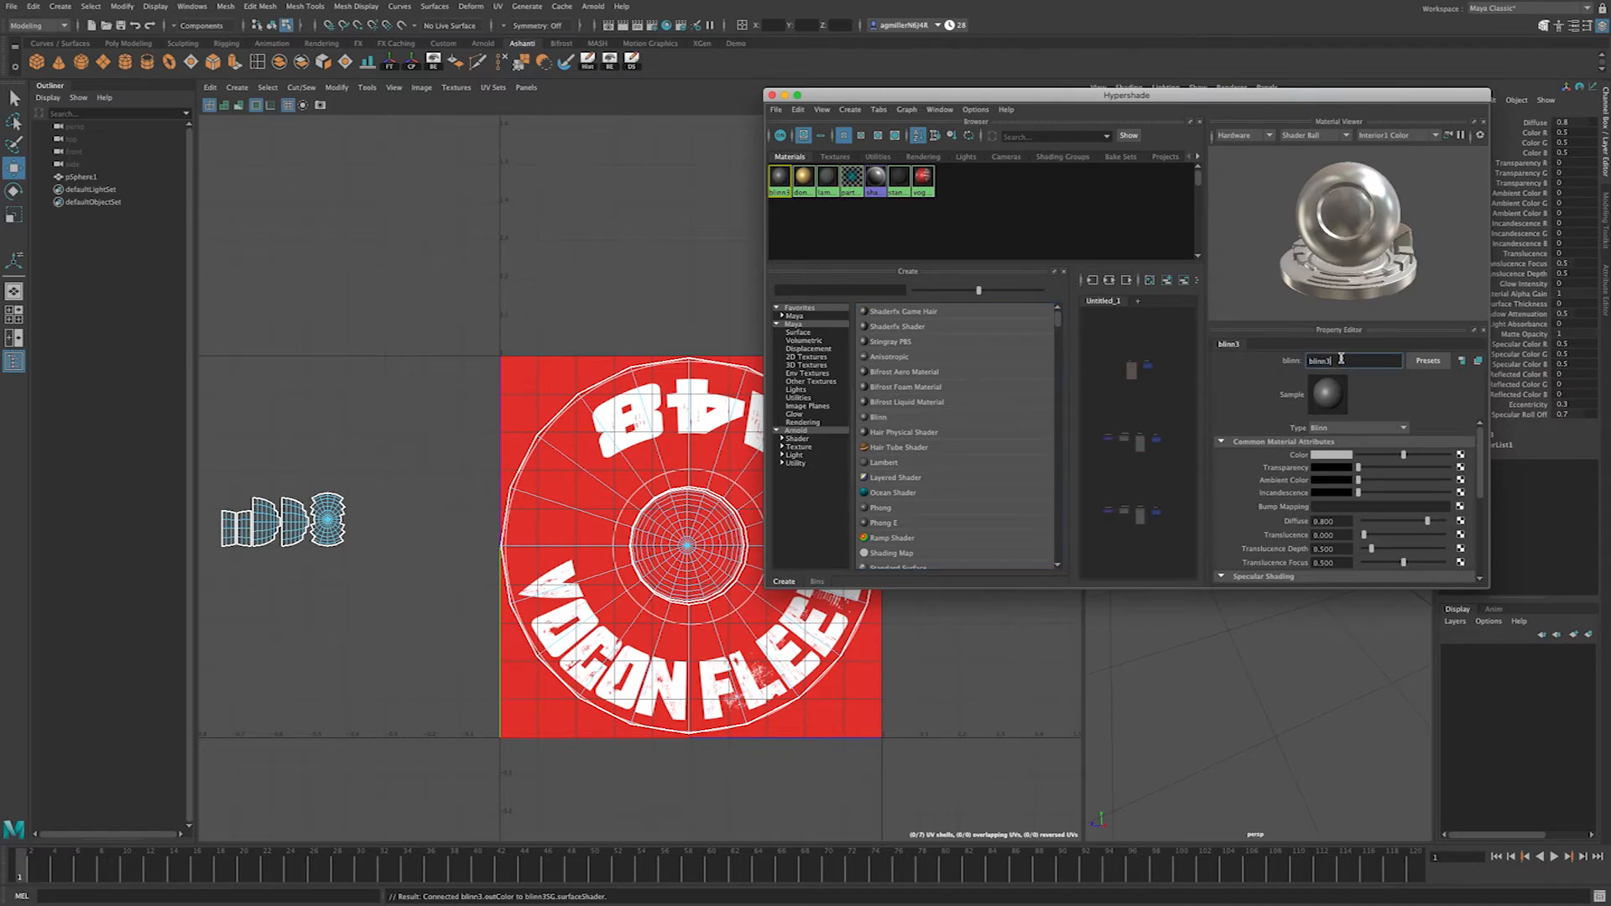
text(glass)
key(Return)
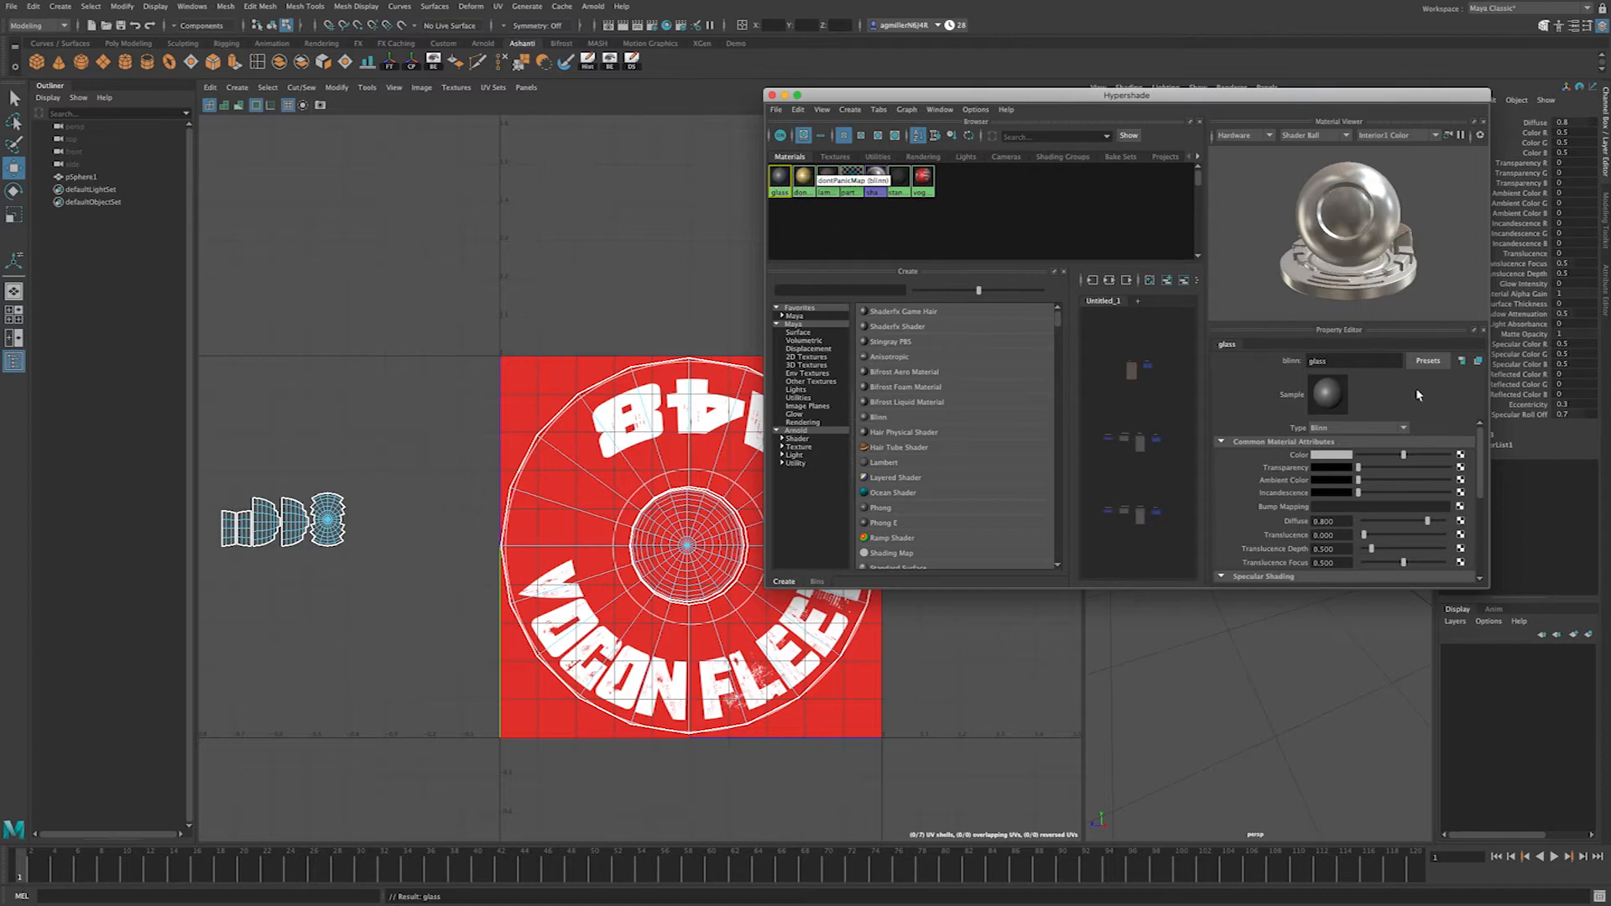
mouse_move(1413, 460)
mouse_down()
mouse_move(1432, 458)
mouse_move(1380, 471)
mouse_move(1401, 478)
mouse_up()
Step: Select all the small dome UV shells and assign the glass material to them
right_drag(297, 521, 250, 493)
drag(385, 433, 127, 655)
right_drag(781, 185, 807, 162)
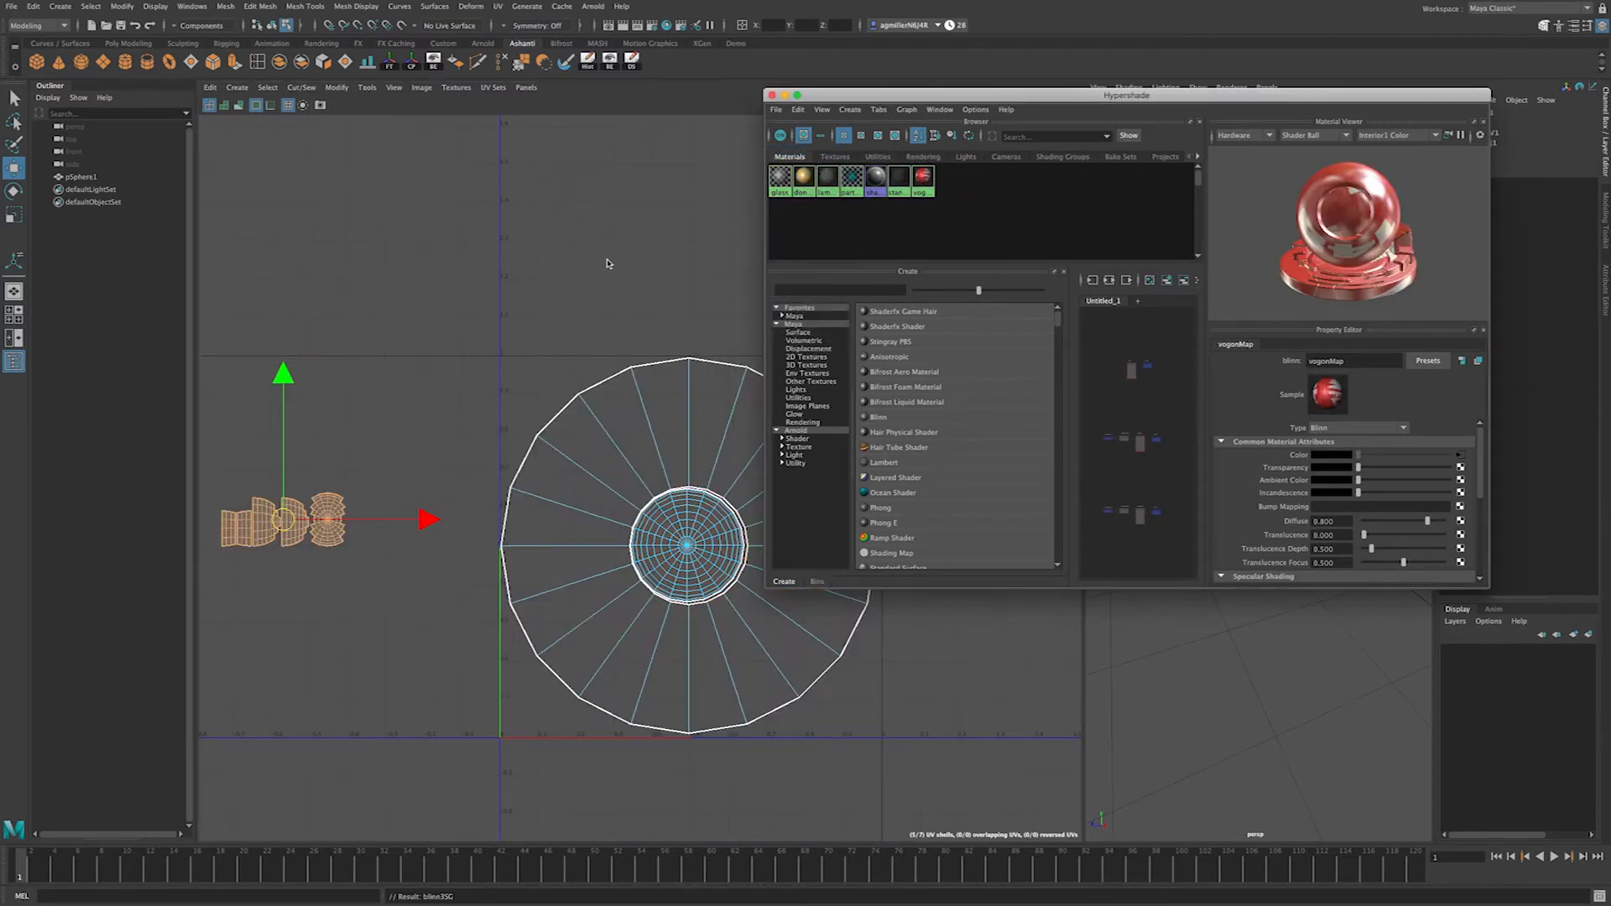
click(439, 349)
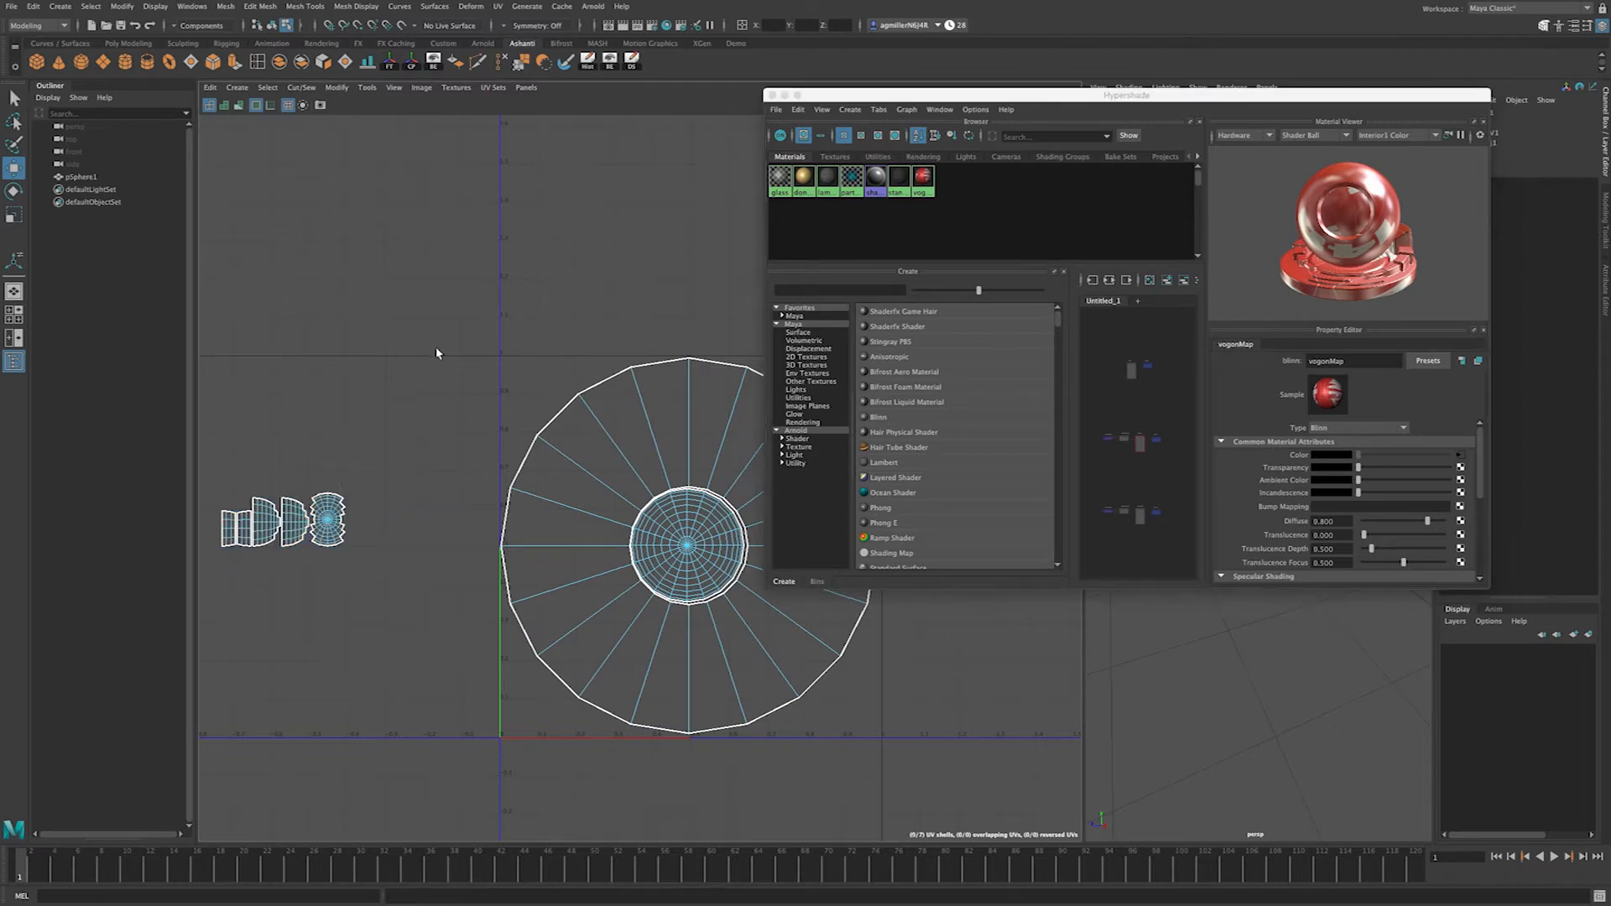
Step: With the UV background image off, assign the dontPanicMap material to the solid circular UV shell of the saucer's underside
drag(961, 99, 768, 591)
alt+drag(1334, 411, 704, 573)
alt+drag(1219, 512, 1183, 521)
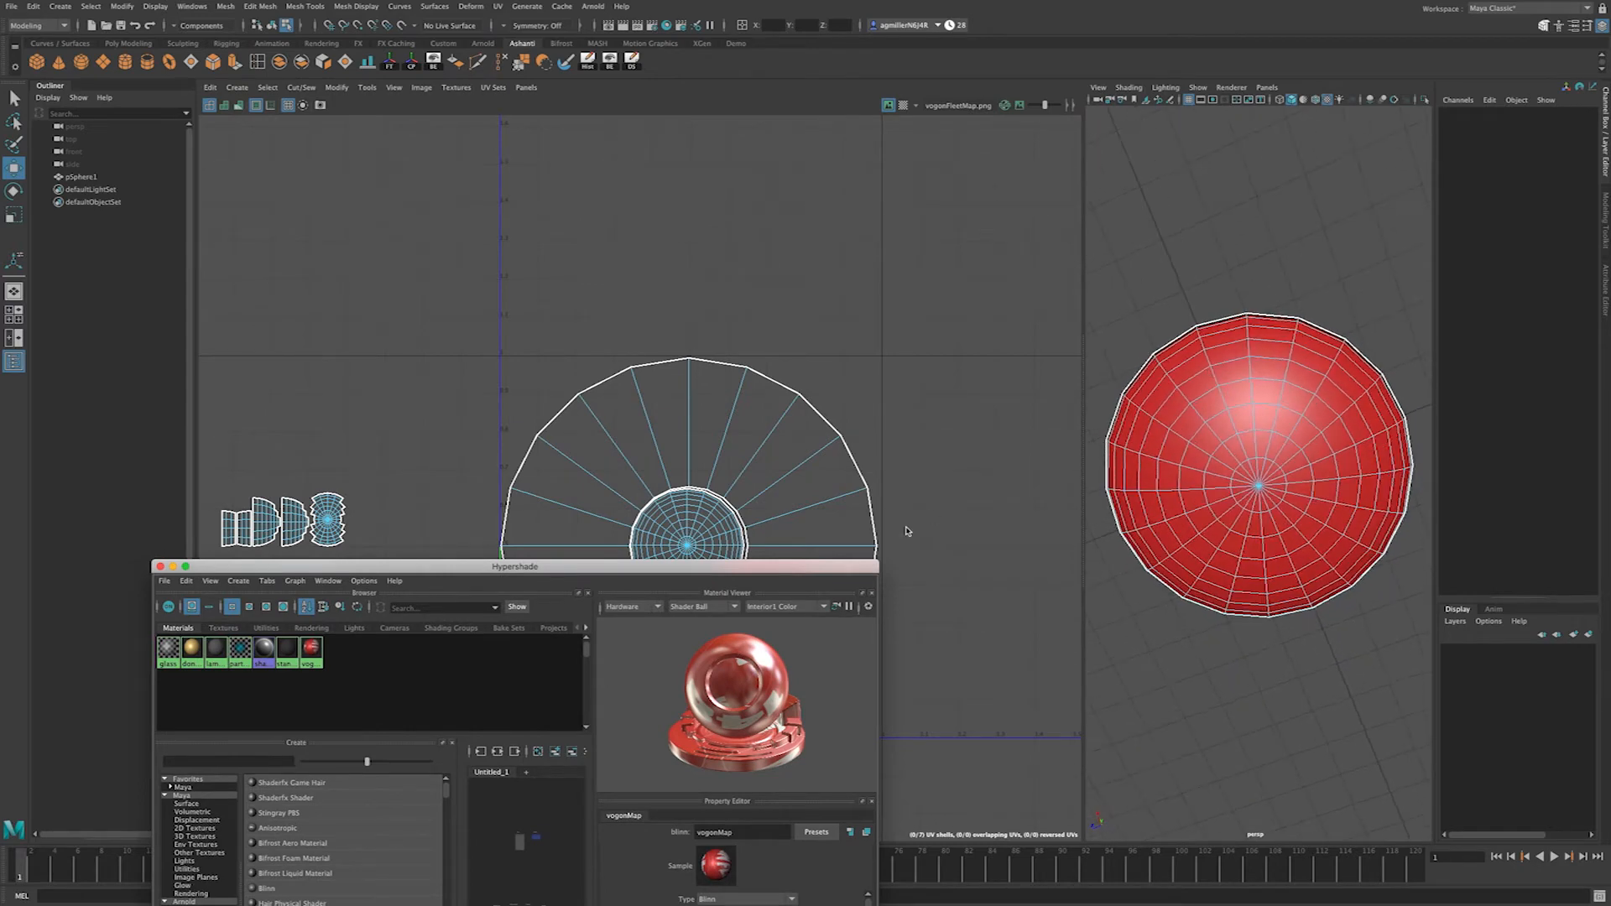
drag(529, 566, 798, 438)
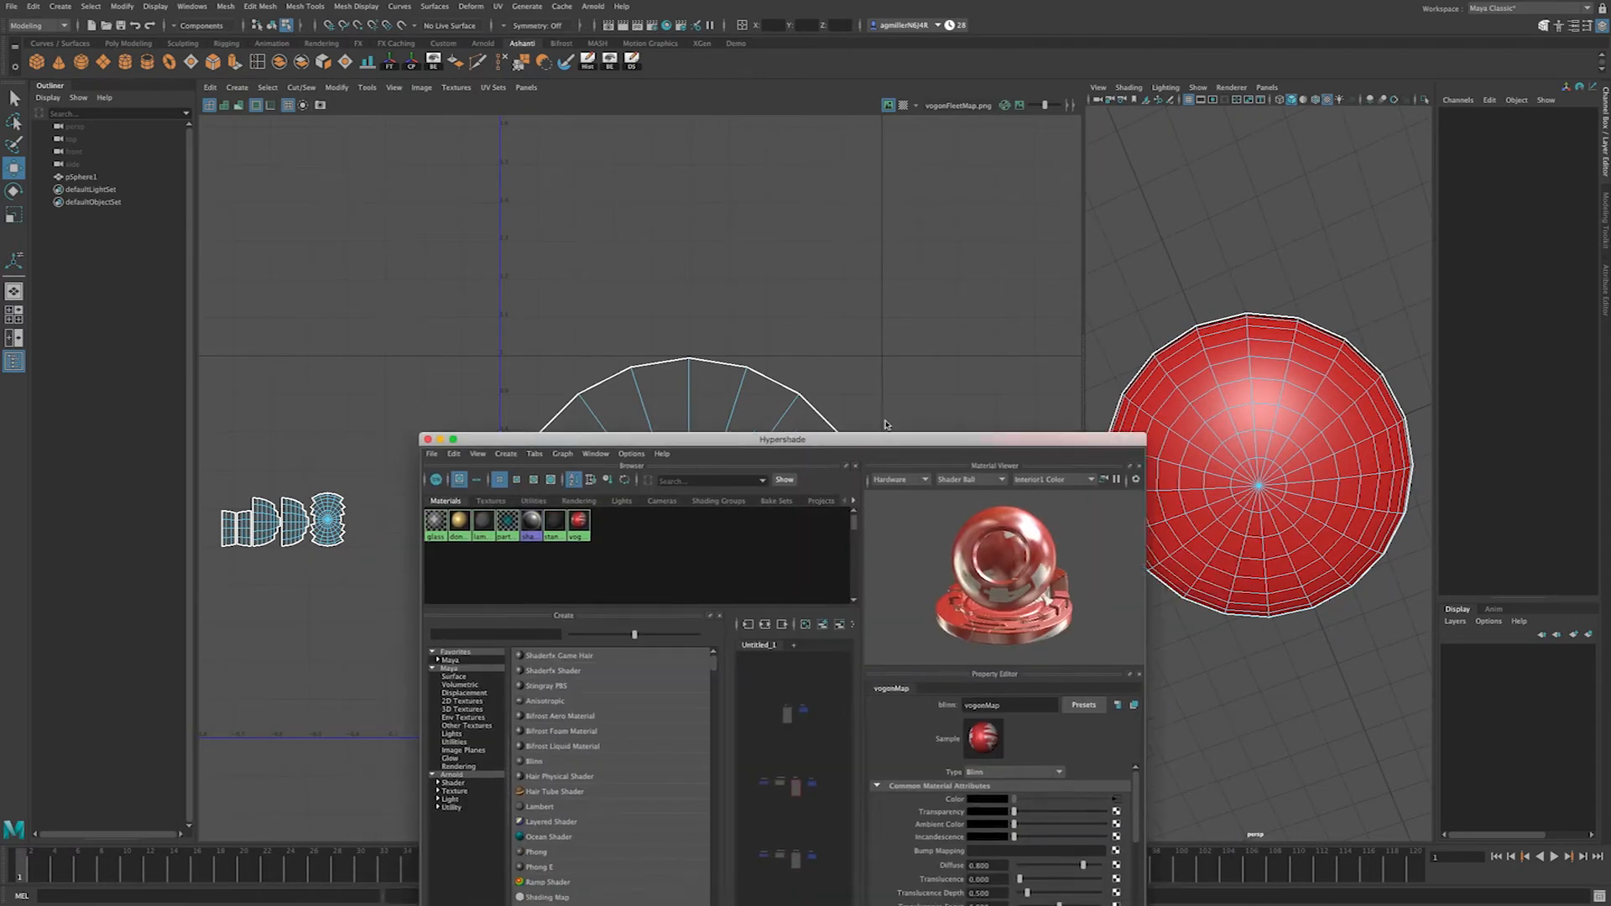
mouse_move(1306, 351)
alt+mouse_down()
mouse_move(1301, 277)
mouse_move(1313, 369)
alt+mouse_up()
drag(811, 442, 1226, 375)
click(688, 556)
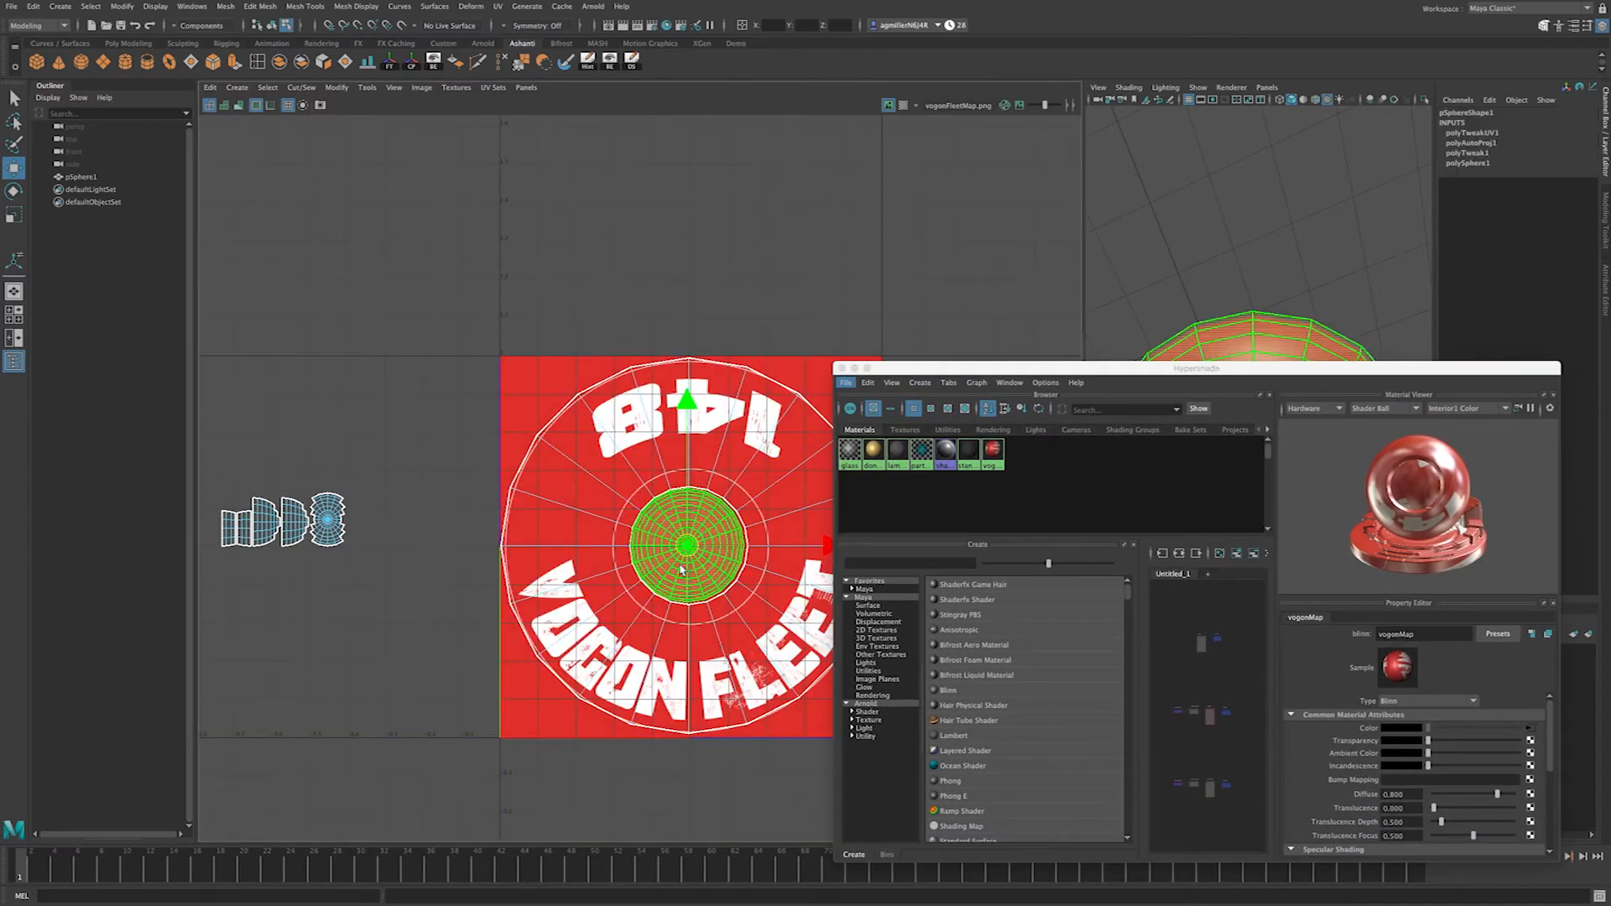
click(890, 107)
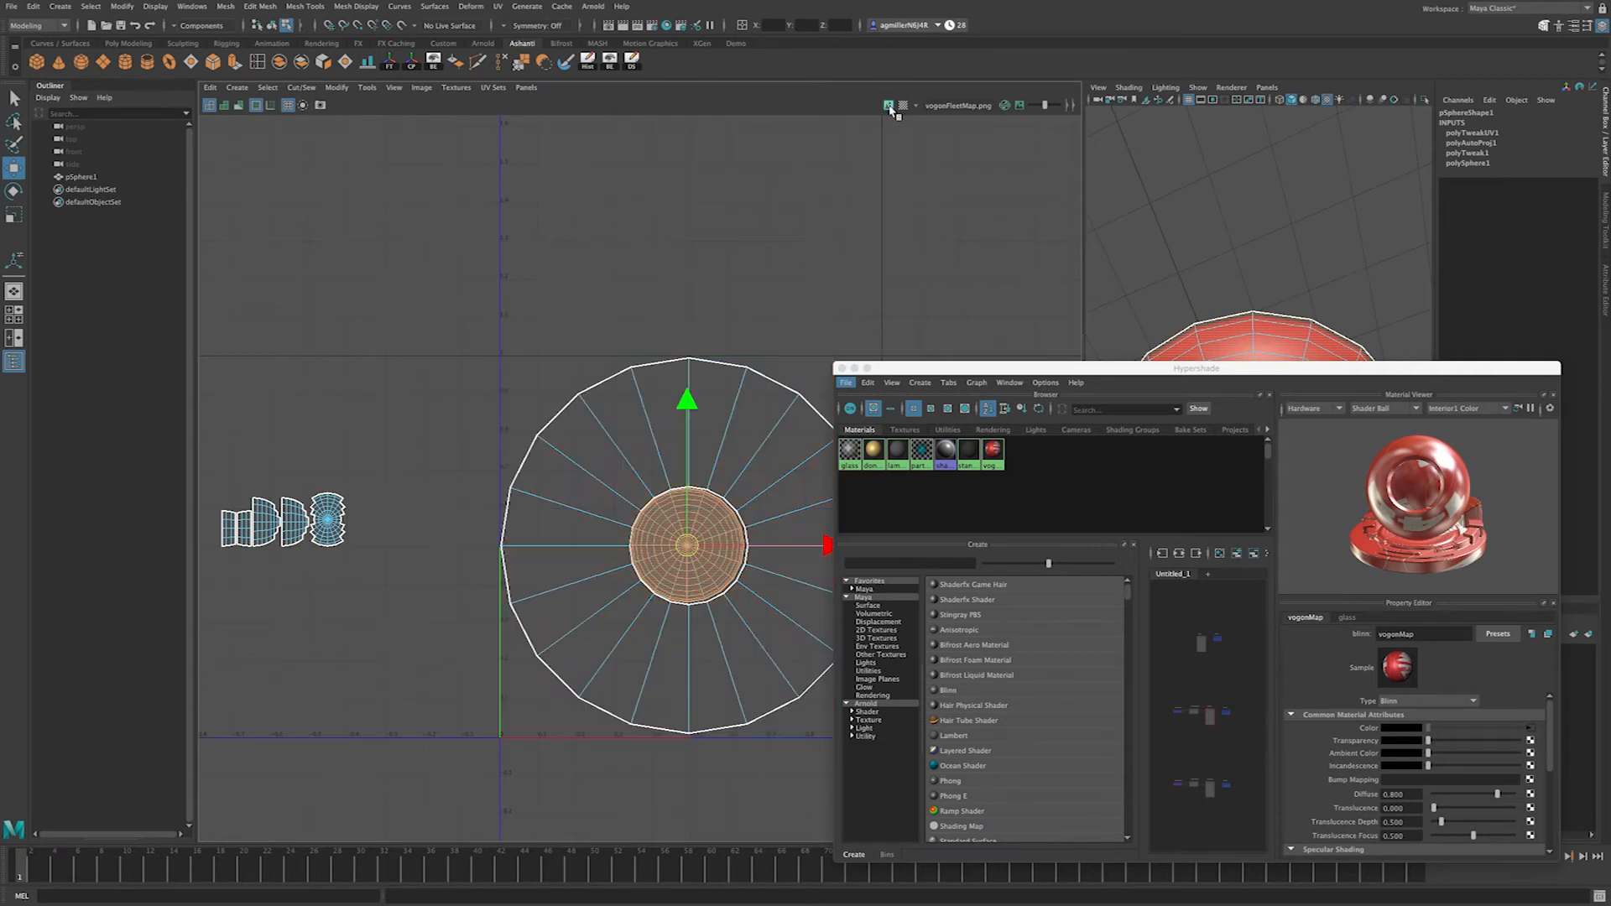
right_drag(656, 527, 619, 509)
click(704, 527)
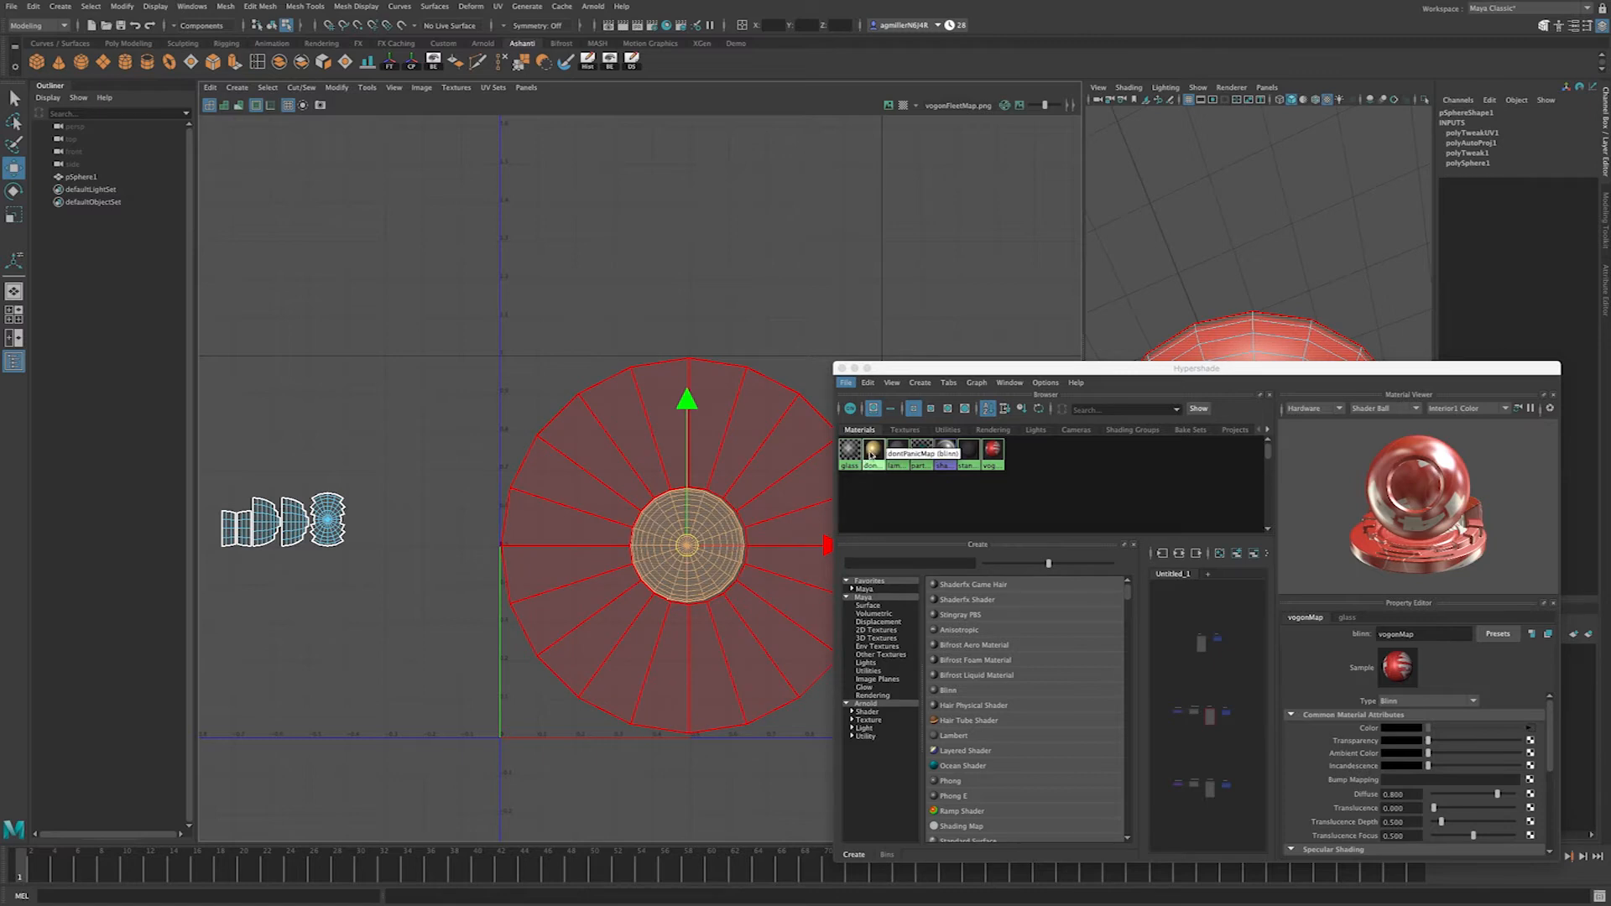
right_drag(871, 453, 885, 430)
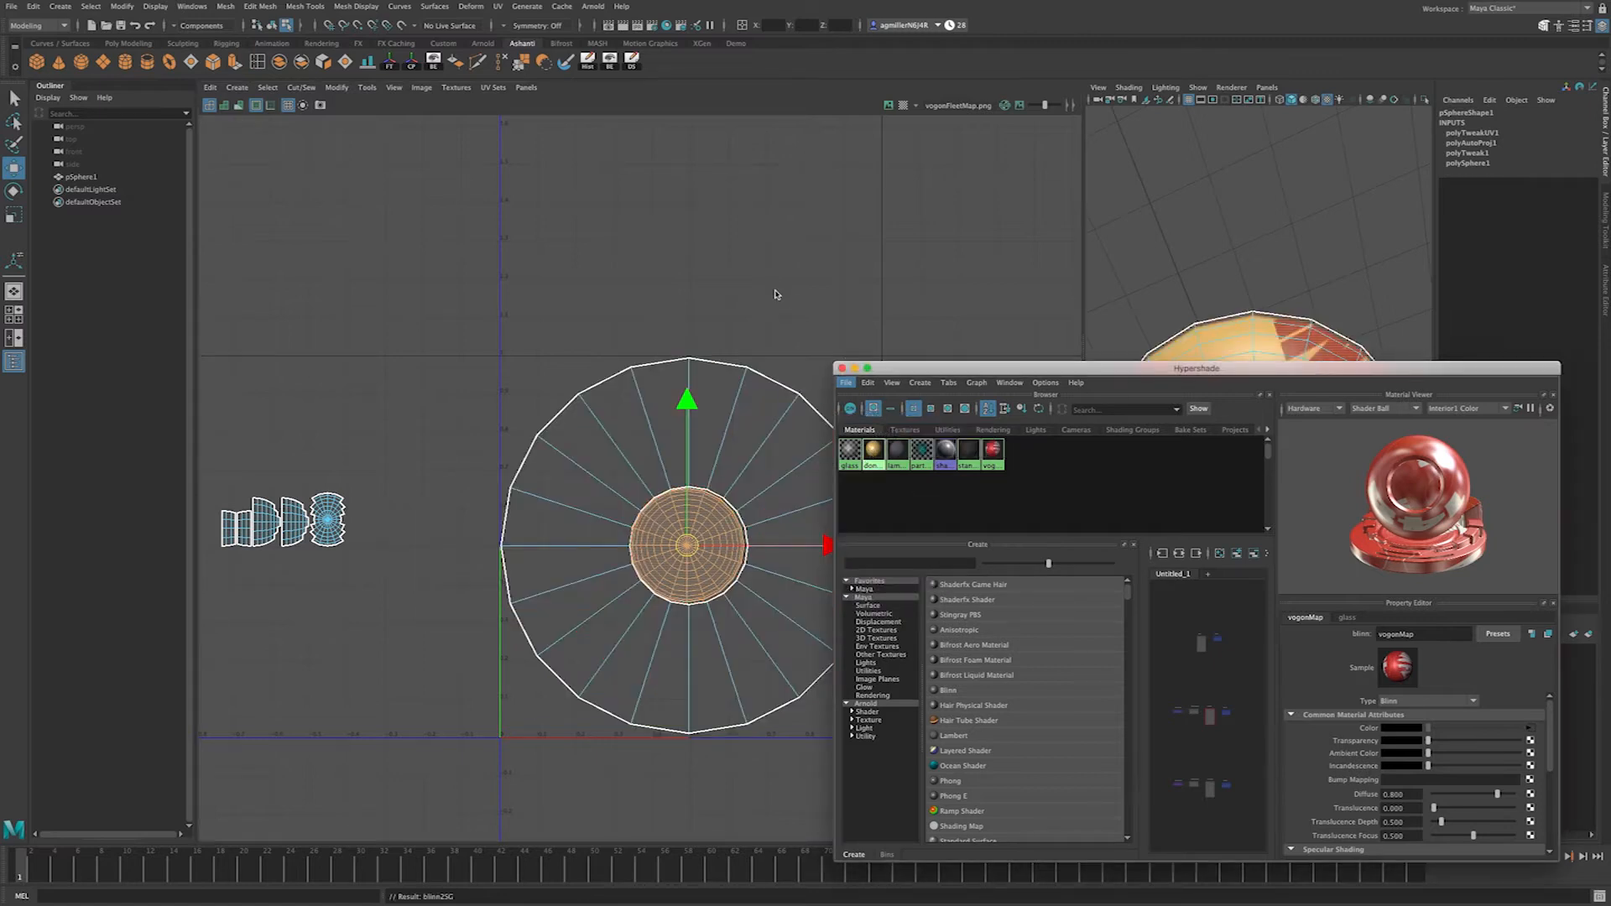
Step: Check the saucer's underside and display its new texture image behind the UV shells
drag(1239, 373, 1259, 610)
alt+drag(1278, 476, 1167, 311)
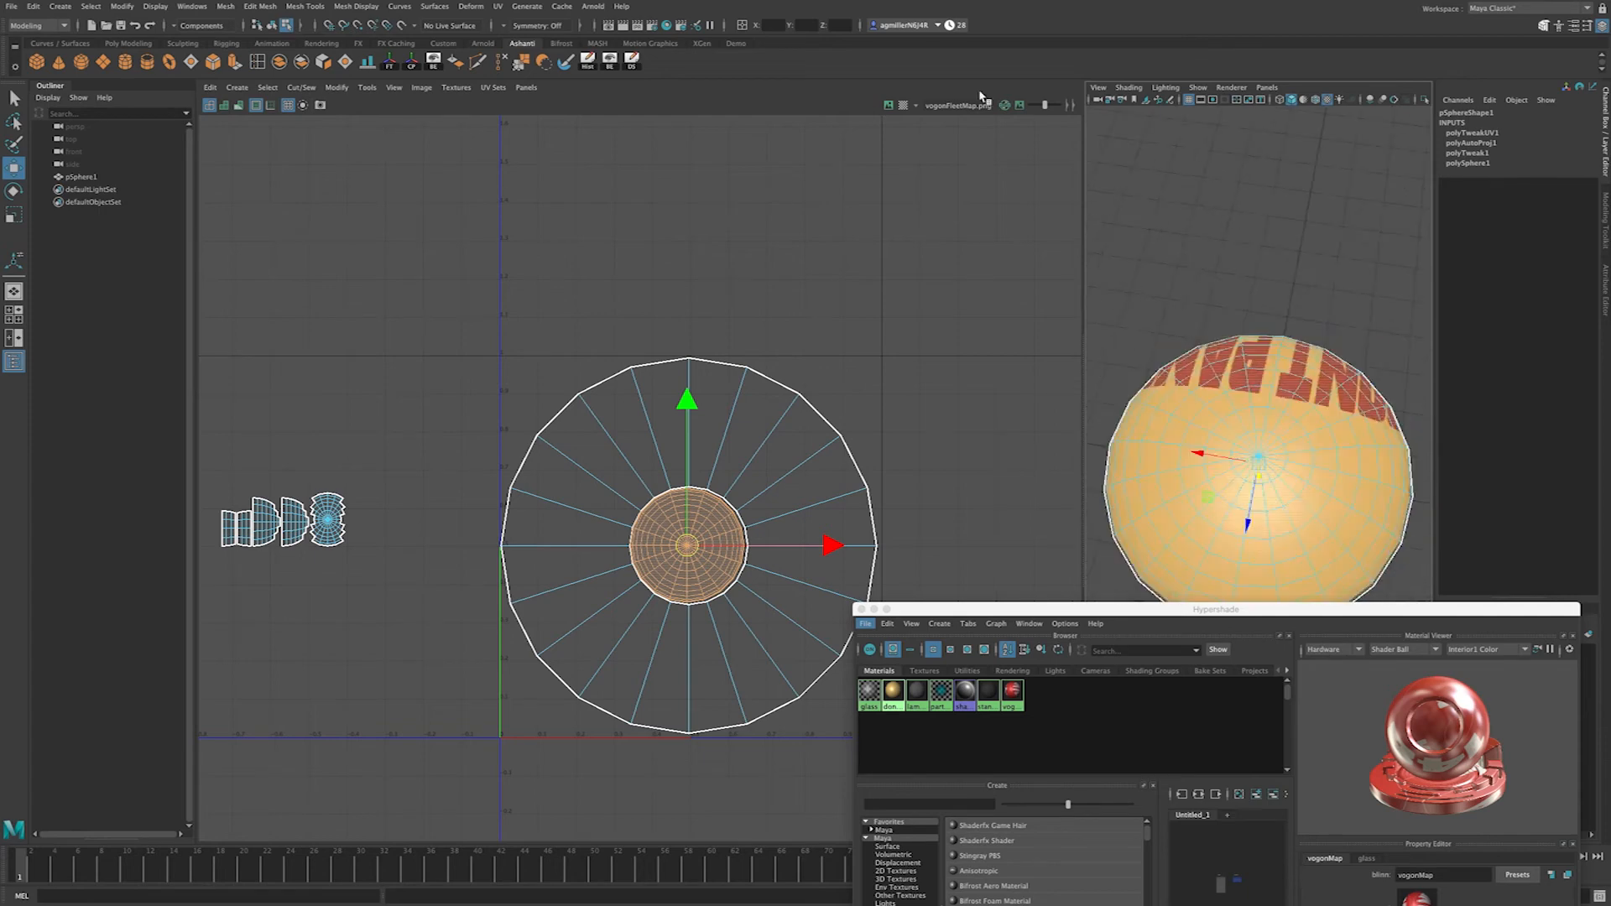
click(889, 105)
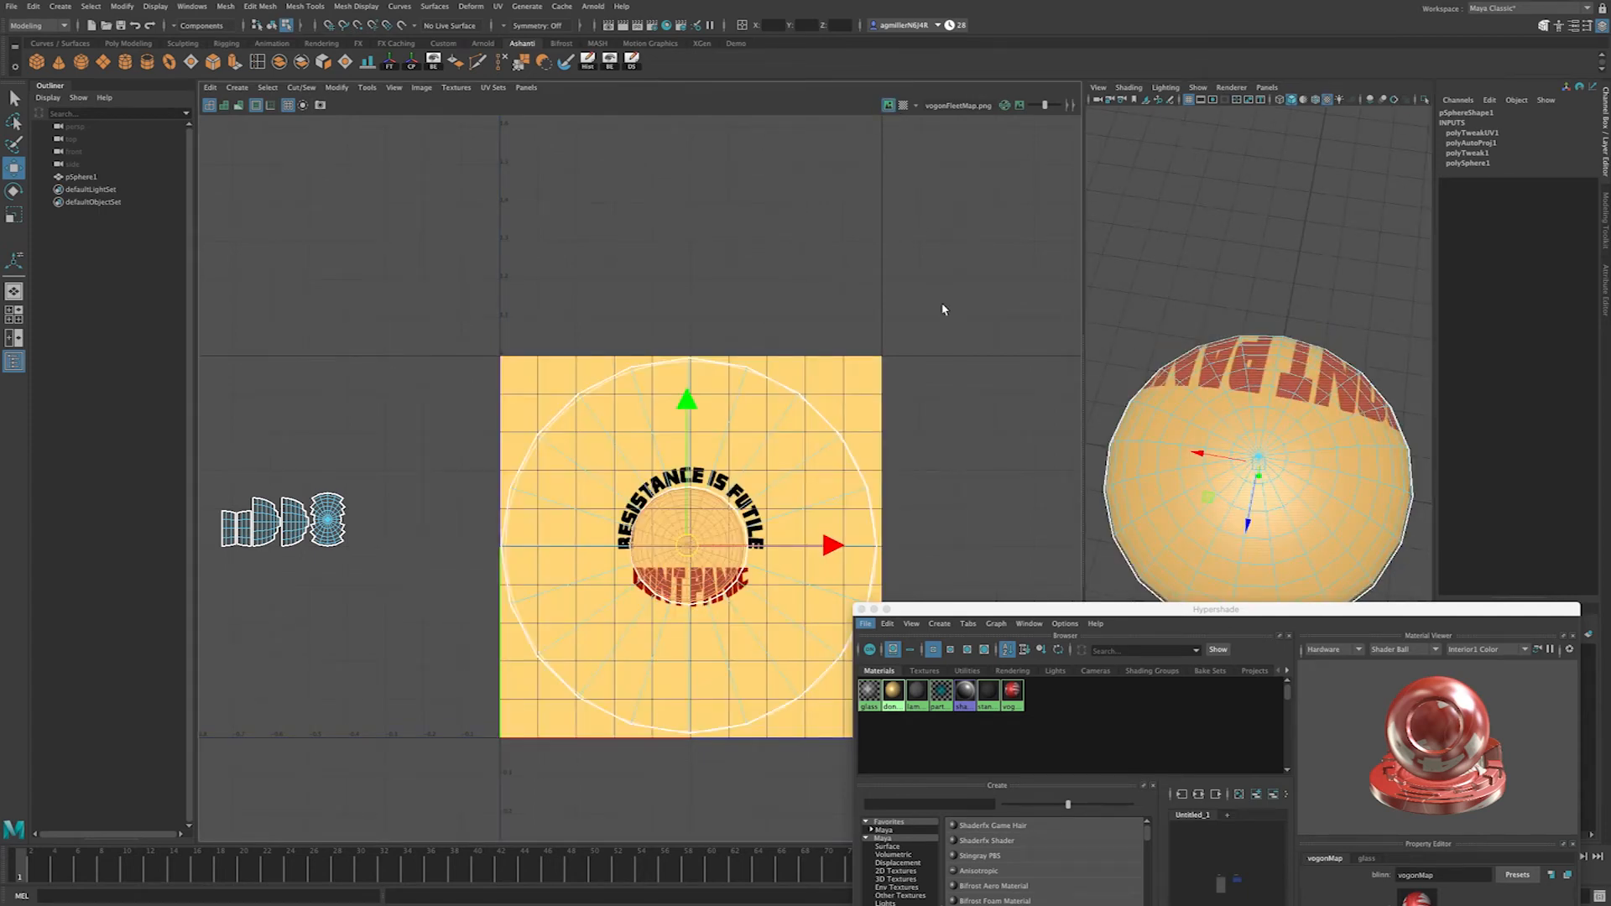
Step: Select the saucer underside's circular UV shell, hide the texture image behind the shells and move the Hypershade window aside
click(694, 457)
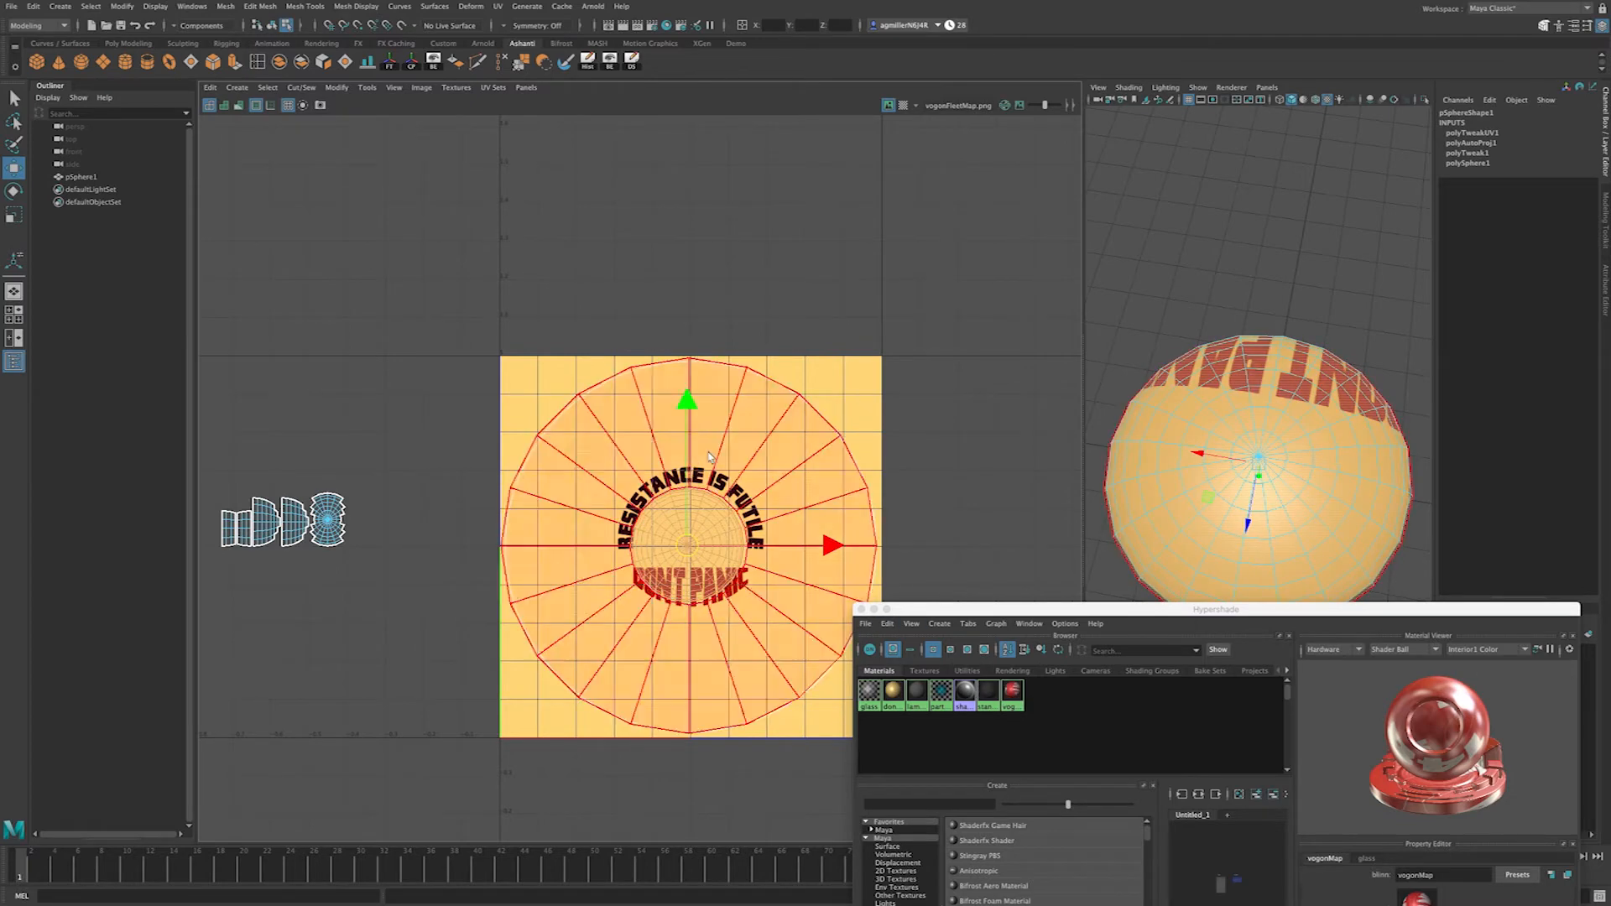
right_drag(701, 552, 604, 506)
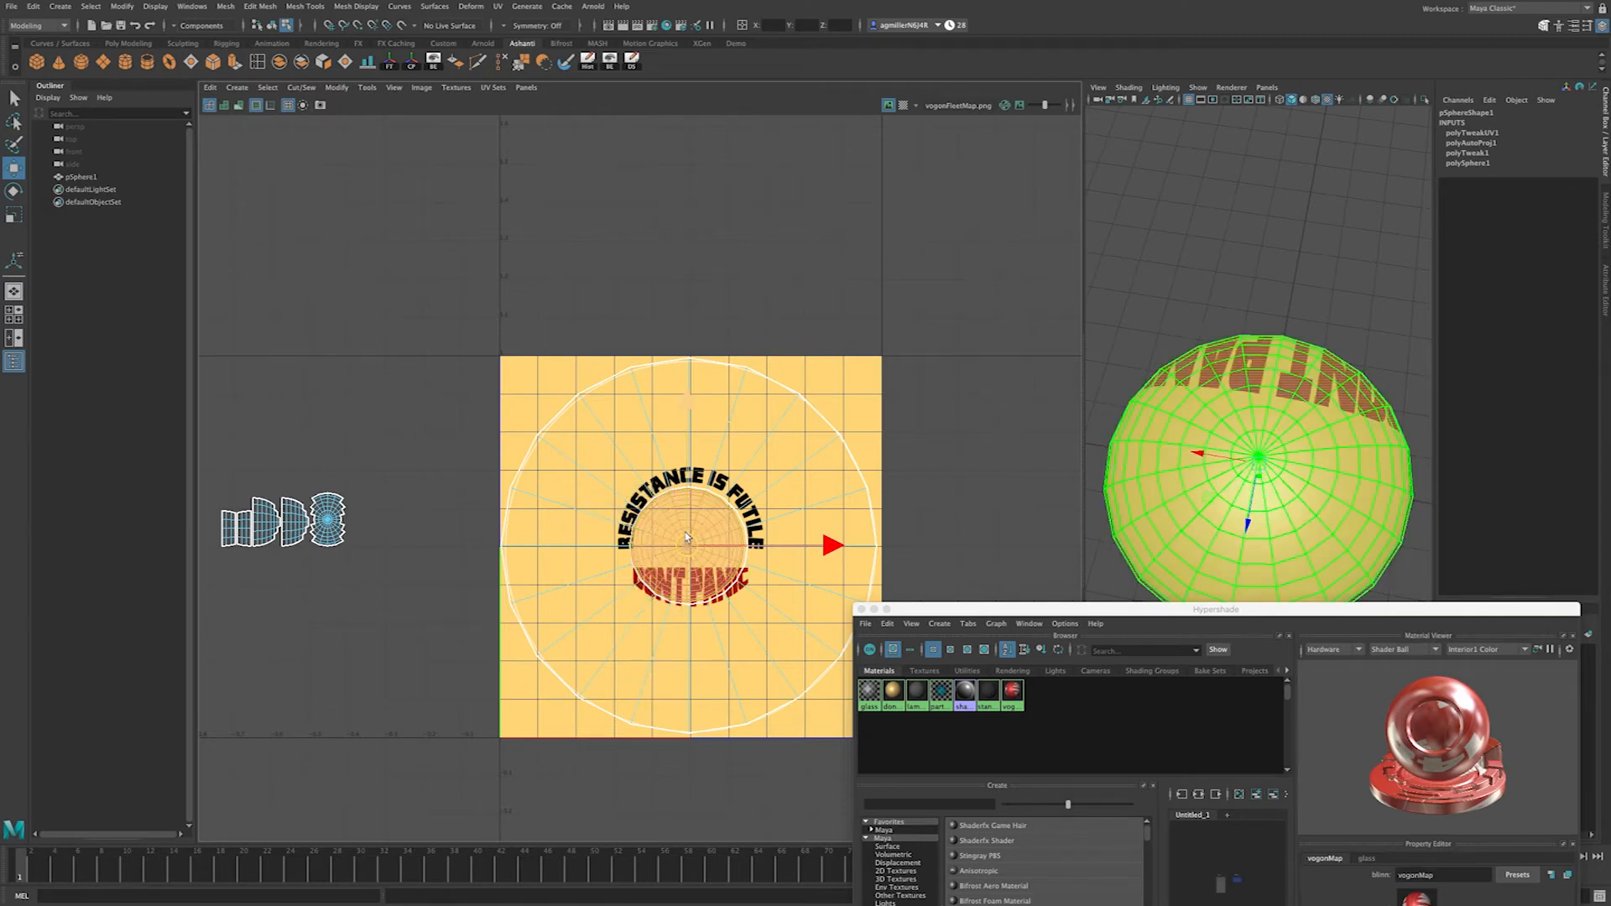
click(687, 538)
click(904, 104)
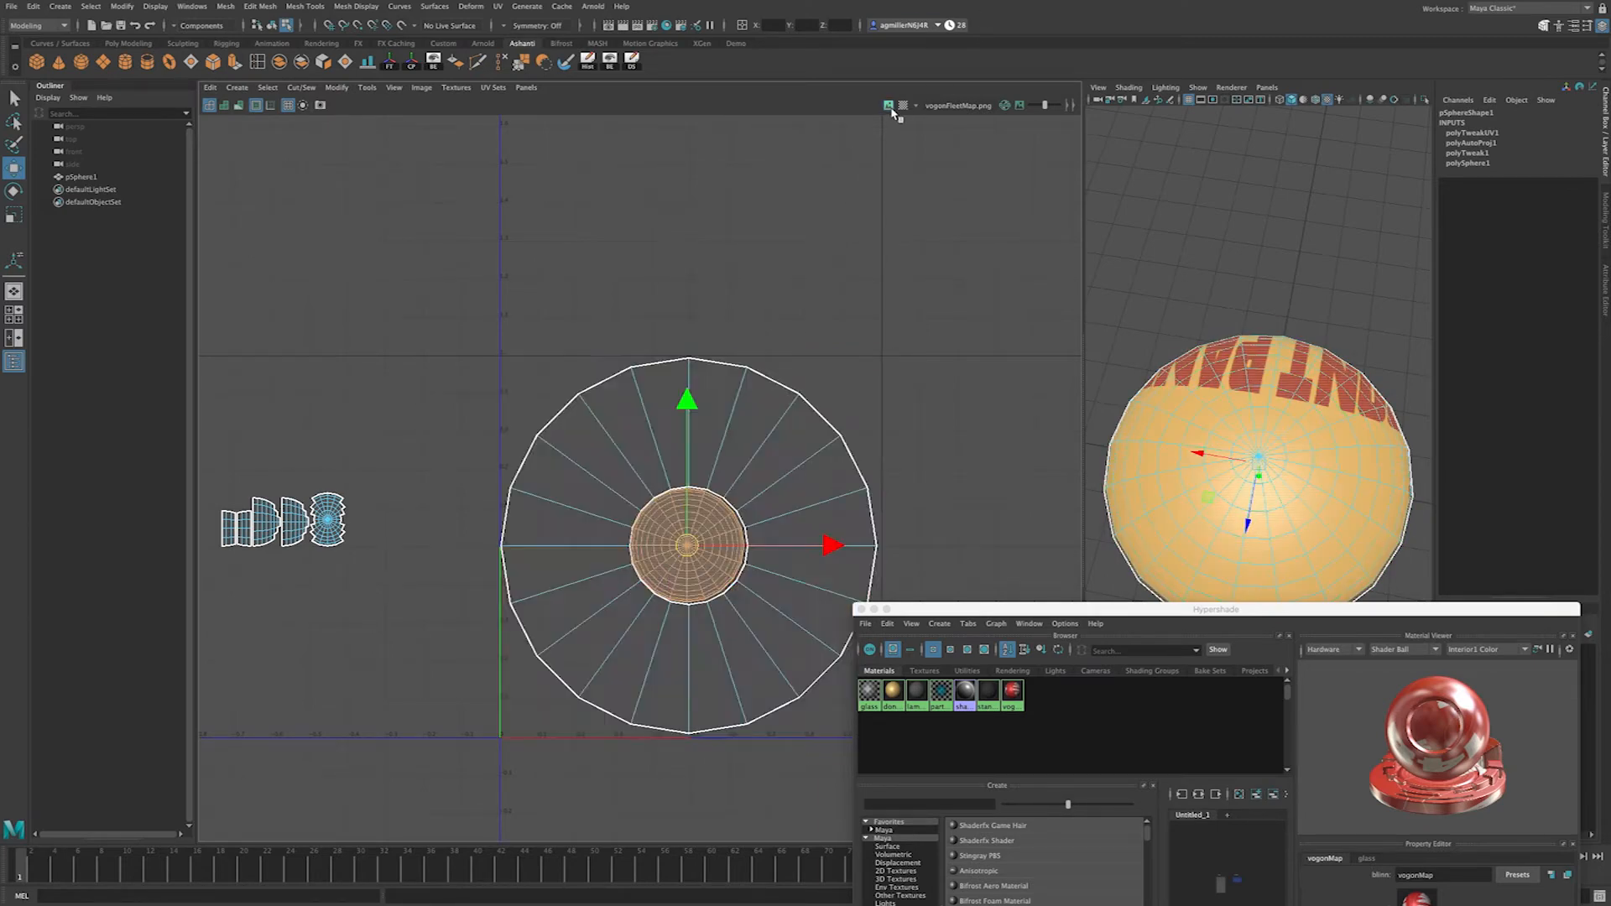
drag(907, 615, 1063, 241)
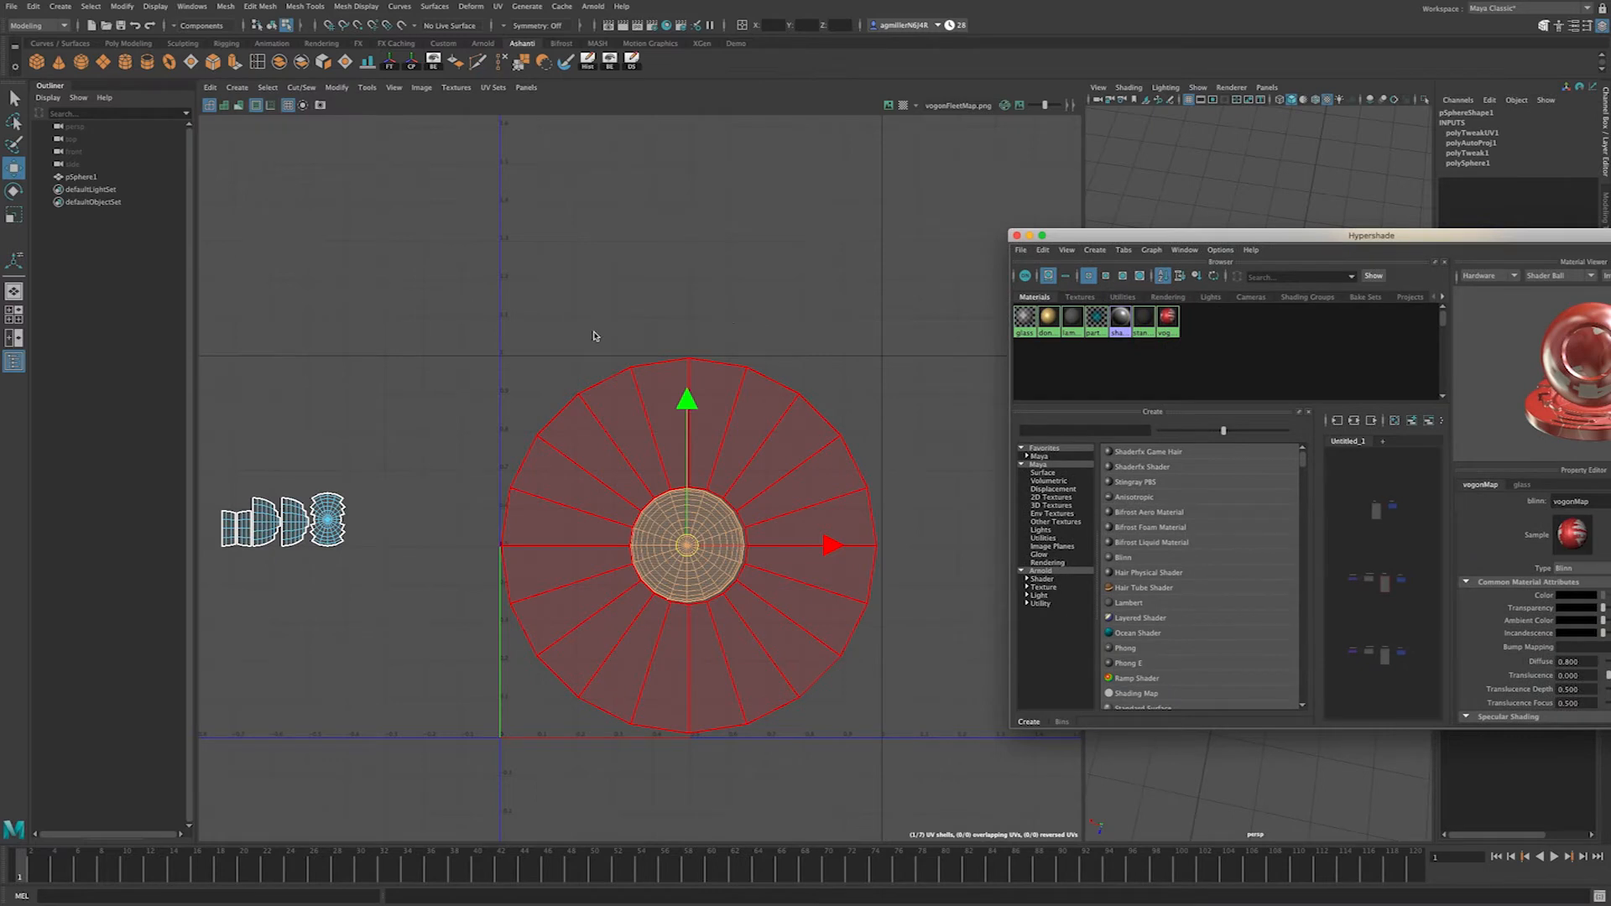
Step: Clear the UV shell selection and put the Hypershade window away so the saucer model is uncovered
click(593, 334)
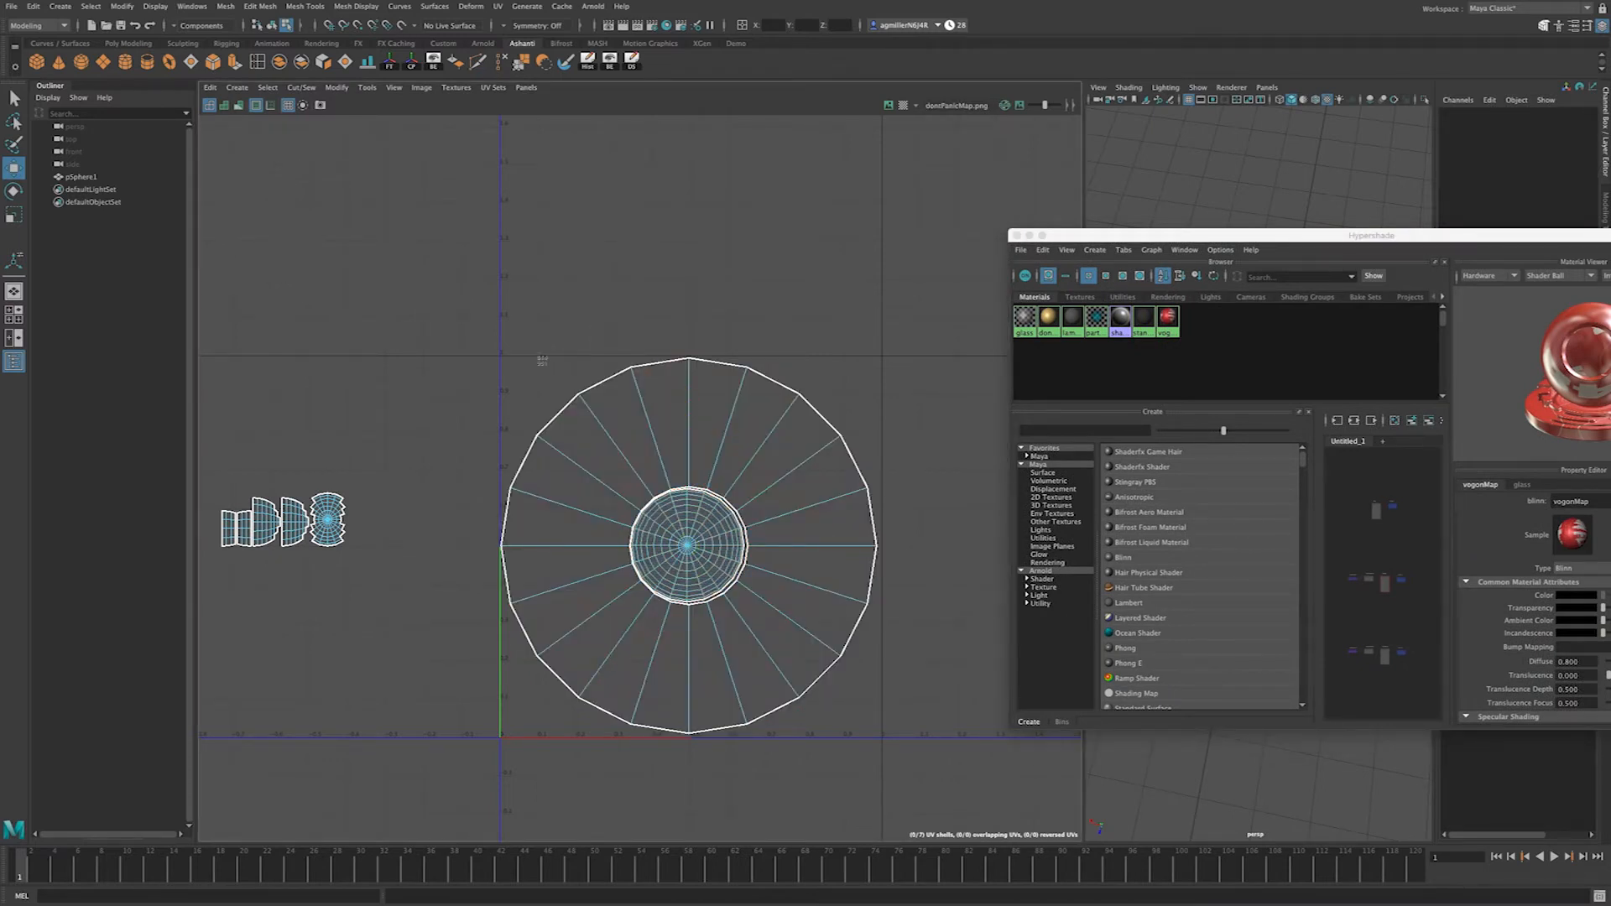
drag(501, 354, 880, 734)
click(809, 540)
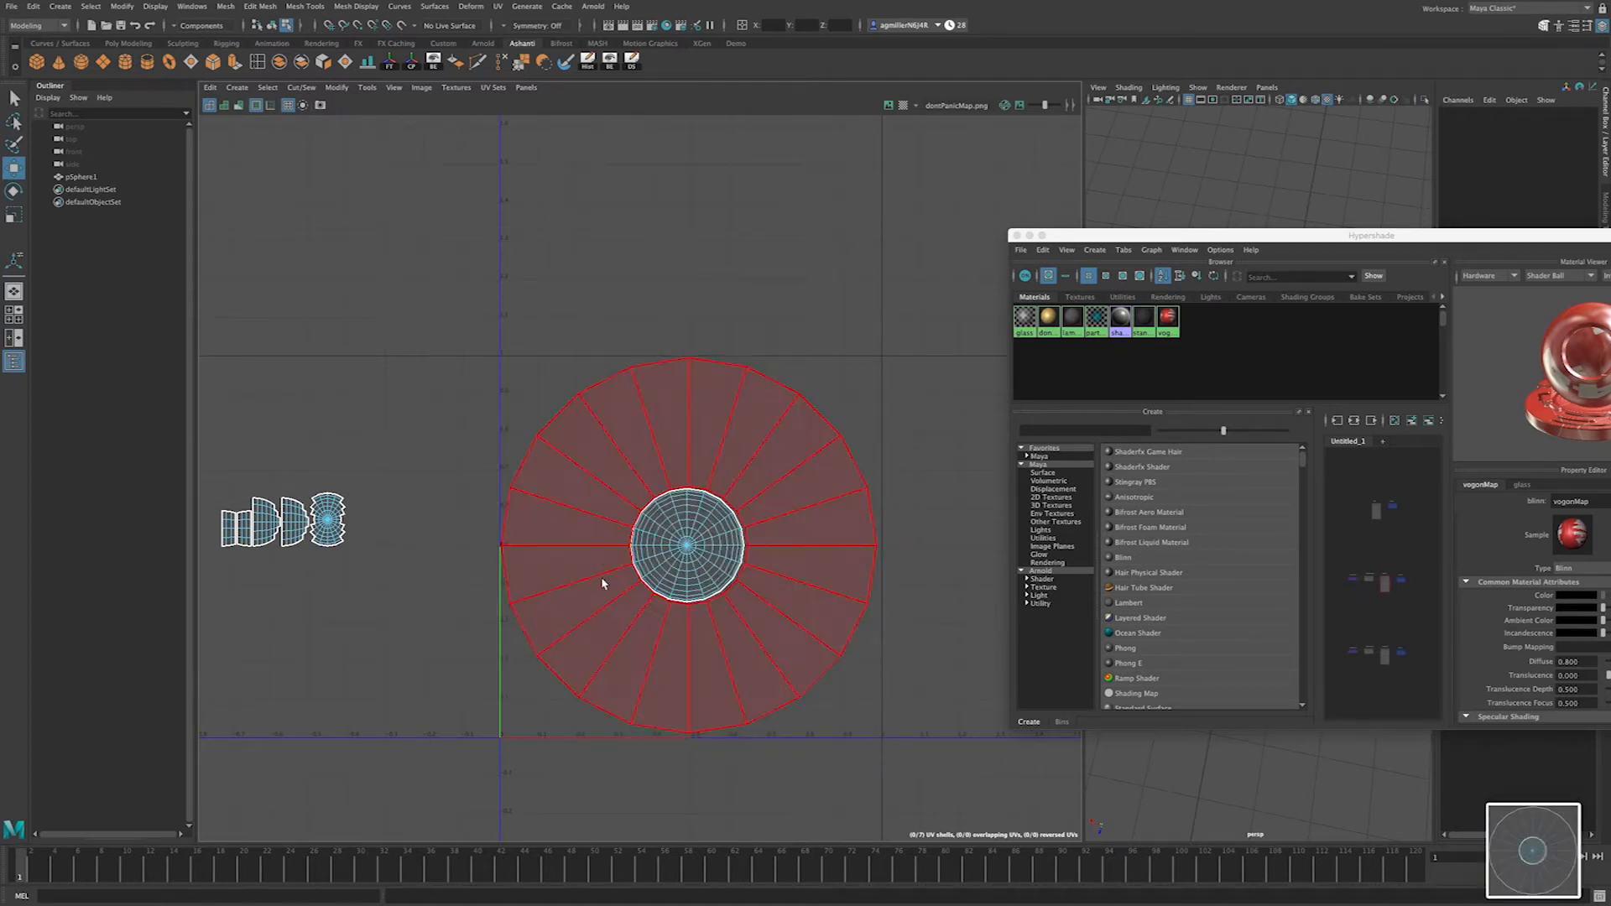
click(694, 540)
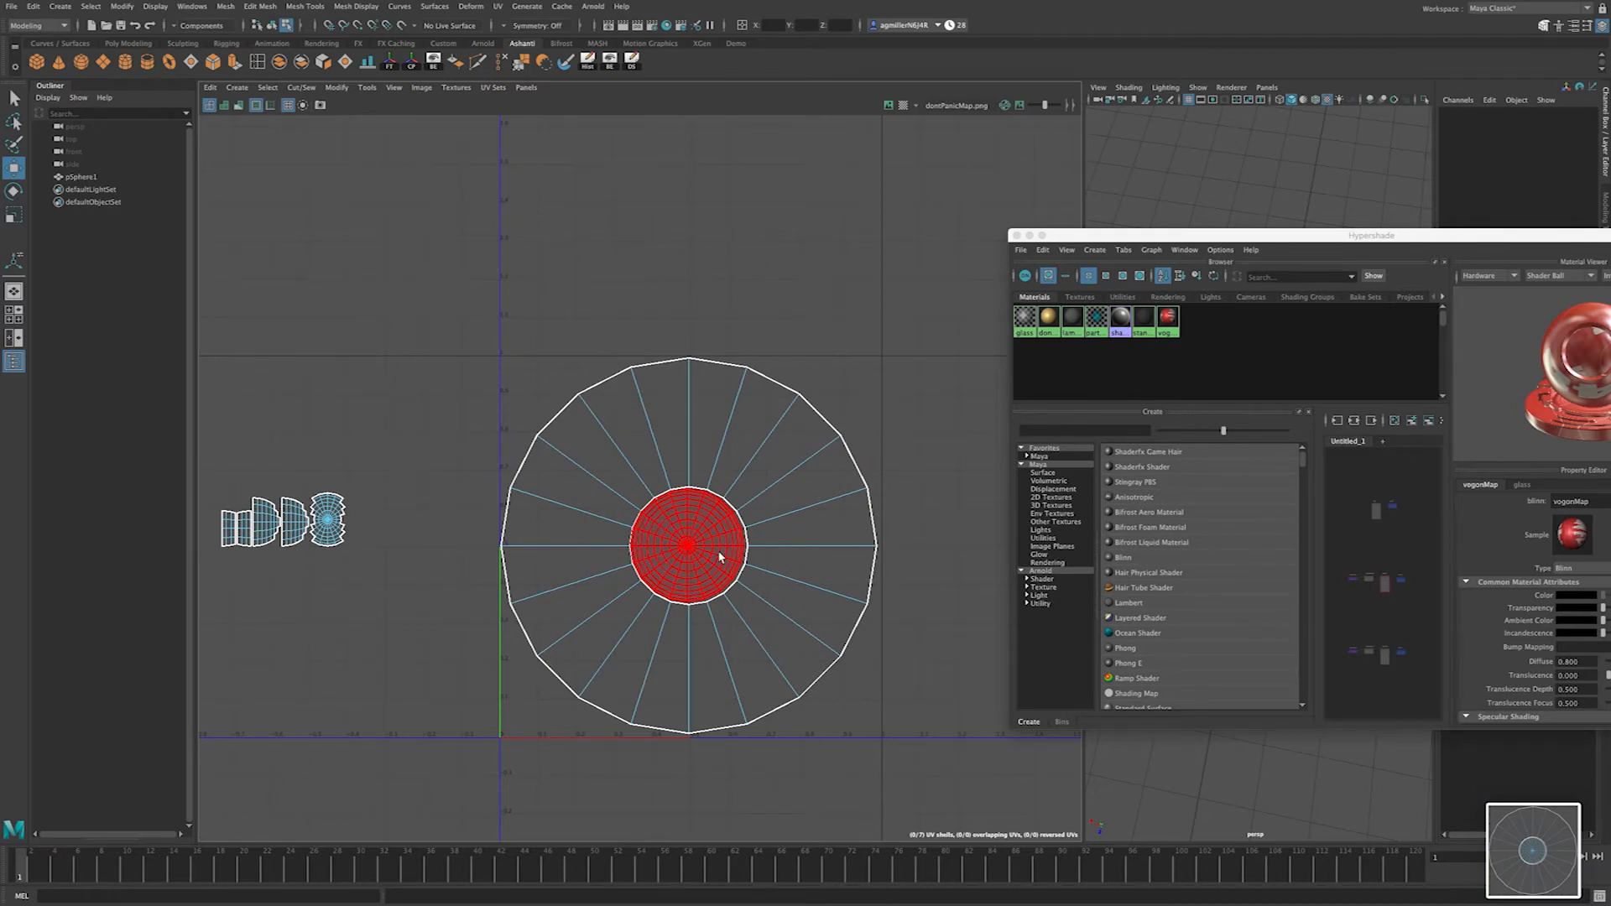
drag(1310, 237, 917, 185)
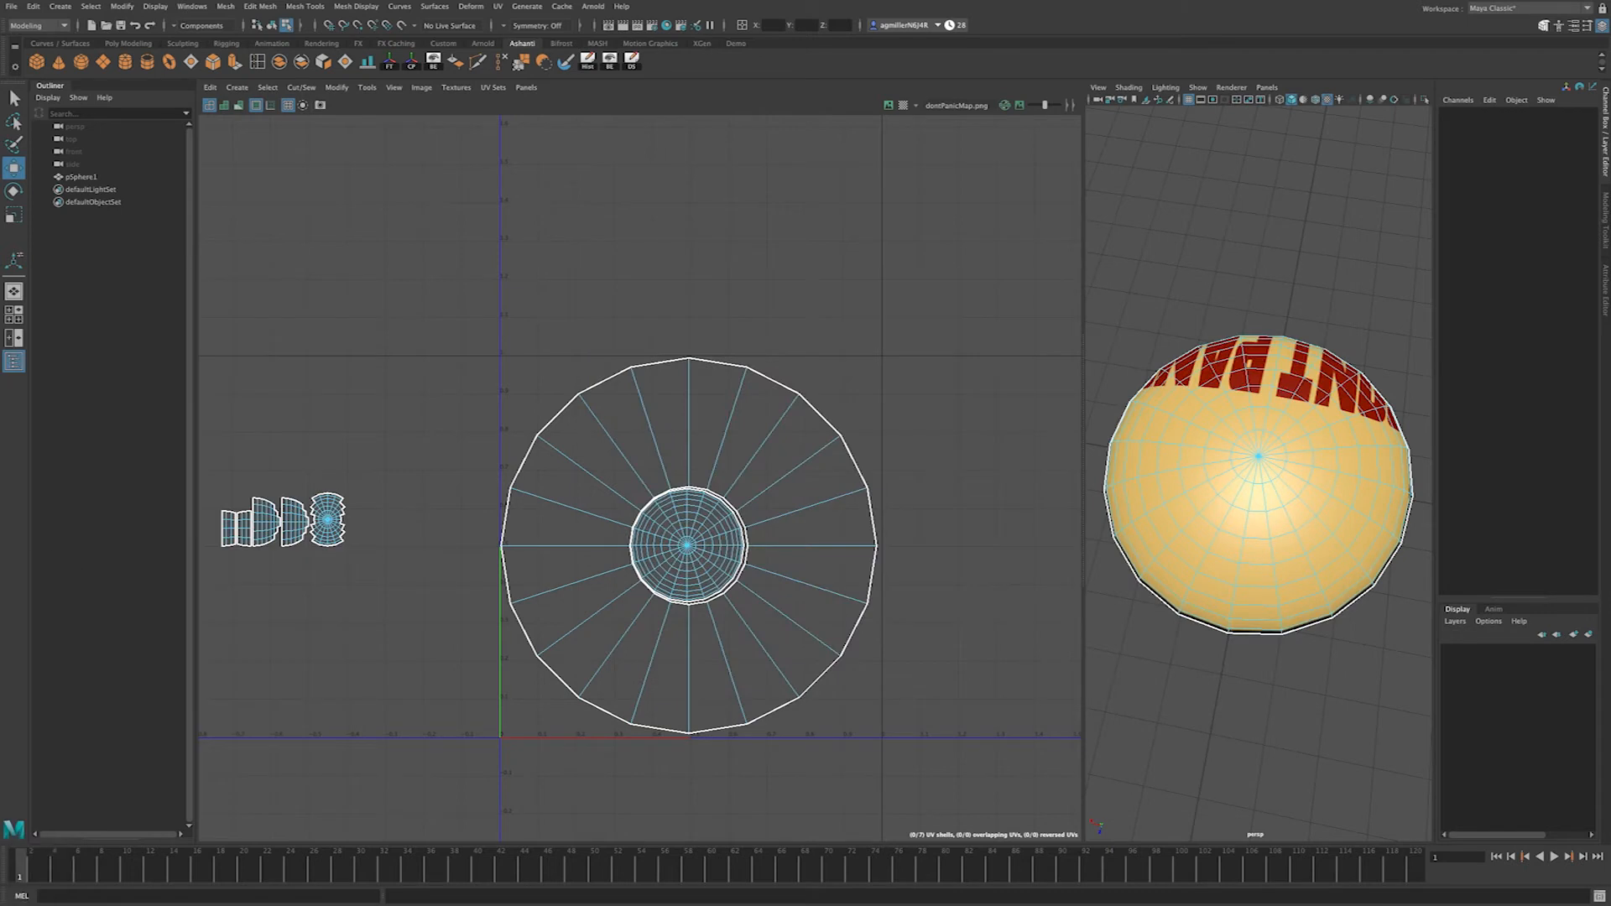
Step: Examine the glass dome's seams on the model and its five small UV shells up close
scroll(419, 461, up, 5)
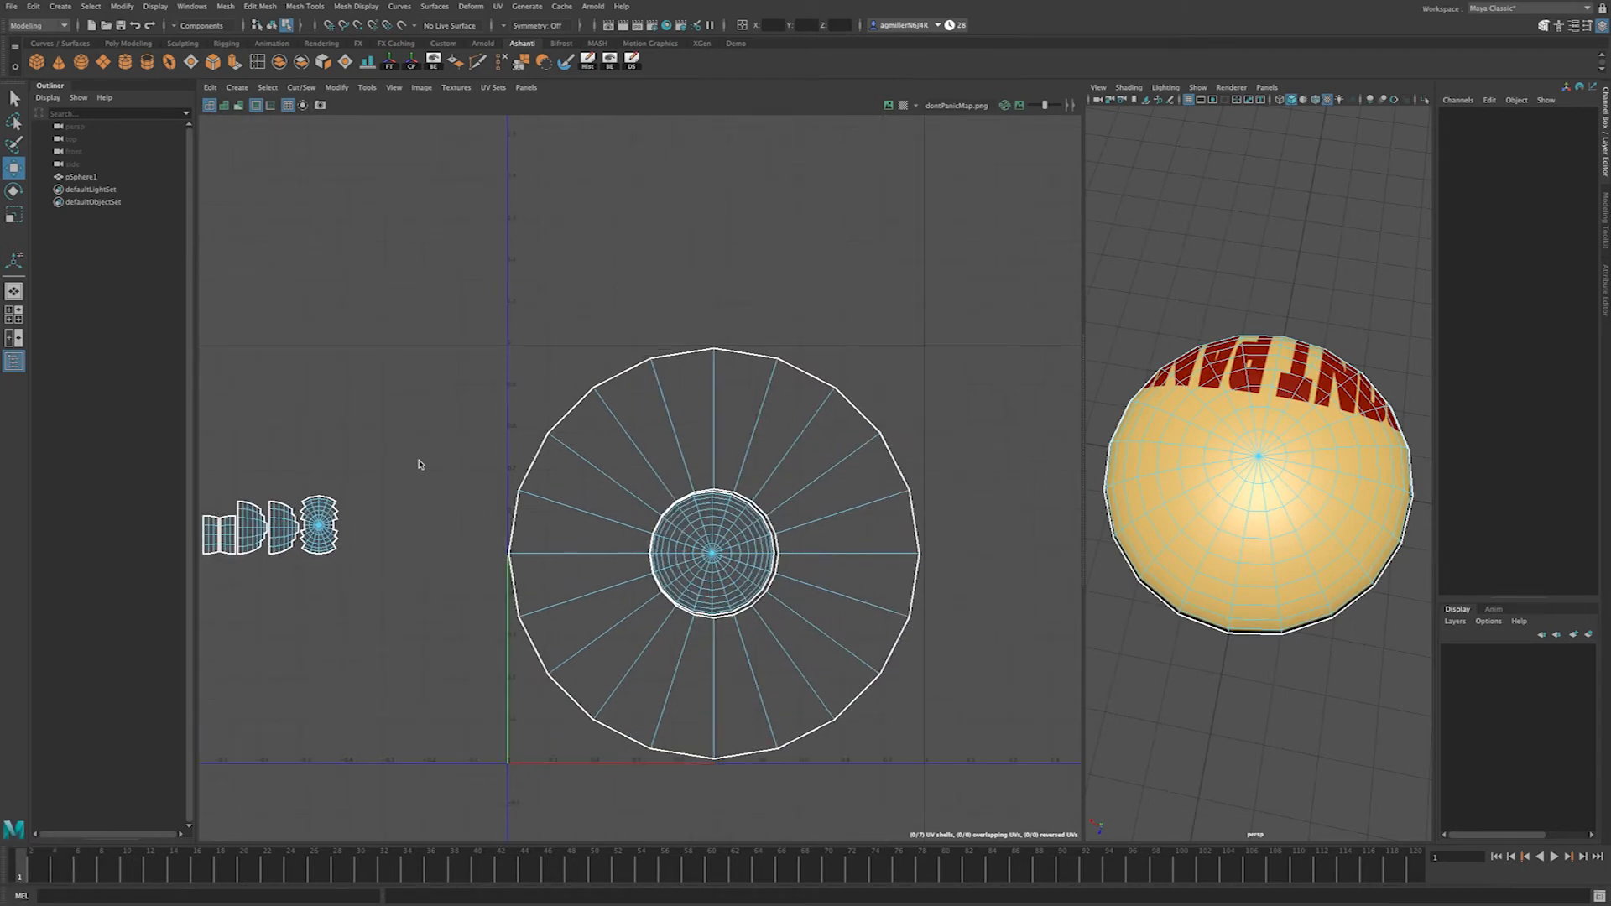
alt+middle_drag(417, 471, 806, 411)
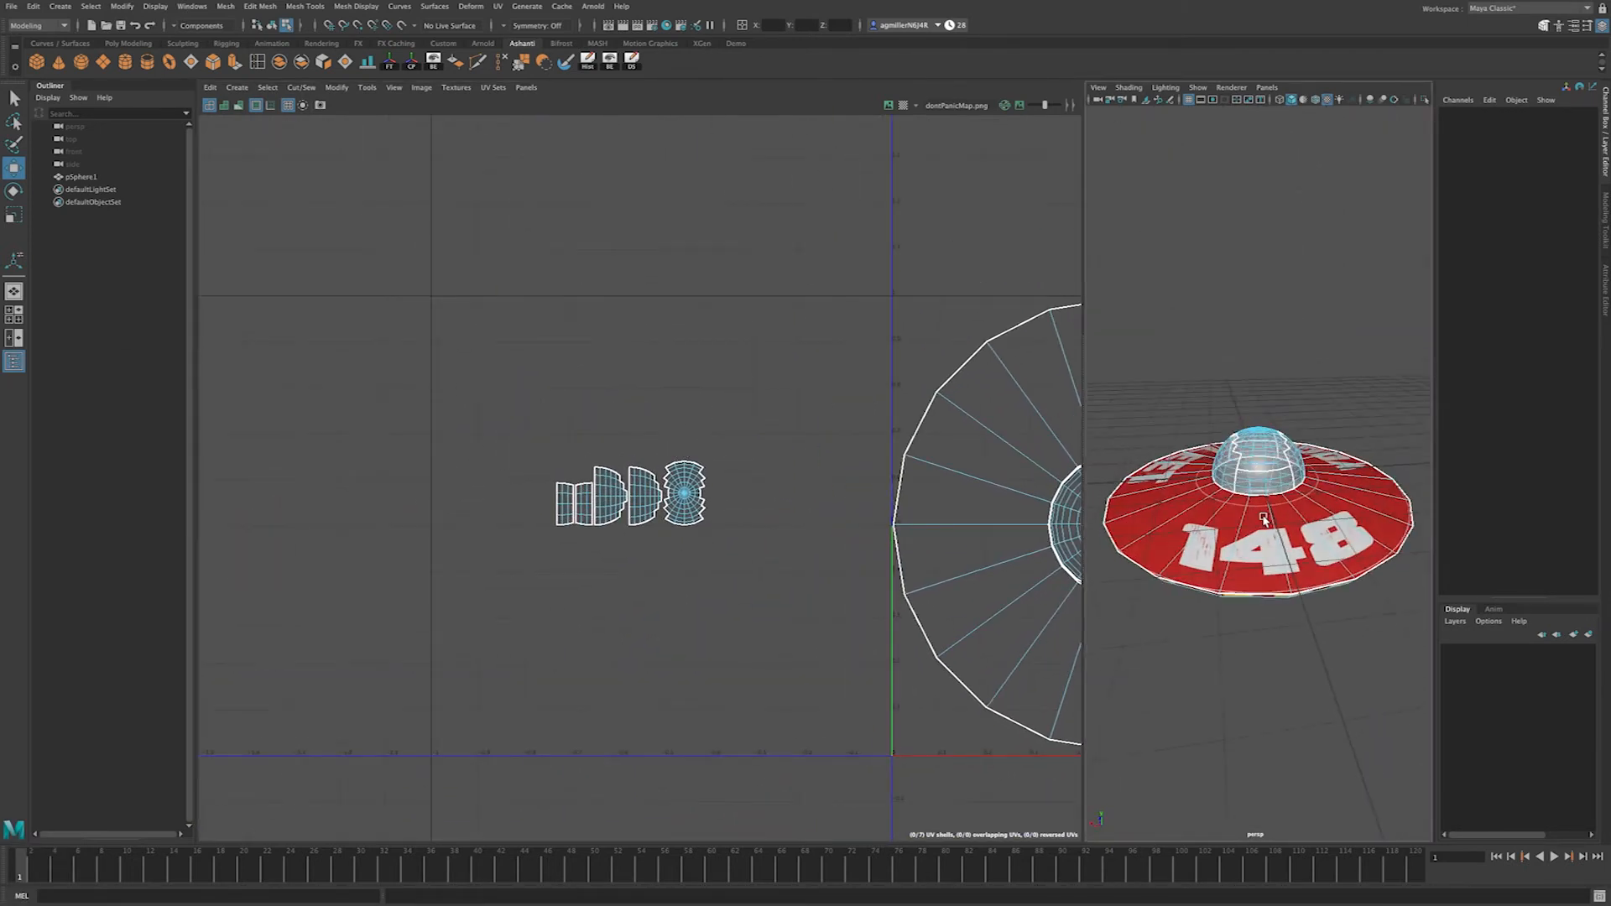
alt+drag(1264, 521, 1321, 495)
scroll(1257, 468, up, 5)
scroll(612, 536, up, 4)
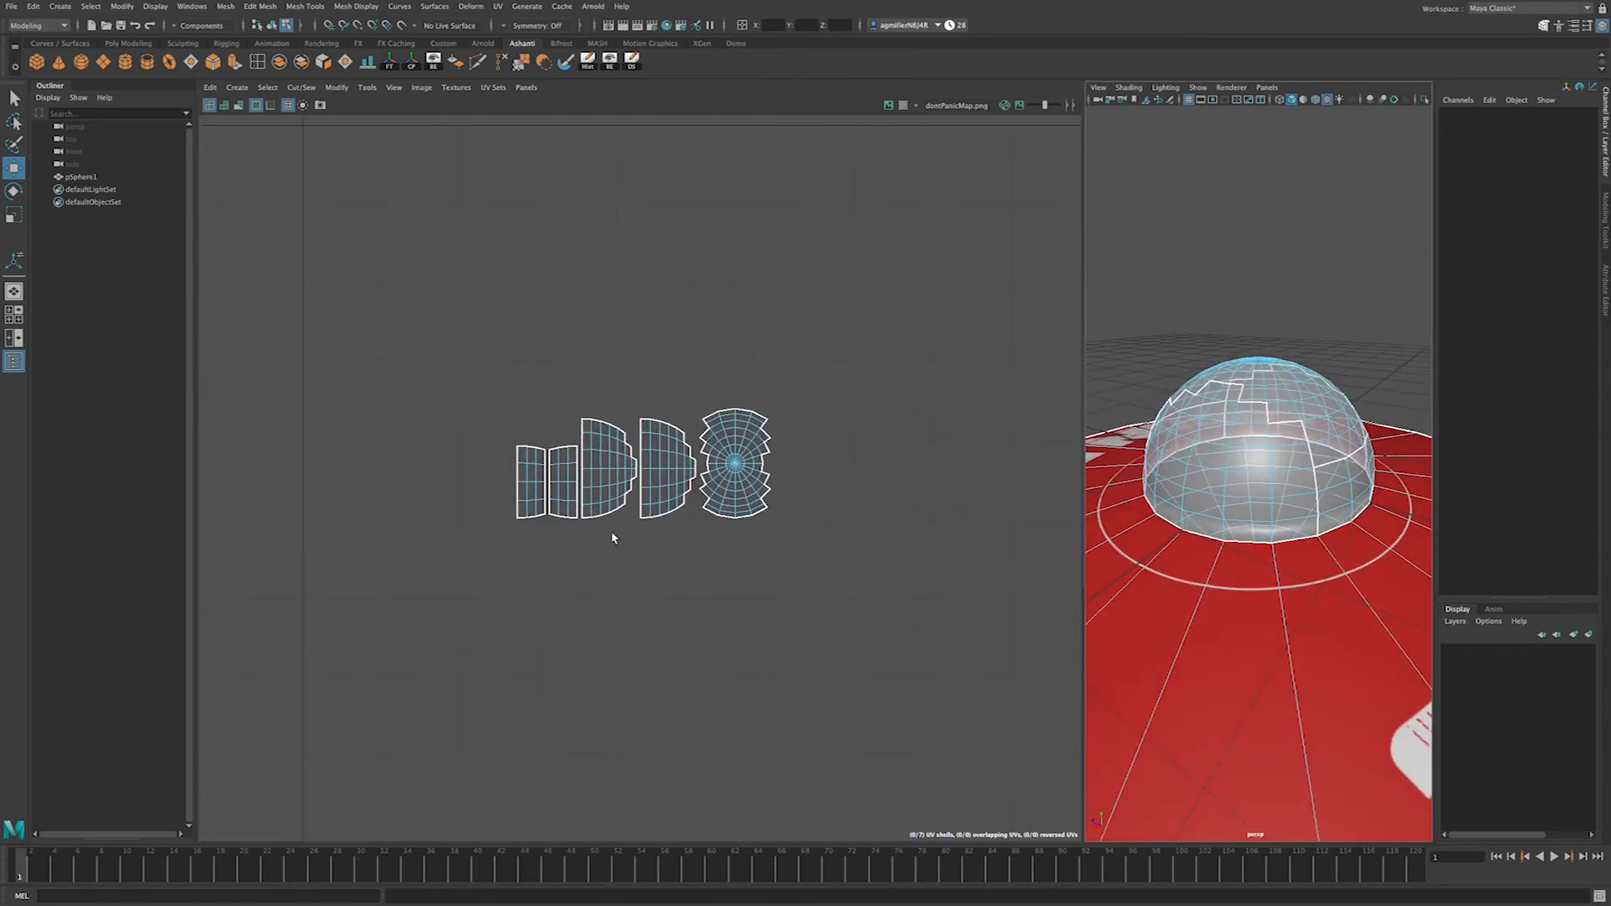
alt+drag(1234, 461, 1331, 464)
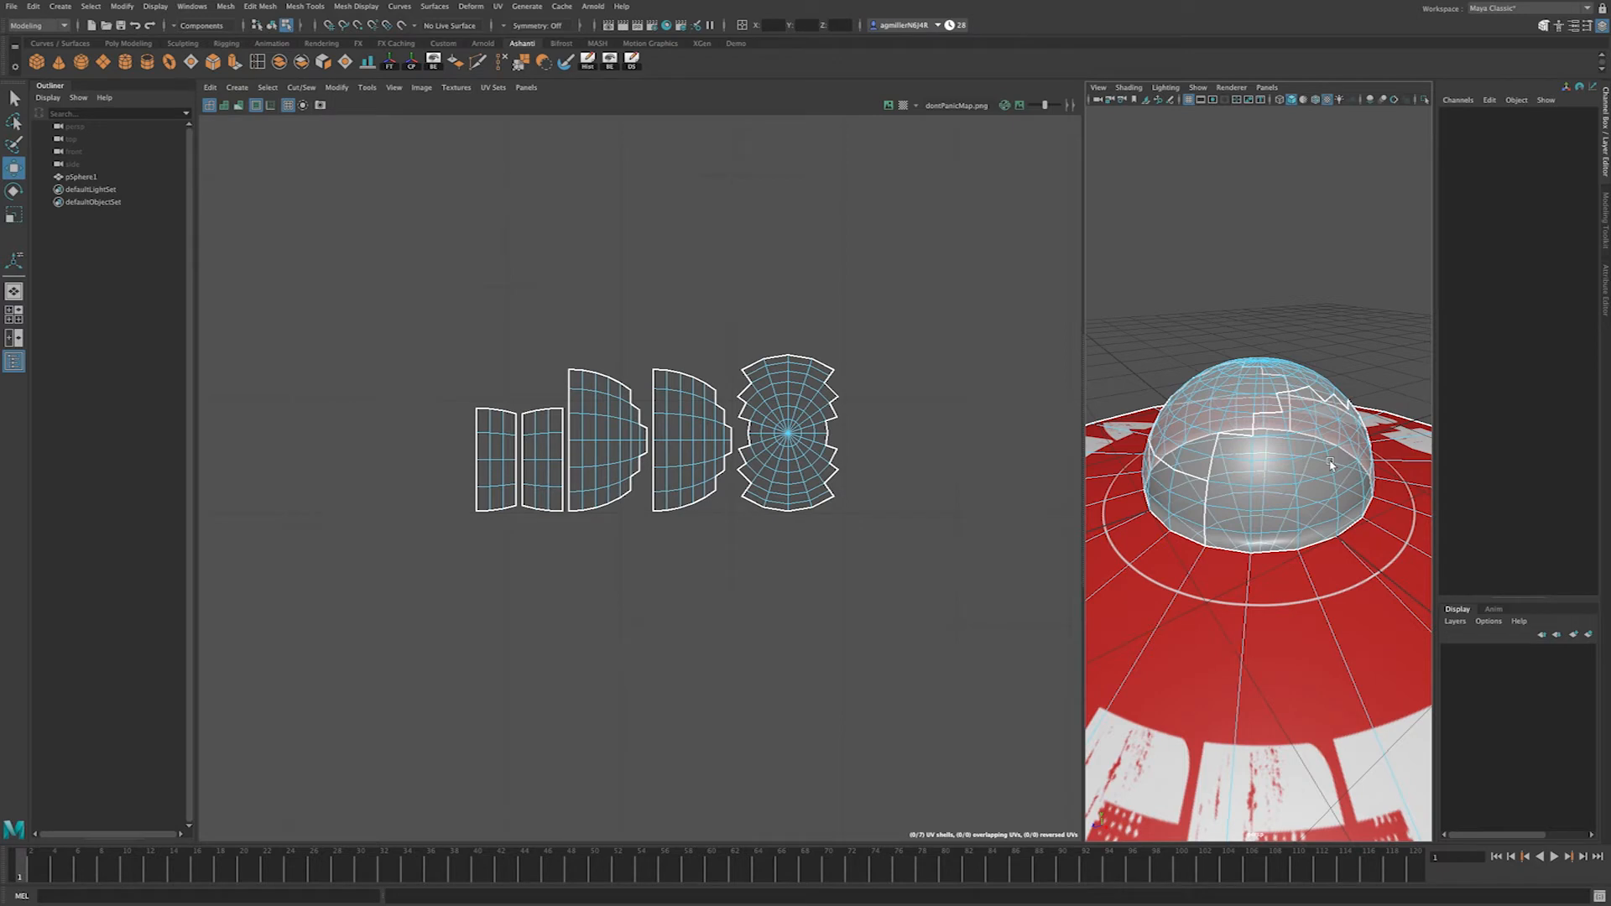
scroll(791, 409, up, 4)
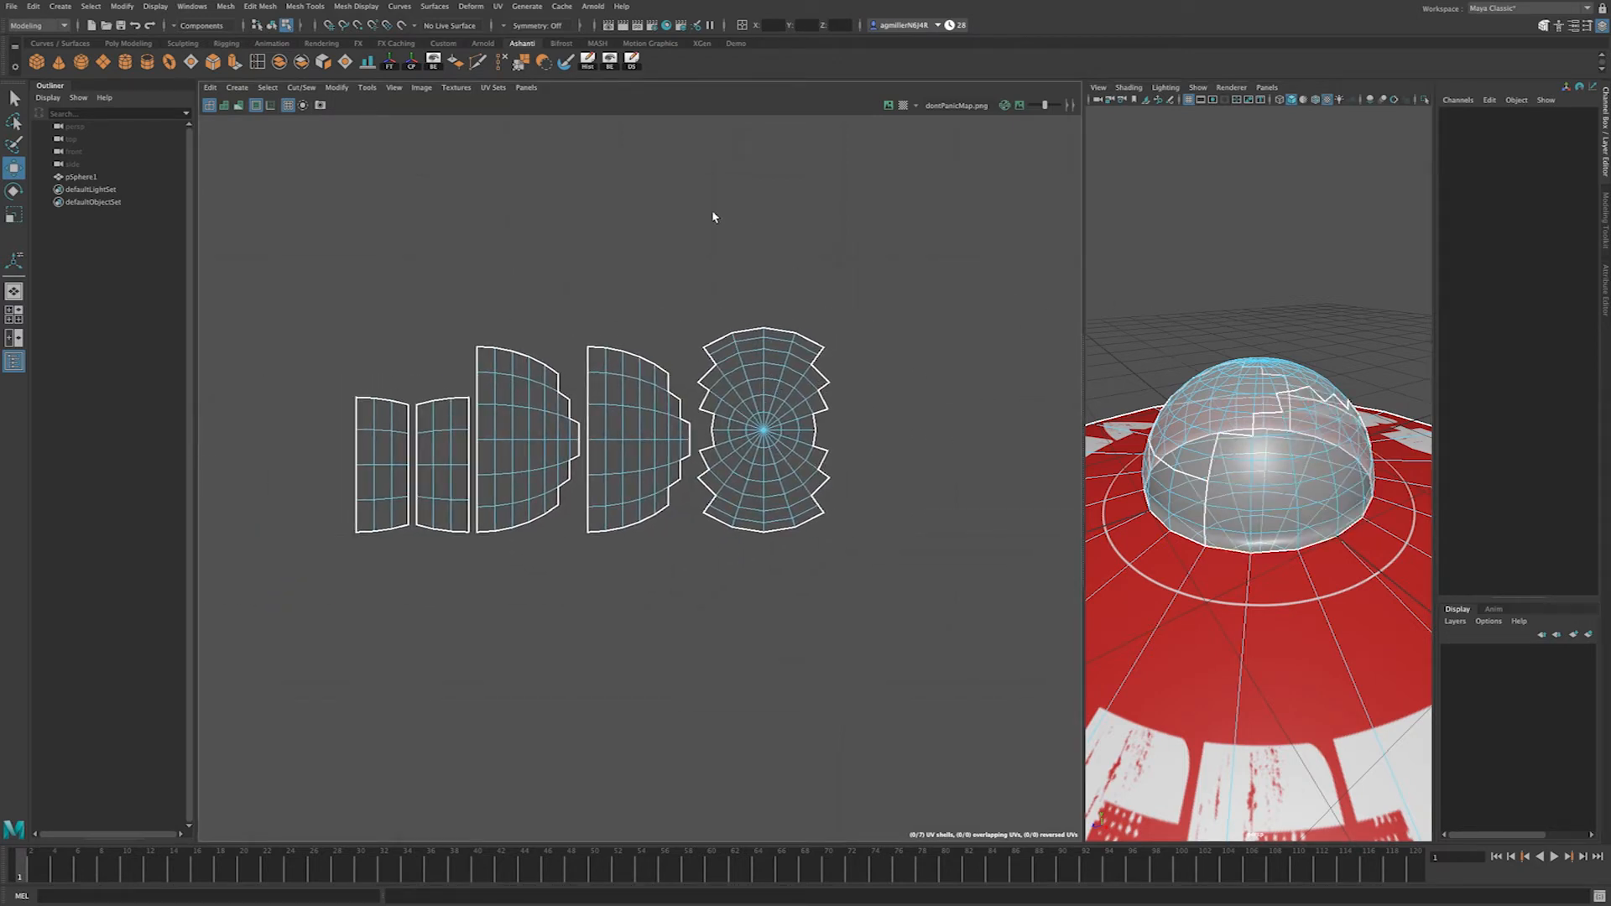
Step: Show the UV Toolkit, place it over the model view and expand its Cut and Sew and Align and Snap sections
click(367, 87)
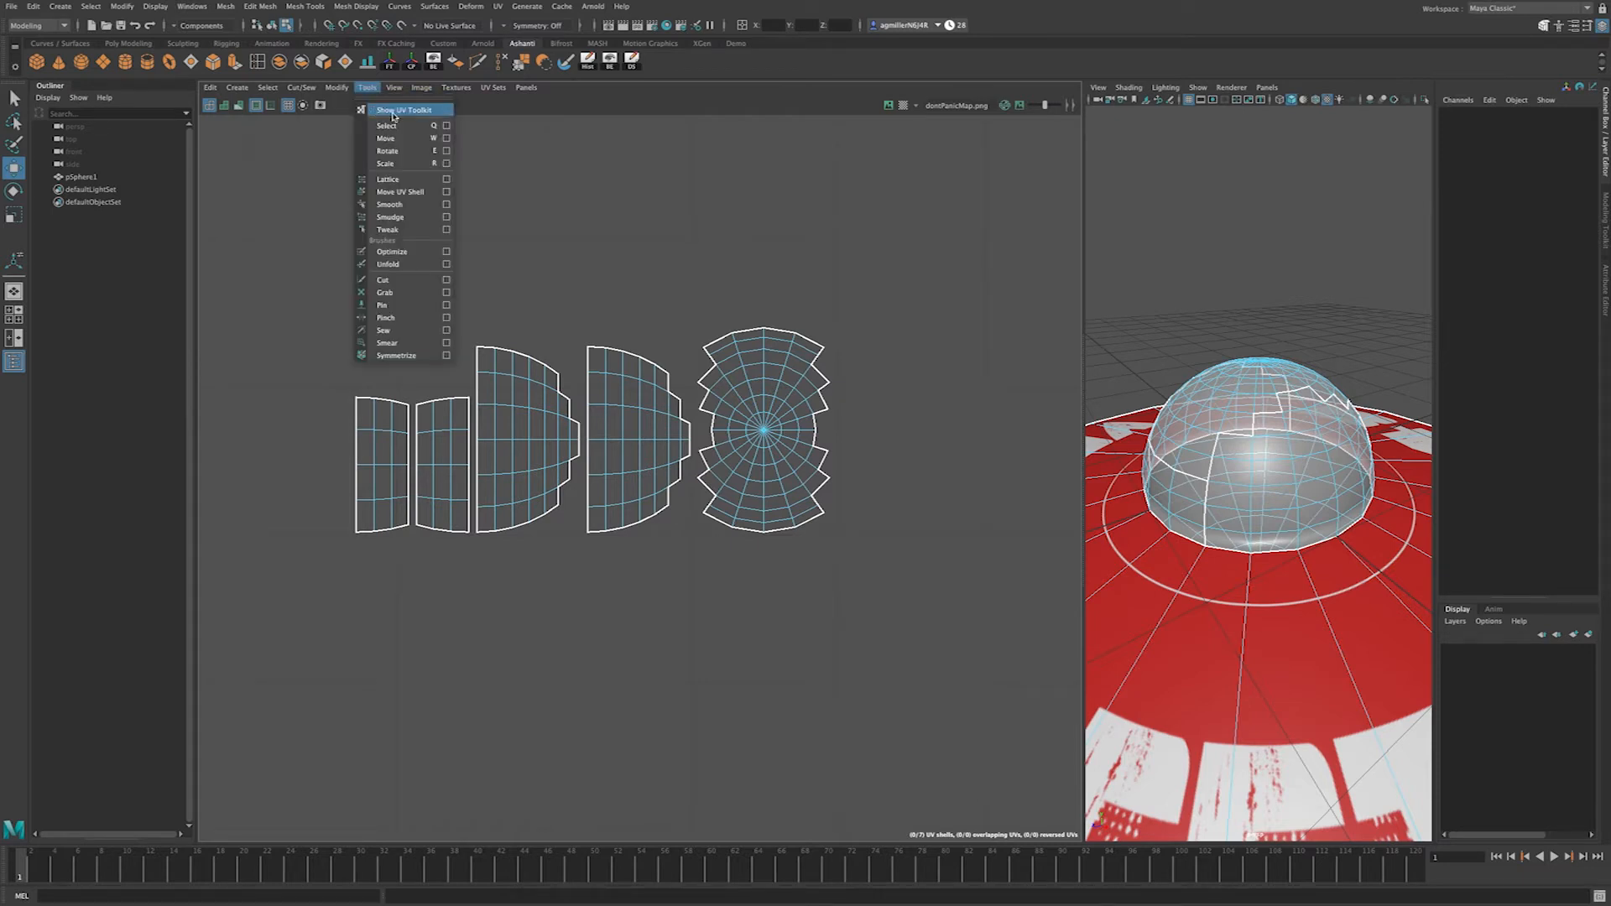
click(394, 111)
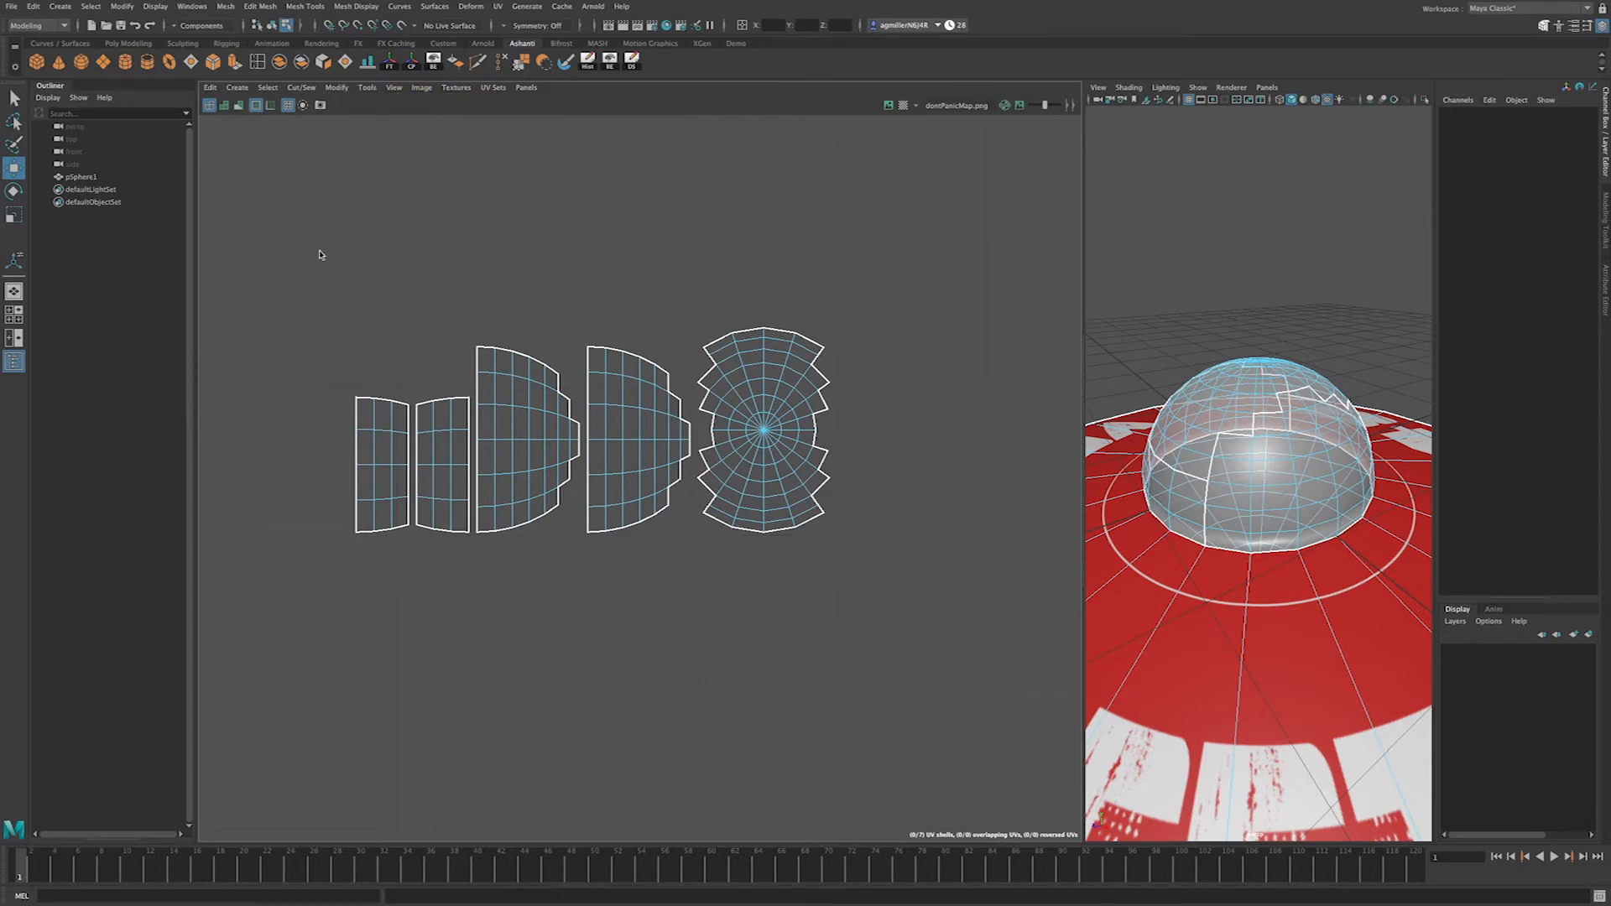
drag(801, 115, 1345, 186)
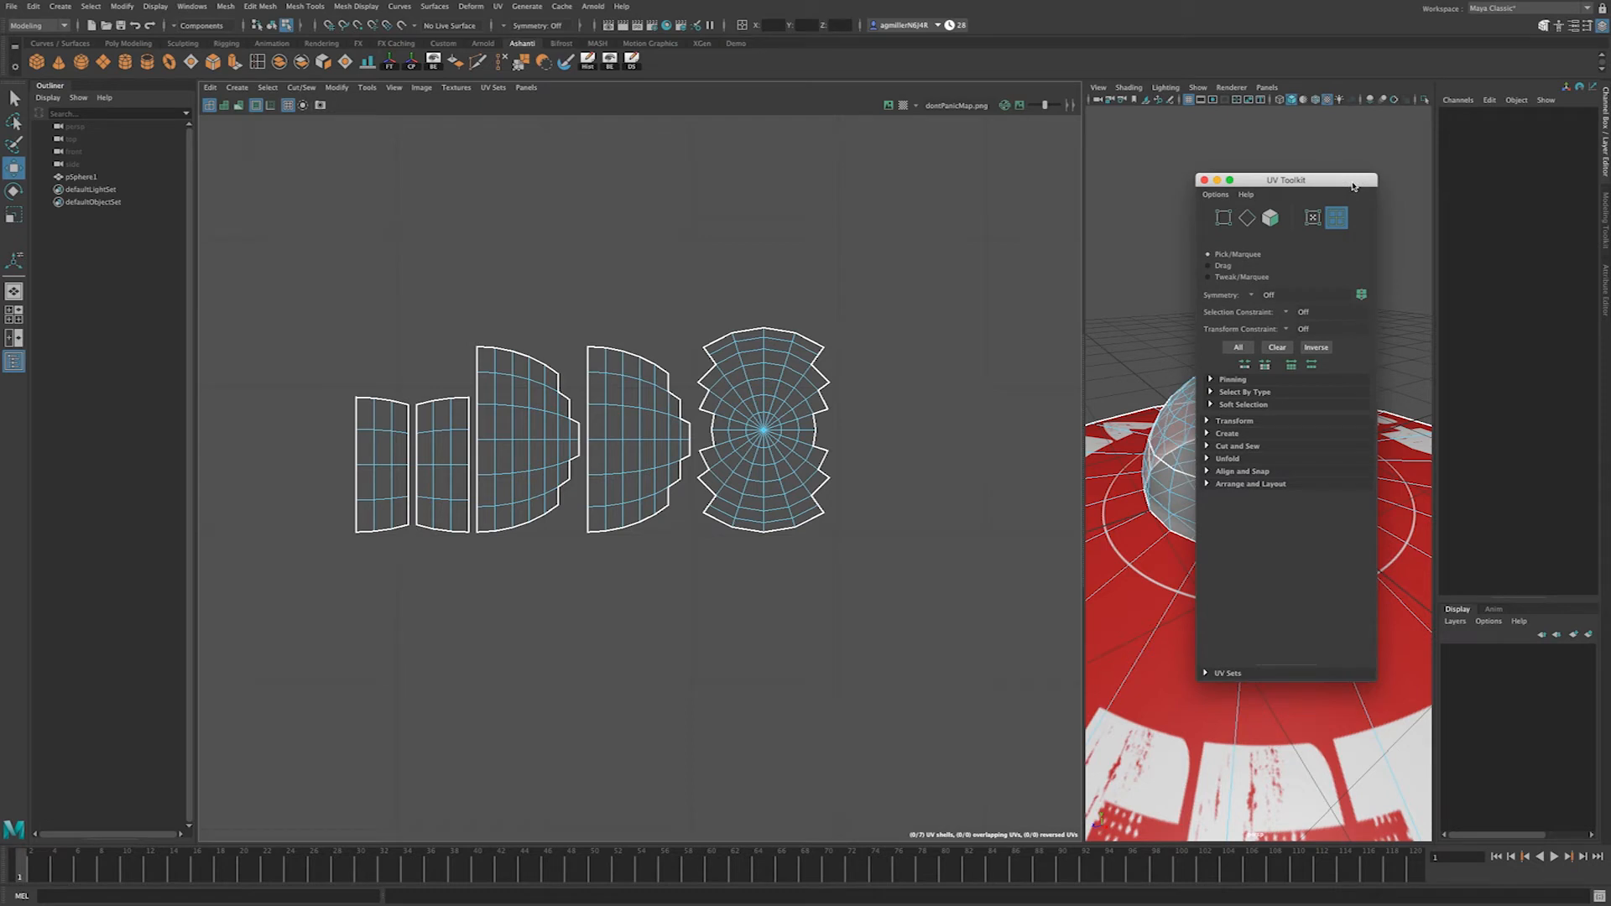
click(1209, 446)
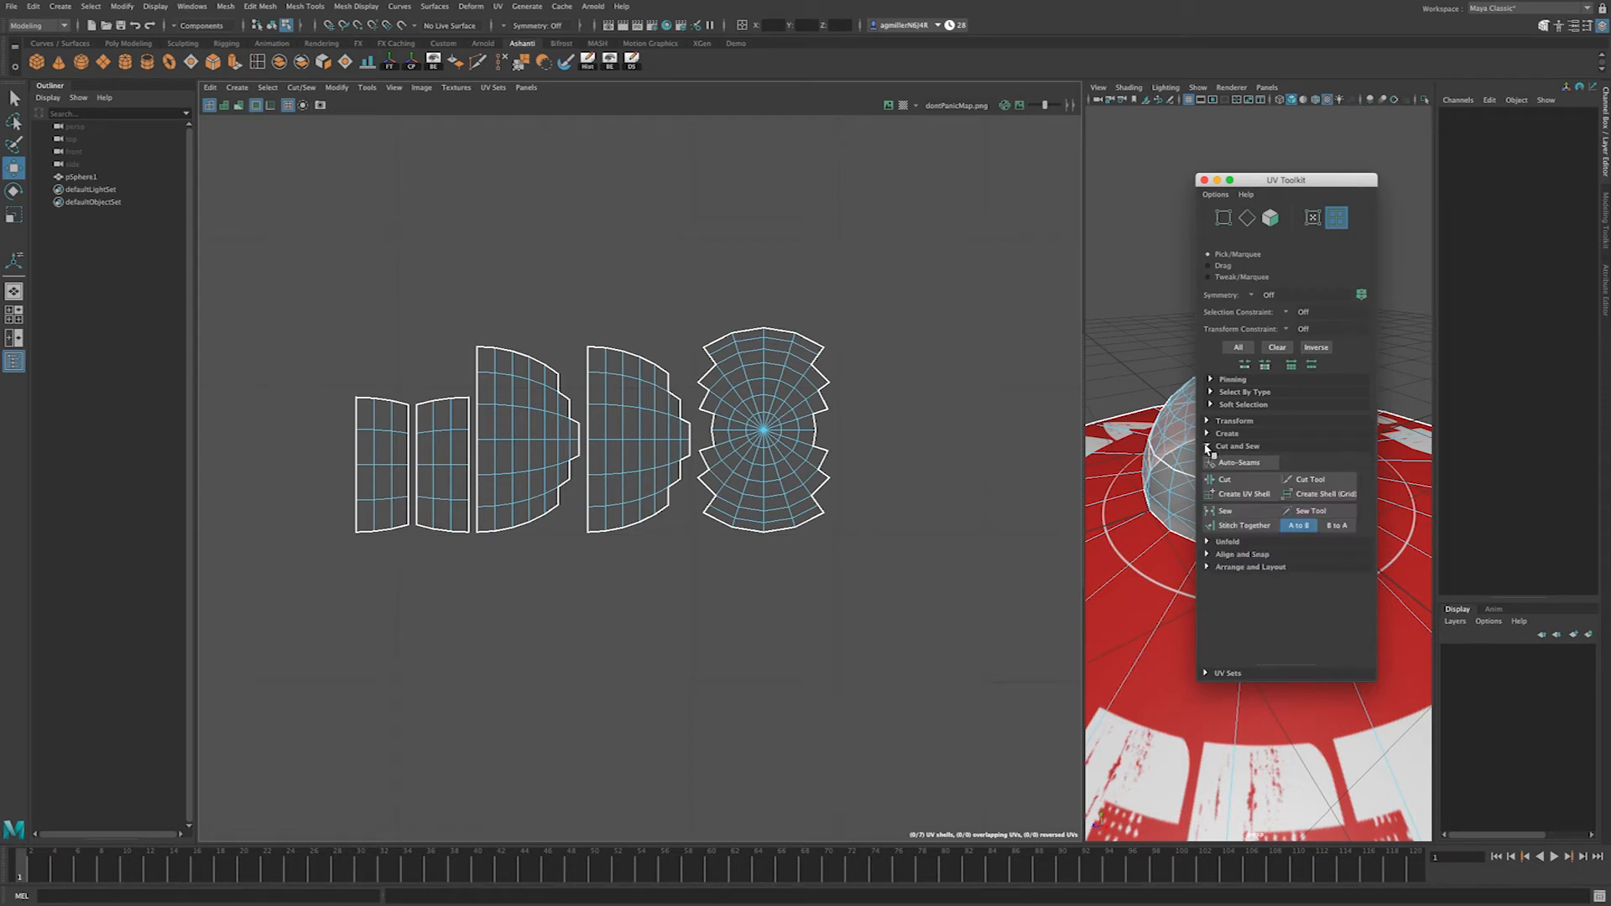
click(1208, 554)
click(780, 464)
click(858, 446)
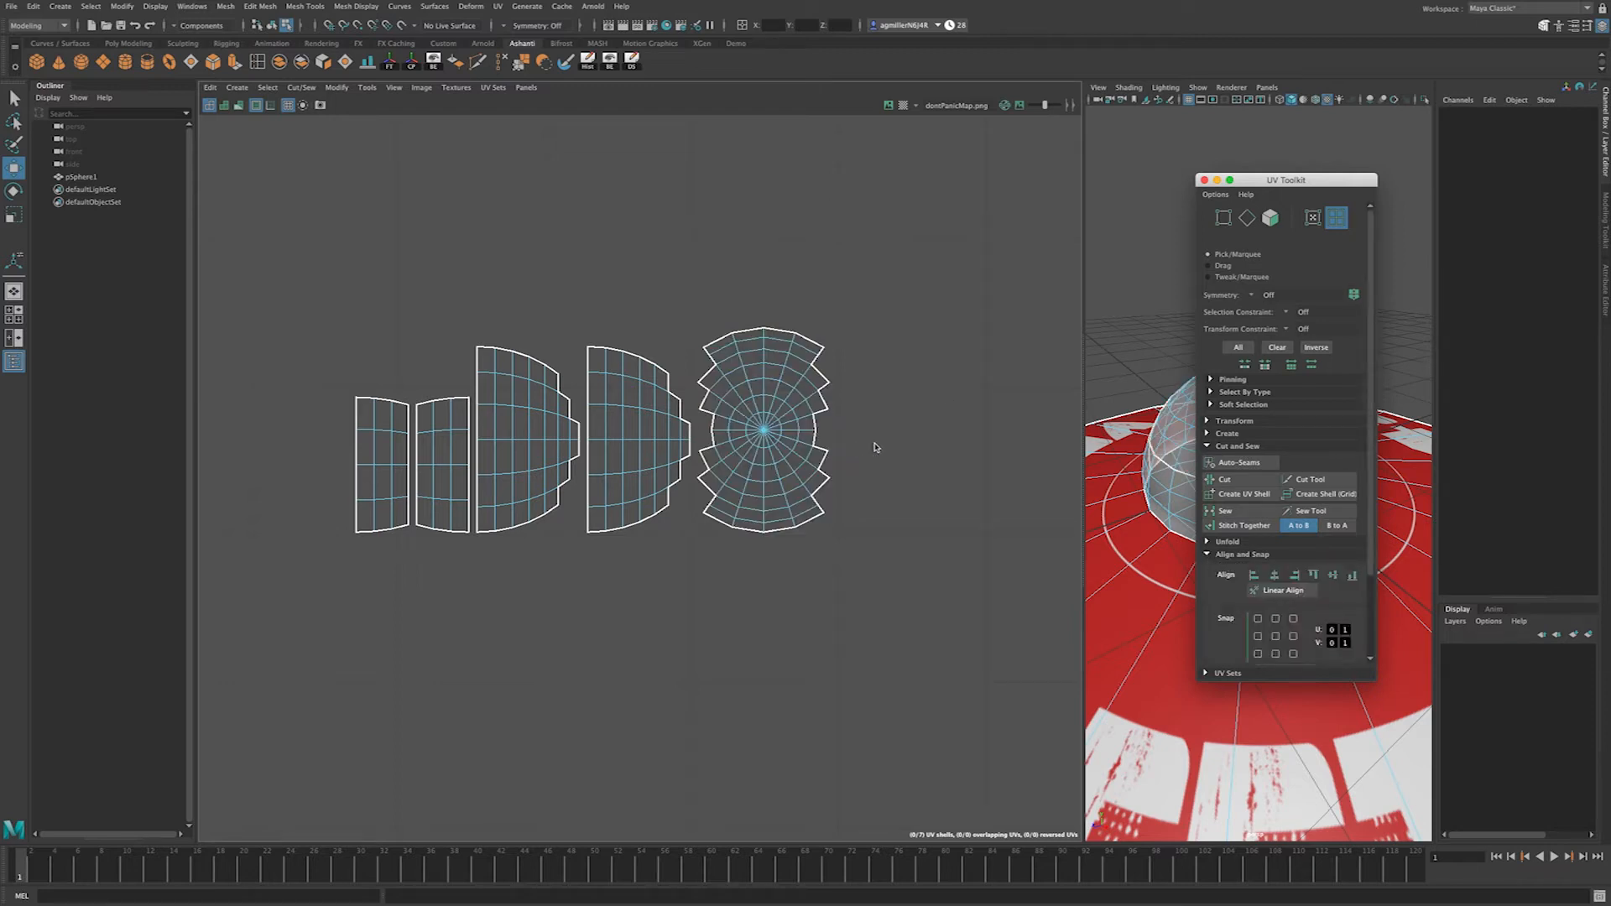
click(814, 414)
click(879, 436)
click(746, 424)
click(652, 373)
click(905, 255)
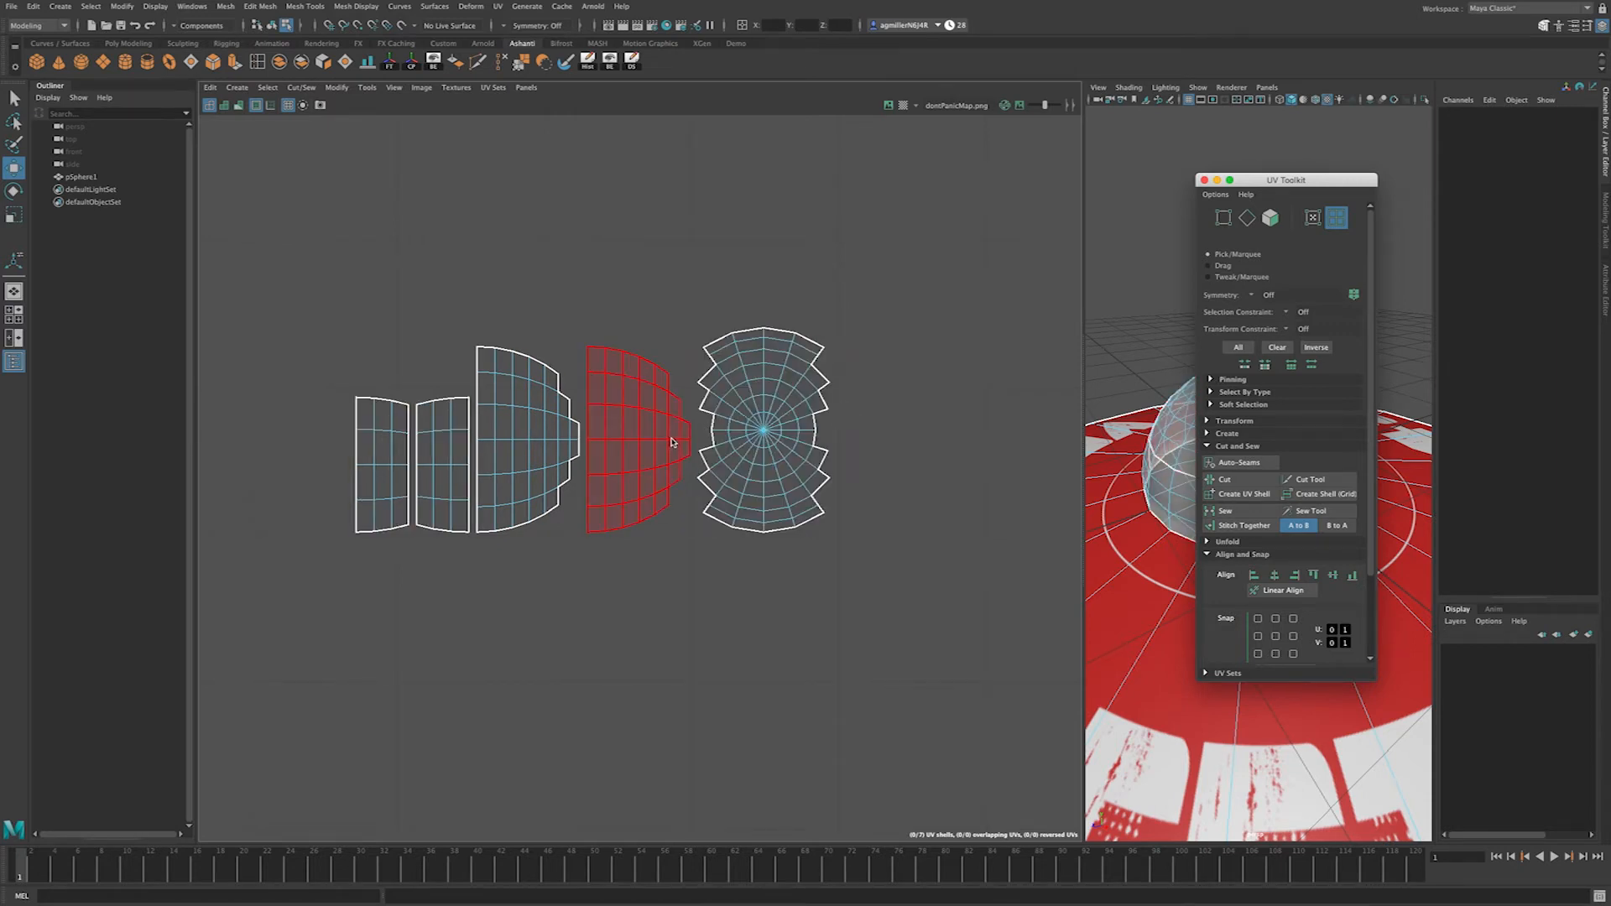
Step: Select the tip edge of the half-dome side shell beside the round cap shell to locate its matching edge on the cap
right_drag(658, 421, 663, 389)
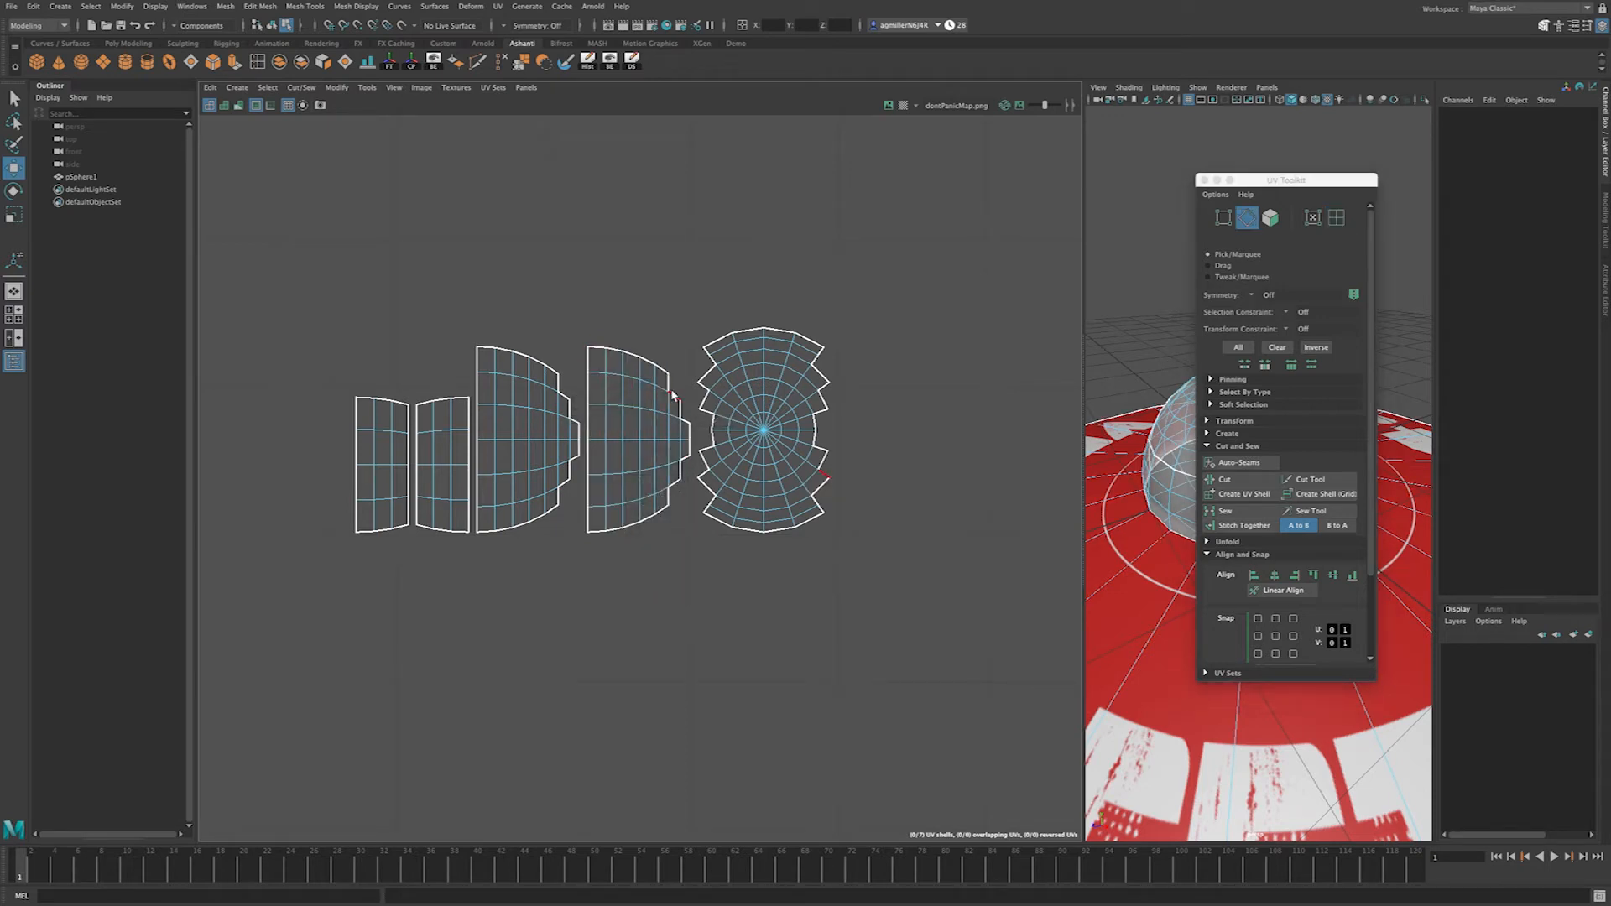
click(691, 432)
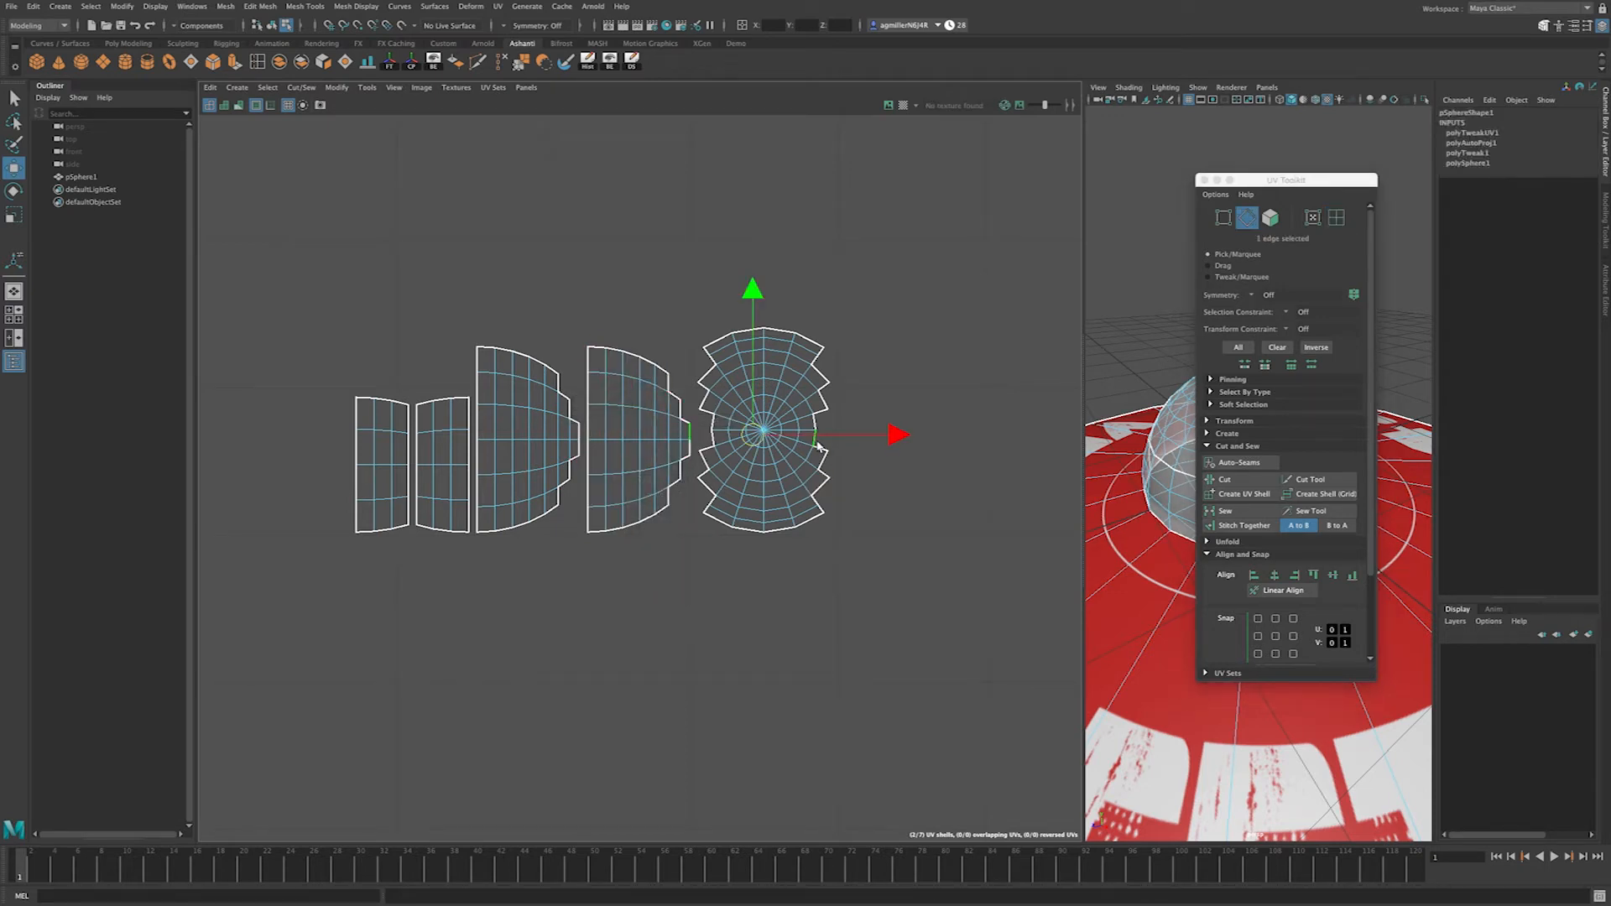
key(q)
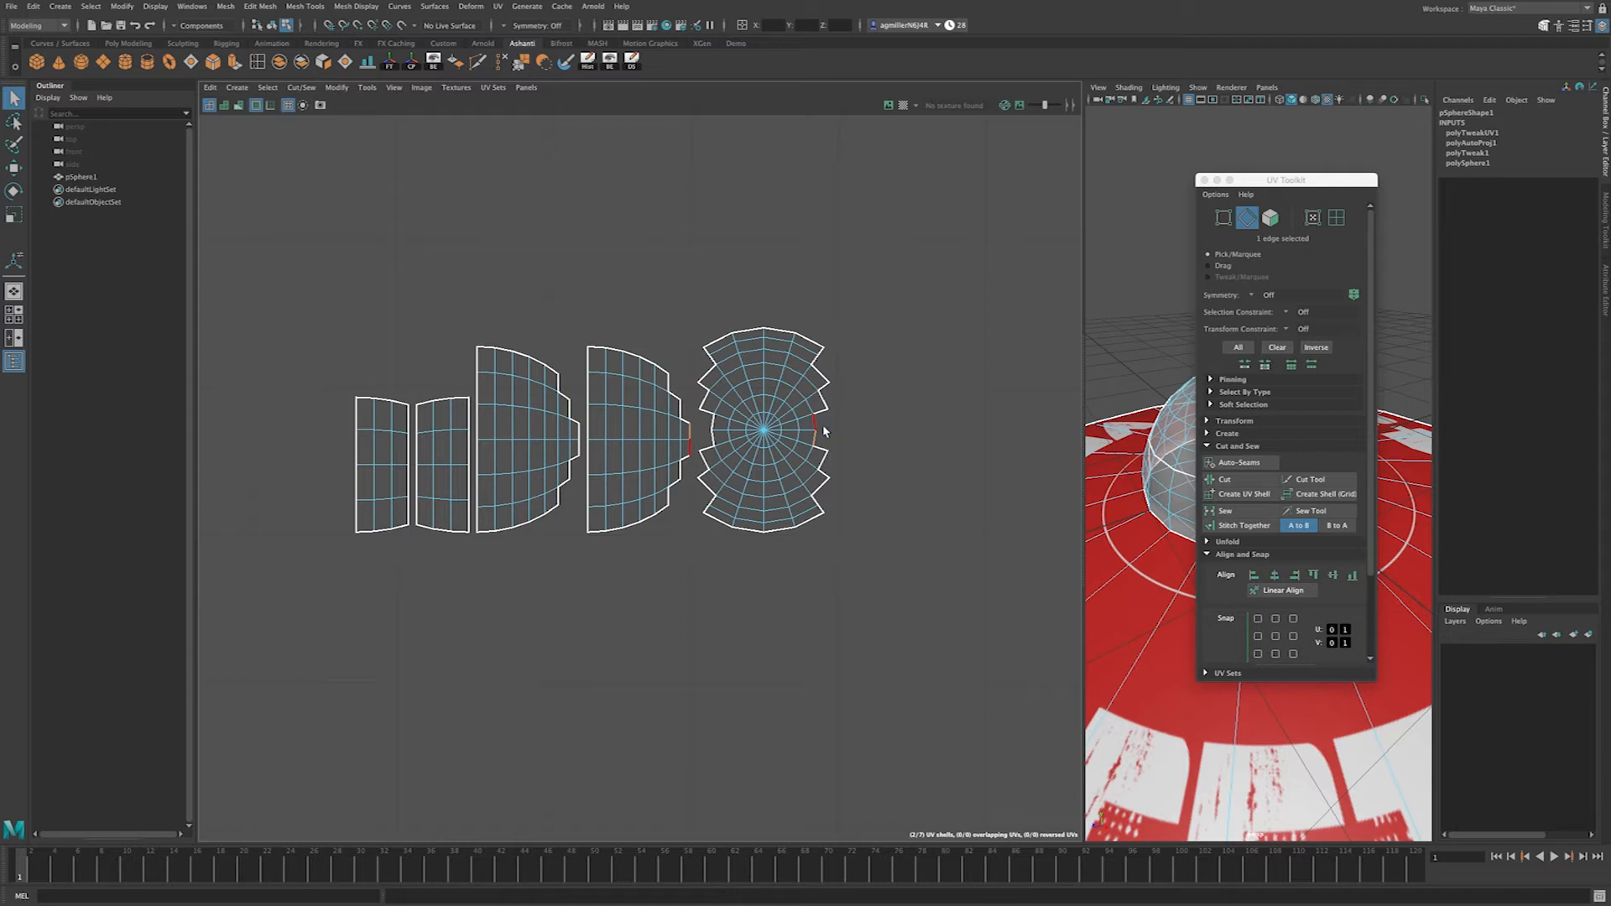
Step: Try to move the half-dome side shell to the far side of the cap shell and rotate it, and undo both changes
right_drag(655, 431, 613, 419)
click(619, 426)
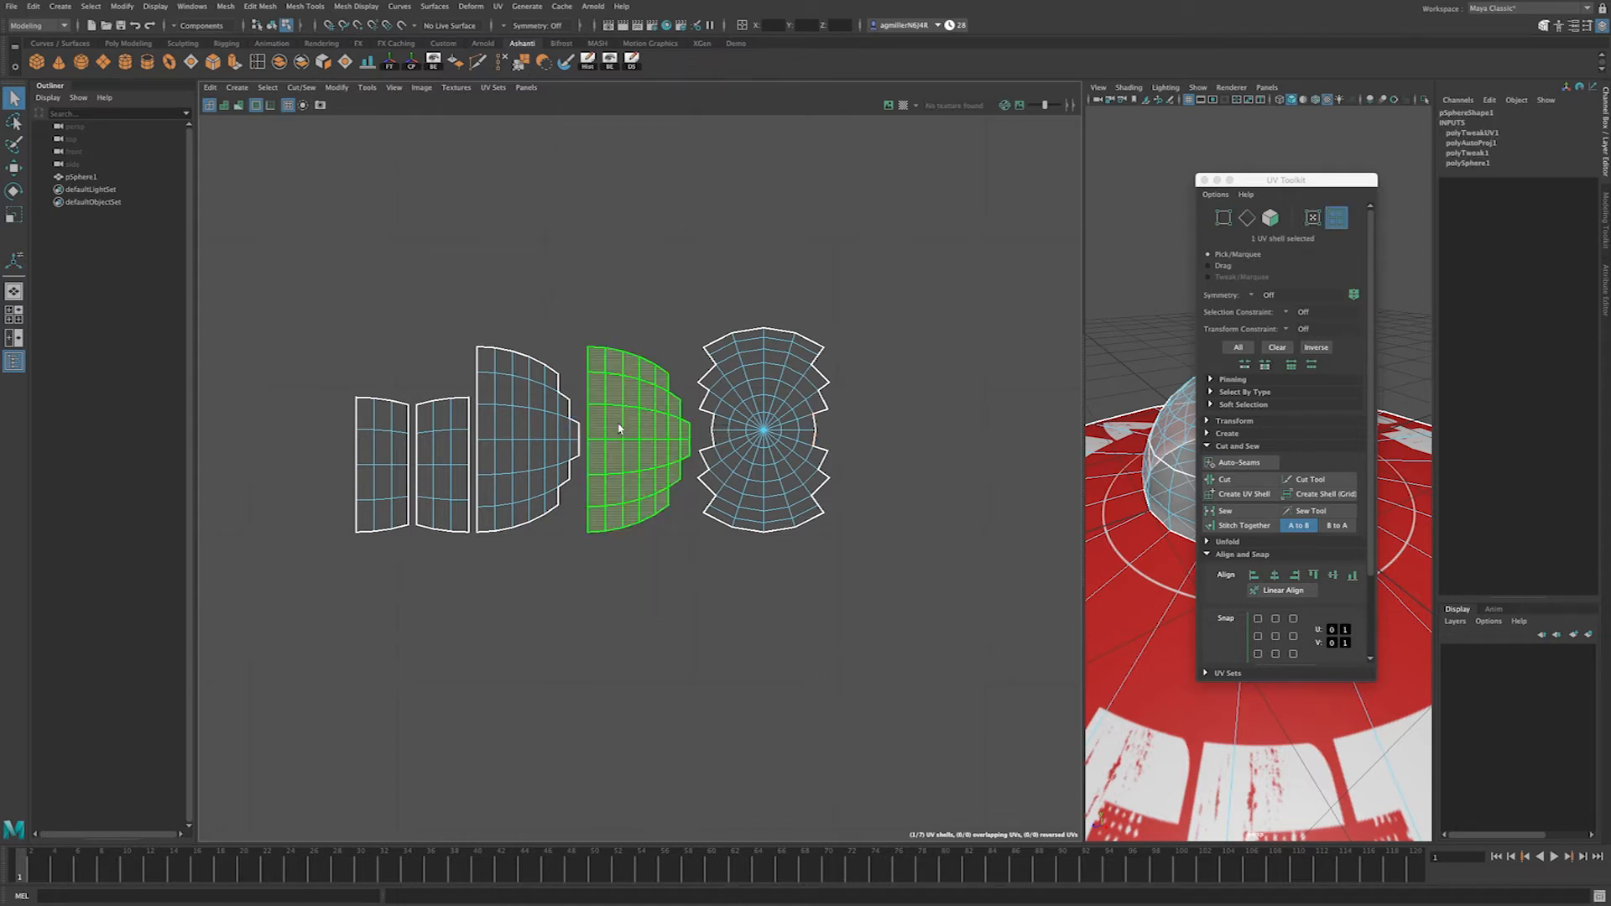
key(w)
drag(765, 444, 1055, 443)
key(e)
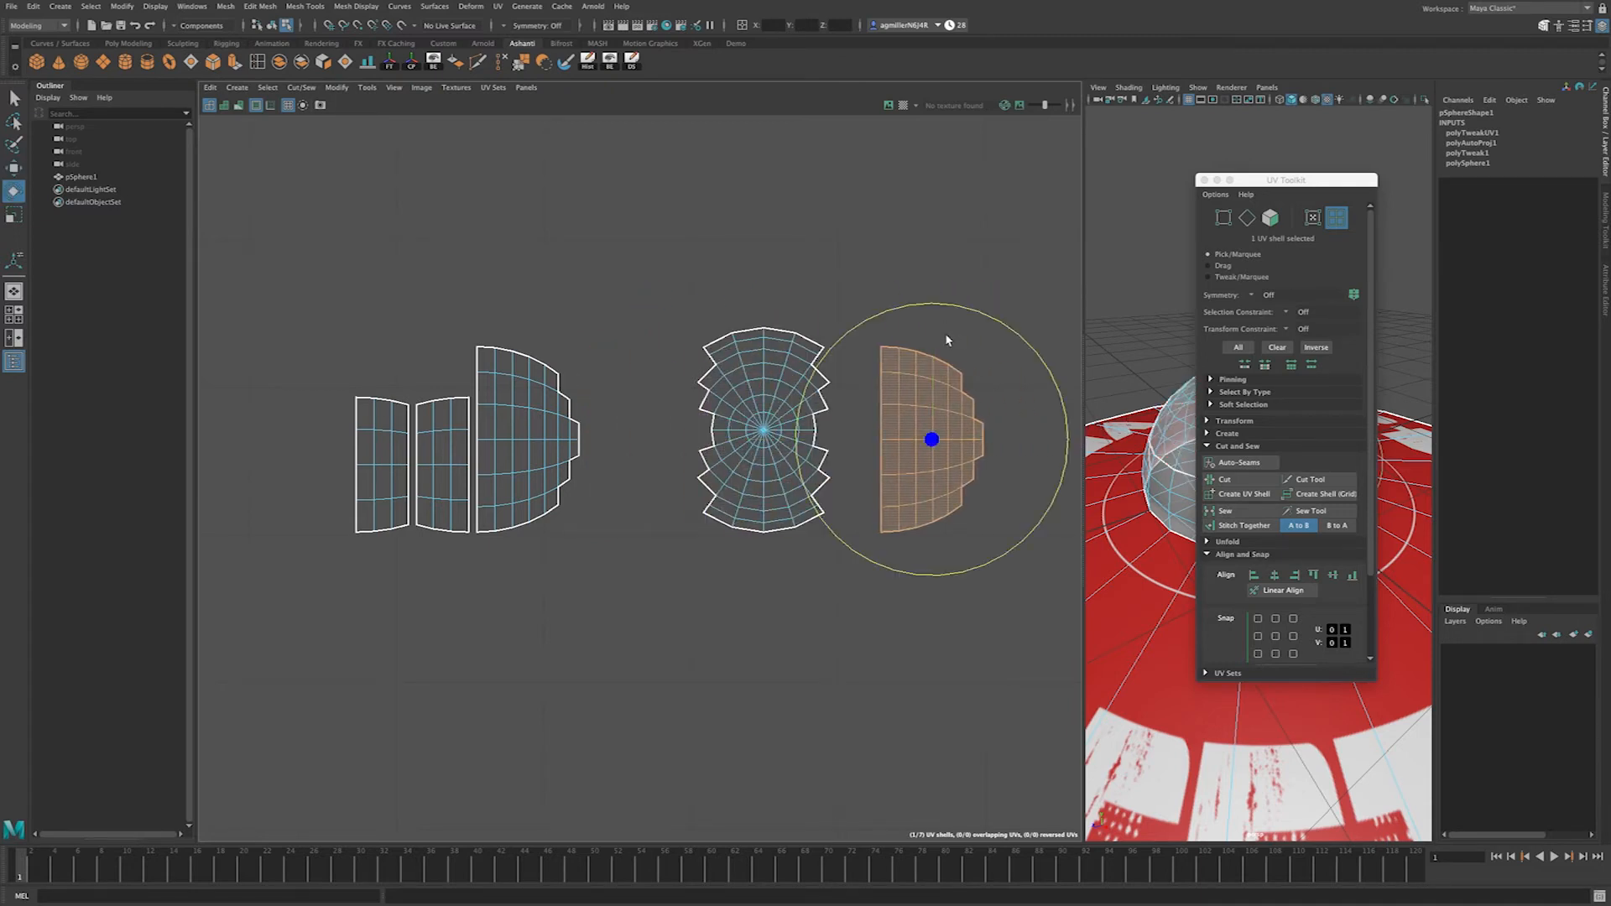
drag(1024, 339, 835, 683)
key(ctrl+z)
key(ctrl+z)
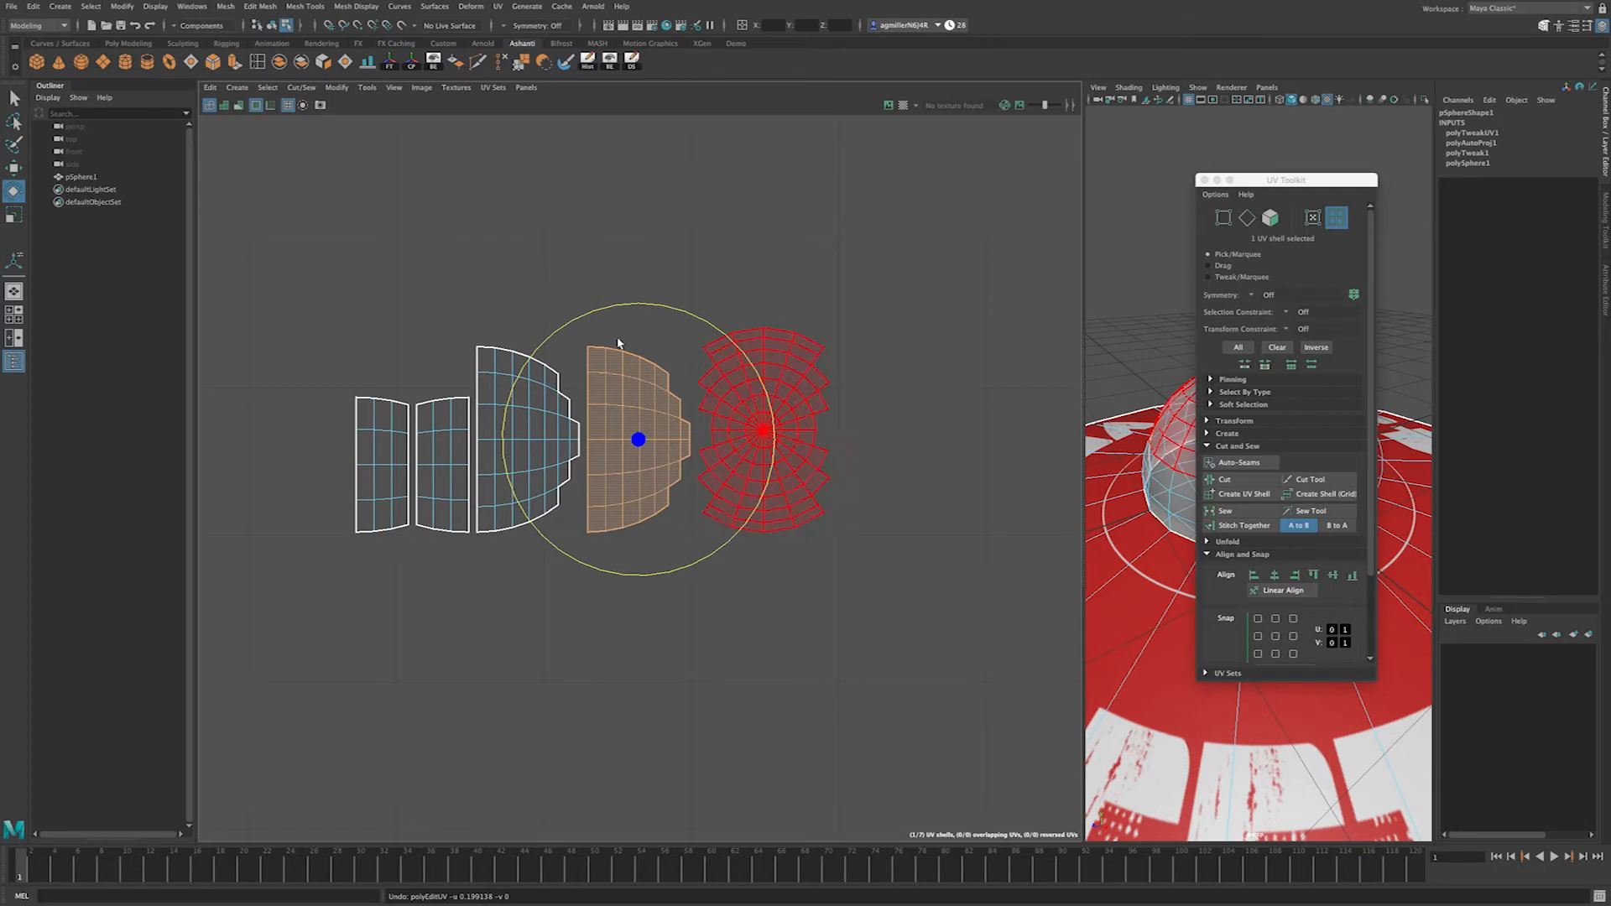
click(626, 294)
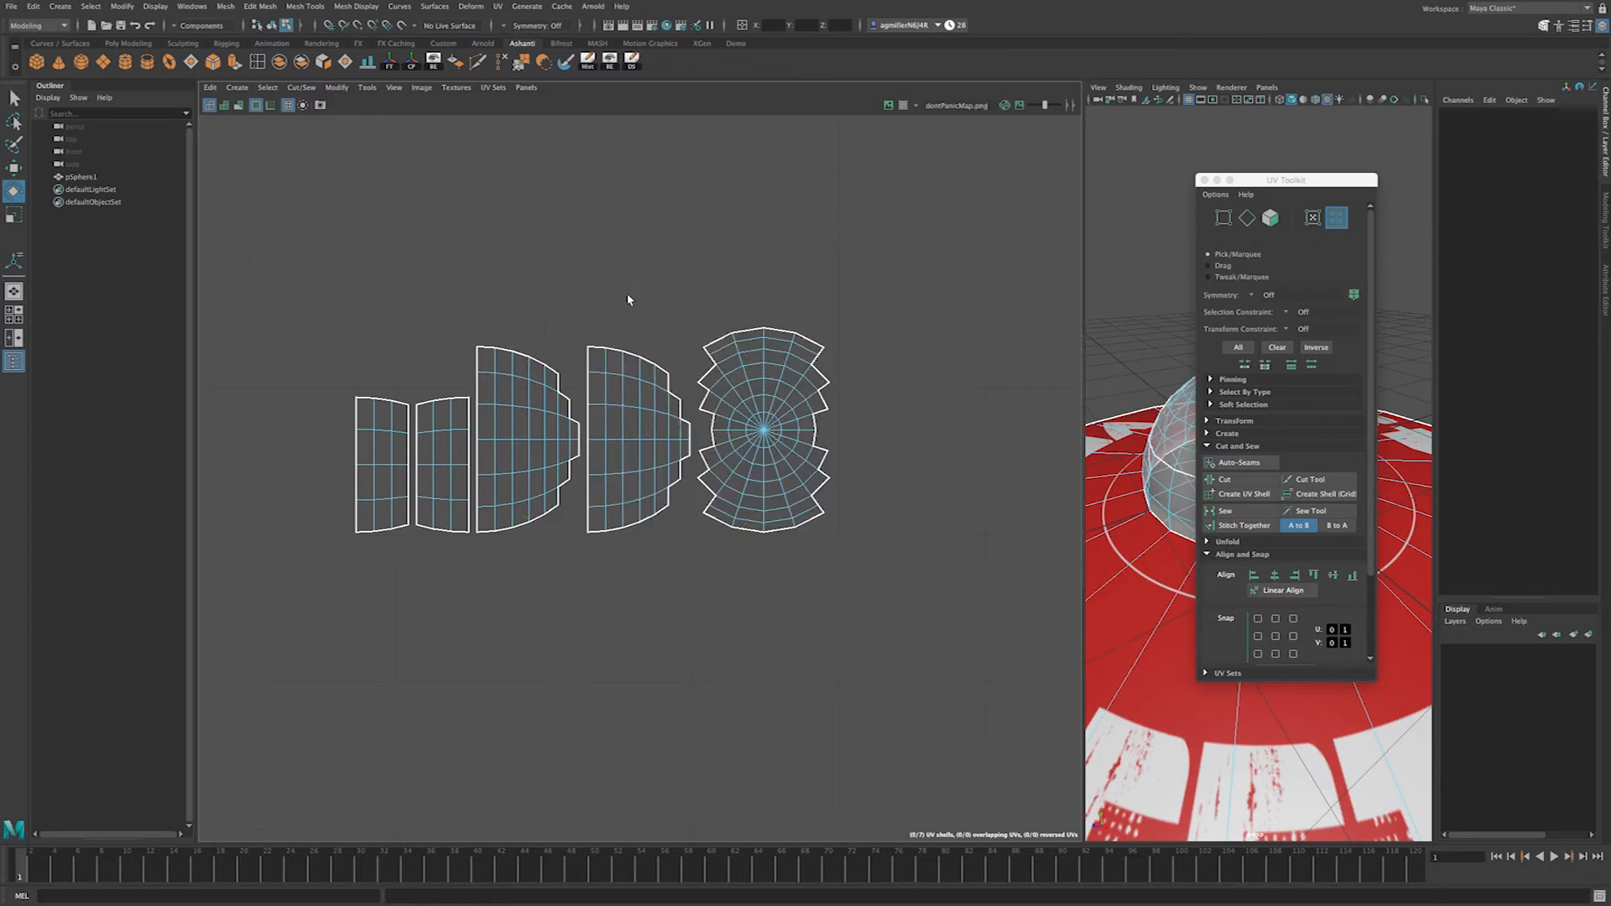
Step: Select the shared edges of the nearer side shell and the round cap shell and stitch the shells together with A to B
right_drag(654, 426, 658, 390)
click(689, 430)
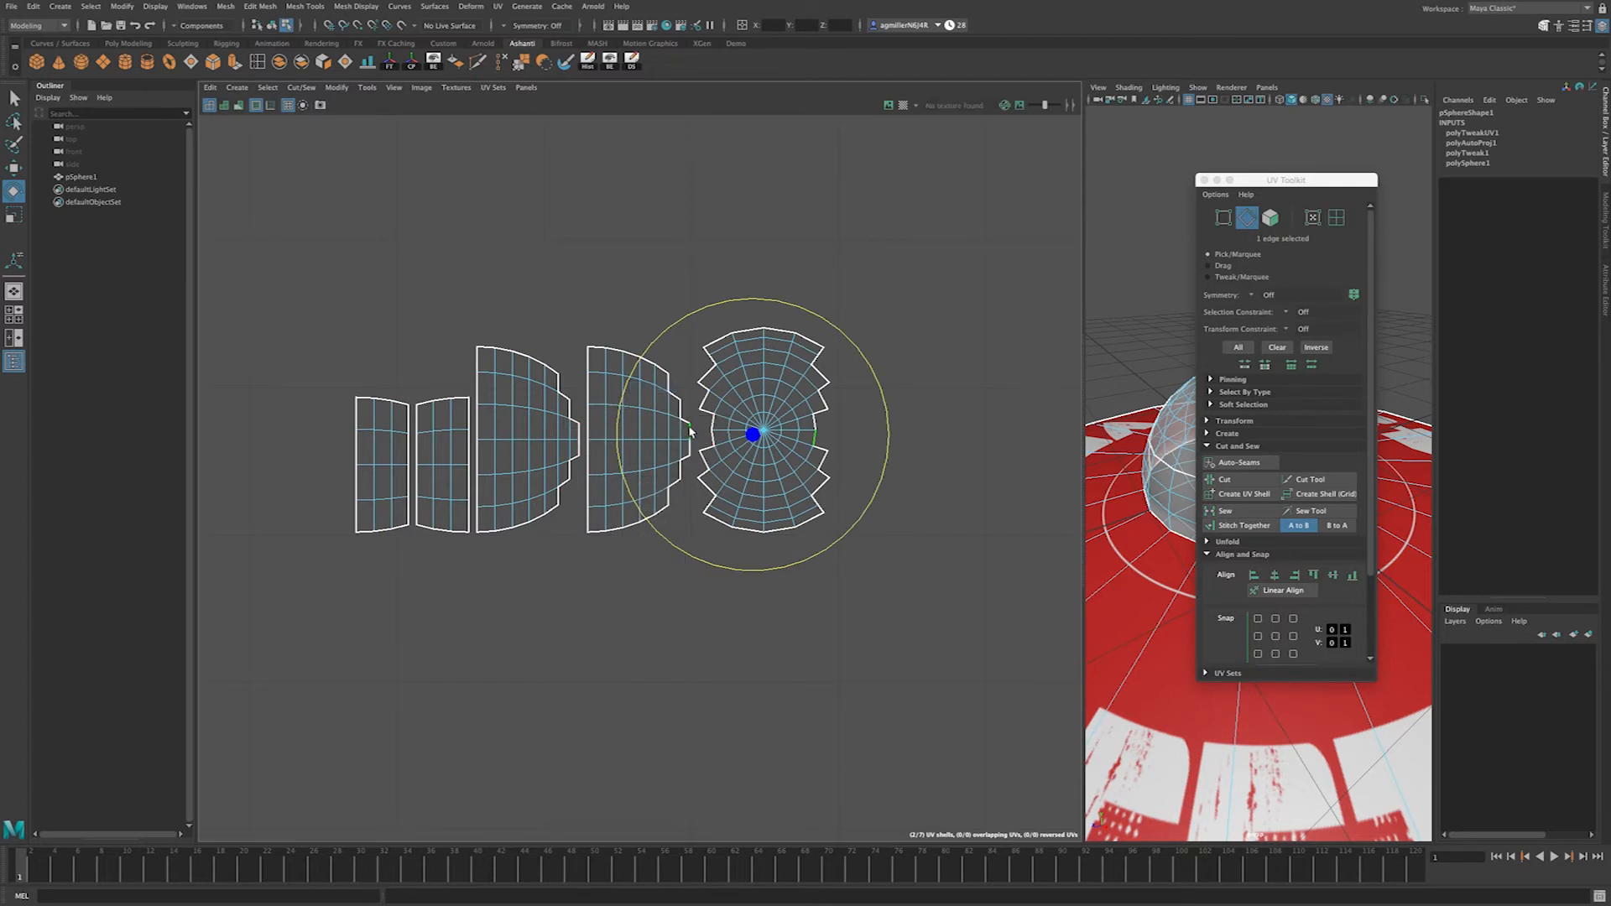
key(q)
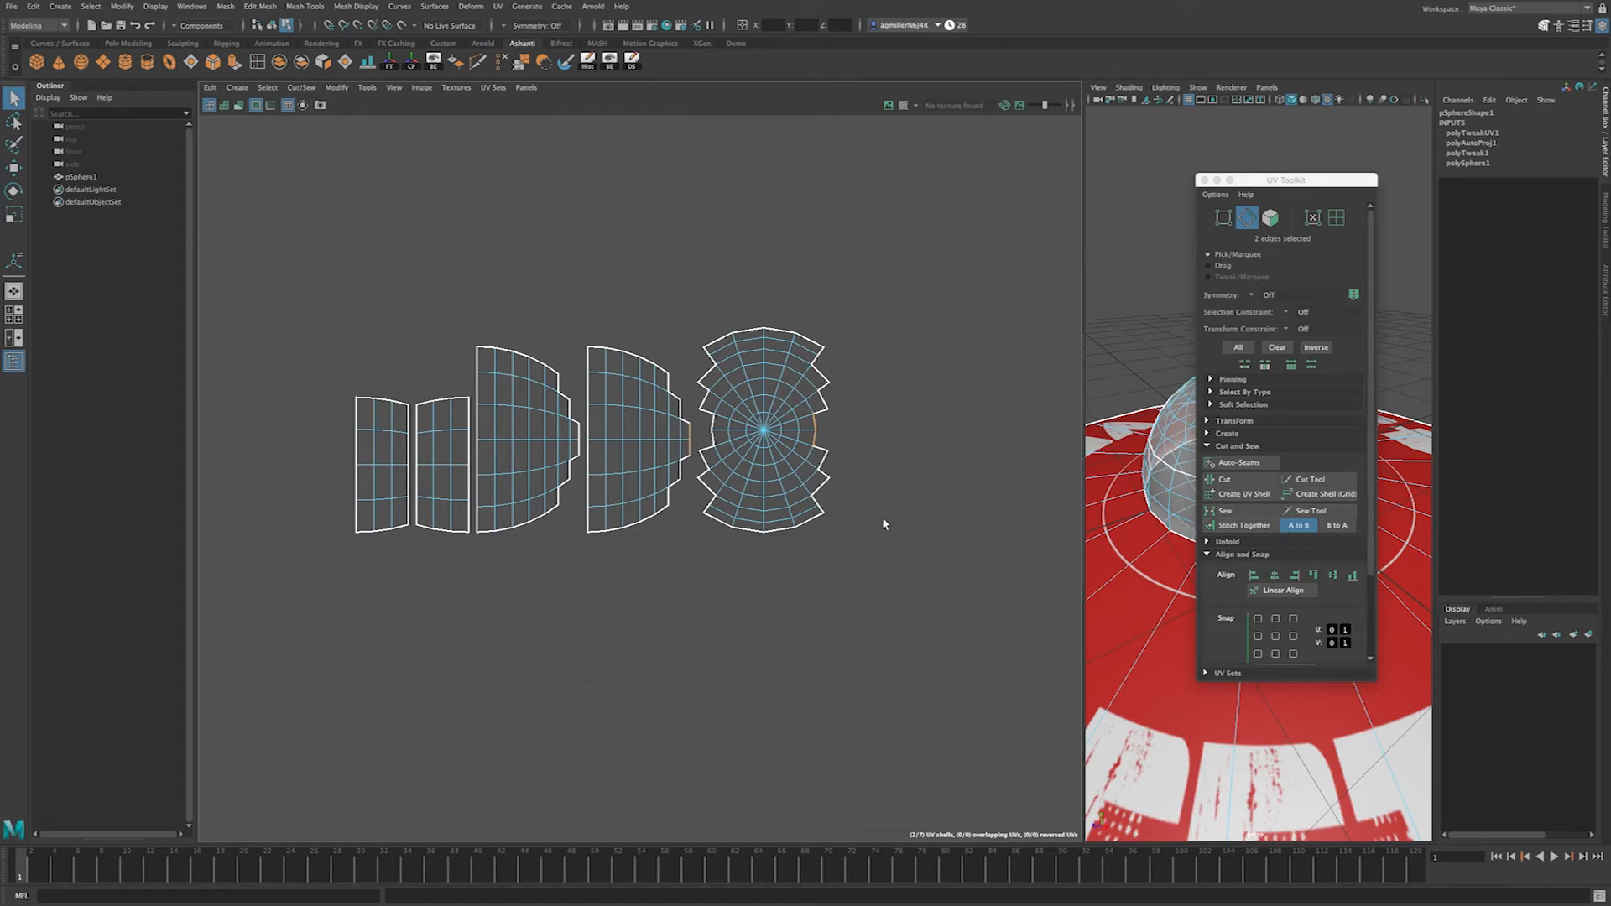
click(1238, 525)
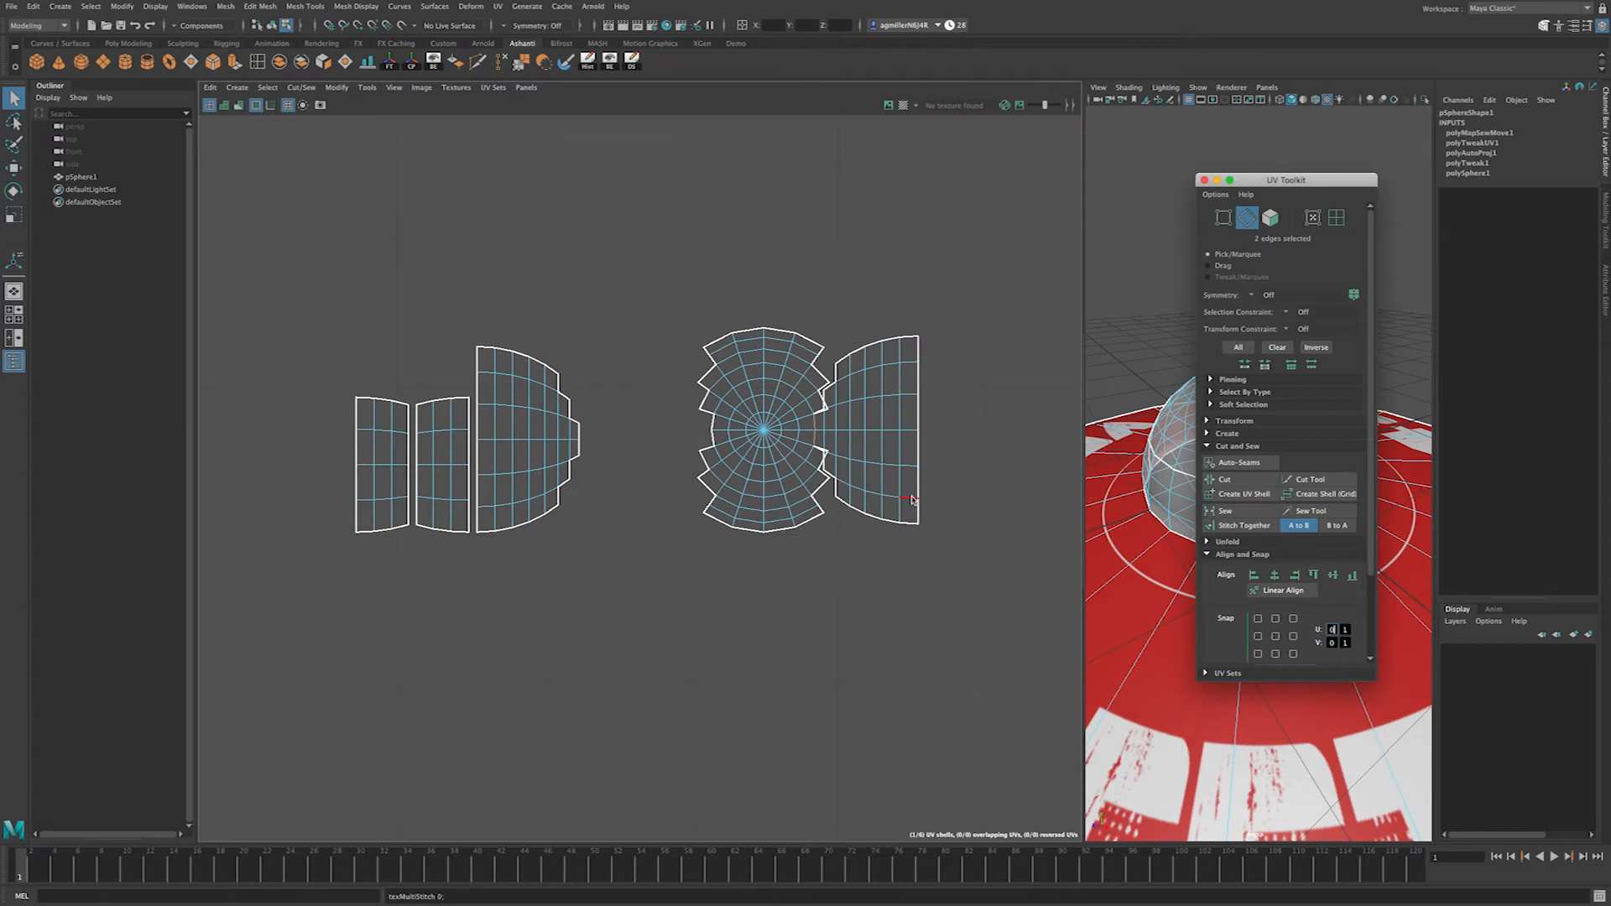
Step: Select the shared edges of the remaining half-dome side shell and the cap shell, try the Sew command and undo it
click(580, 433)
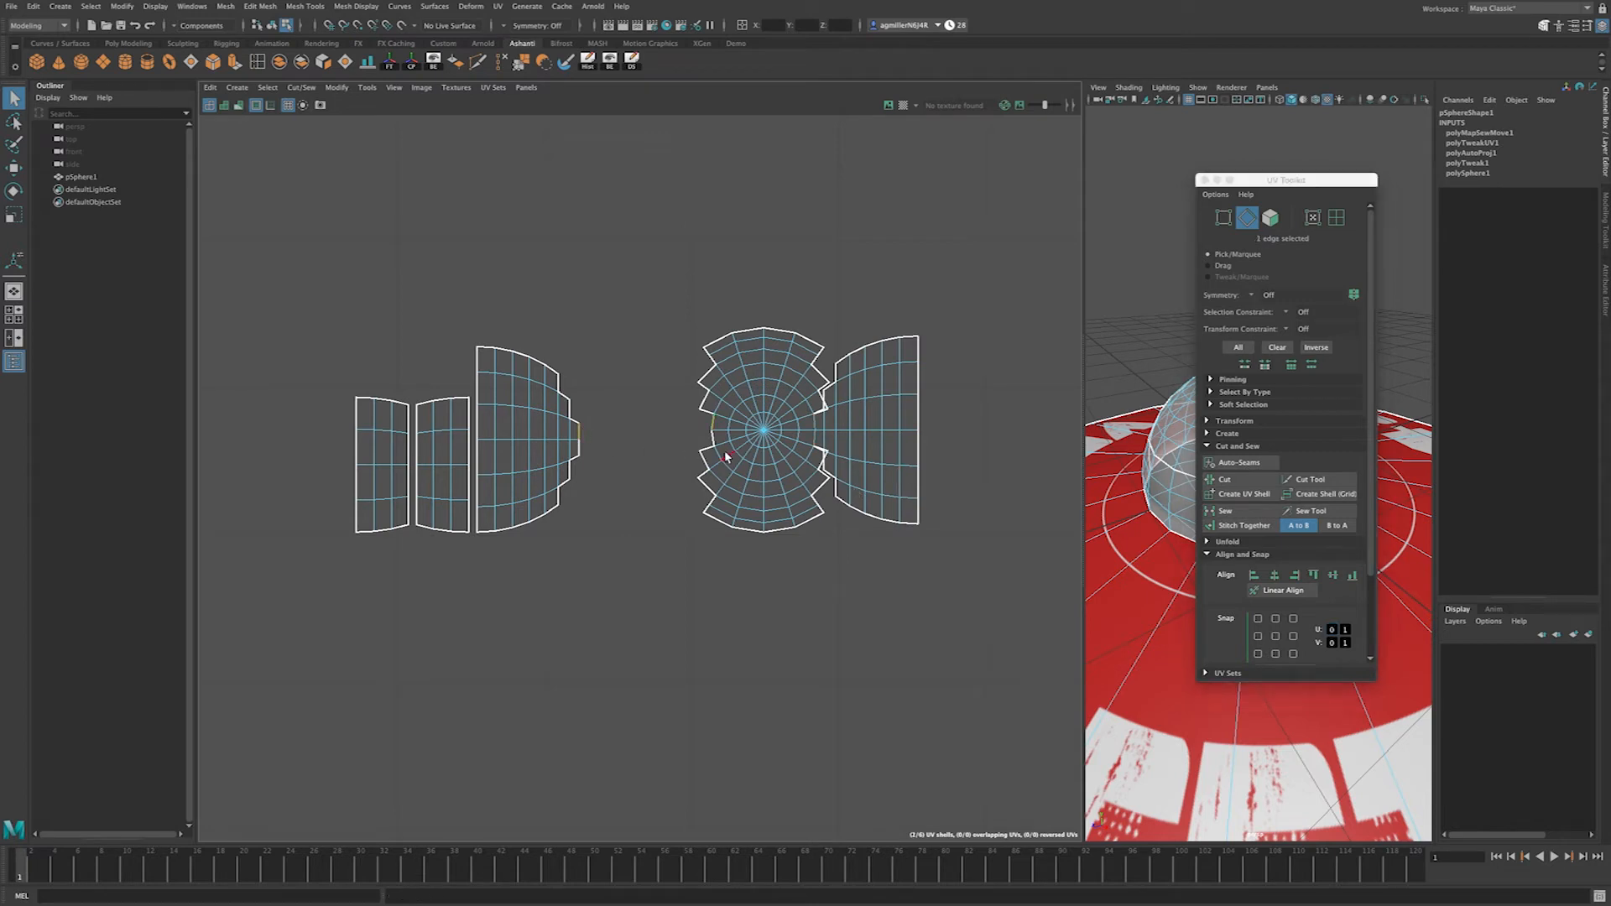
shift+click(589, 453)
click(1232, 511)
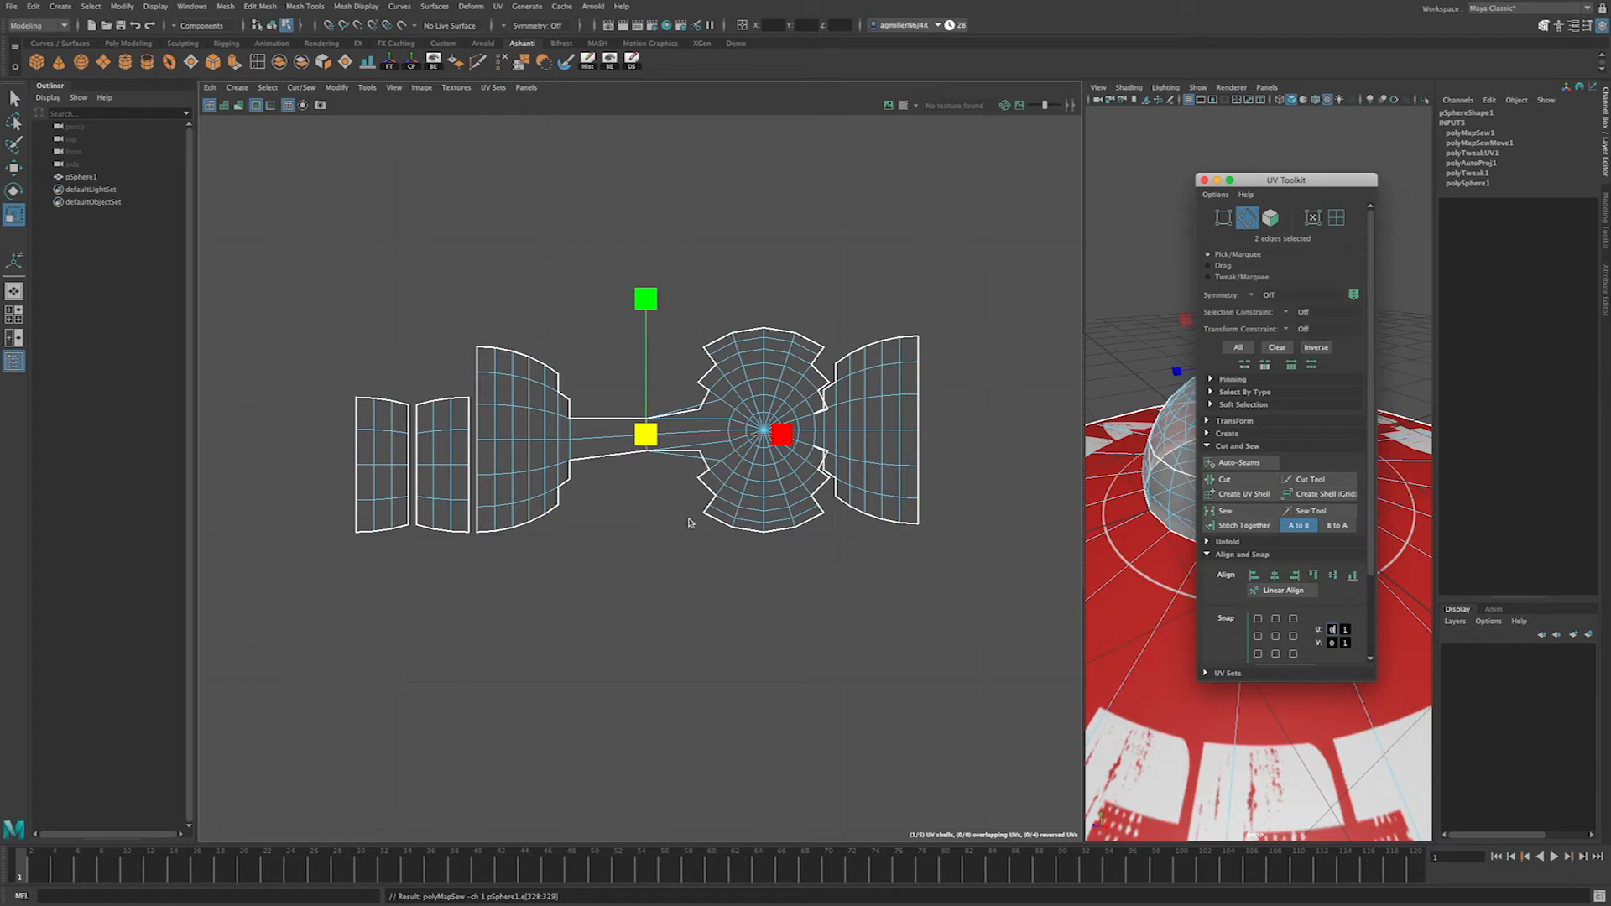
click(612, 540)
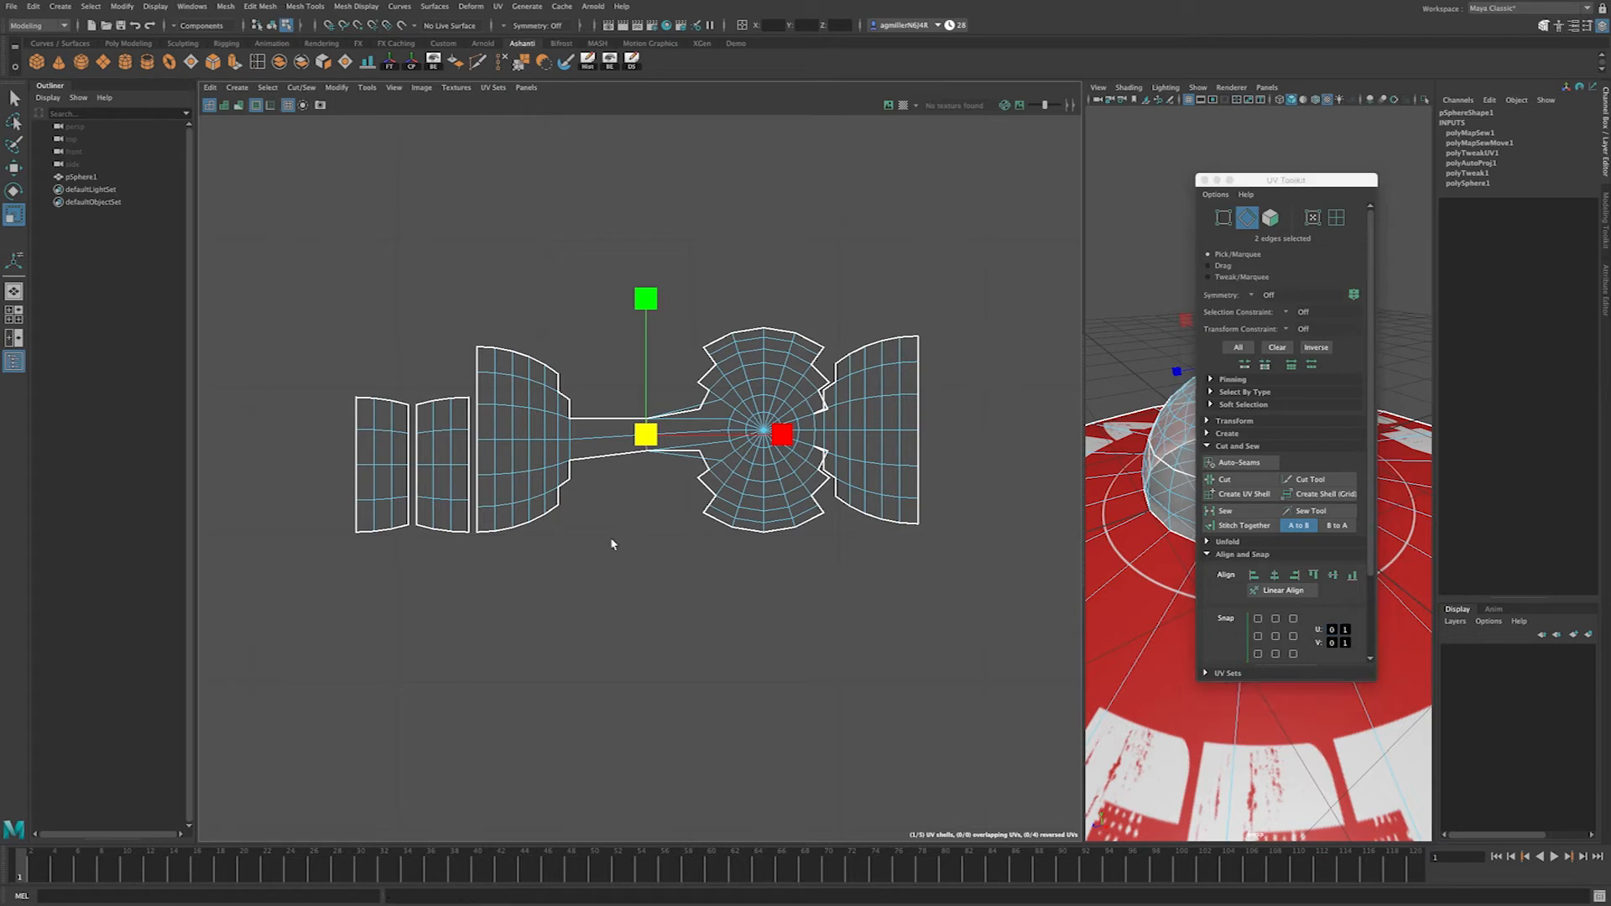
key(ctrl+z)
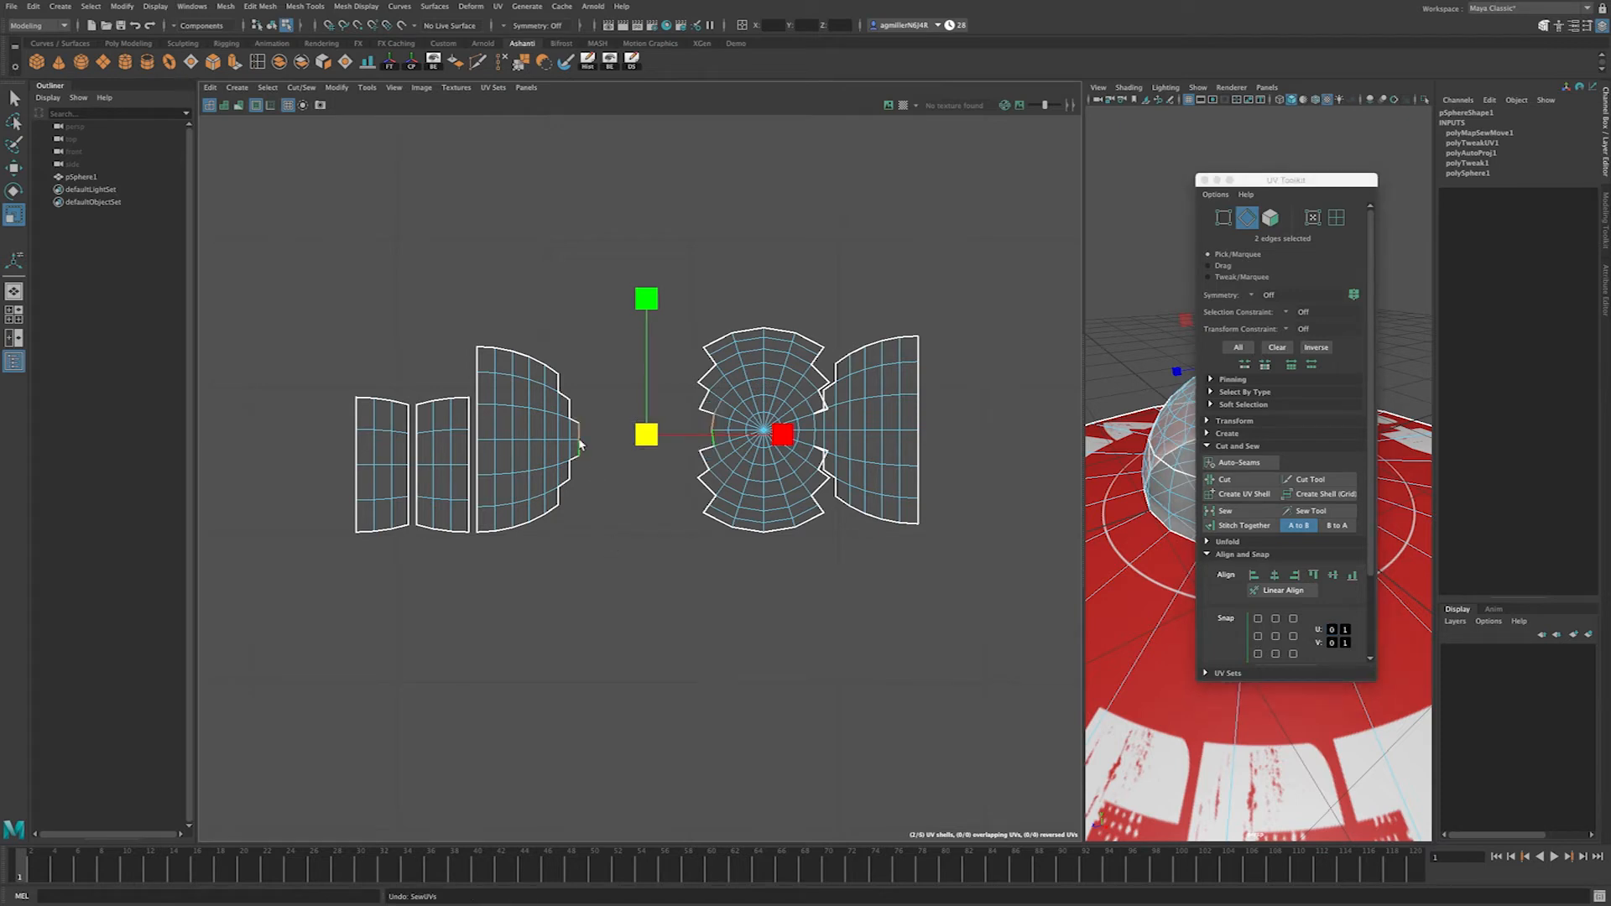
Step: Stitch the remaining half-dome side shell to the cap shell along the selected edges, using A to B
click(1245, 526)
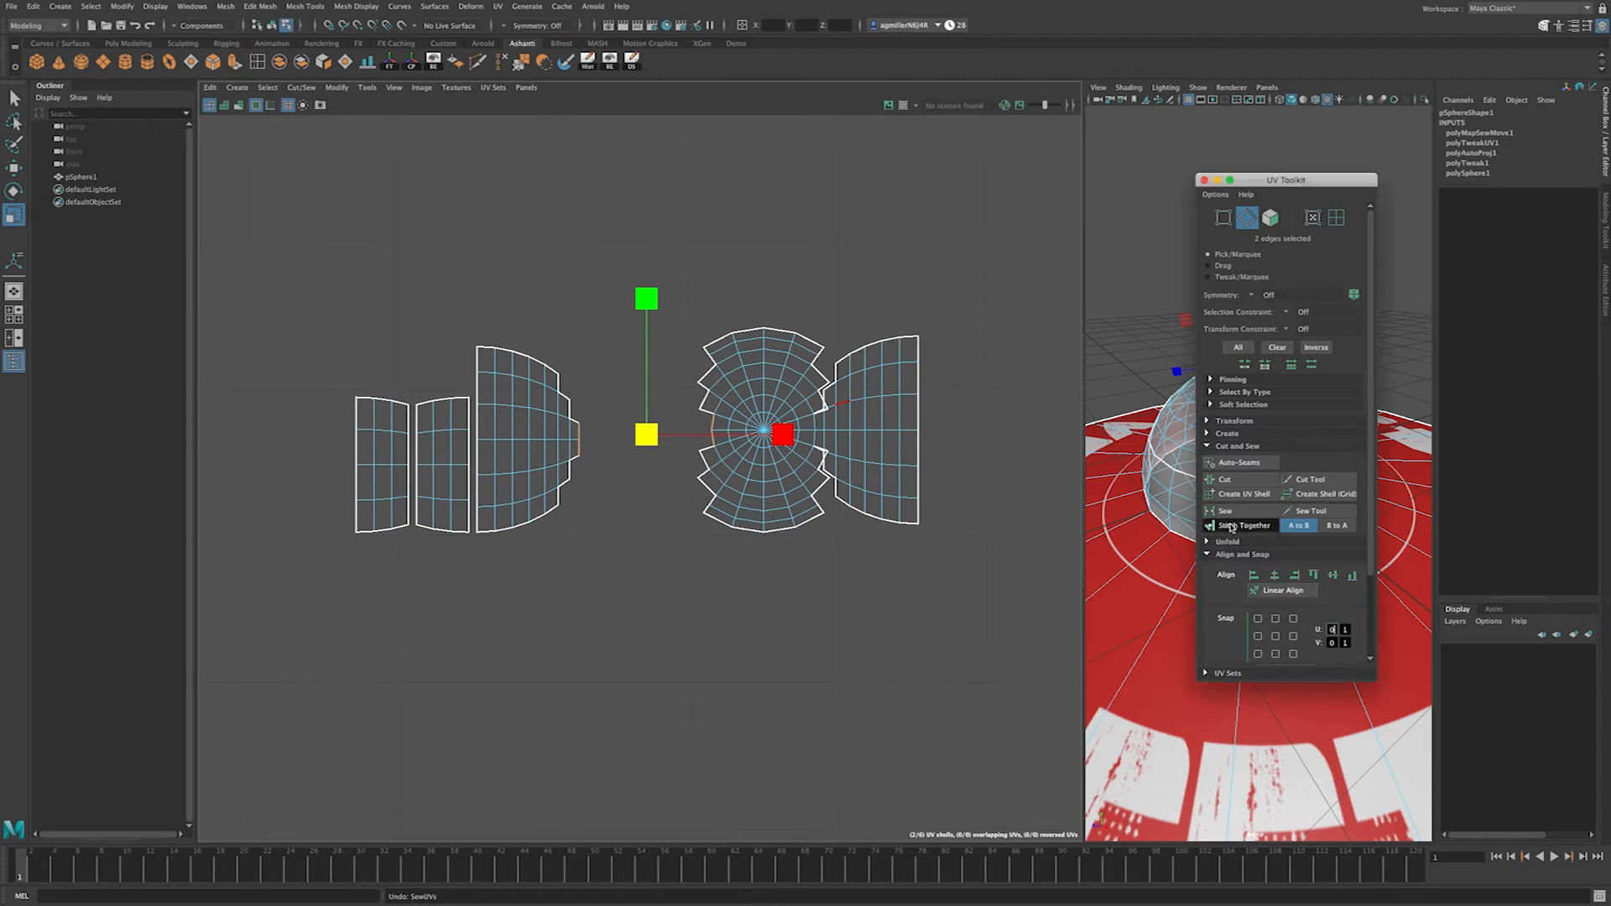
scroll(769, 420, up, 6)
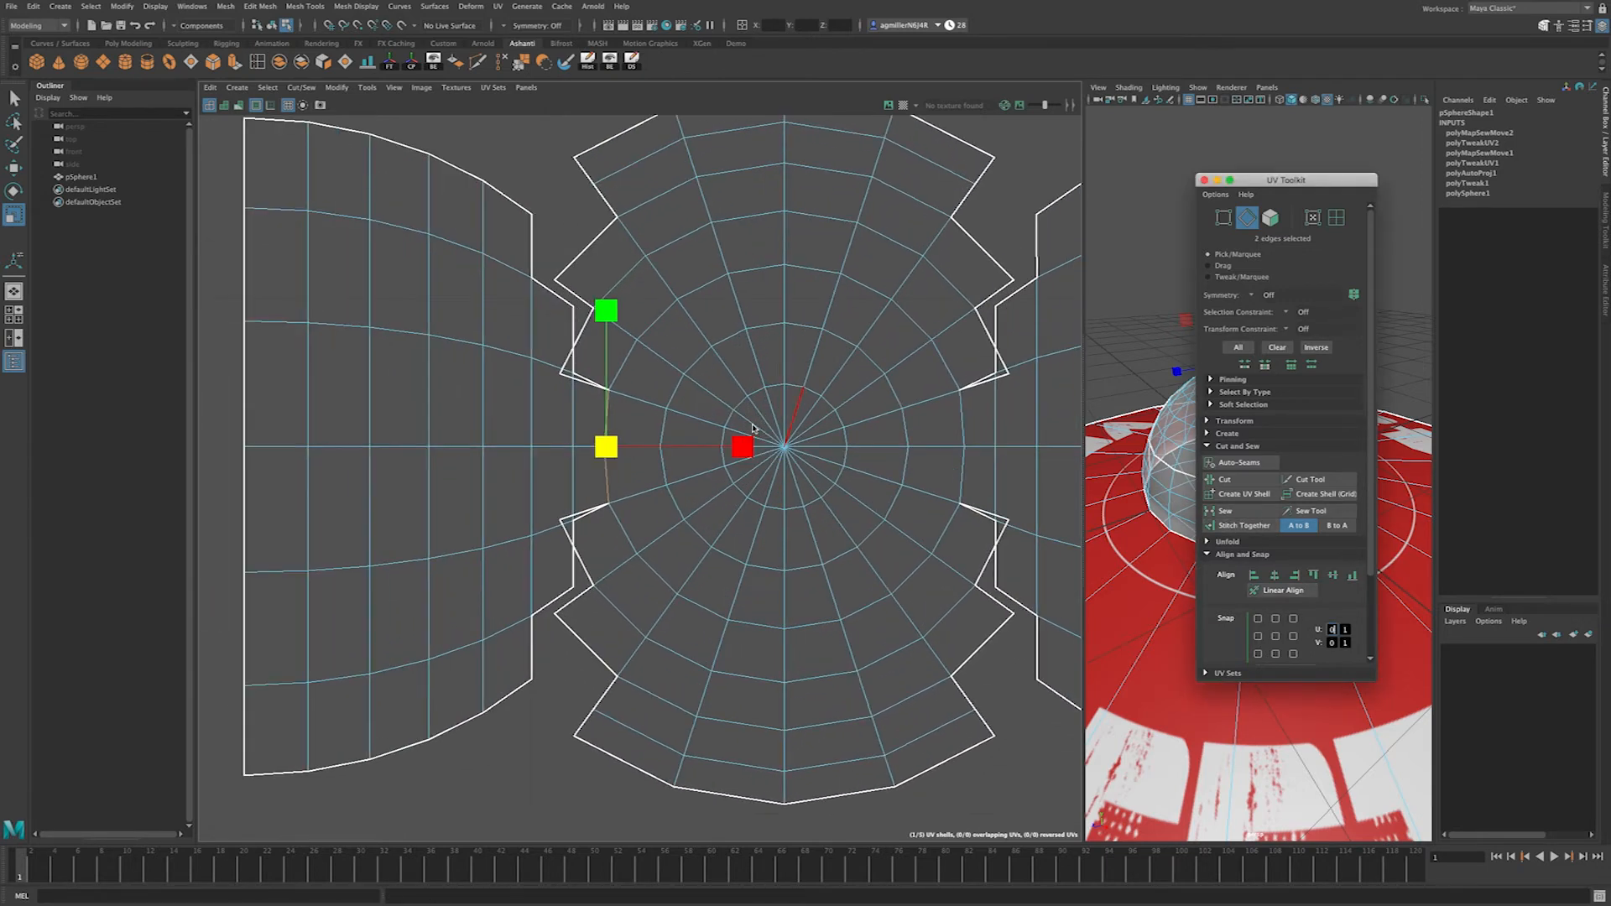
Step: Select the four split edges along the upper seam between the left half-dome side and the round cap, and sew them
click(576, 341)
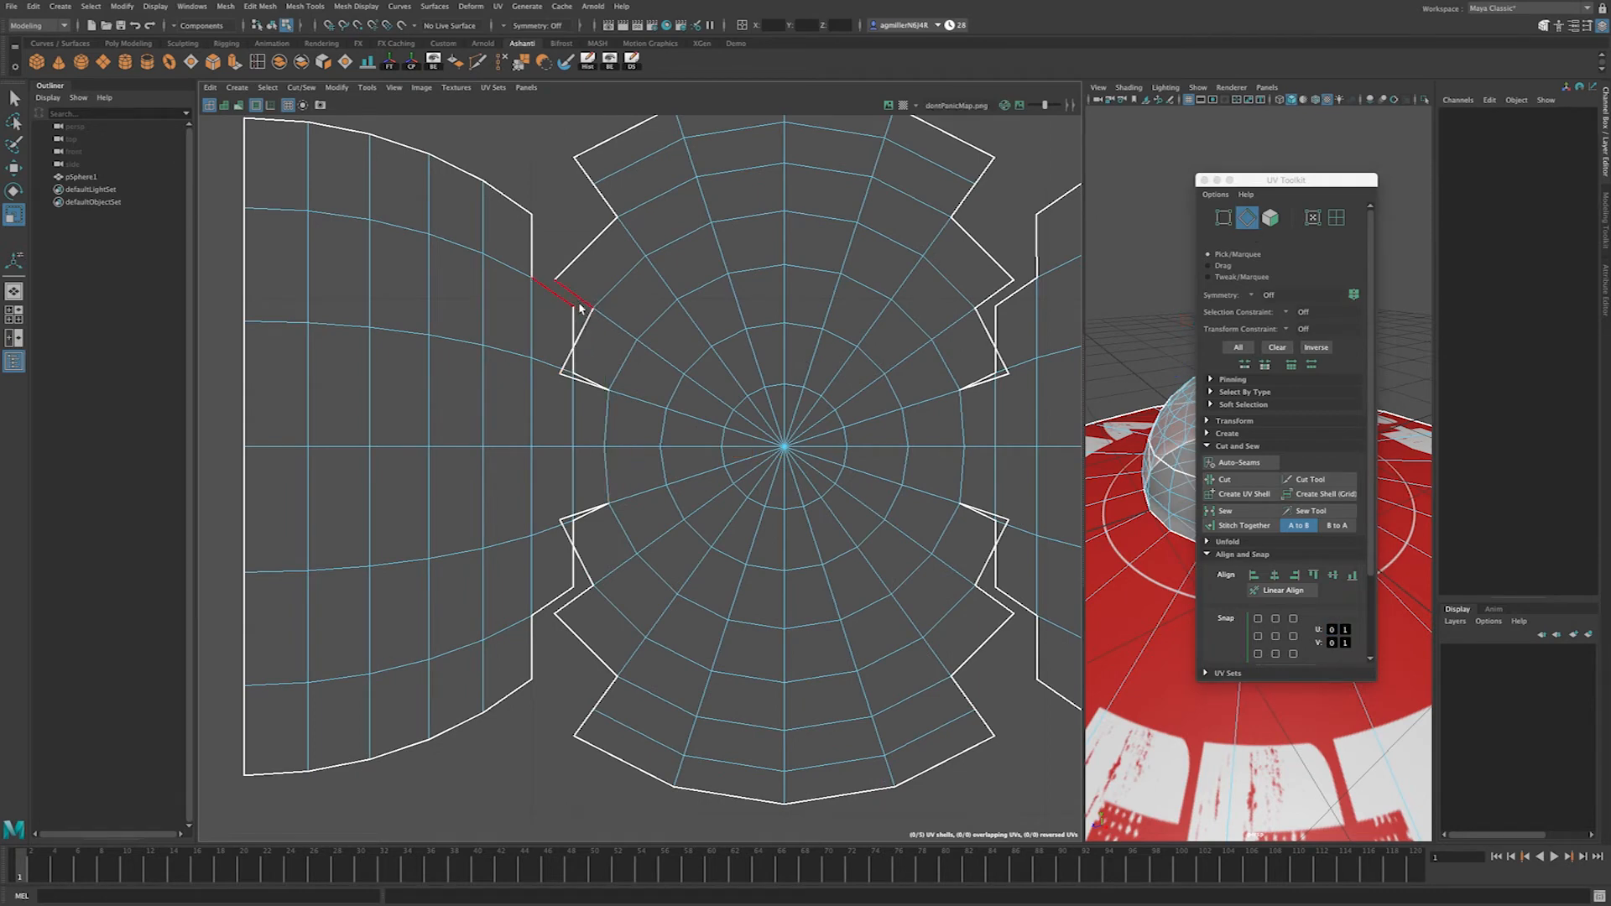
click(585, 329)
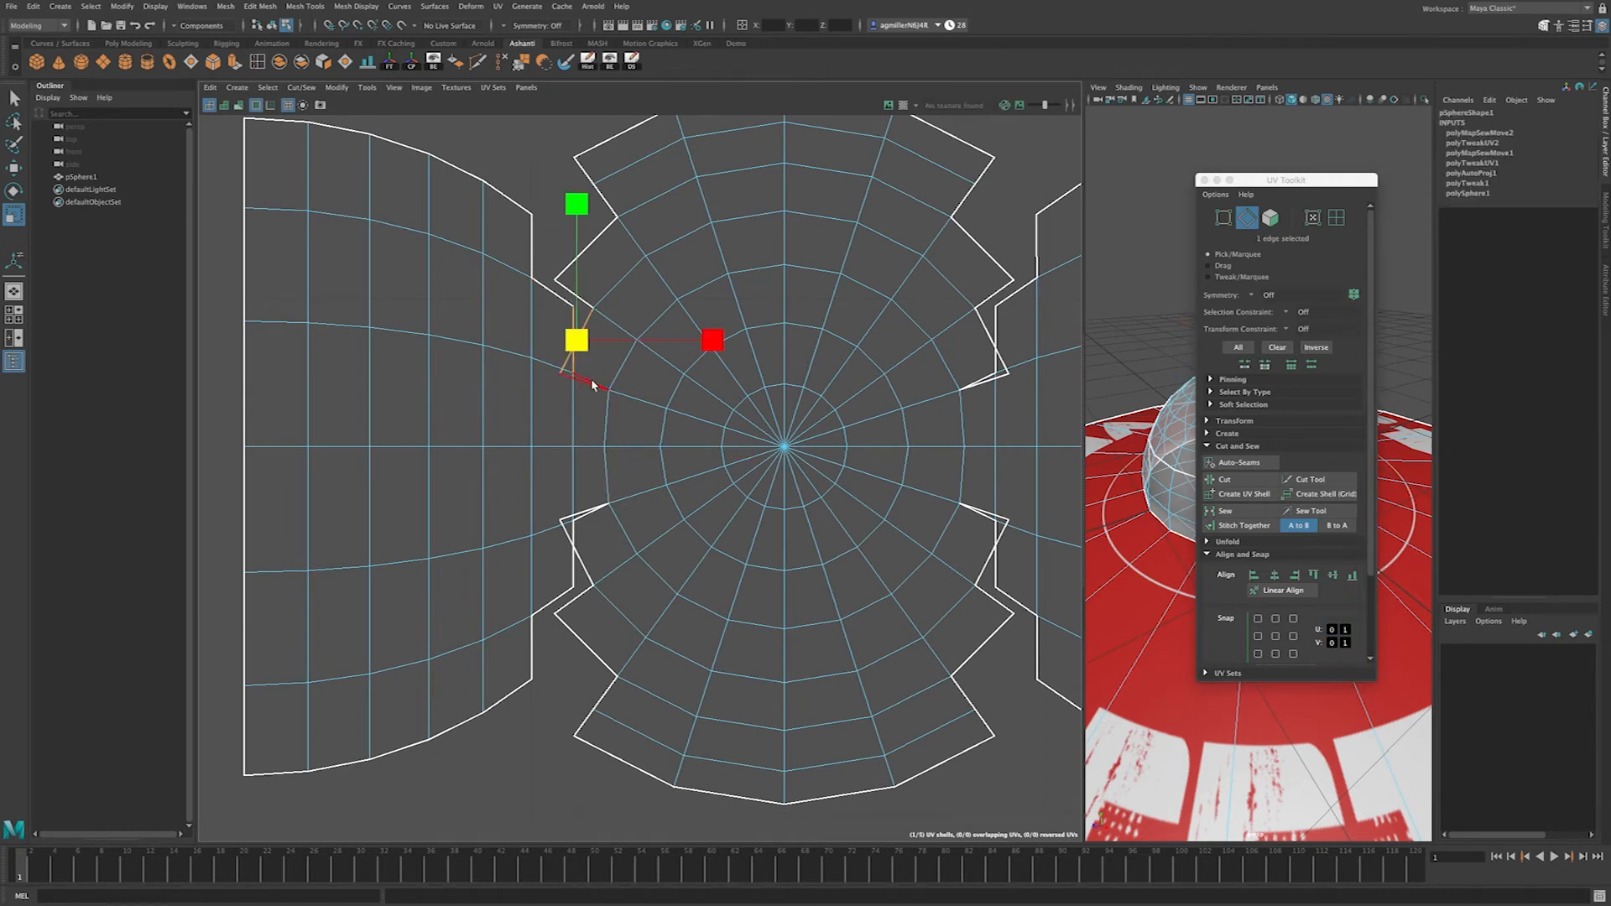
shift+click(592, 384)
shift+click(569, 291)
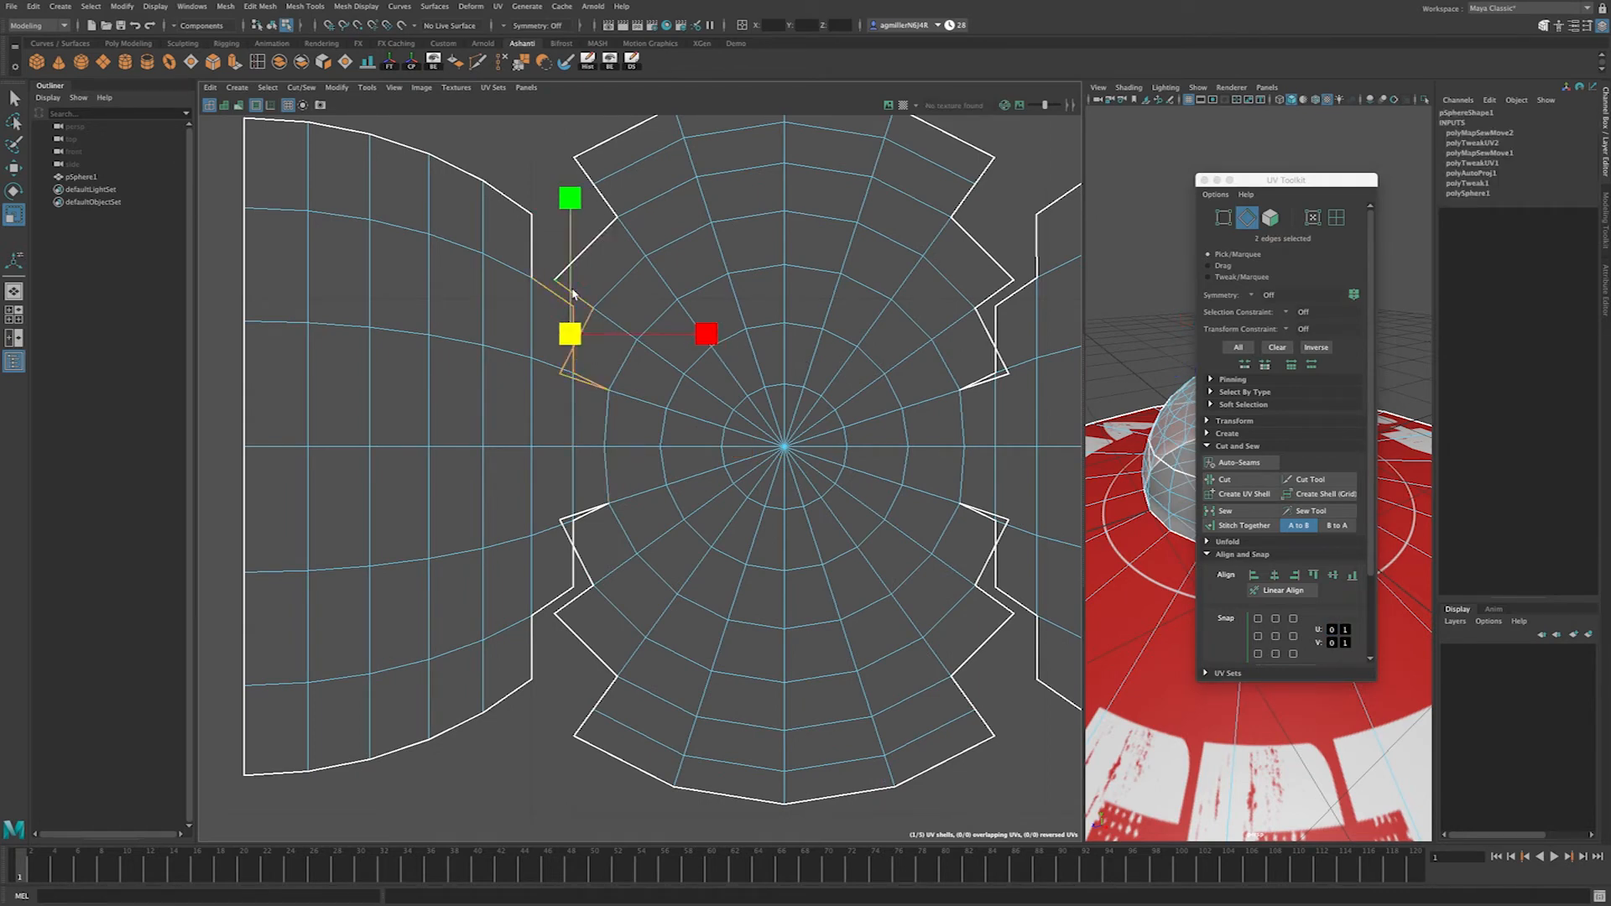
shift+click(599, 245)
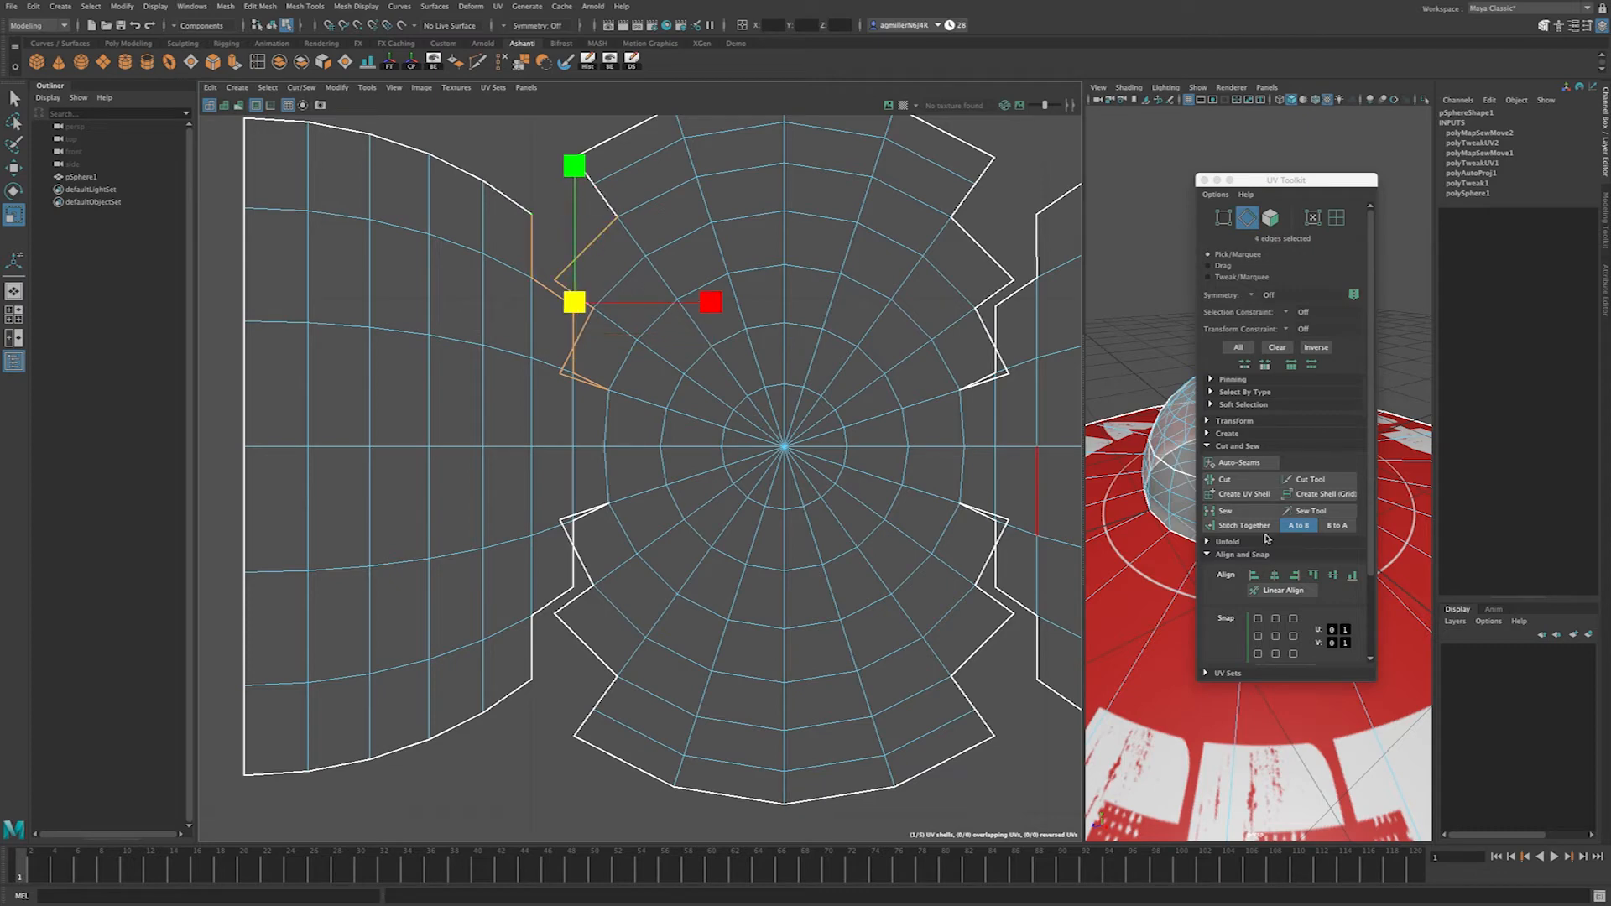
click(1227, 511)
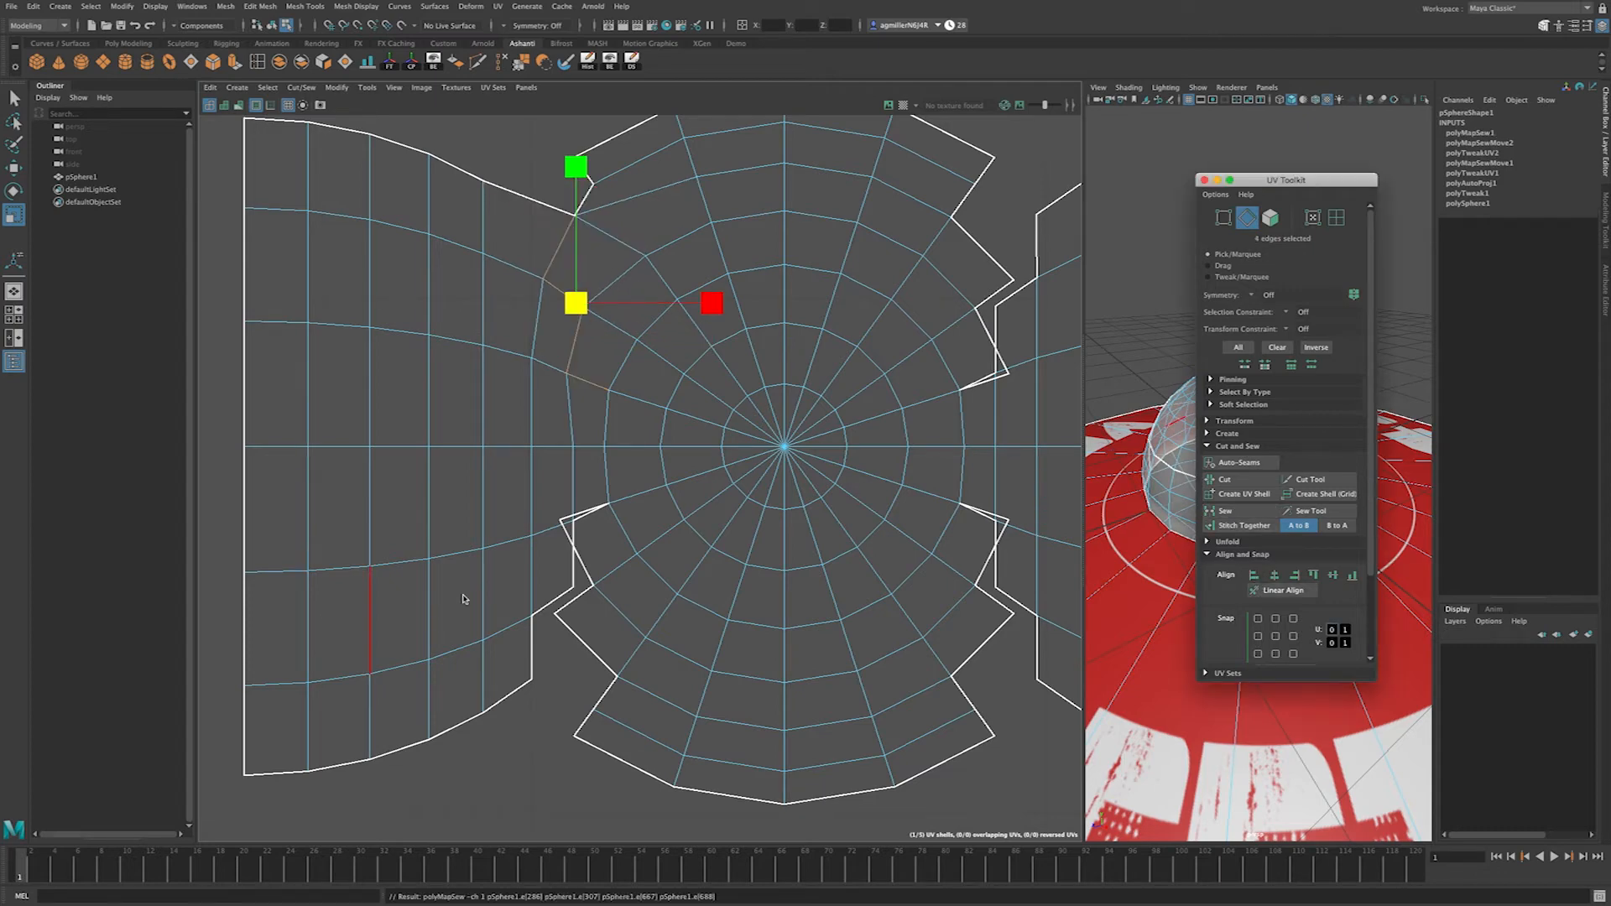
Step: Select the four split edges along the lower seam between the left half-dome side and the cap, and sew them
click(585, 517)
shift+click(586, 563)
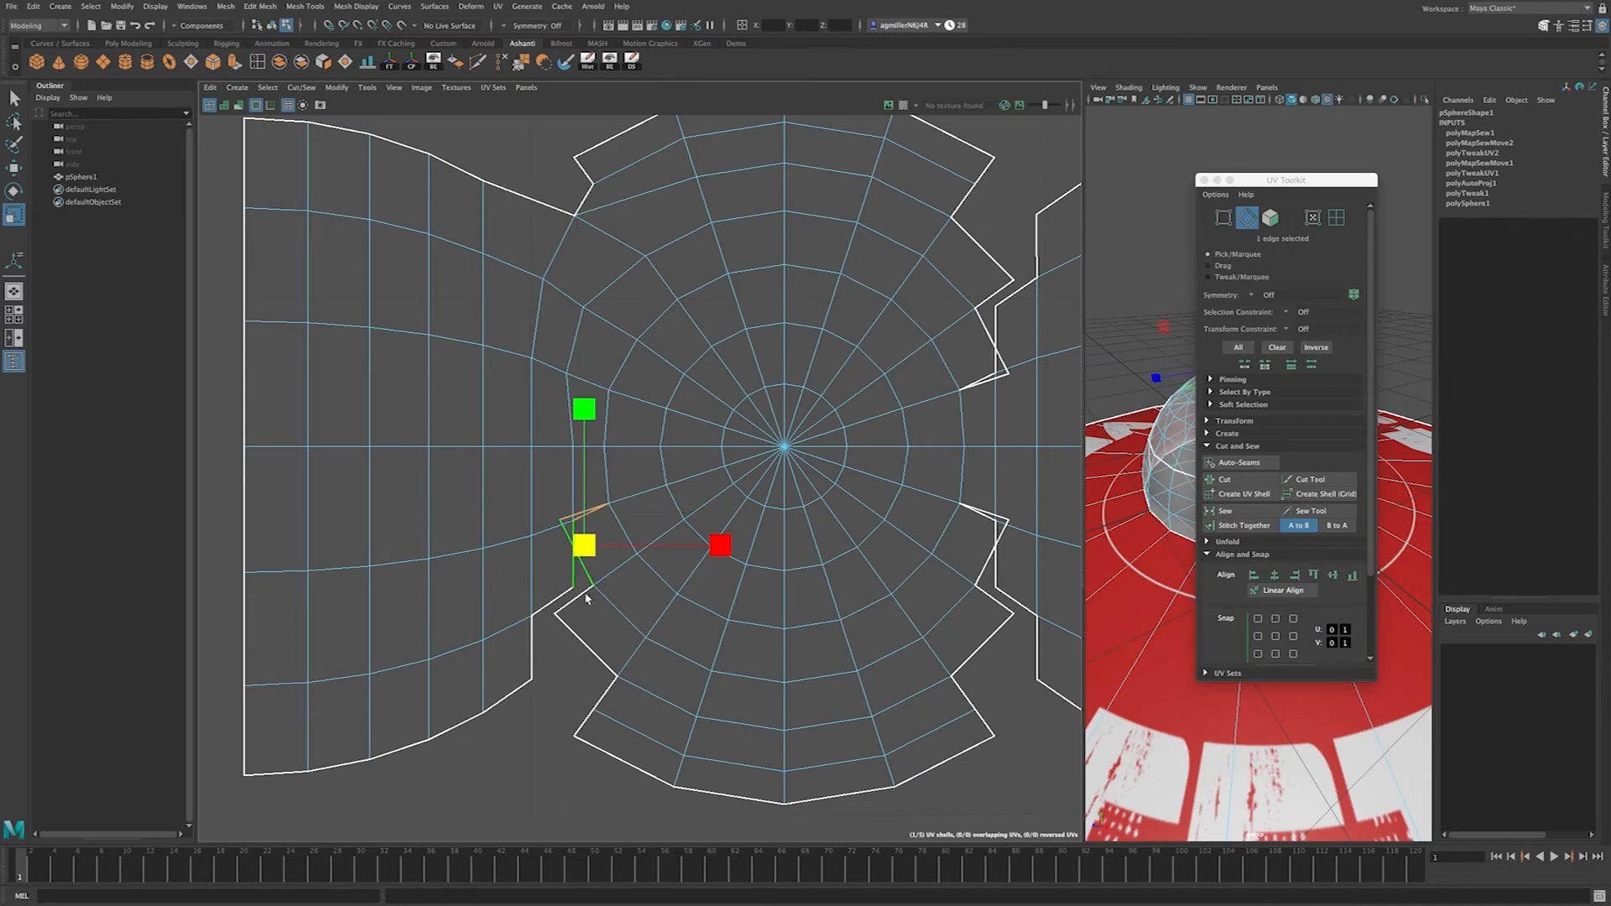
shift+click(577, 604)
shift+click(571, 639)
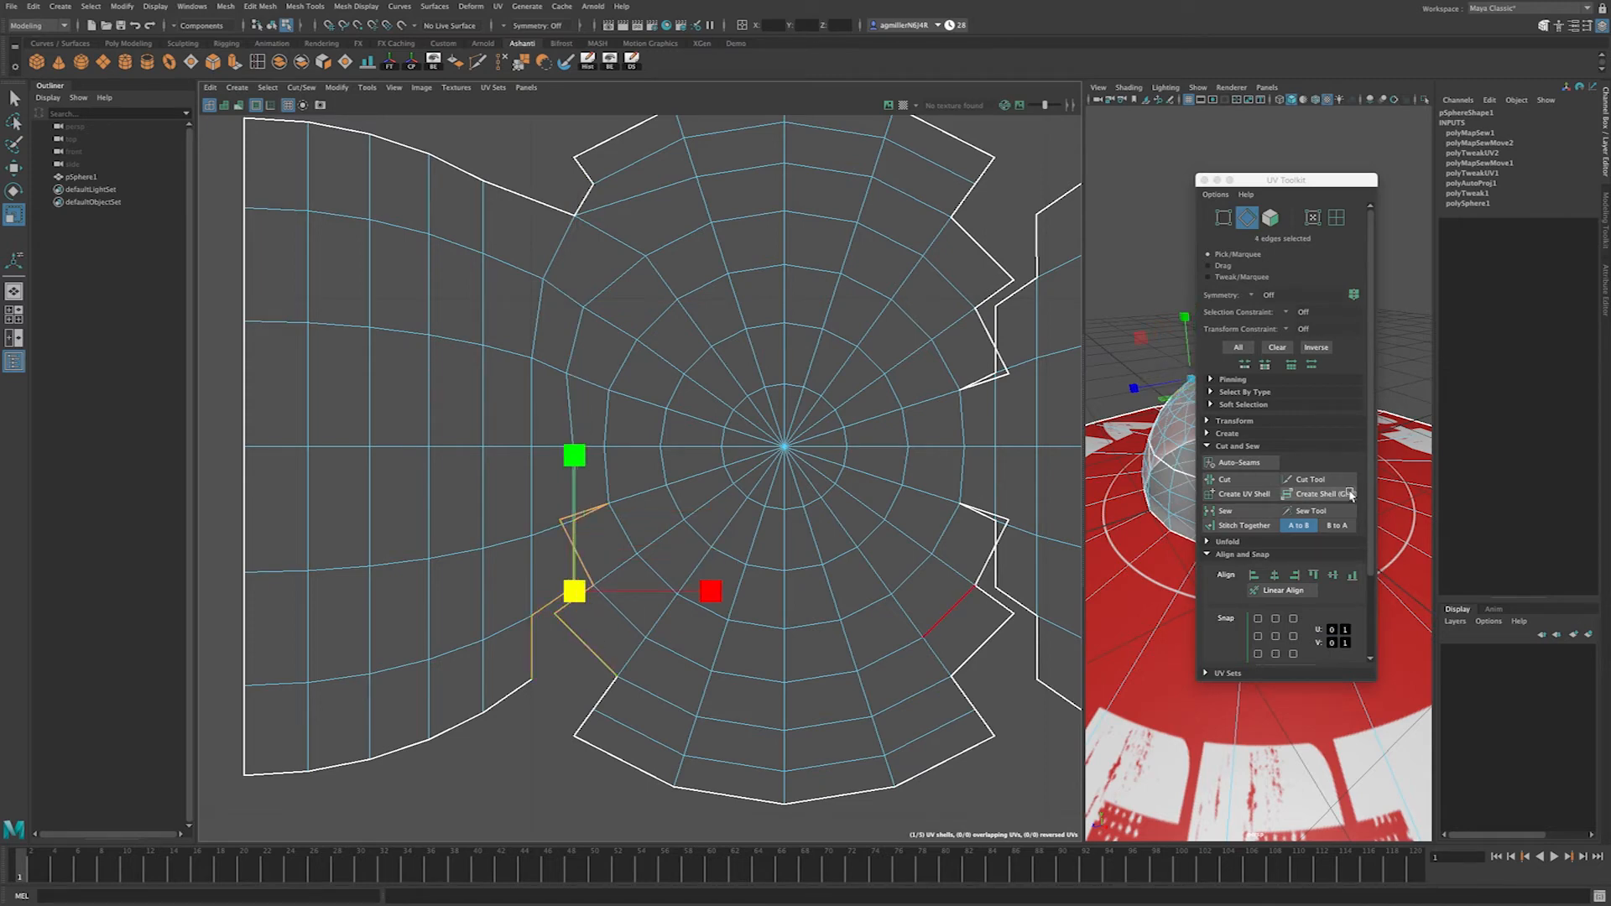
click(1241, 517)
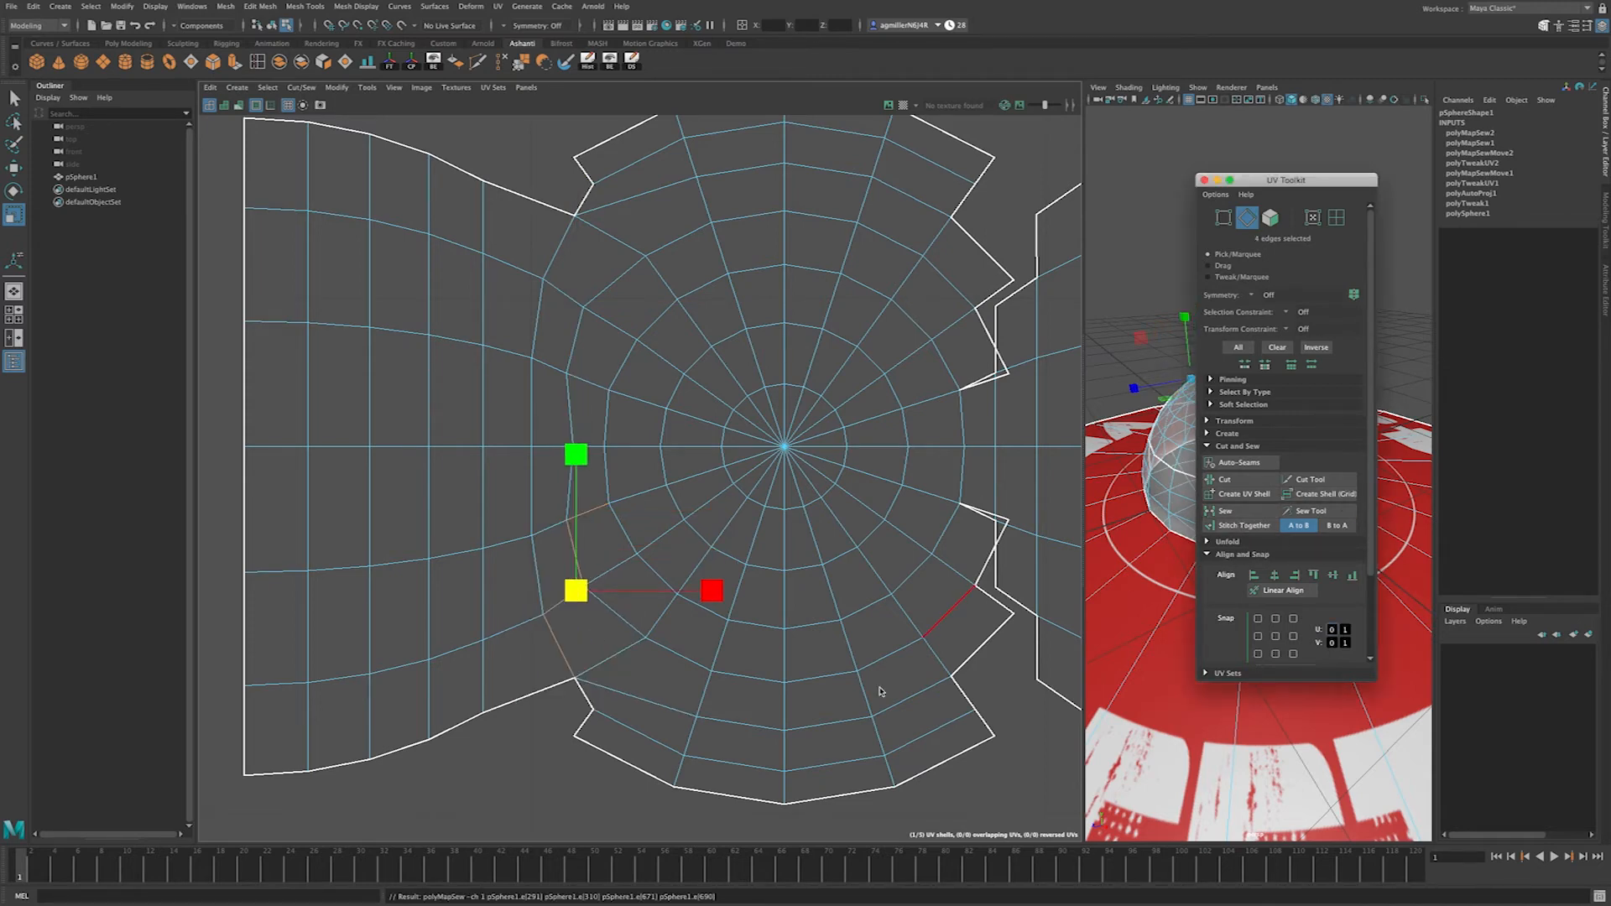
Step: Sew the two remaining open edges at the outer end of the lower-left seam between the side piece and the cap
click(585, 723)
shift+click(585, 726)
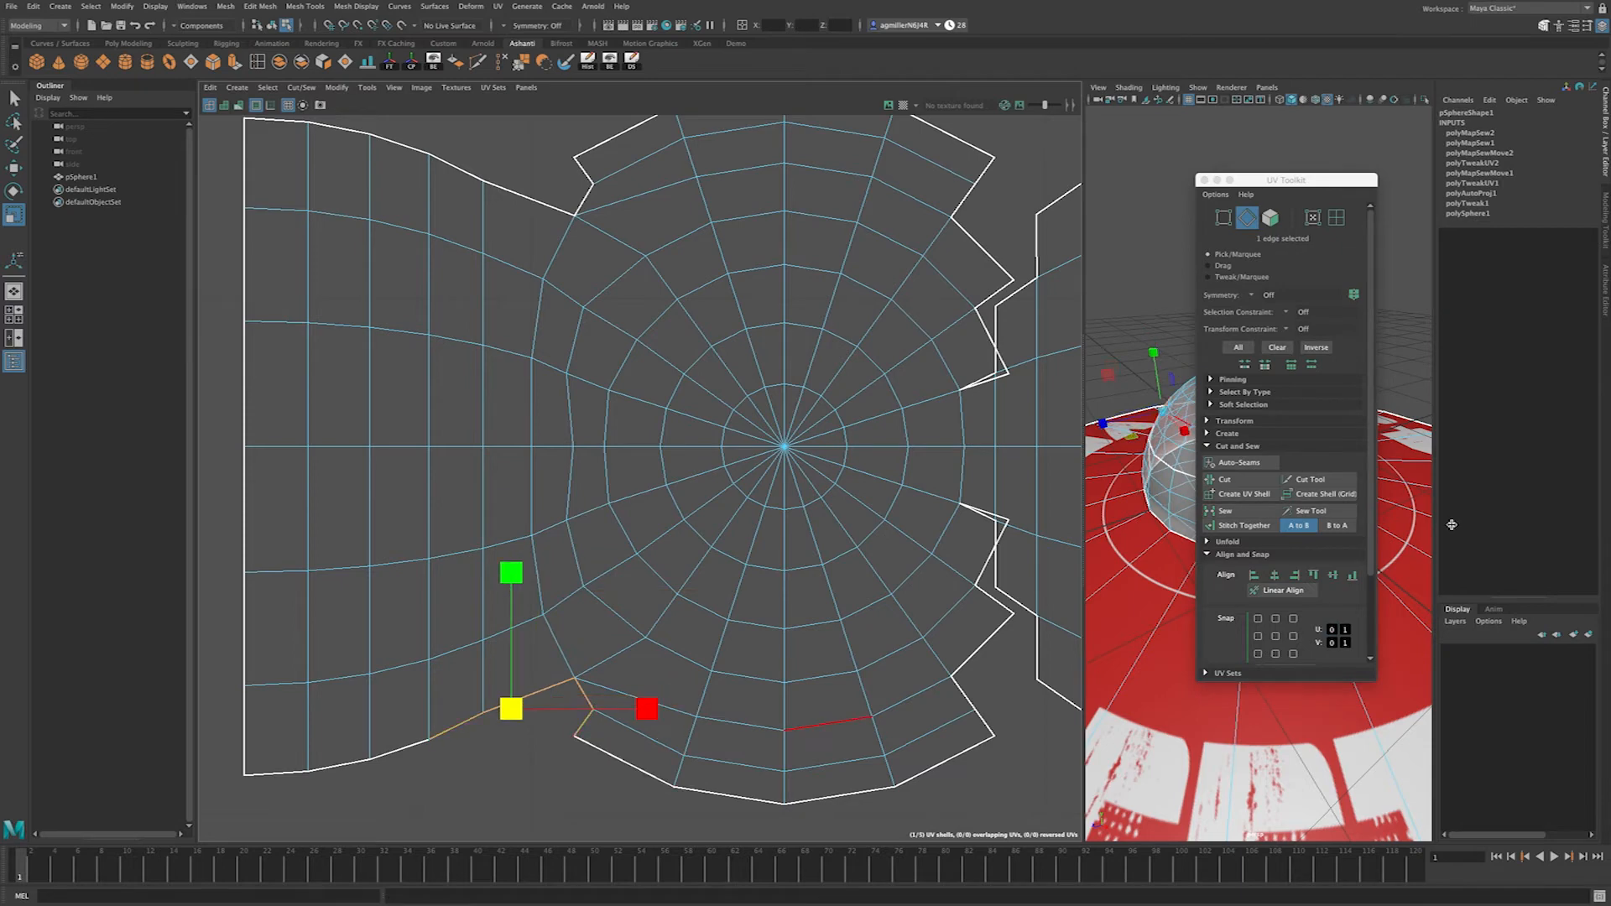
click(1227, 512)
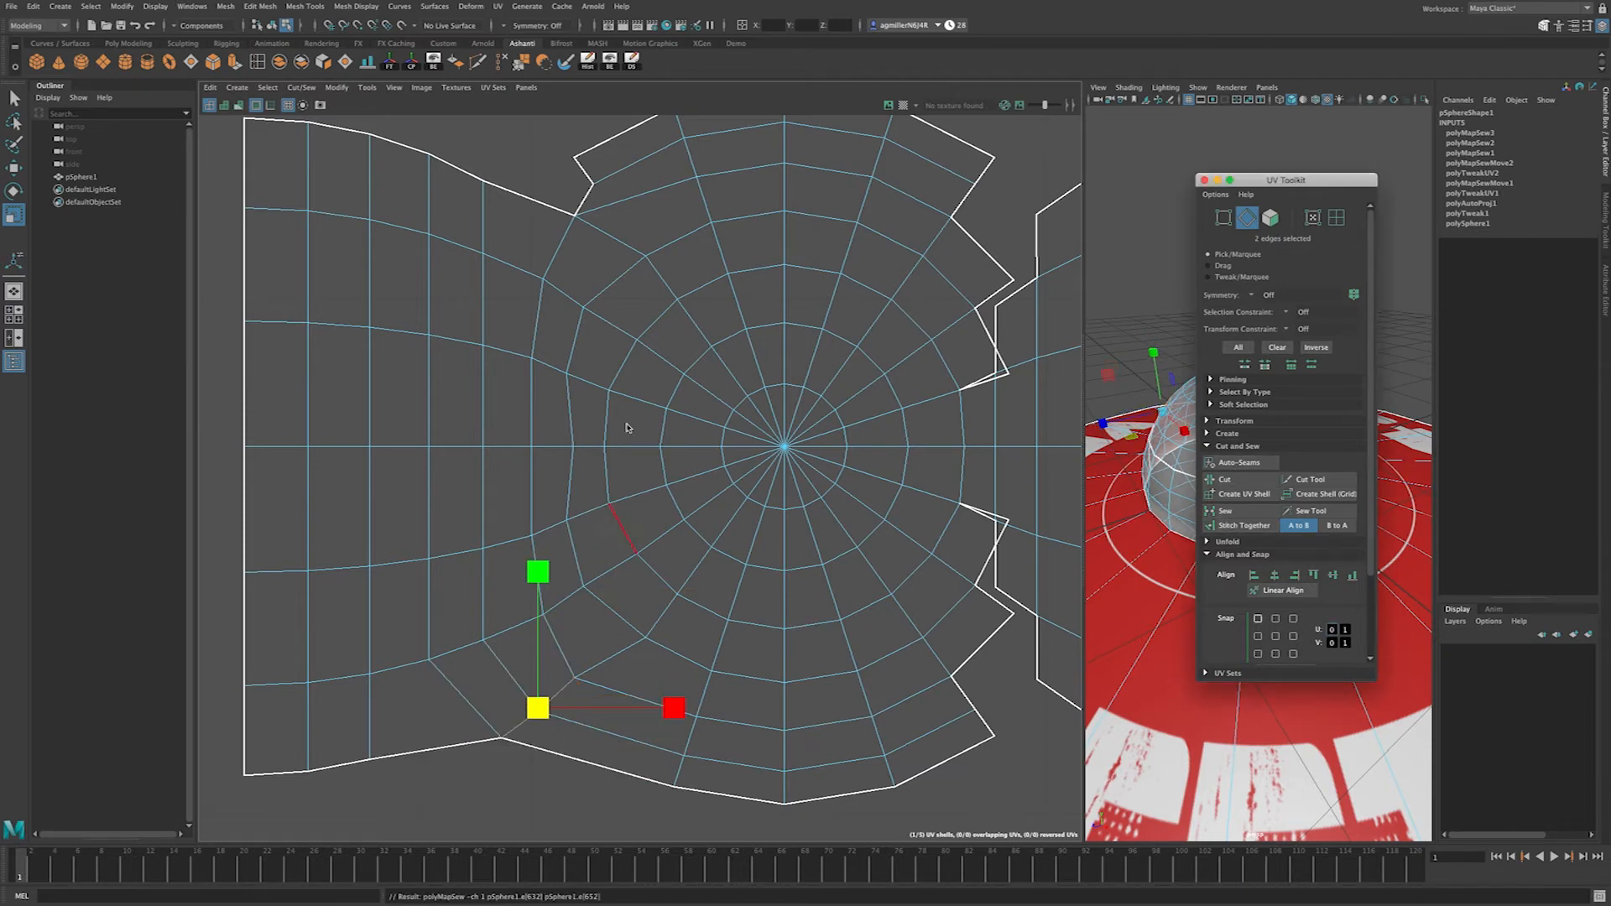
Step: Sew the two remaining open edges at the outer end of the upper-left seam between the side piece and the cap
scroll(723, 411, down, 2)
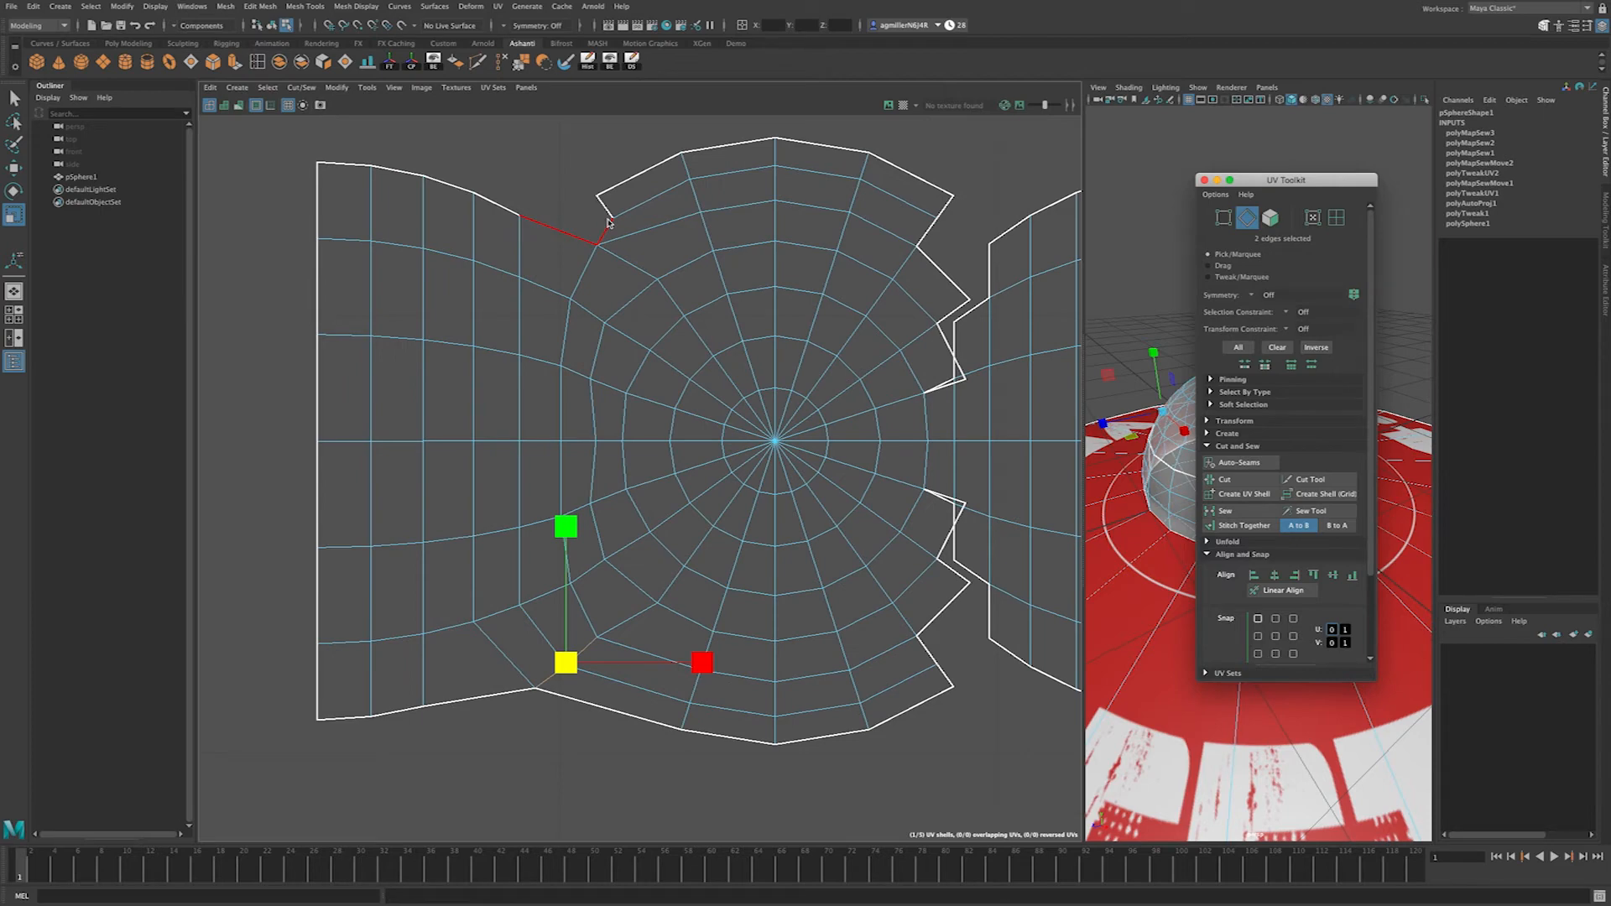
click(609, 238)
shift+click(607, 208)
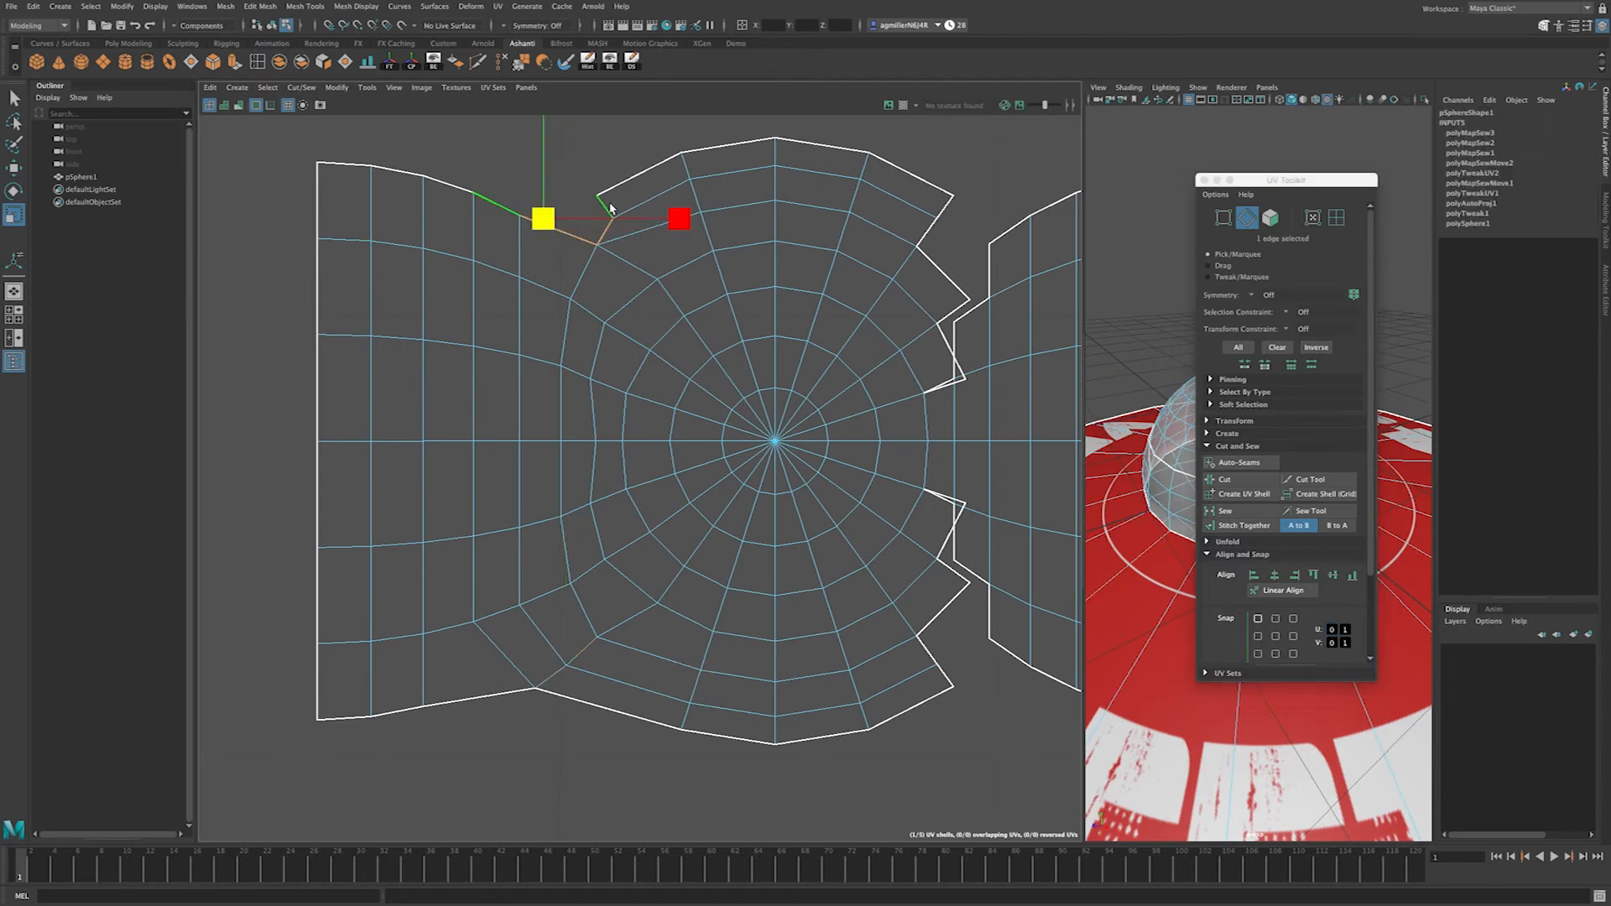
click(599, 227)
click(605, 210)
shift+click(606, 235)
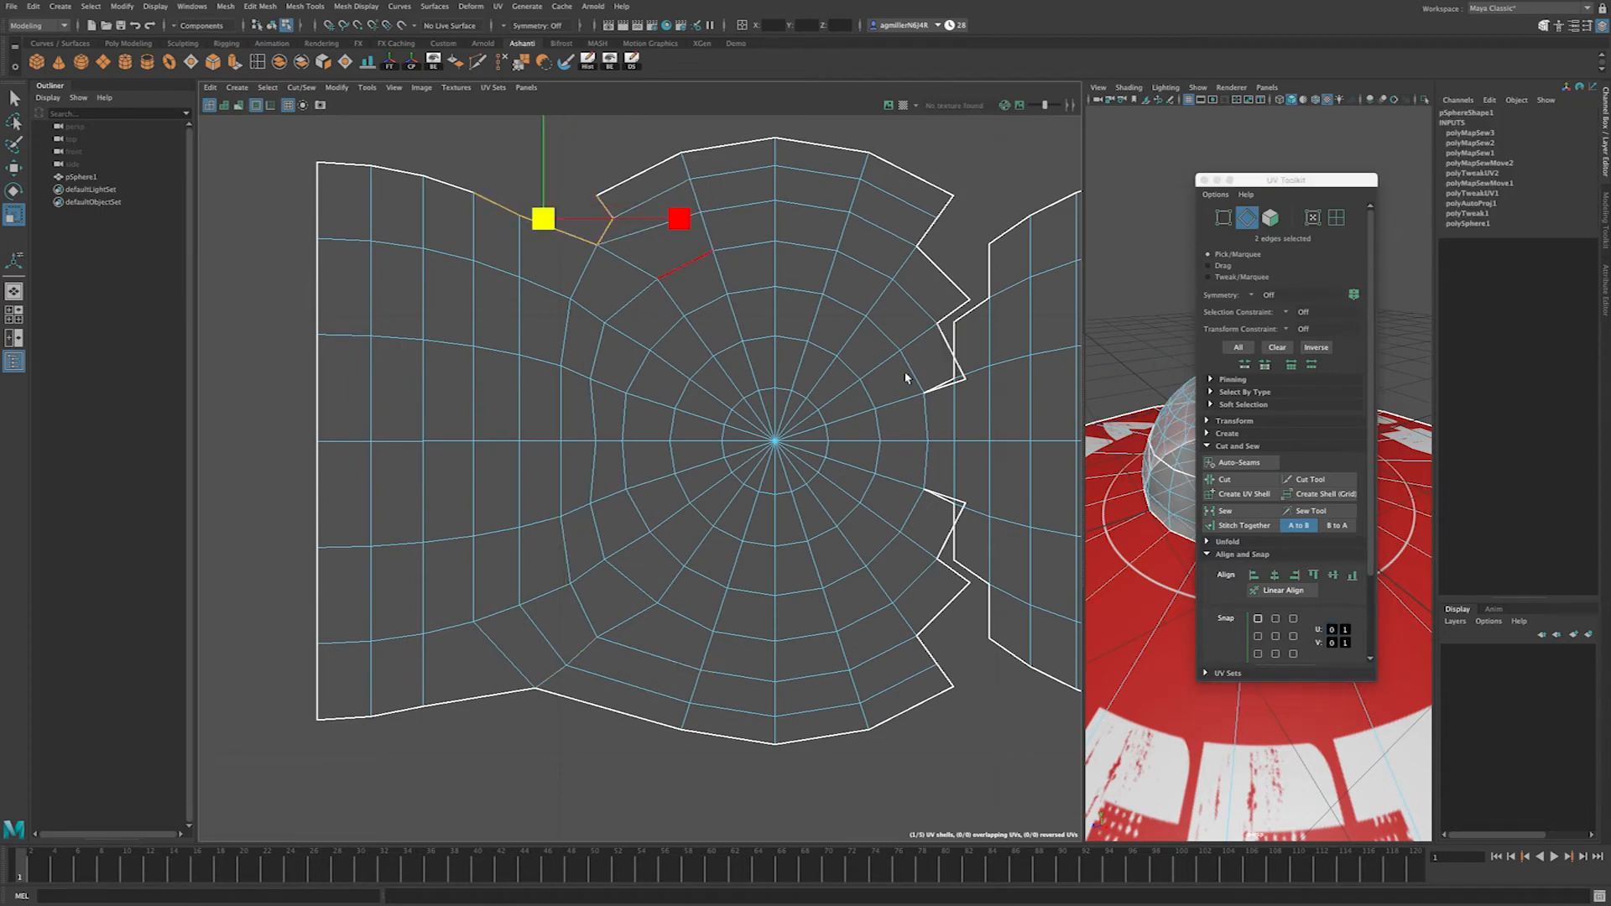
click(1227, 511)
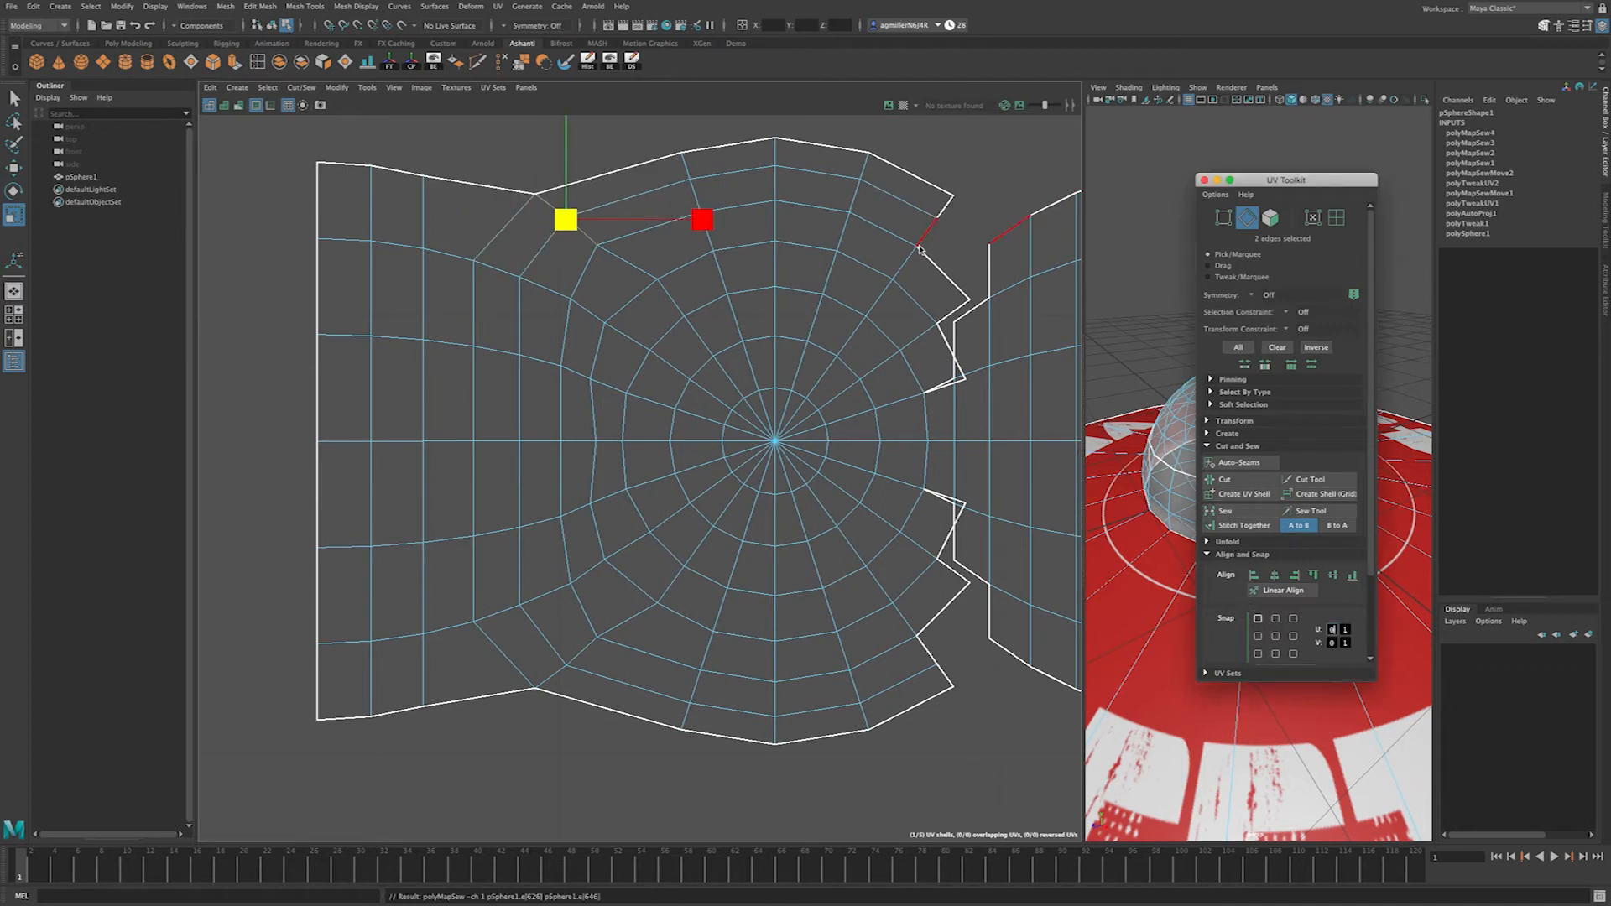
Step: Sew the split edges of the upper-right seam between the cap and the right half-dome side one by one, working outward from the cap's centre
click(944, 389)
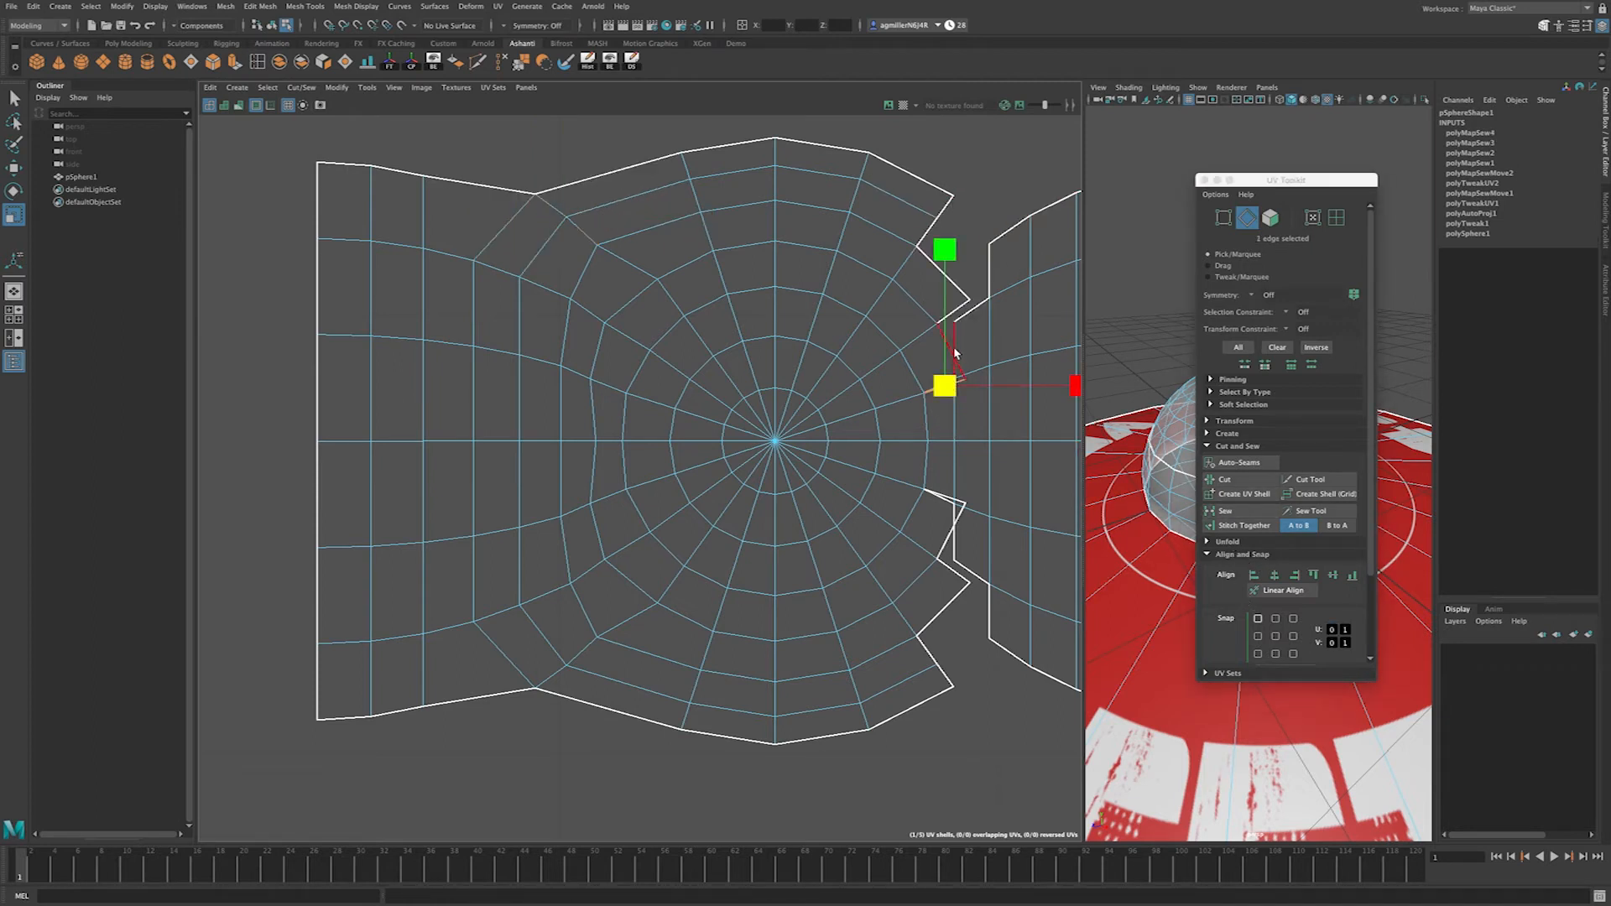
click(1231, 514)
click(1259, 514)
click(1152, 449)
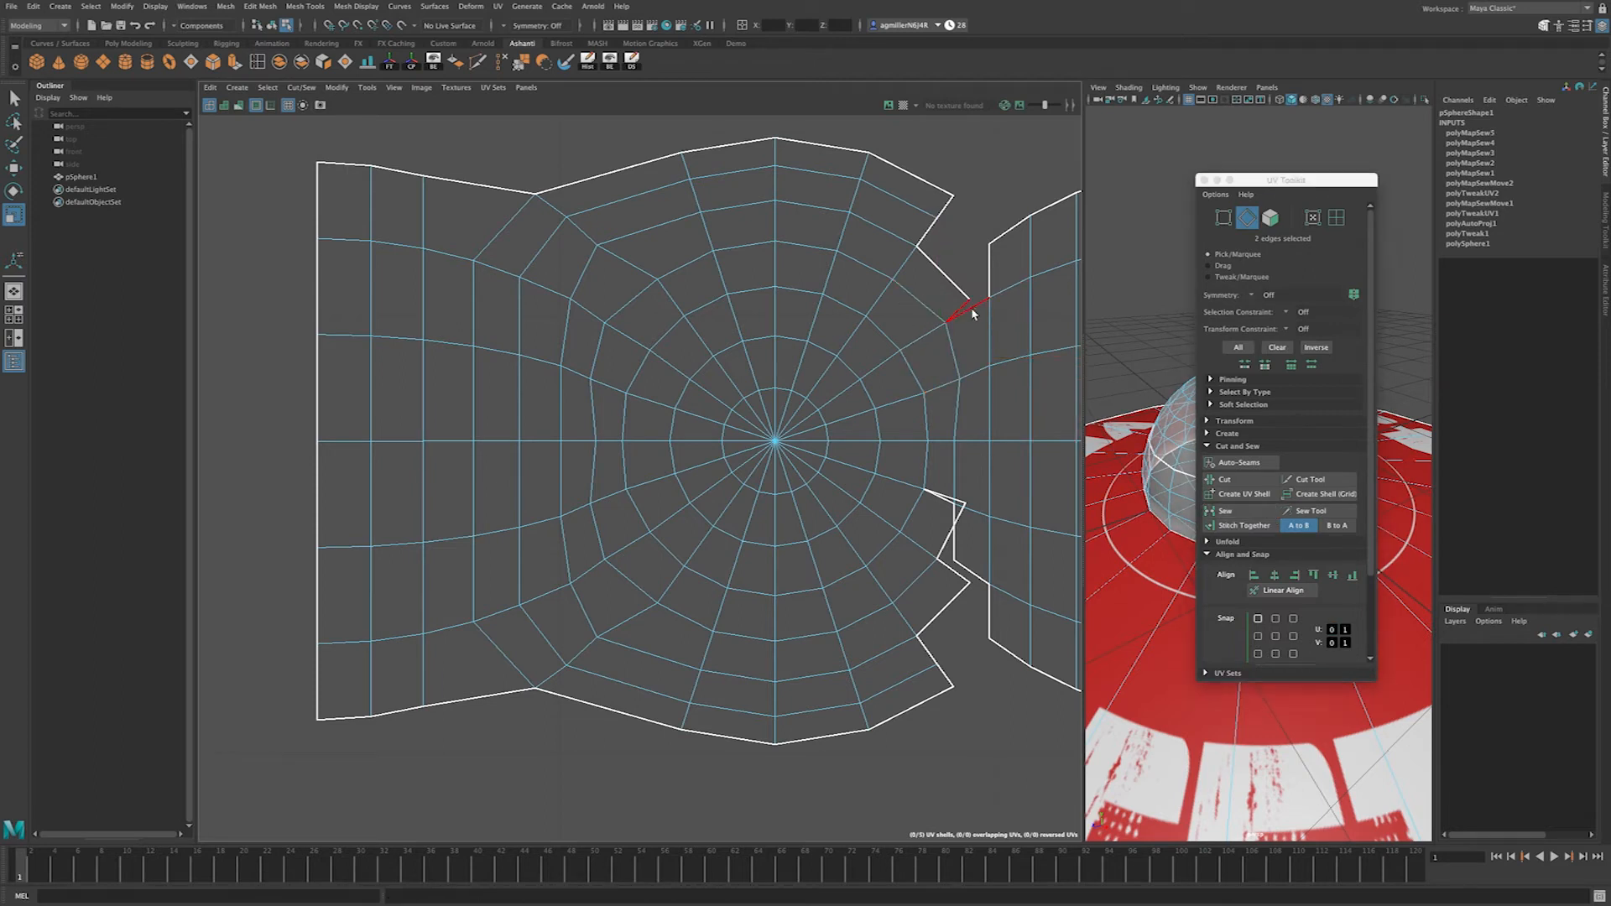
click(1262, 514)
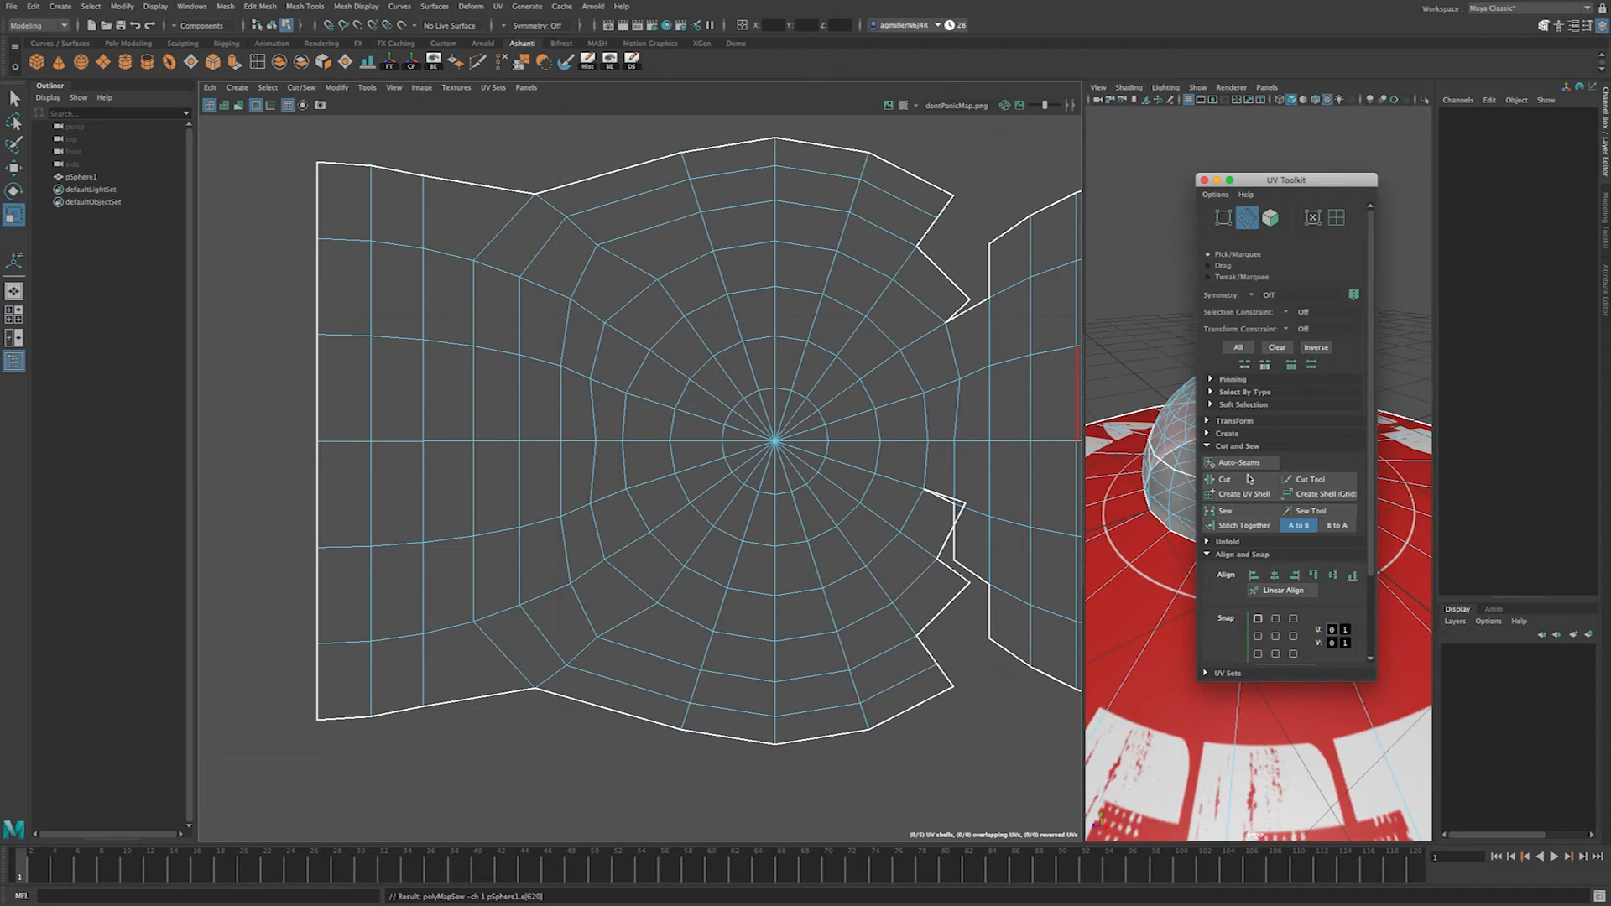
click(965, 313)
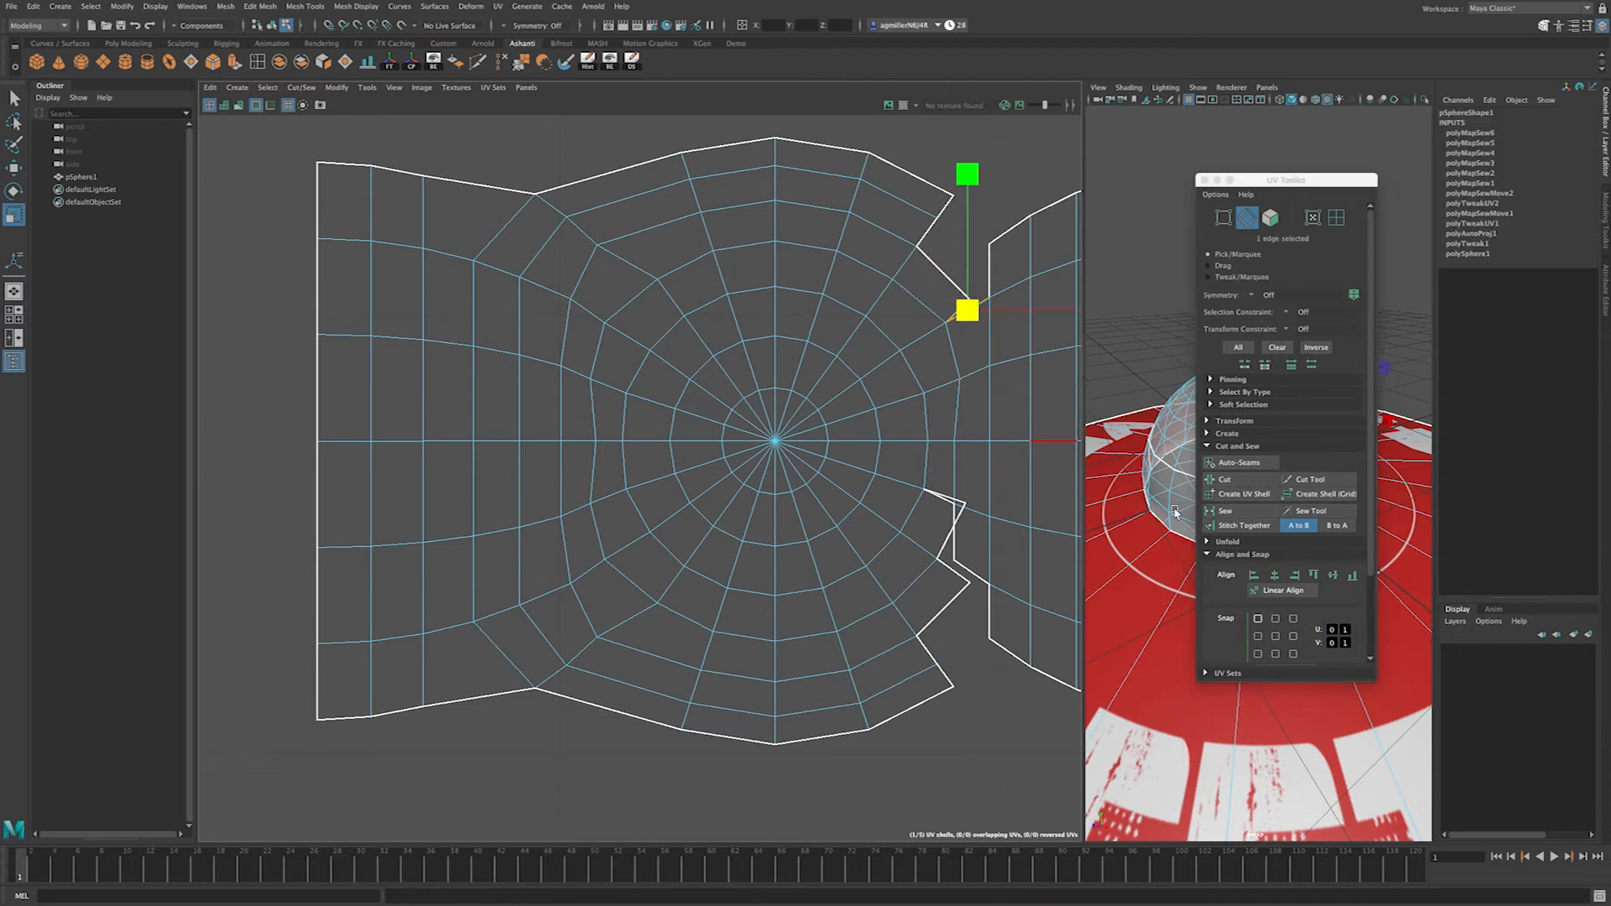
click(1225, 510)
click(976, 281)
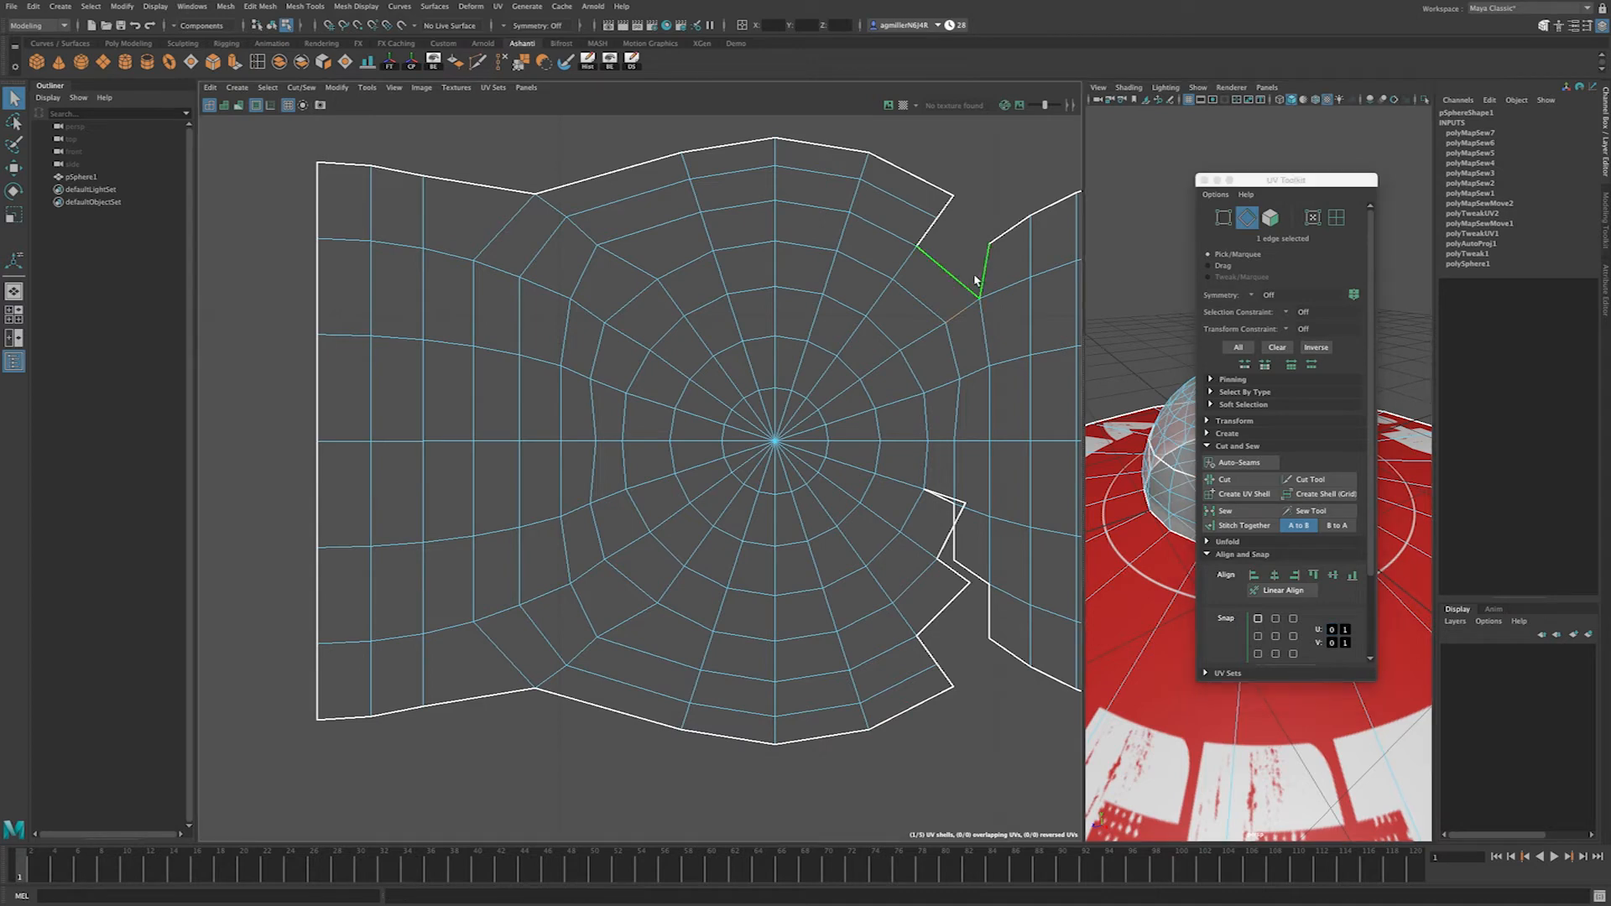
click(1225, 510)
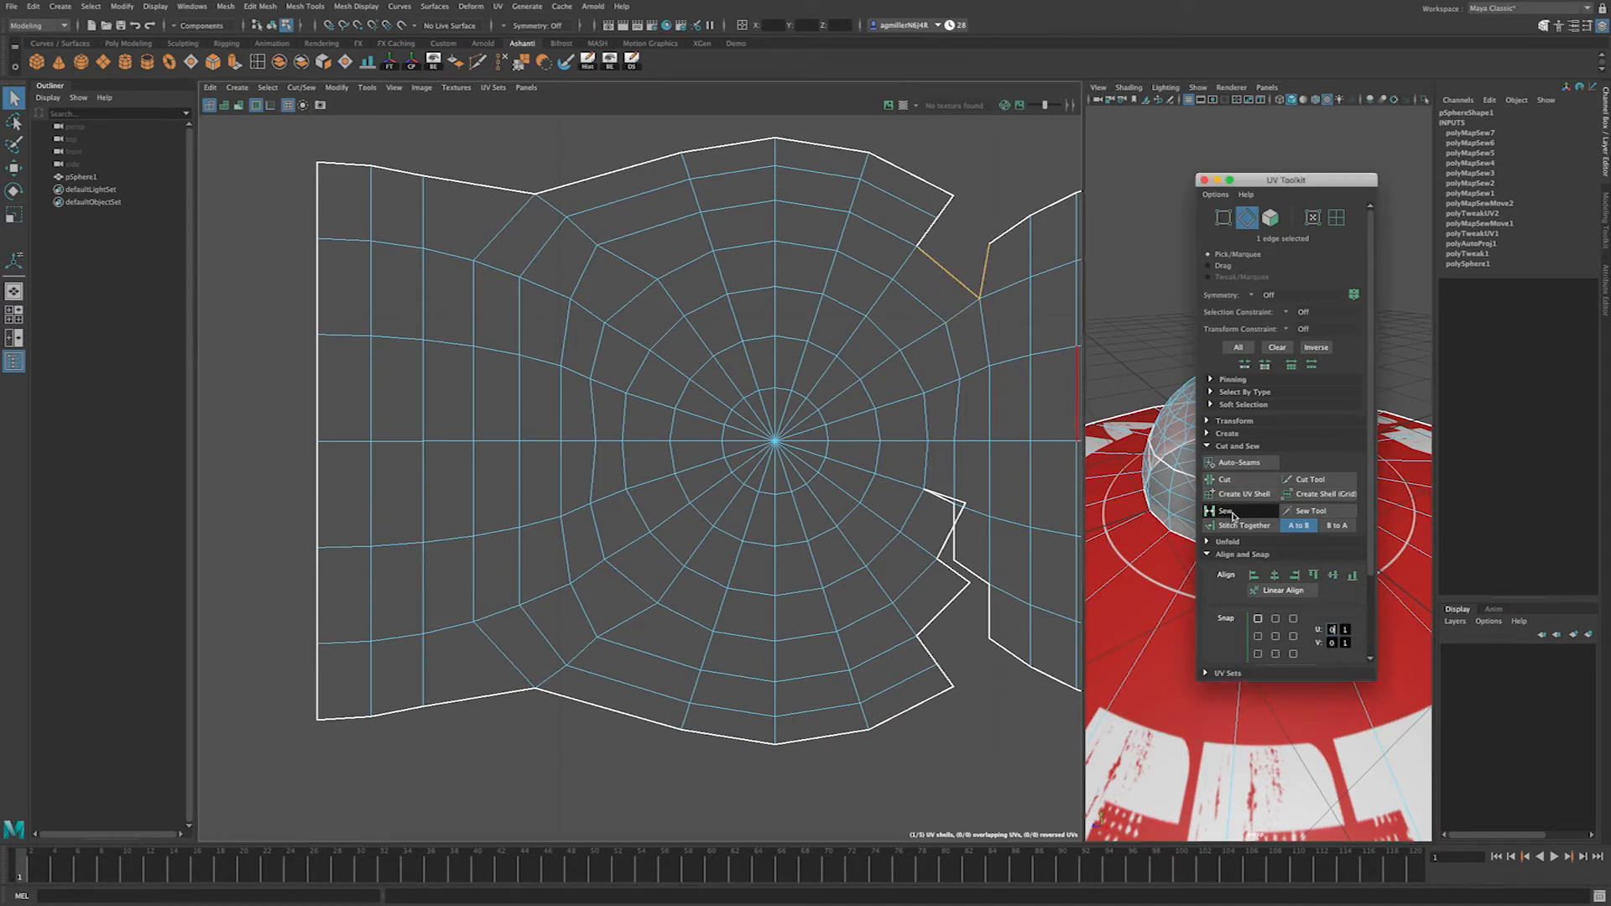
Step: Sew the last two open edges at the outer end of the upper-right seam between the cap and the side piece
click(985, 231)
shift+click(1056, 204)
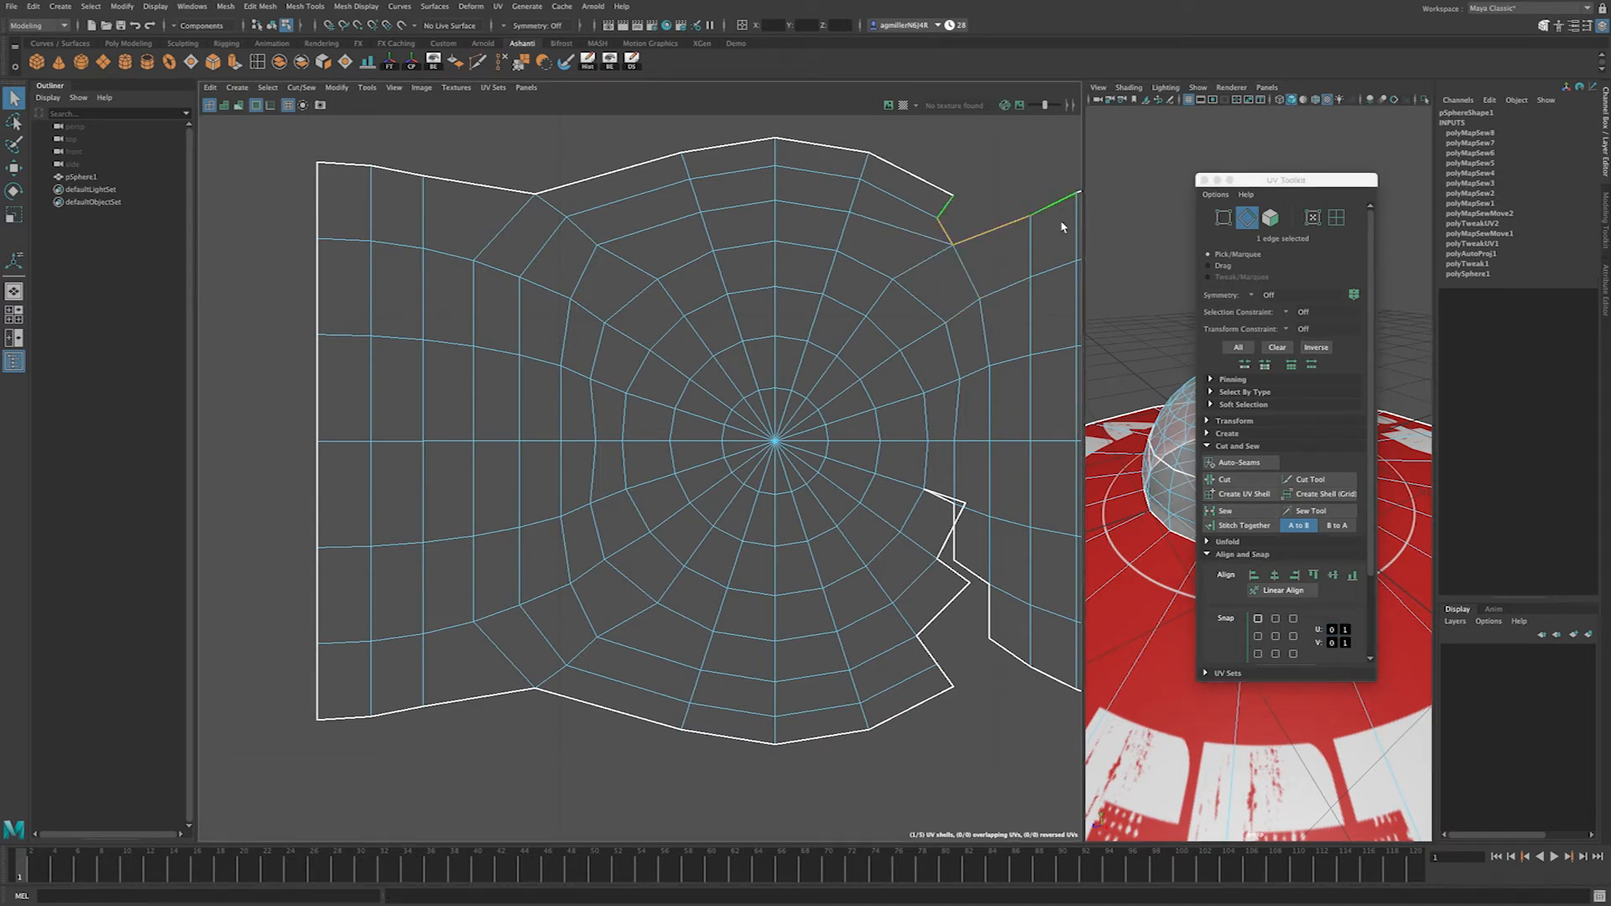
click(1245, 514)
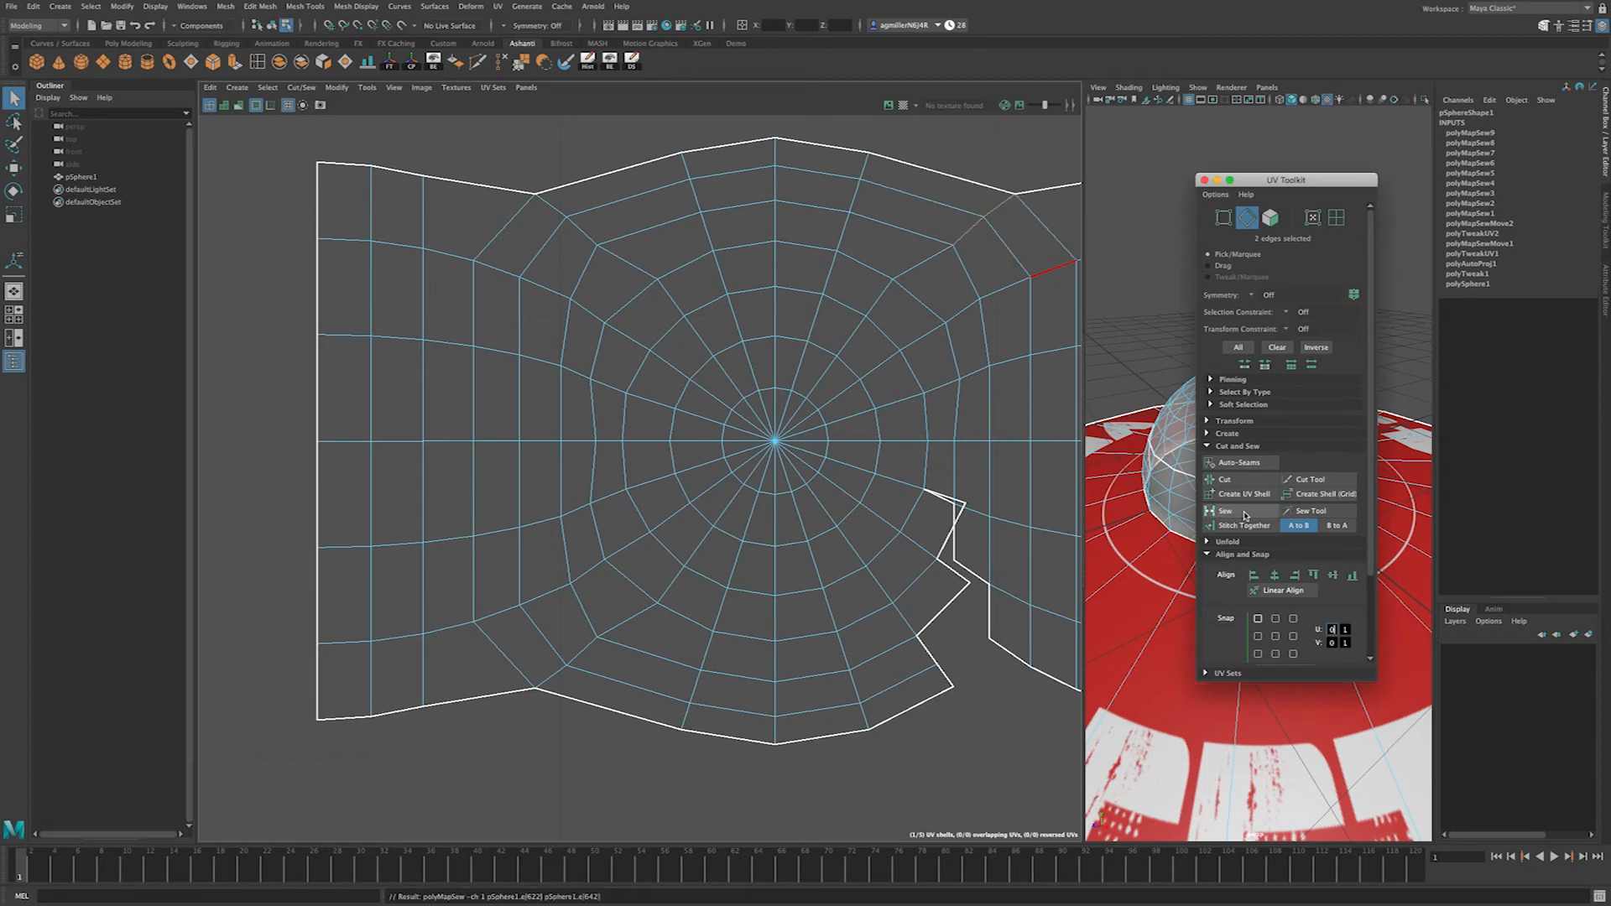
Step: Sew the lower-right seam between the cap and the side piece, first its four inner edges and then the two outer ones
click(950, 503)
shift+click(963, 574)
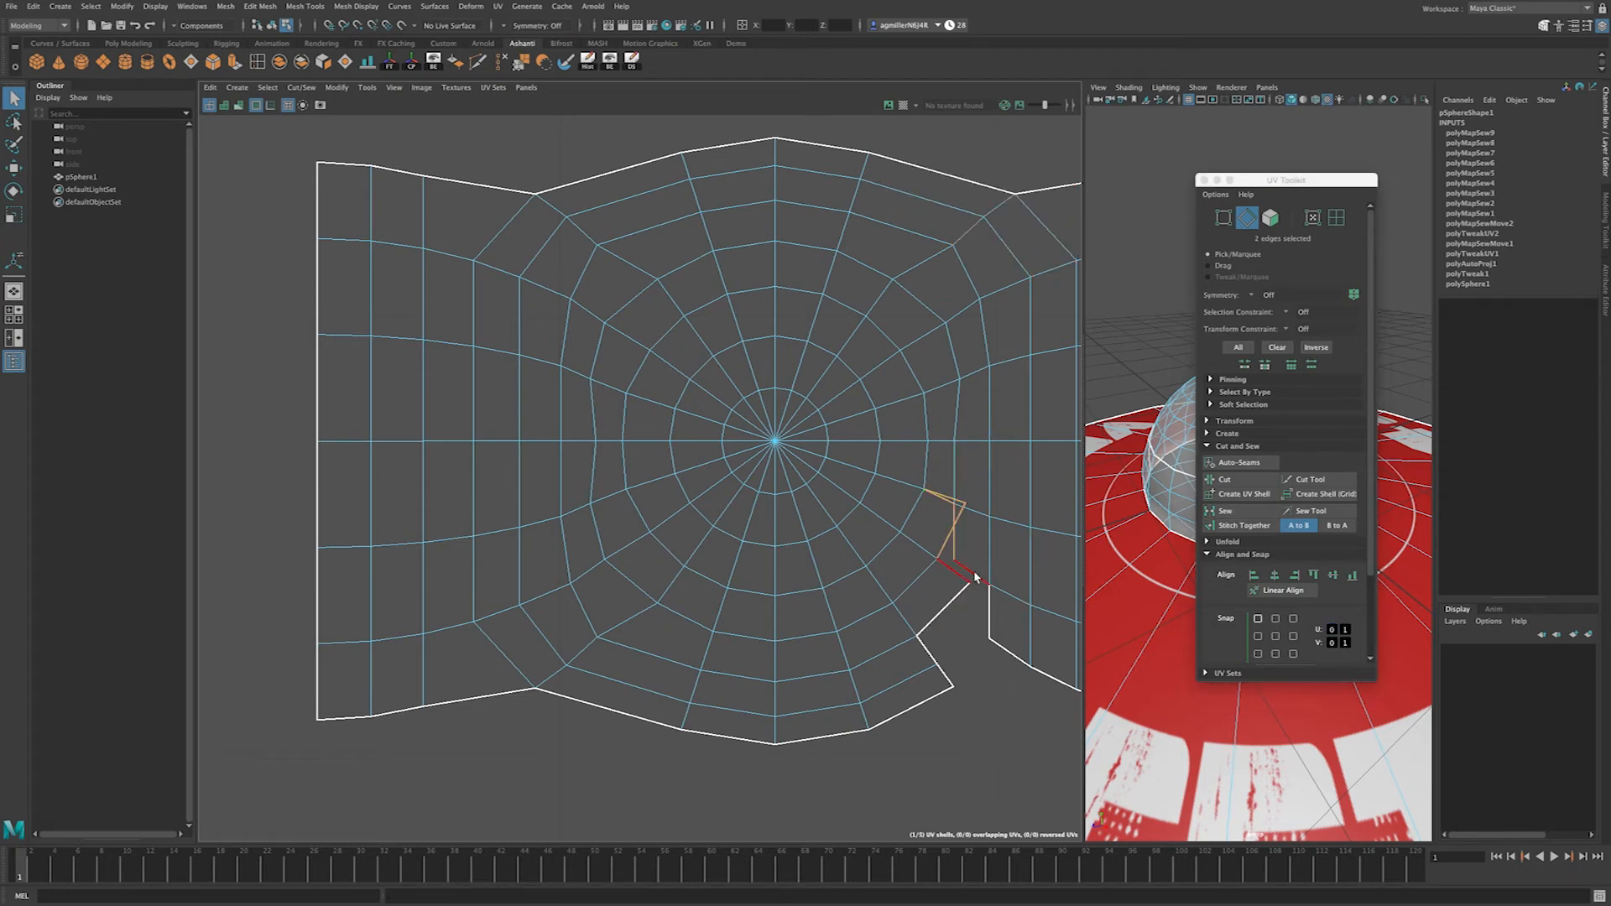
shift+click(989, 621)
click(1225, 511)
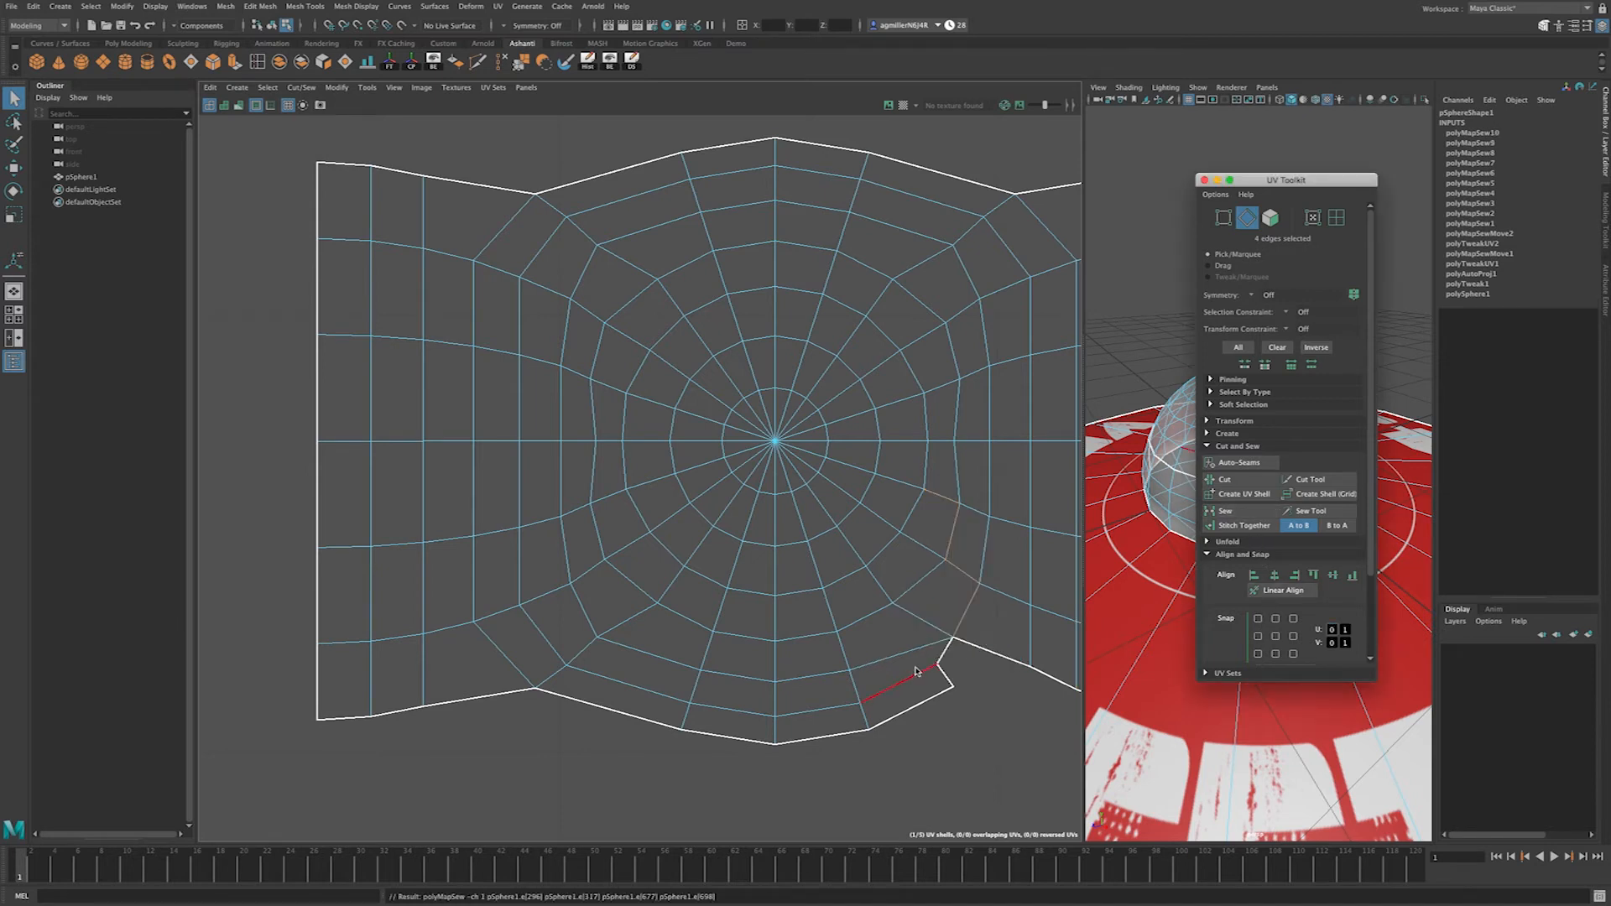
click(946, 665)
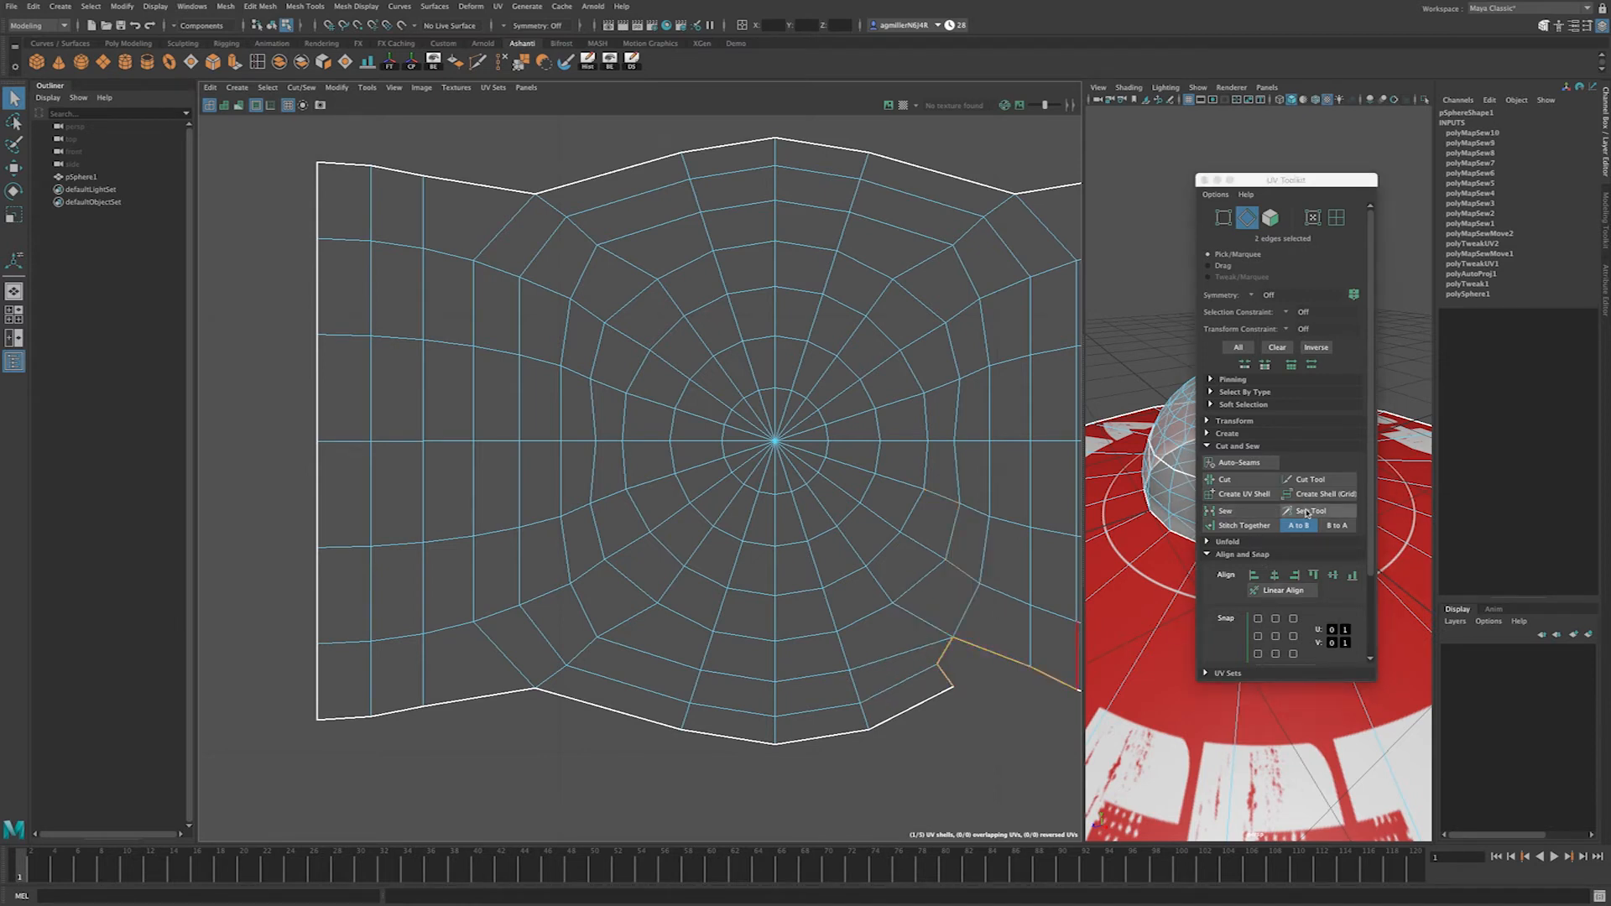
click(1225, 511)
Step: Select two edges at the middle of the cap's upper border and stitch the matching small rectangular shell onto them with A to B
scroll(819, 638, down, 4)
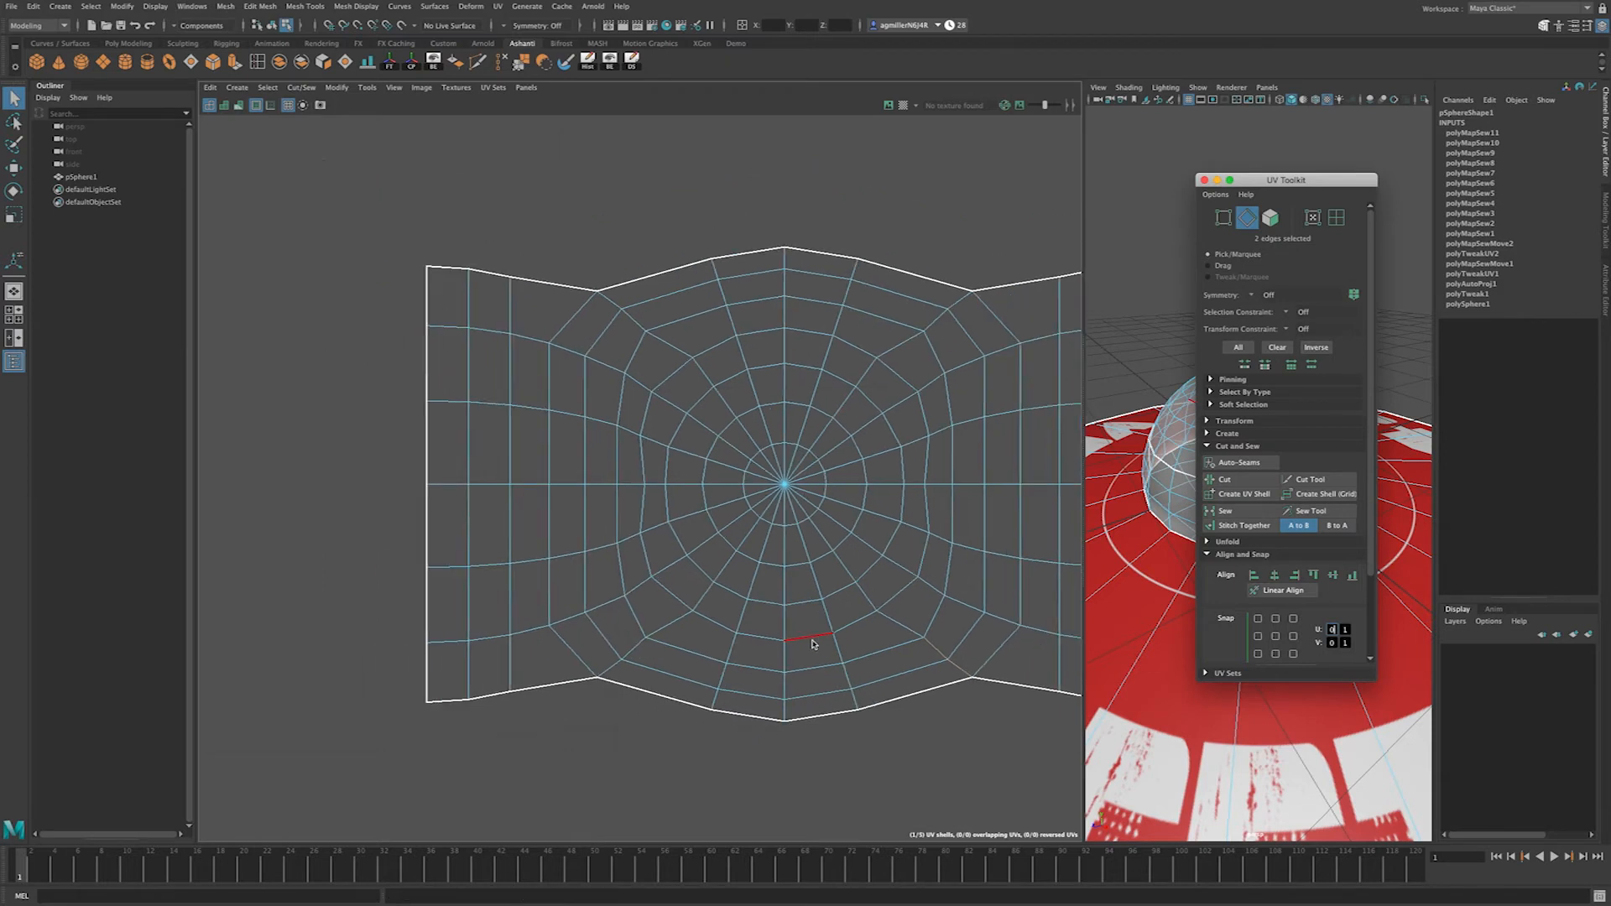
alt+middle_drag(714, 576, 753, 581)
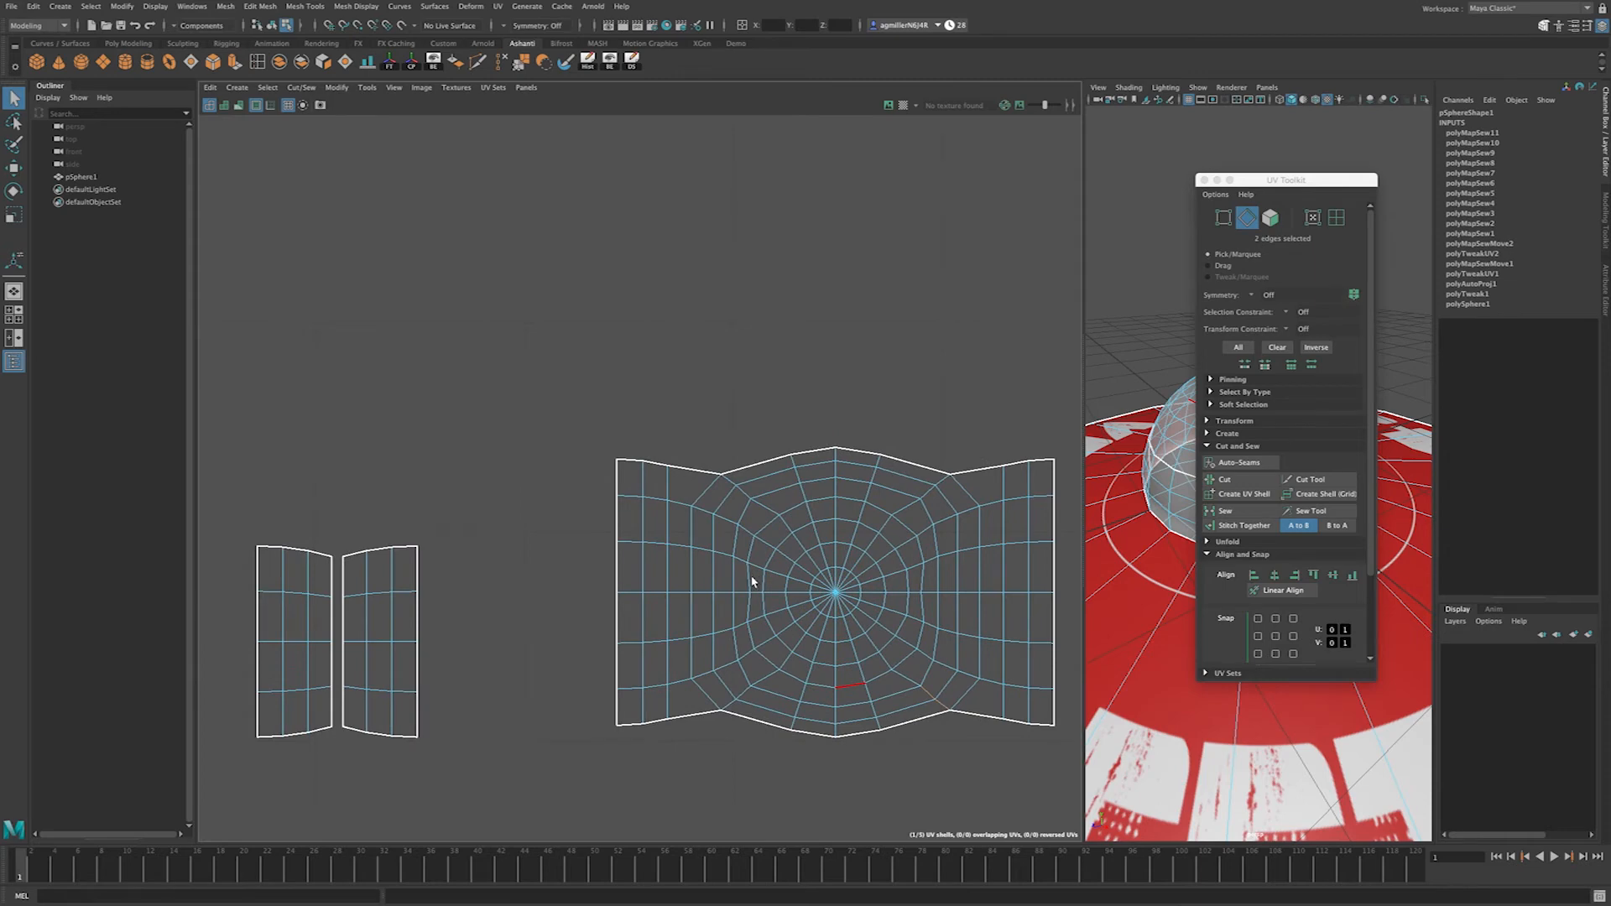
click(774, 467)
click(862, 454)
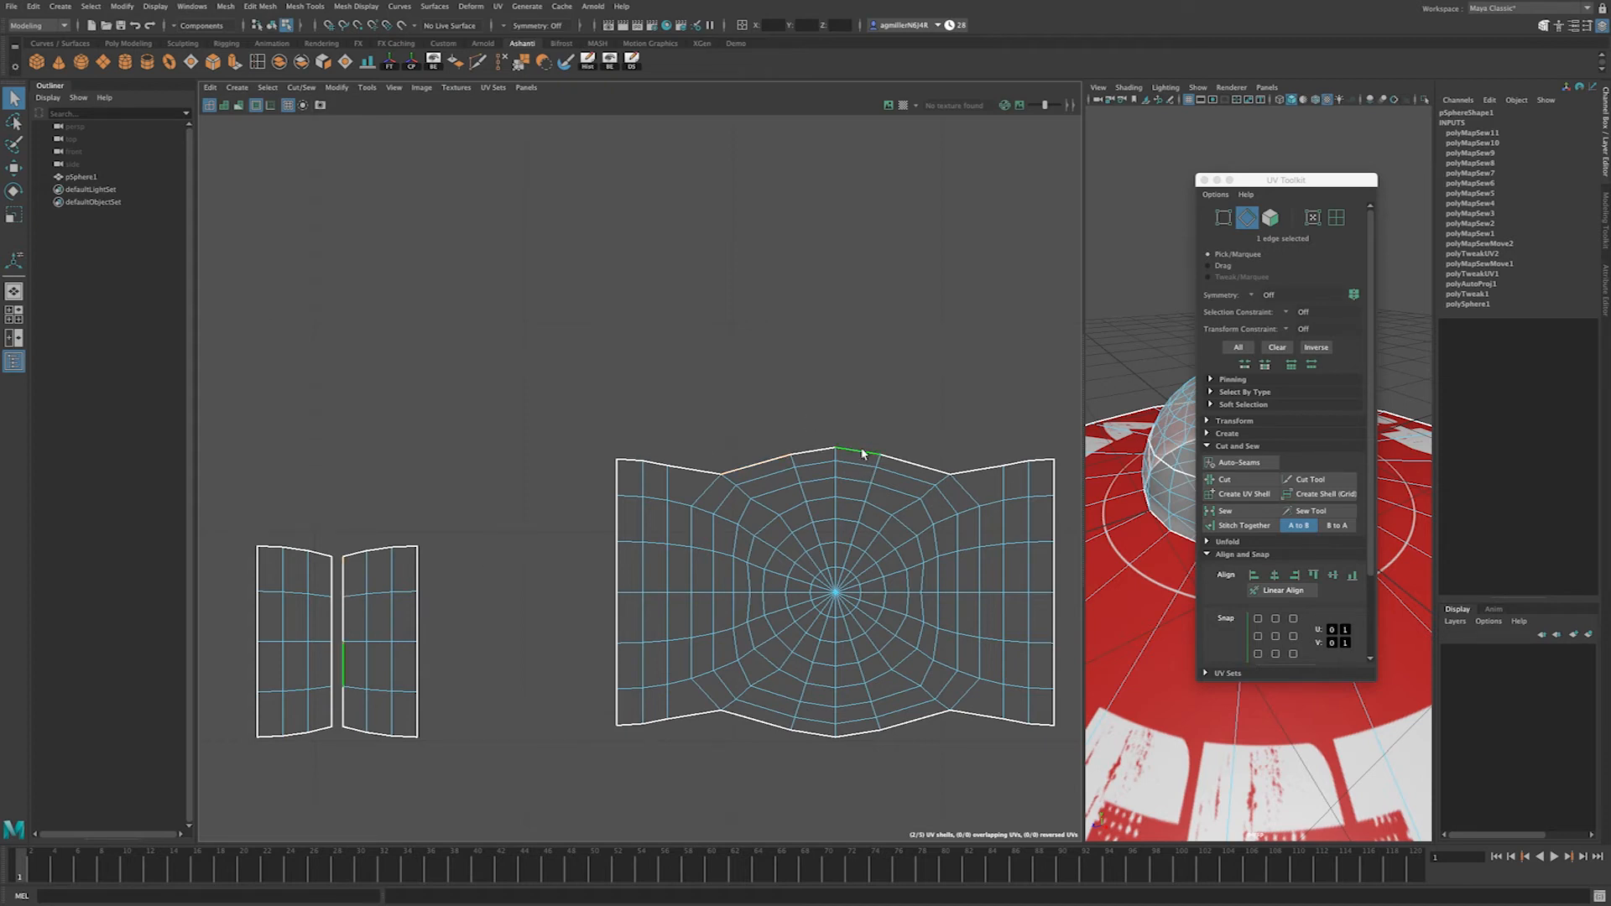
shift+click(812, 461)
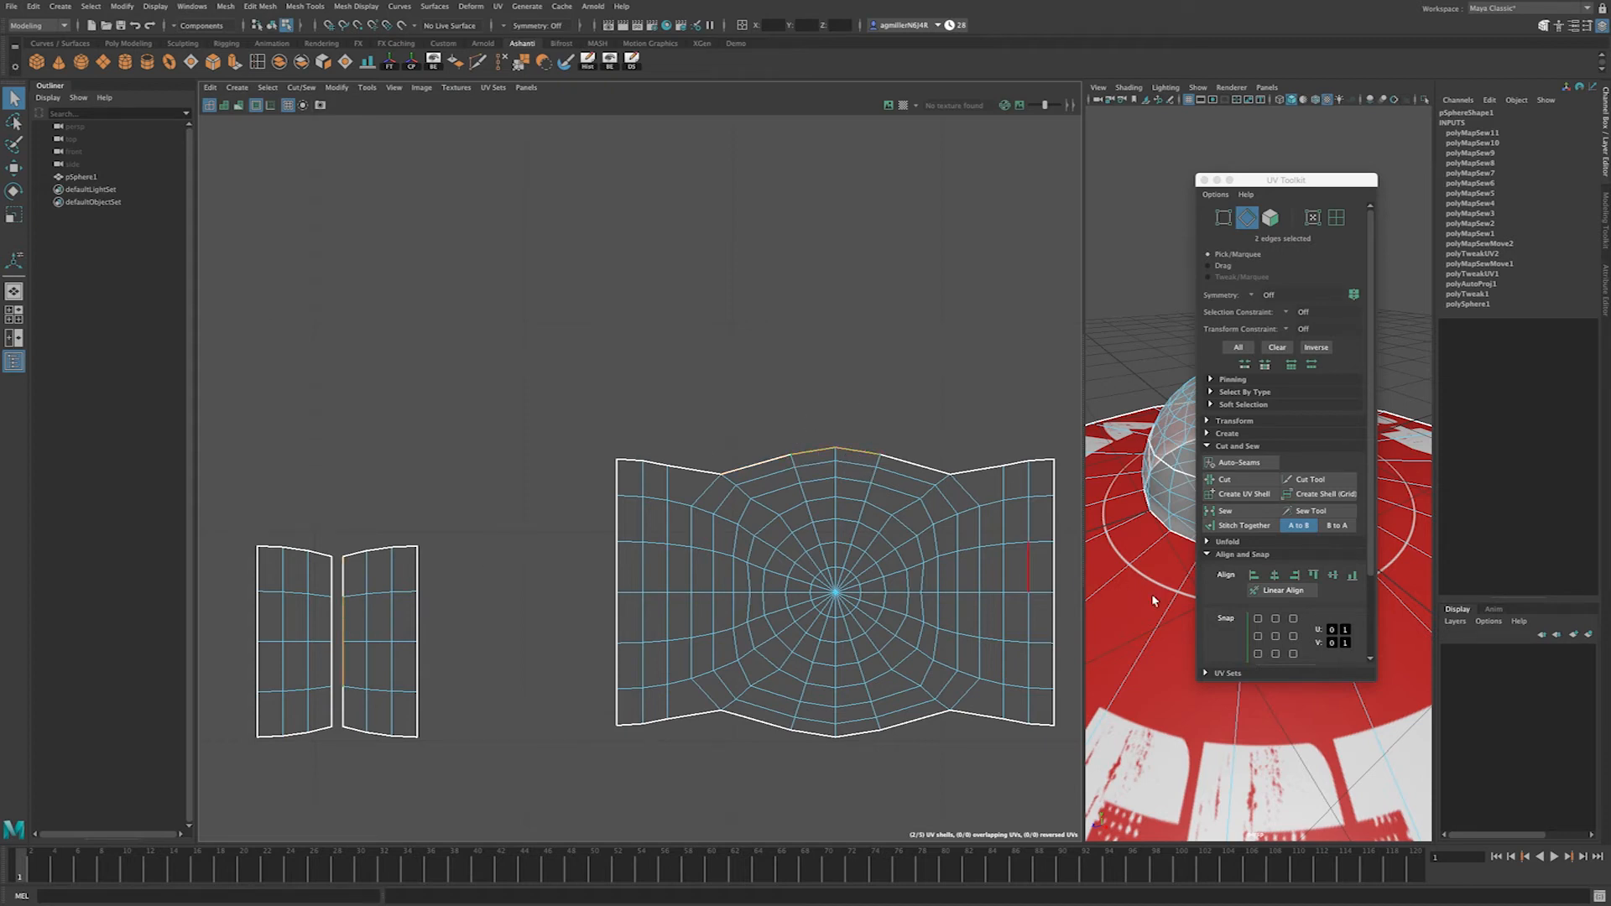
click(1224, 526)
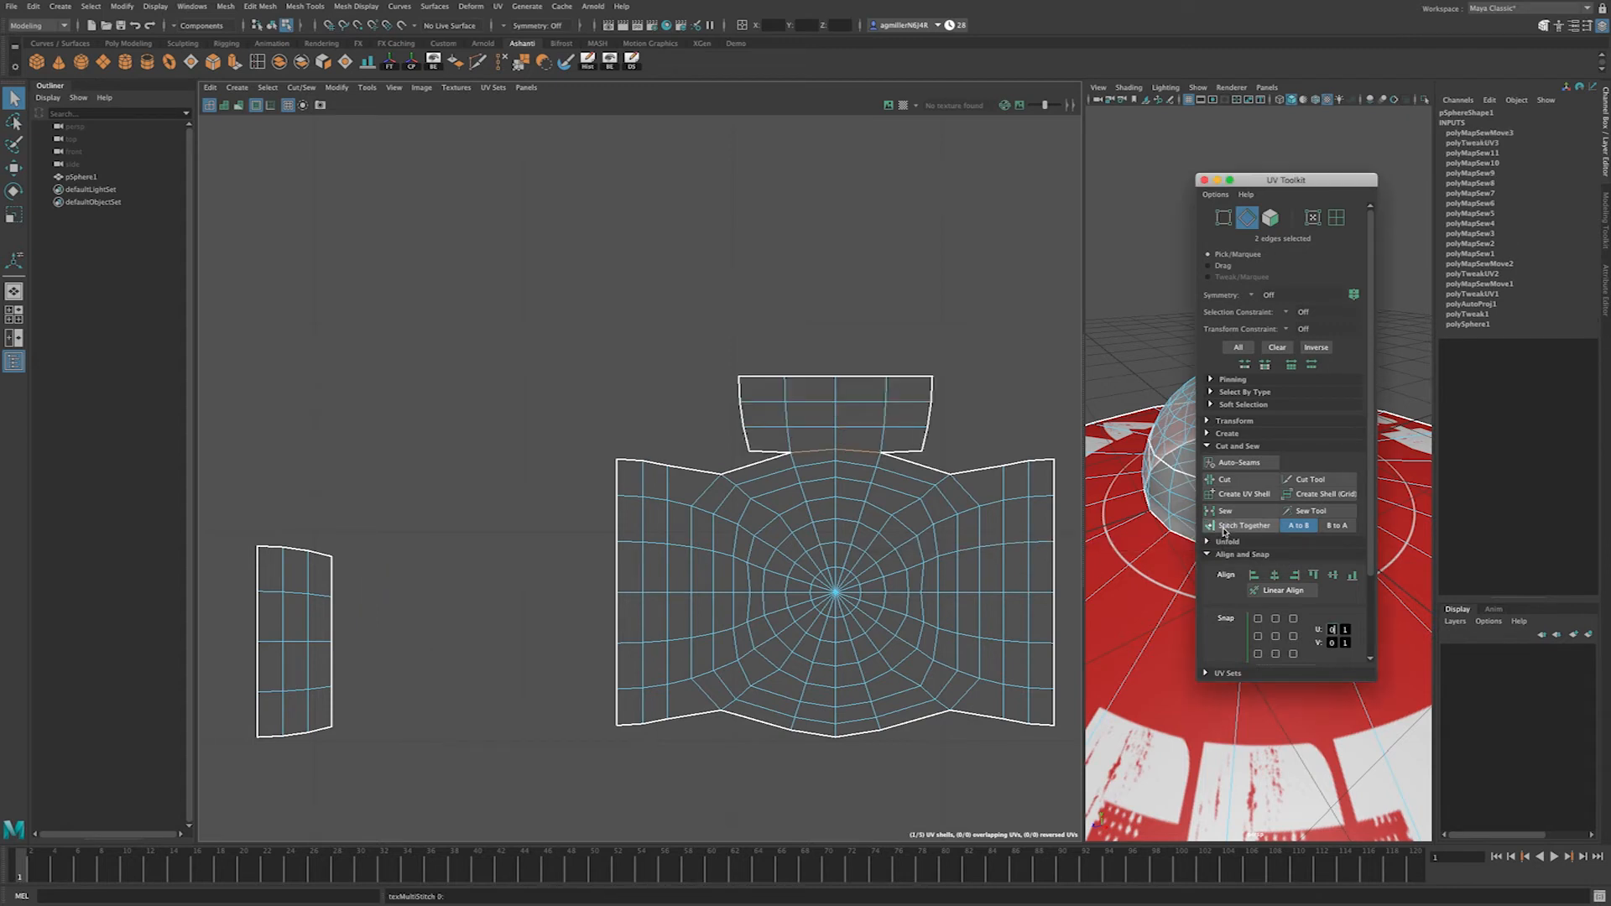
Step: Sew the open edge on each side of the newly attached small shell to the cap's upper border
click(910, 458)
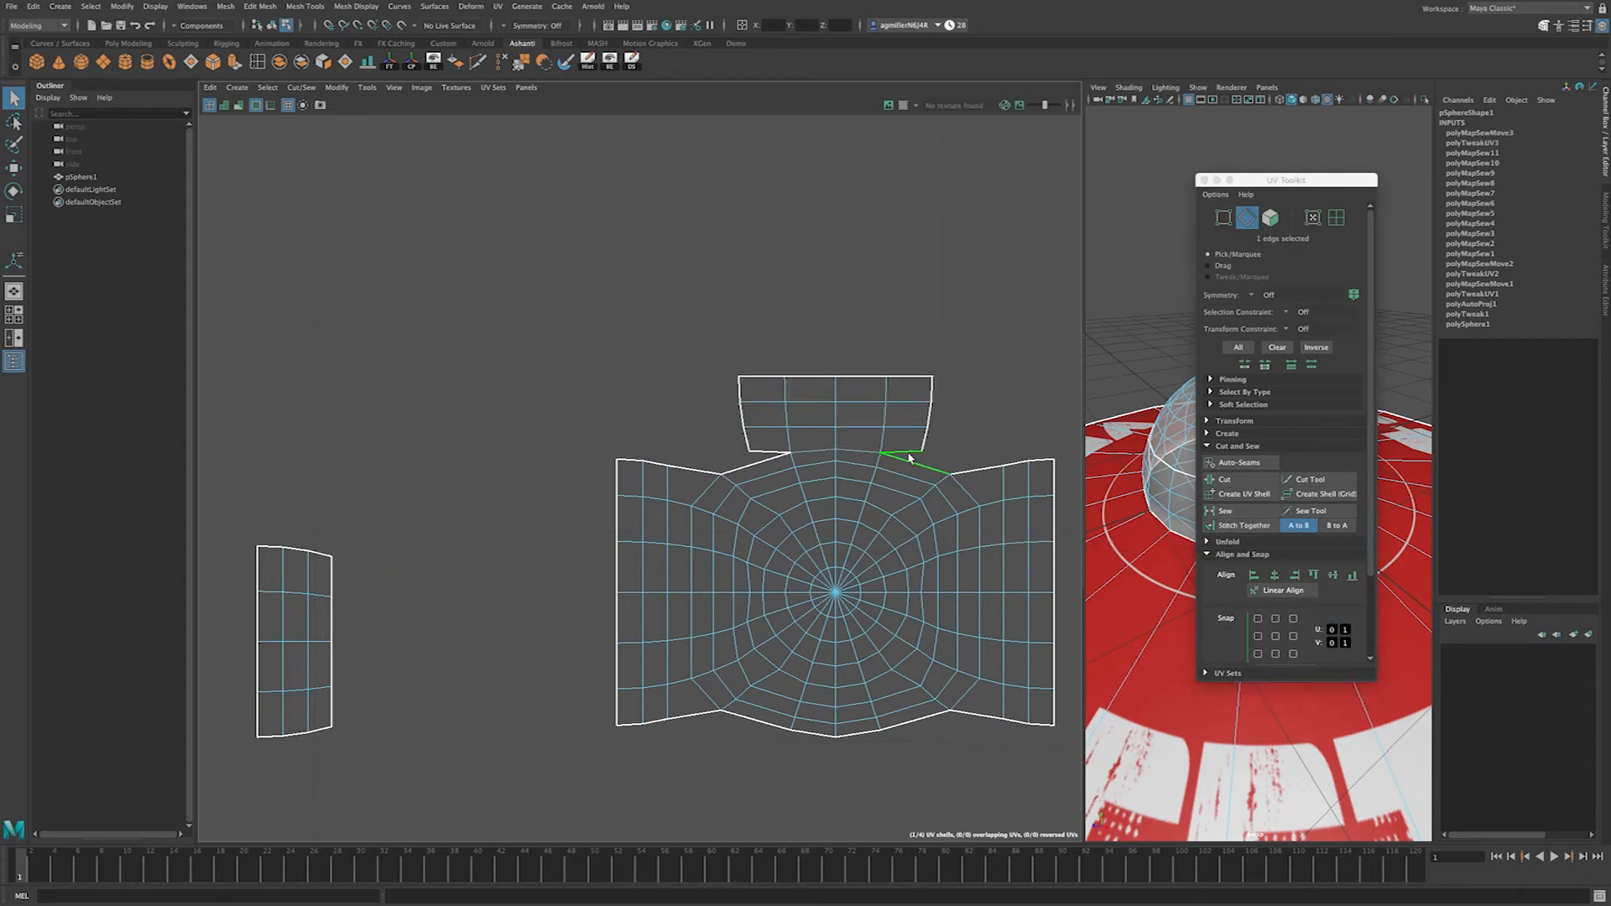
click(1227, 511)
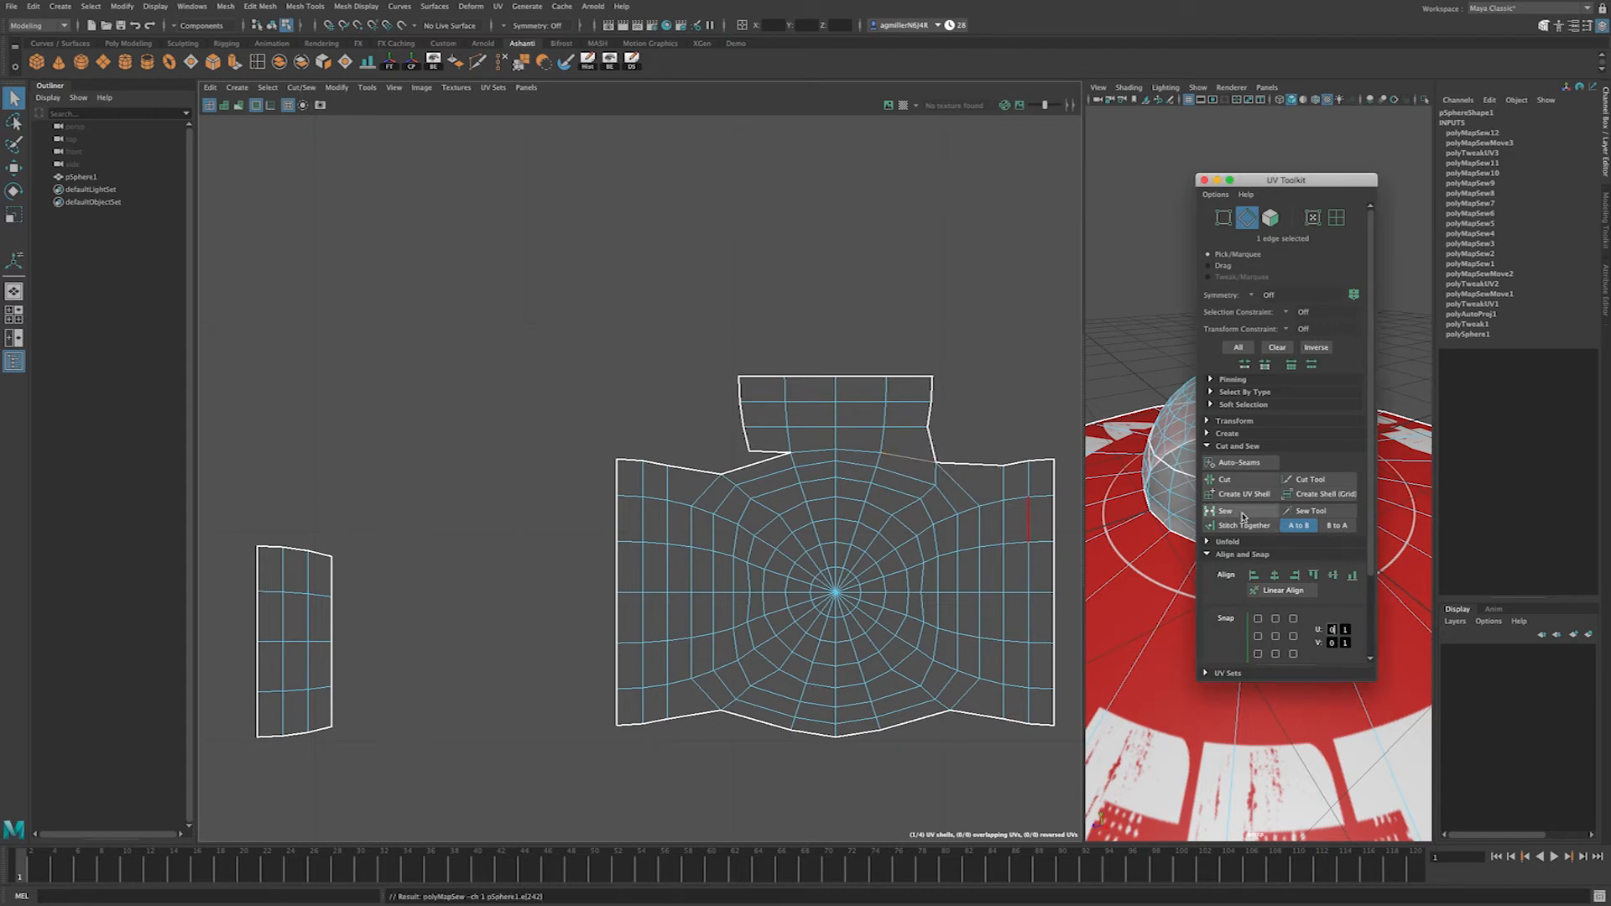
click(758, 463)
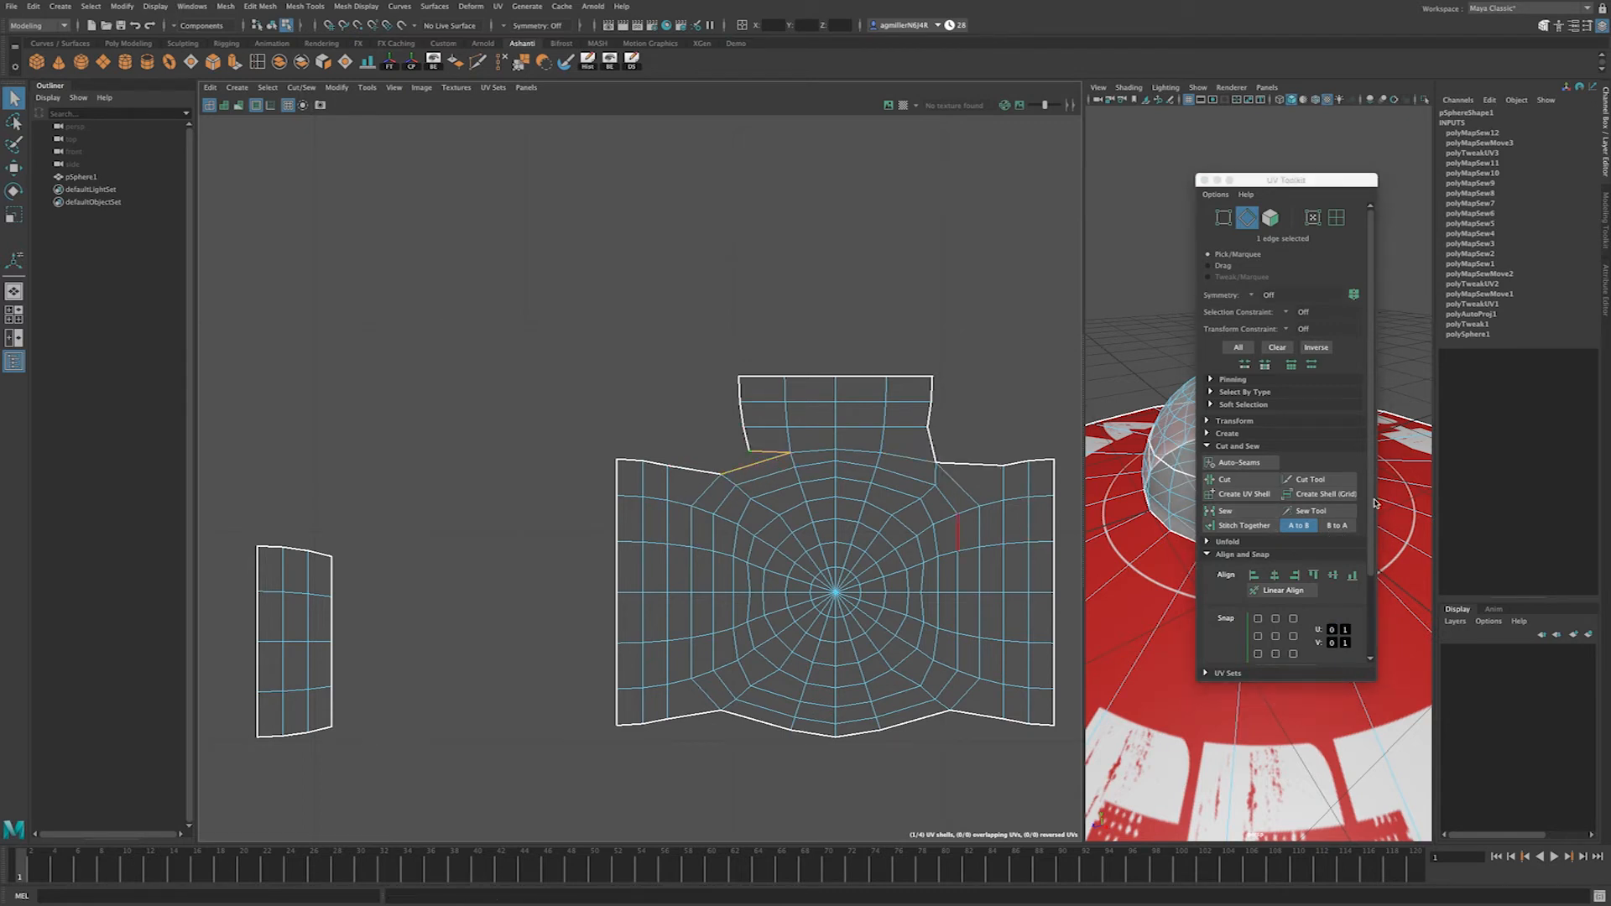
click(1242, 513)
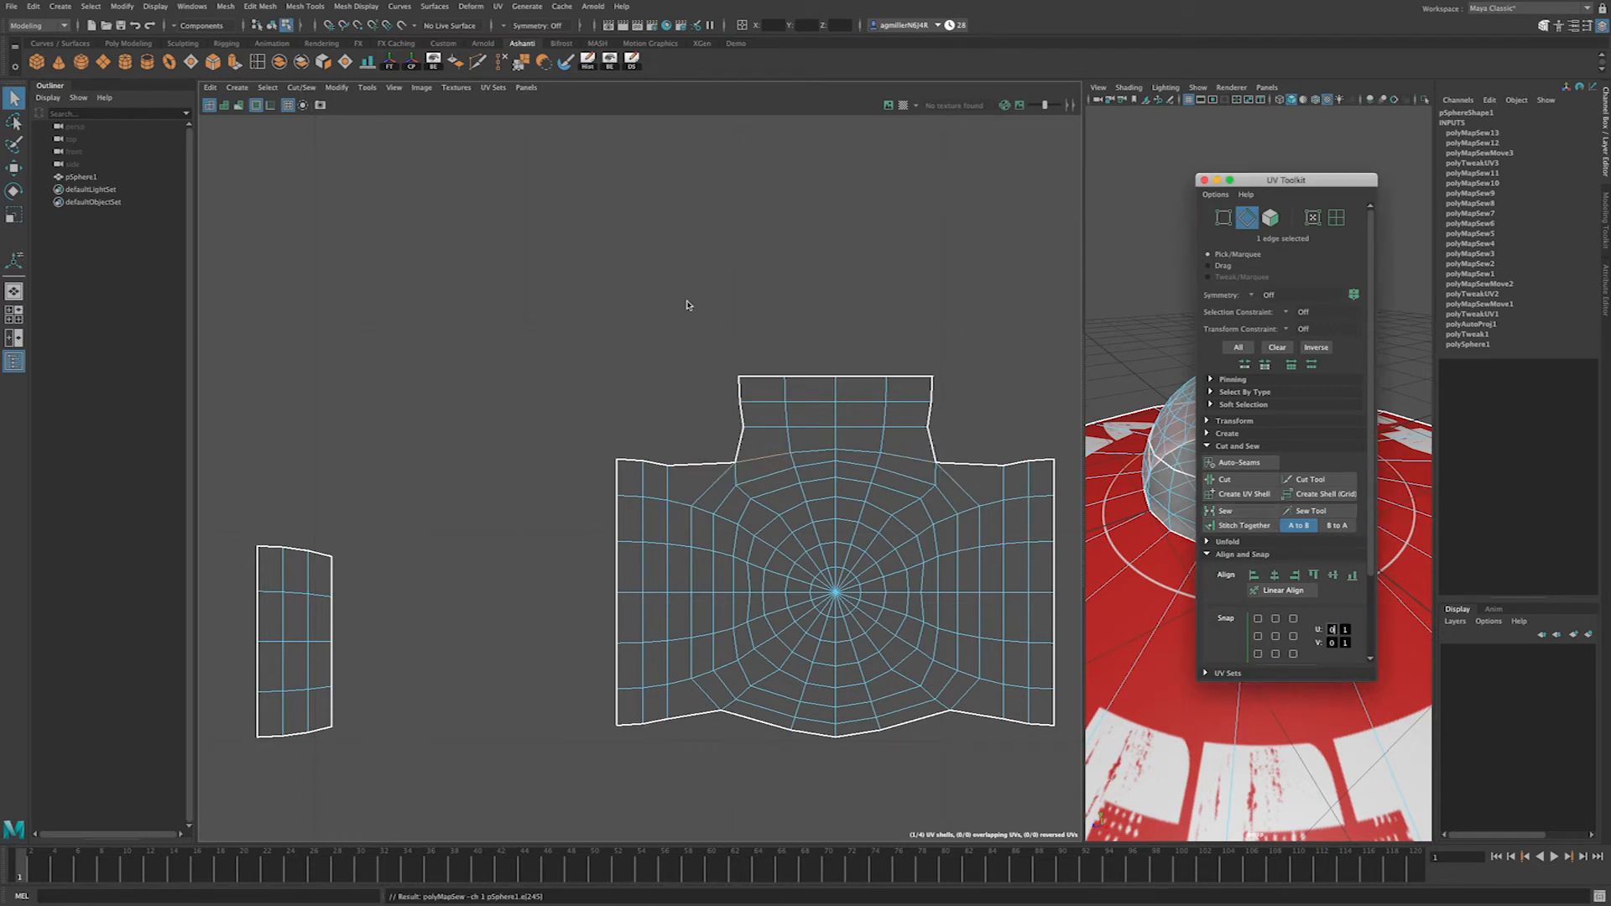
Step: Sew the three open edges along the upper-left seam between the attached small shell and the side piece
click(740, 432)
shift+click(741, 416)
shift+click(740, 394)
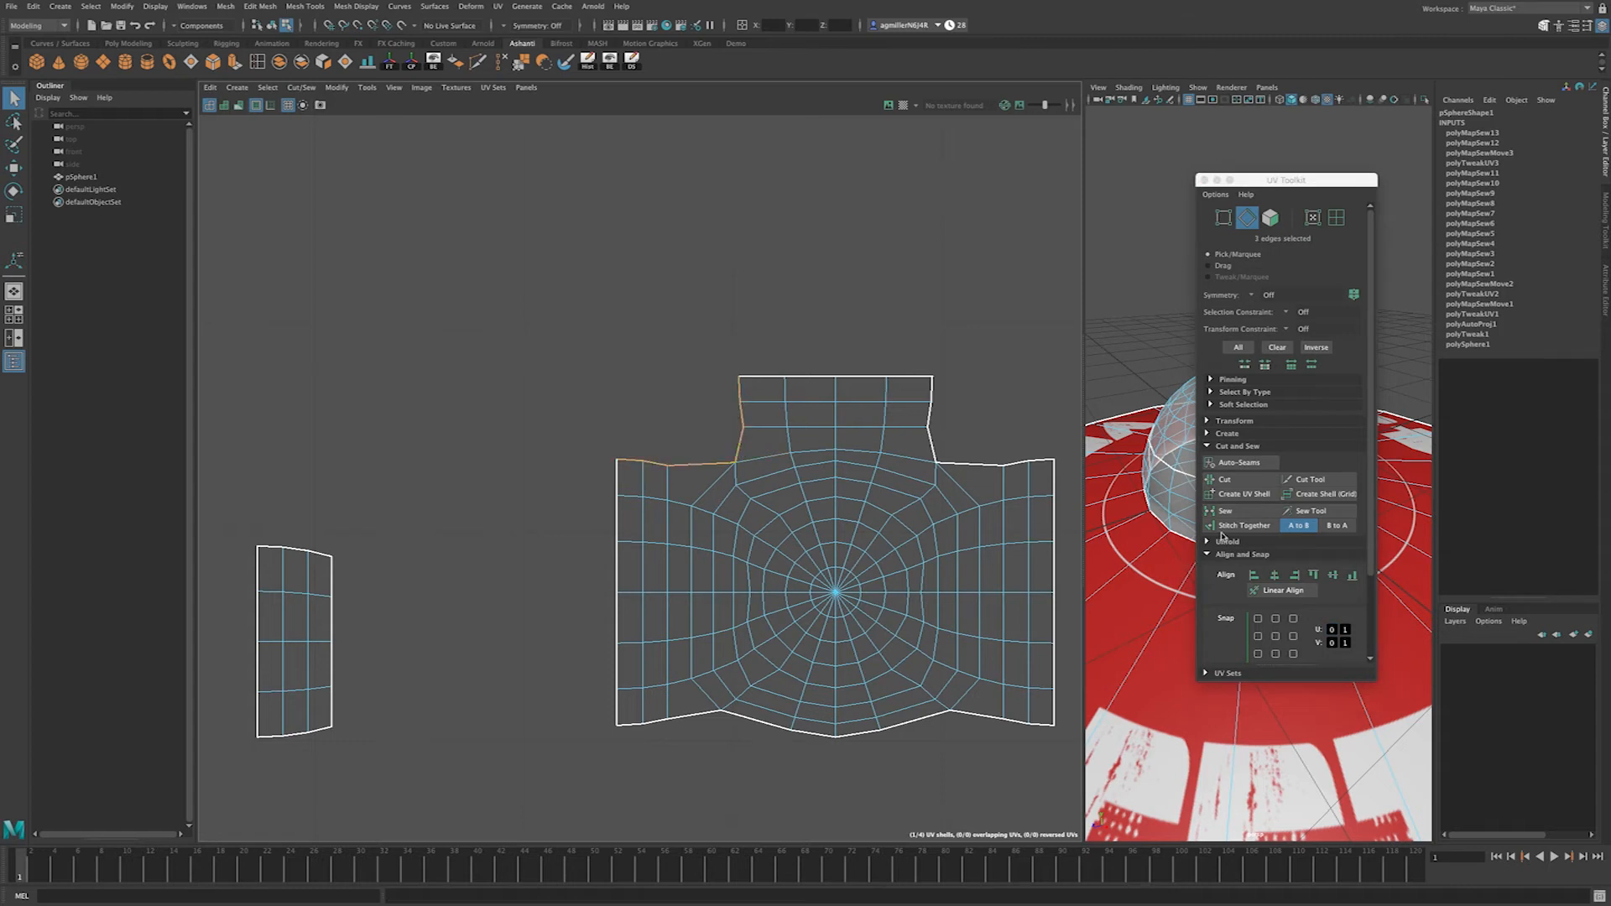
click(1227, 512)
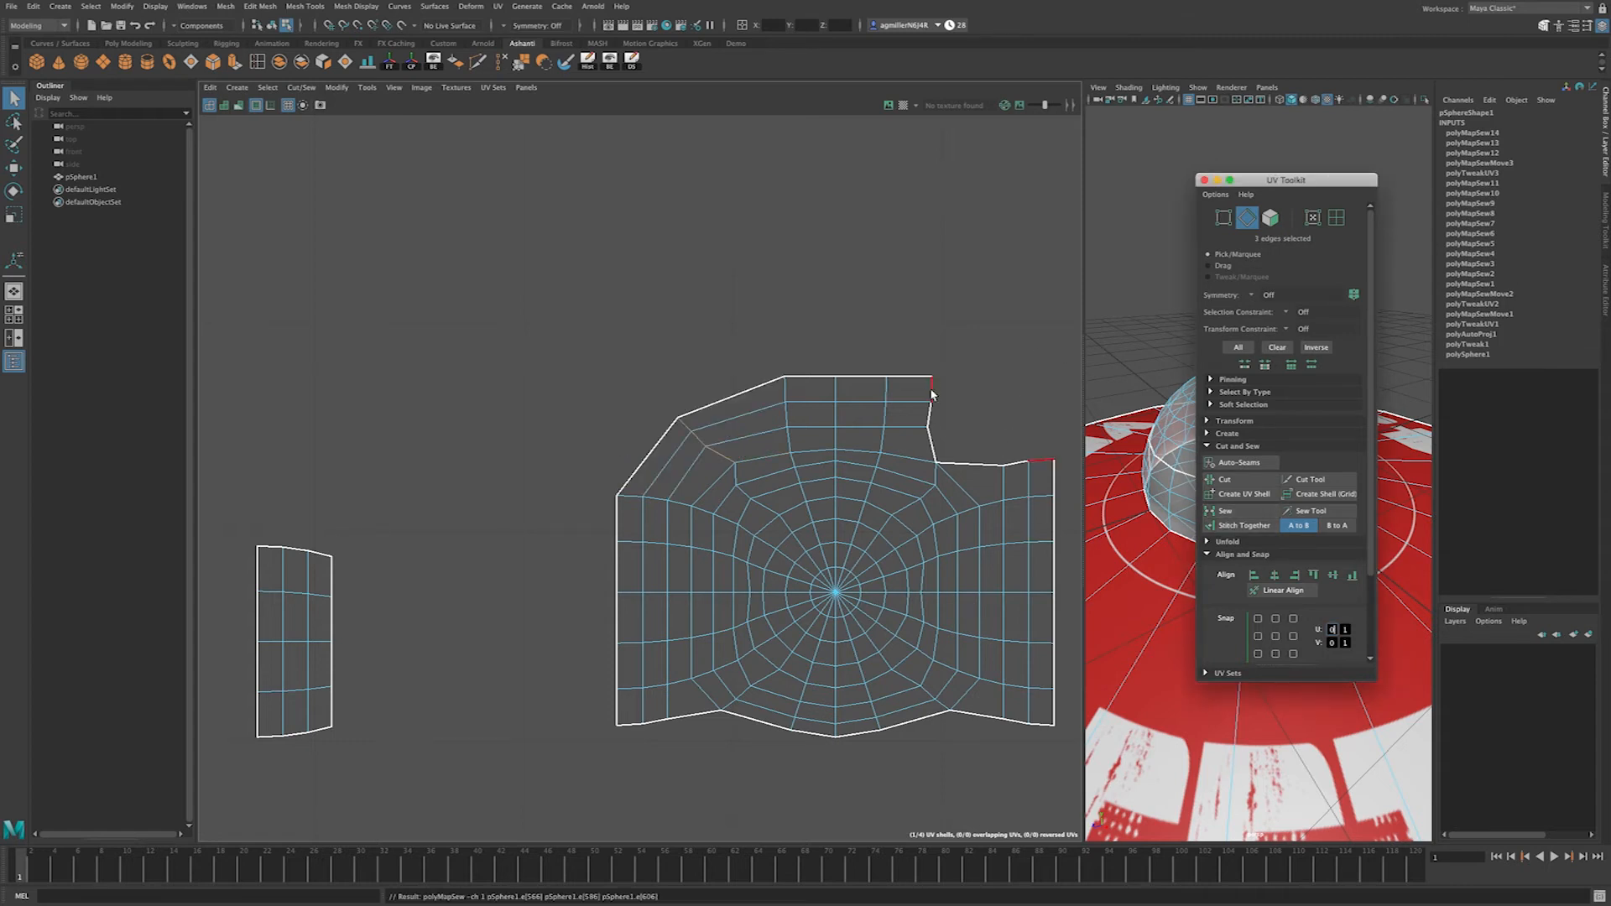
Step: Sew the three open edges along the upper-right seam between the attached small shell and the side piece
click(924, 416)
shift+click(933, 419)
click(1250, 513)
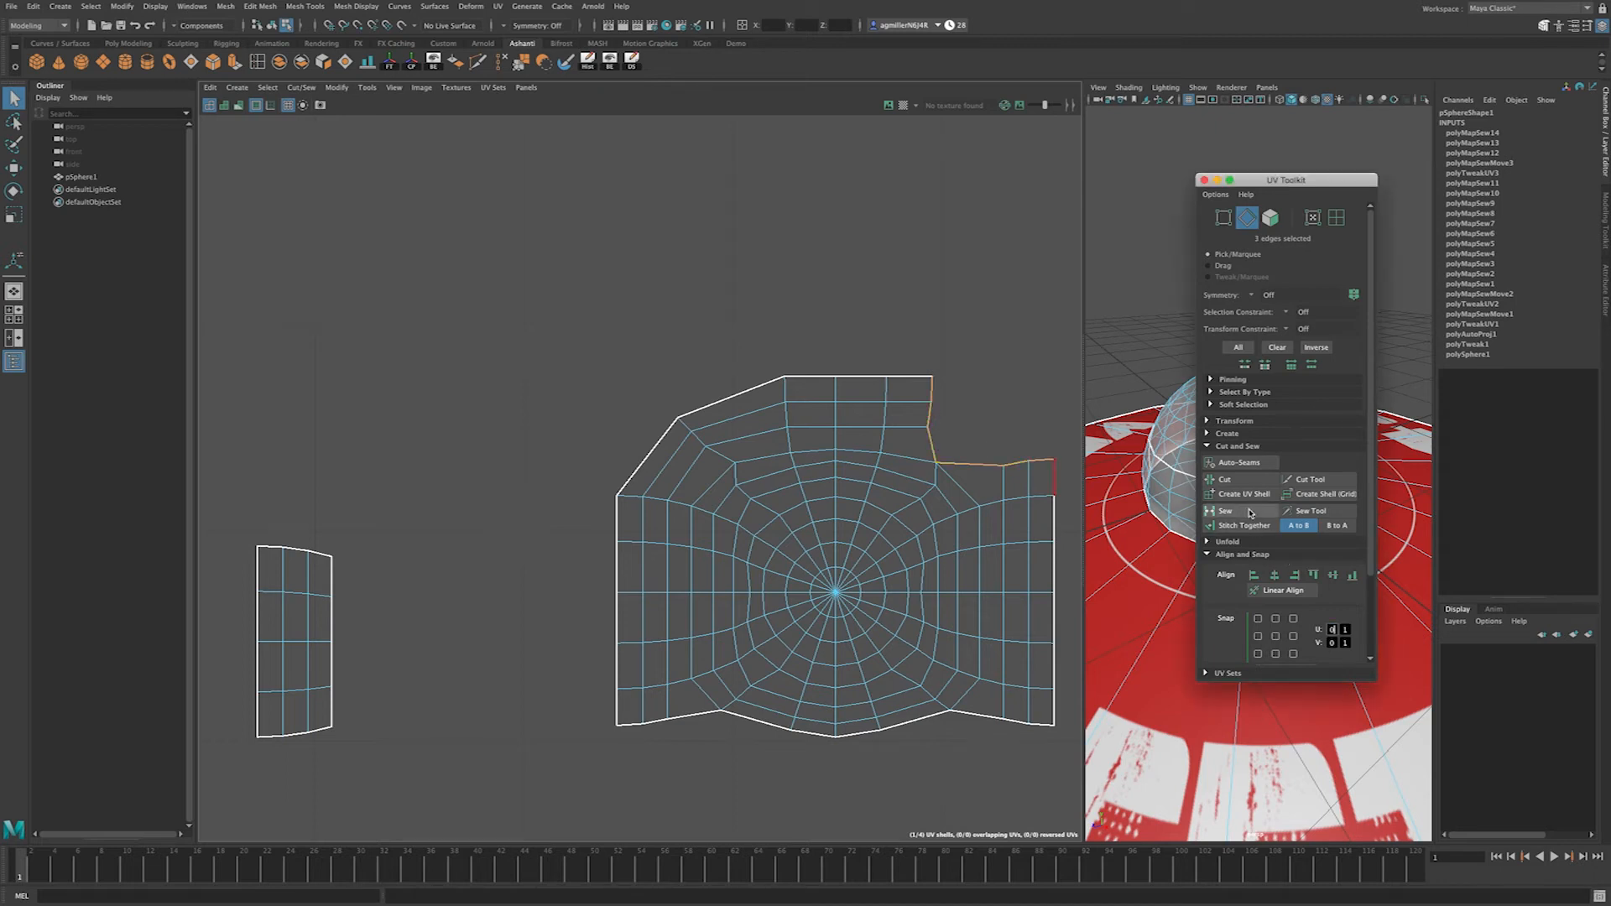
click(1250, 513)
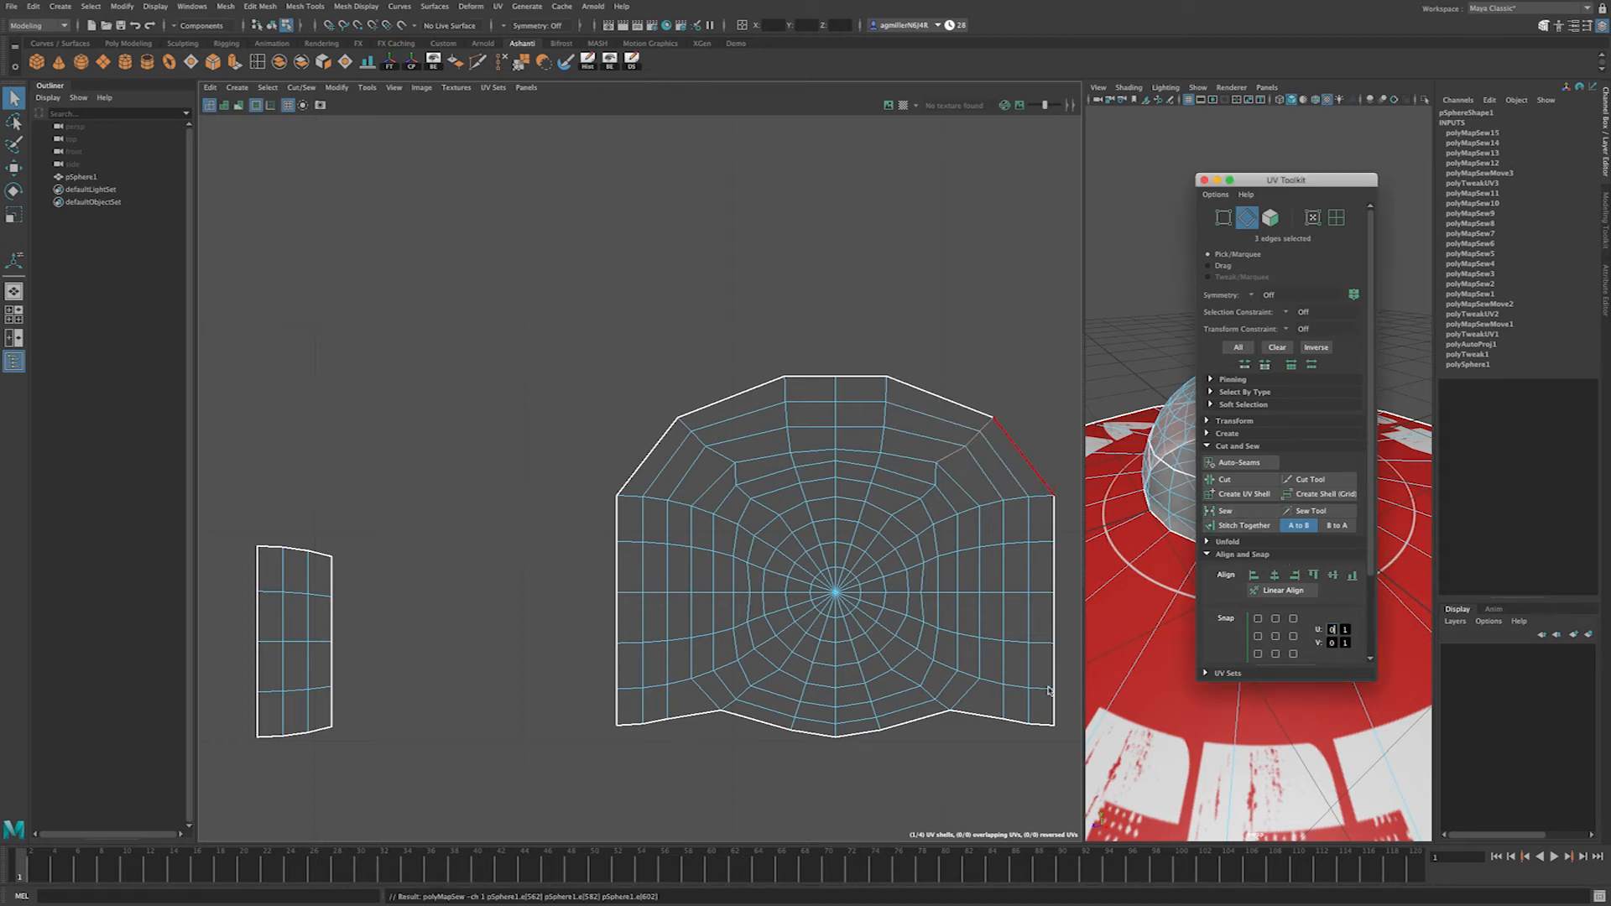
Step: Stitch the last separate small shell onto the middle of the cap's lower border, using its two middle edges with A to B
click(340, 640)
shift+click(336, 668)
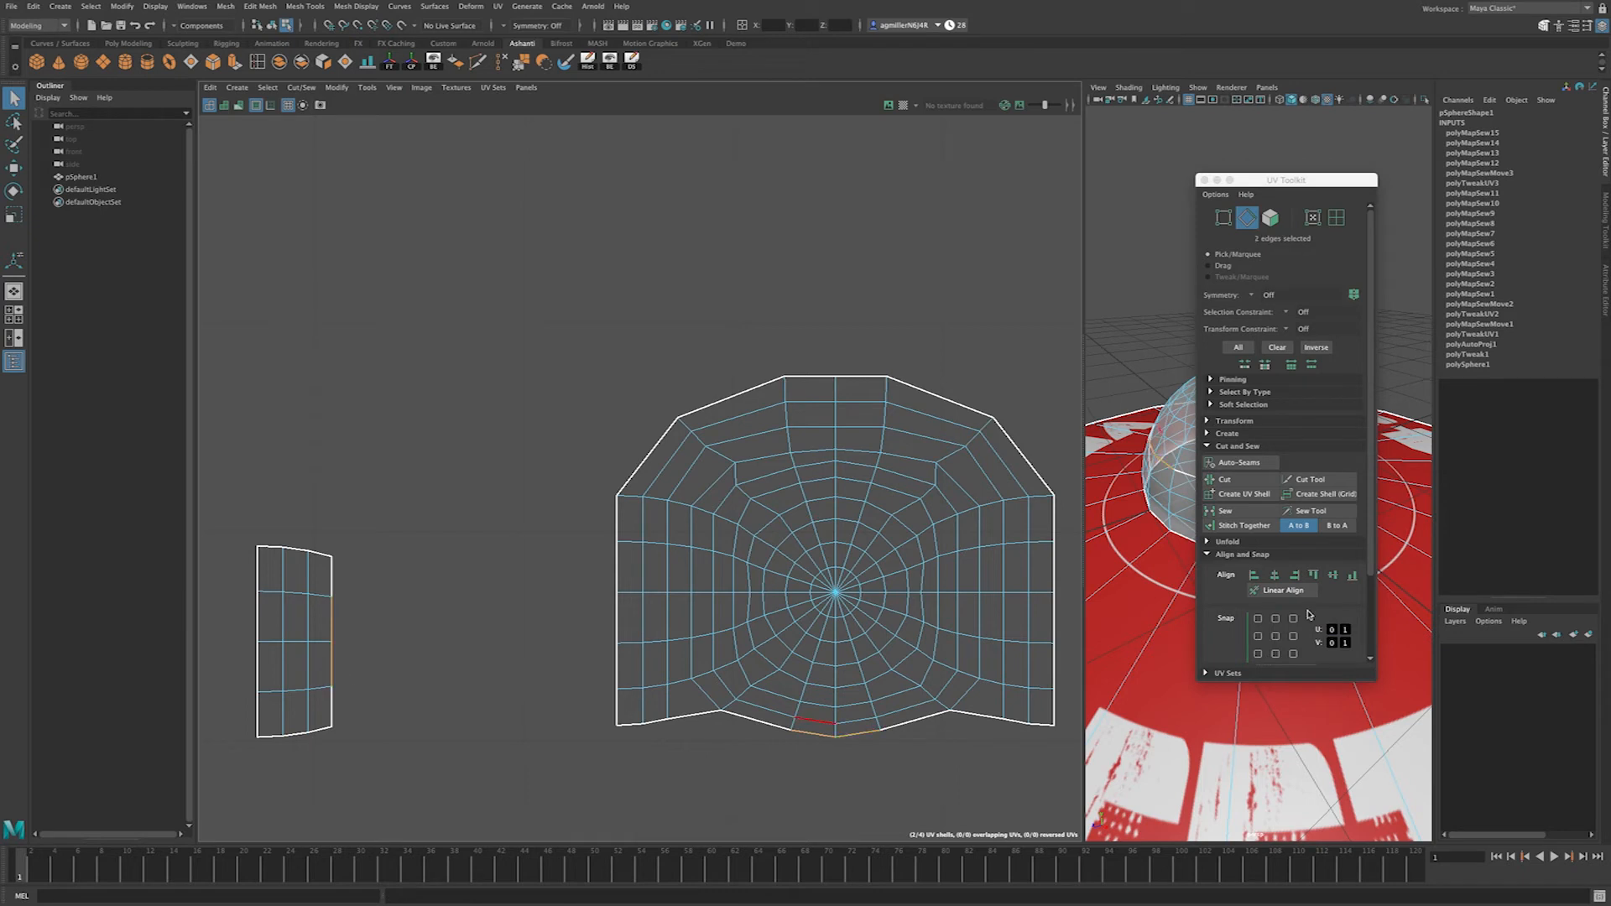
click(1235, 529)
Step: Sew the open edge on each side of the newly attached lower shell to the cap's lower border
click(902, 733)
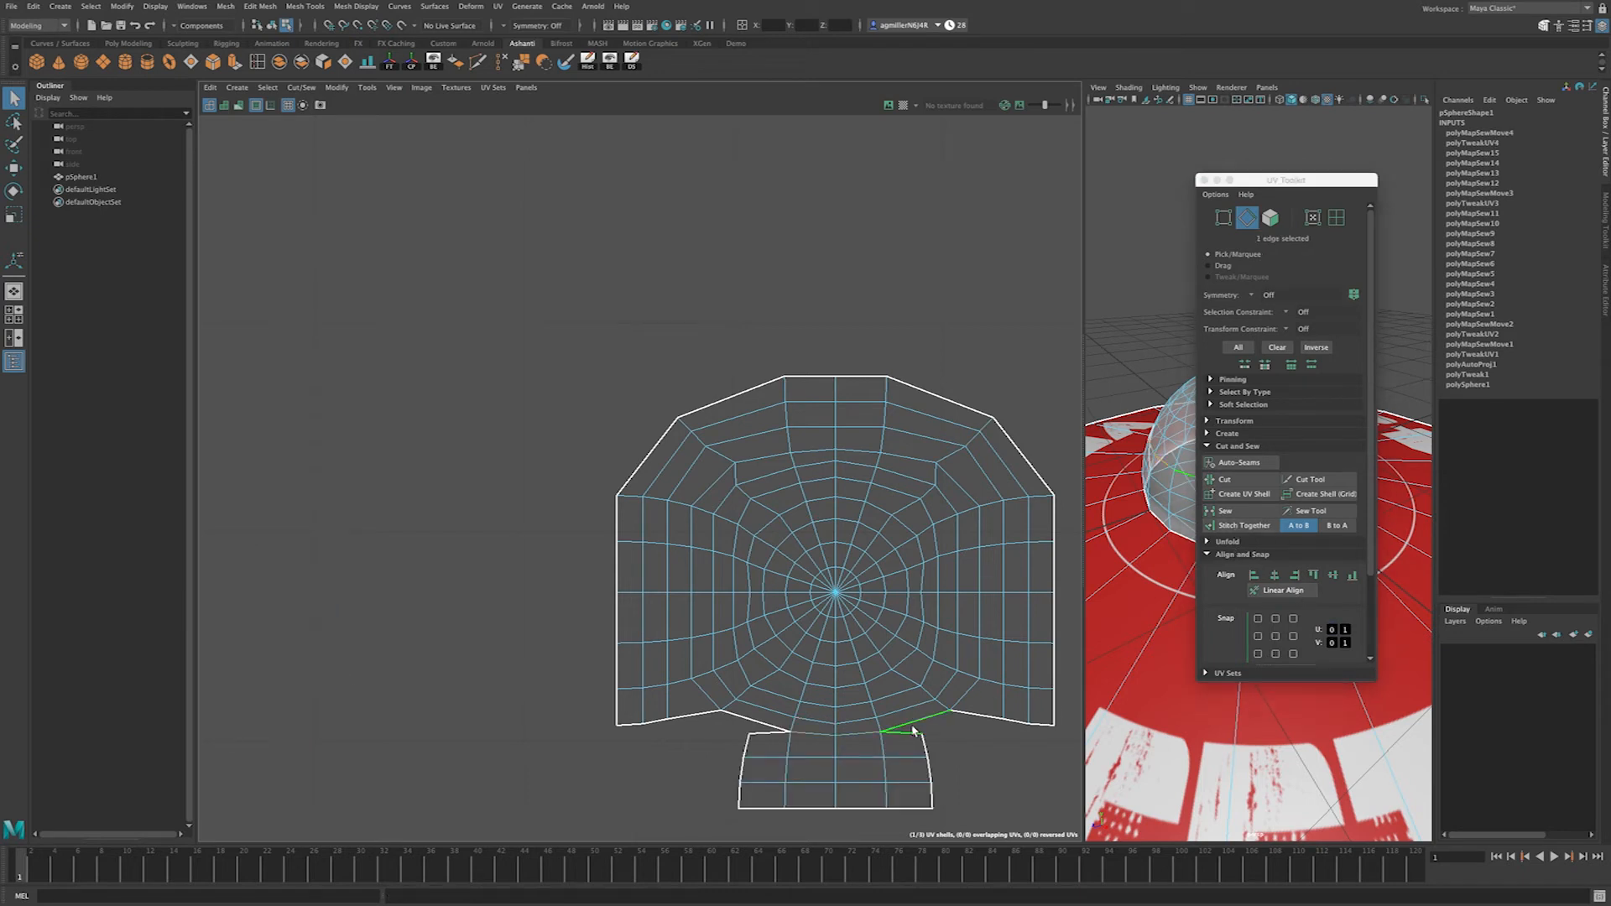
shift+click(776, 728)
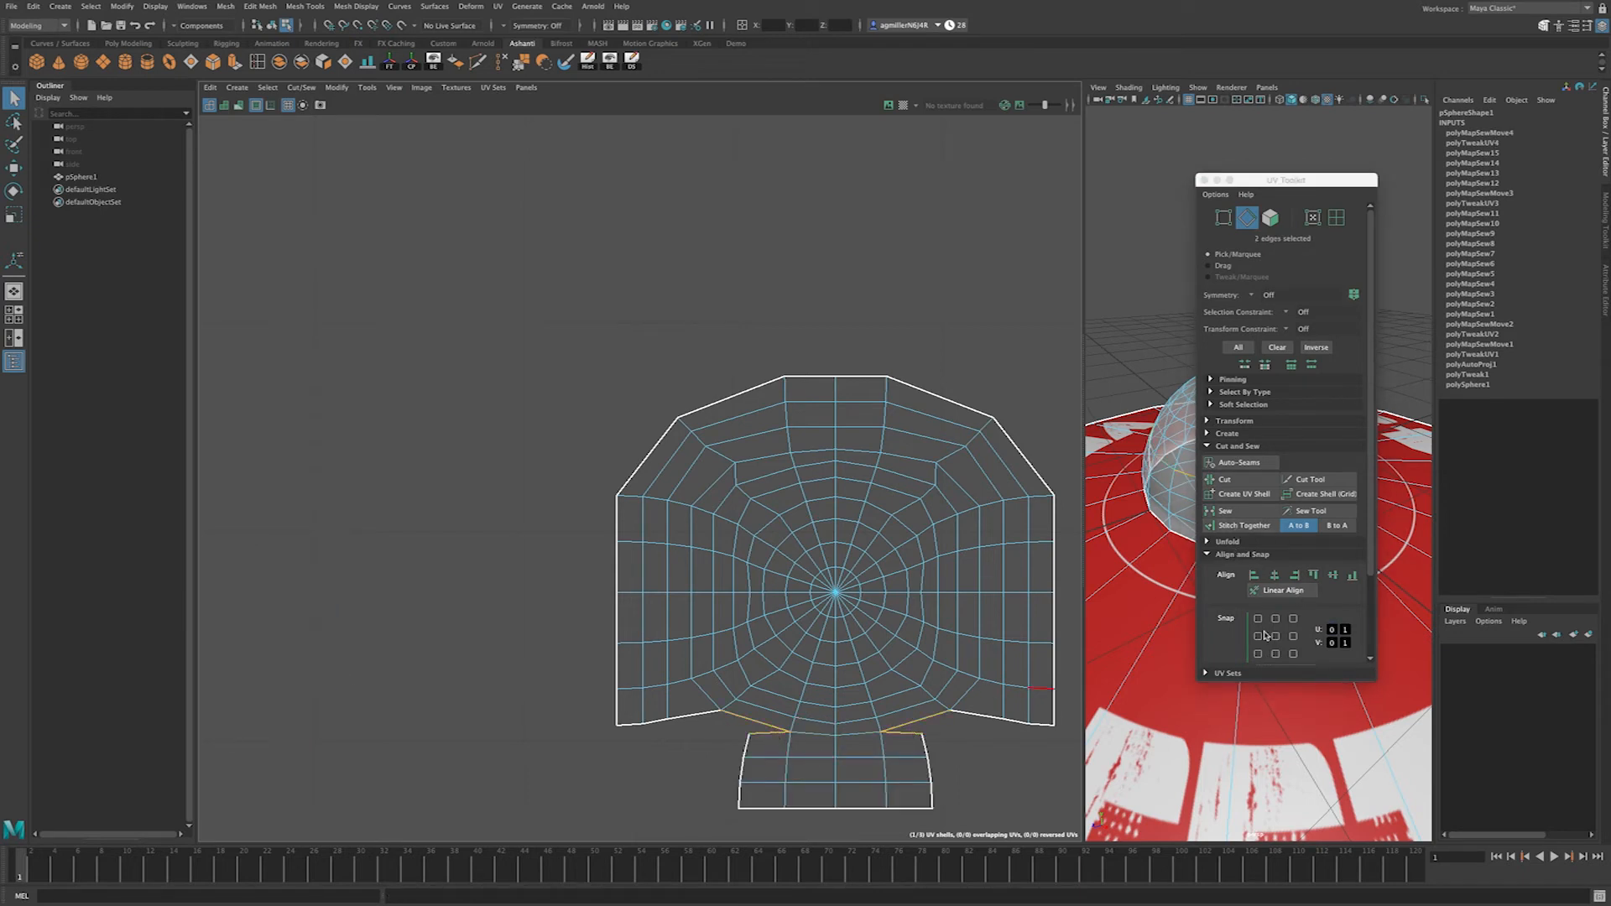
click(1227, 513)
Step: Sew the three open edges along the lower-right seam between the lower shell and the side piece
click(965, 726)
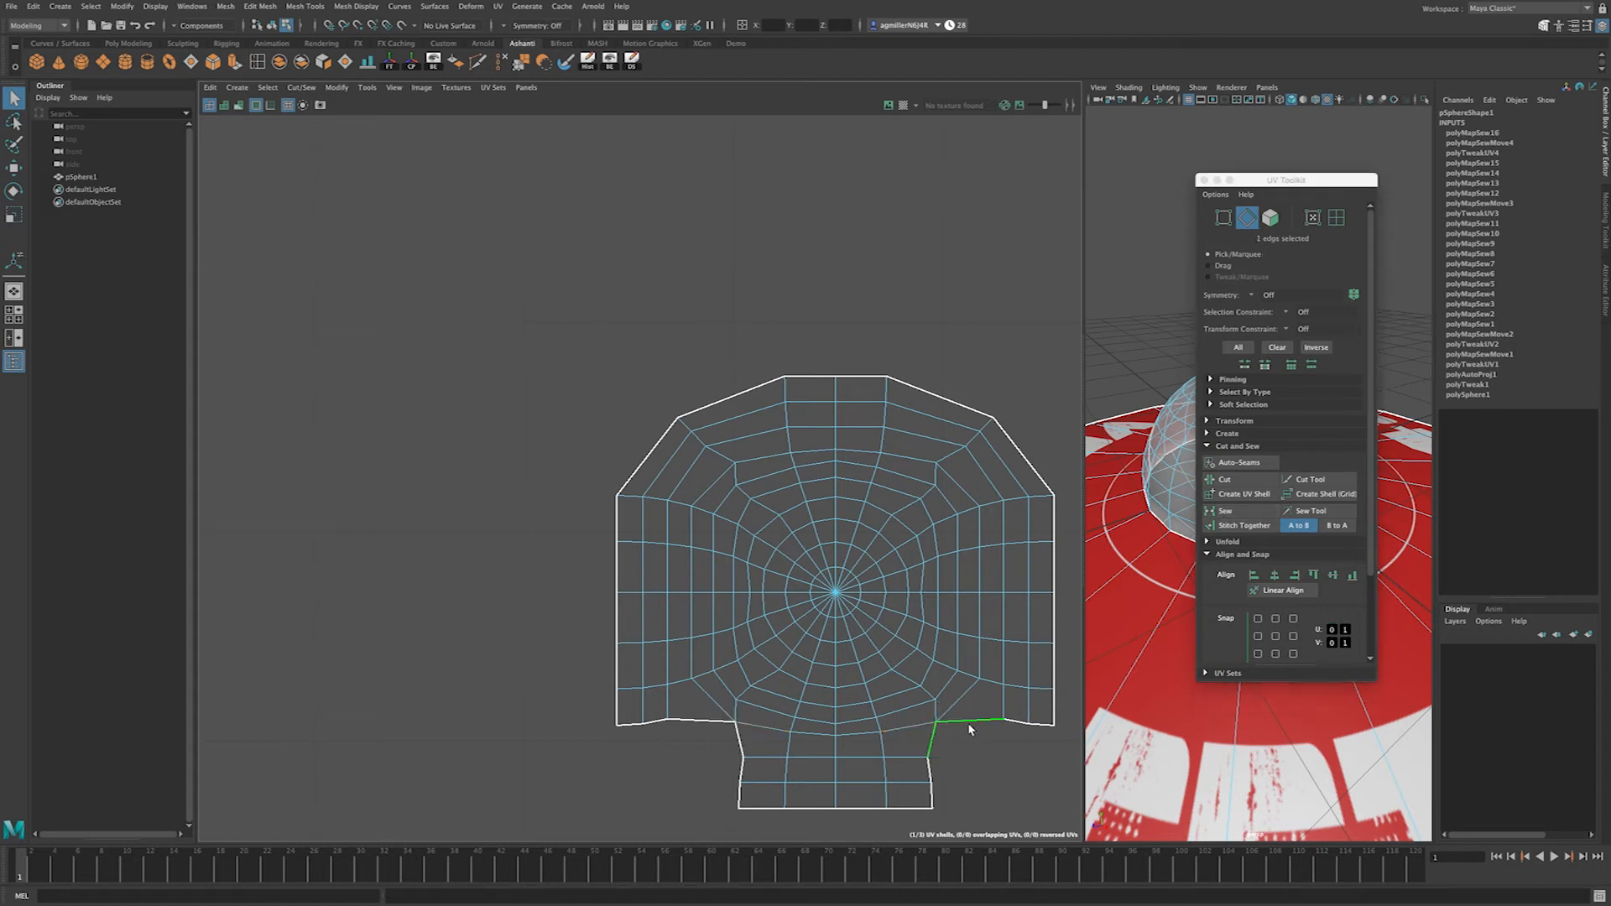
shift+click(1040, 724)
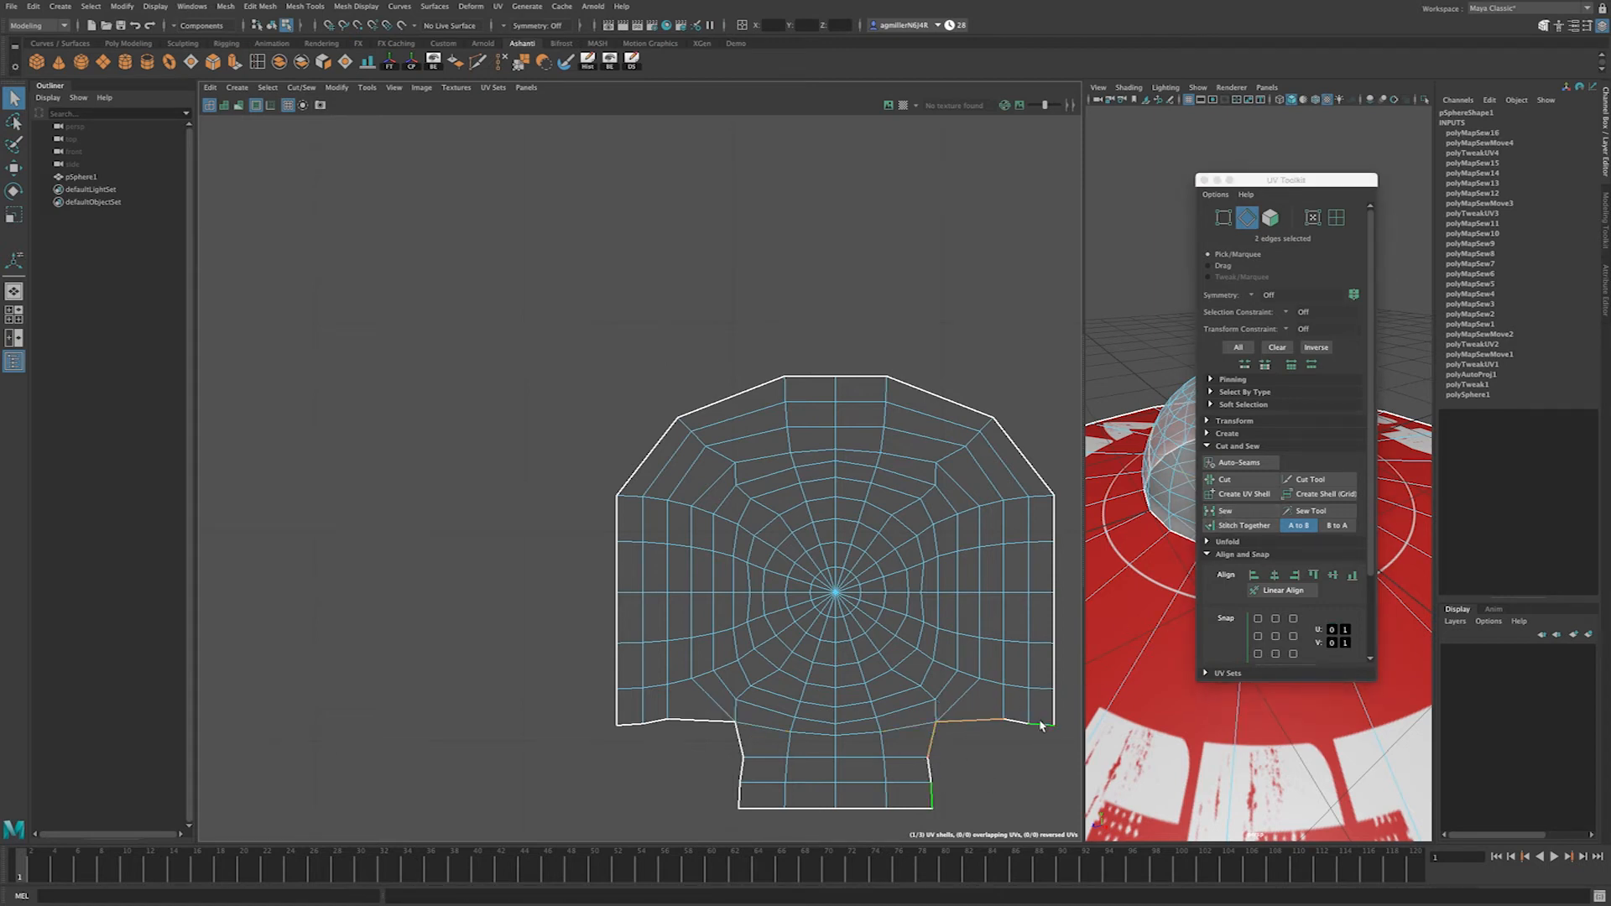
click(1245, 515)
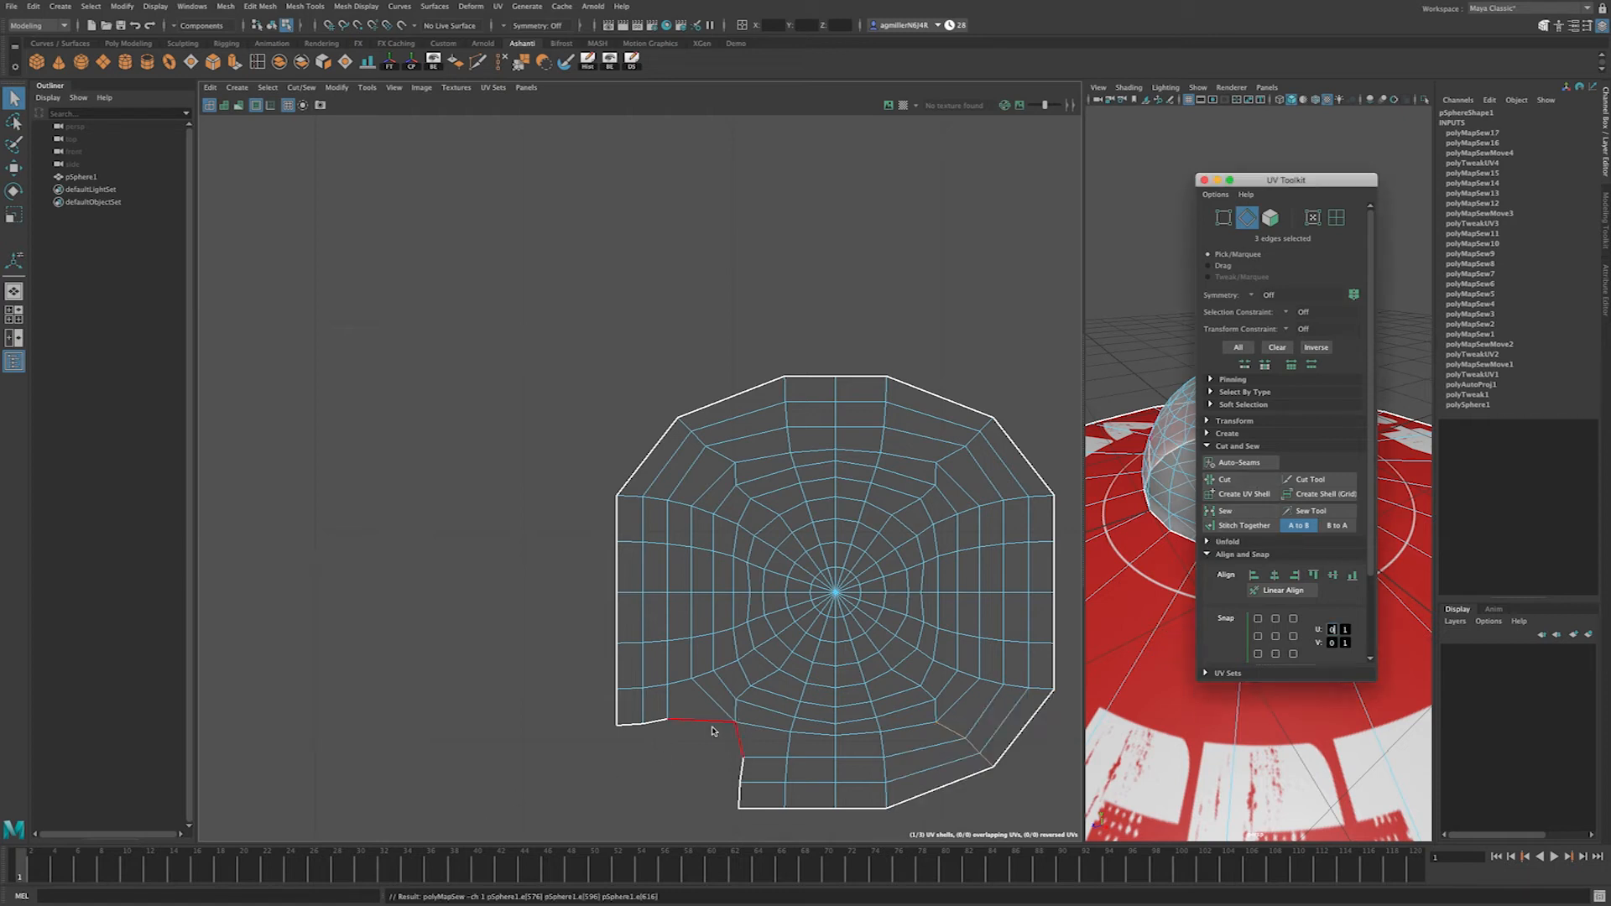
Step: Sew the three remaining open edges along the lower-left seam to close the dome's UV shell
click(672, 722)
shift+click(631, 726)
shift+click(652, 723)
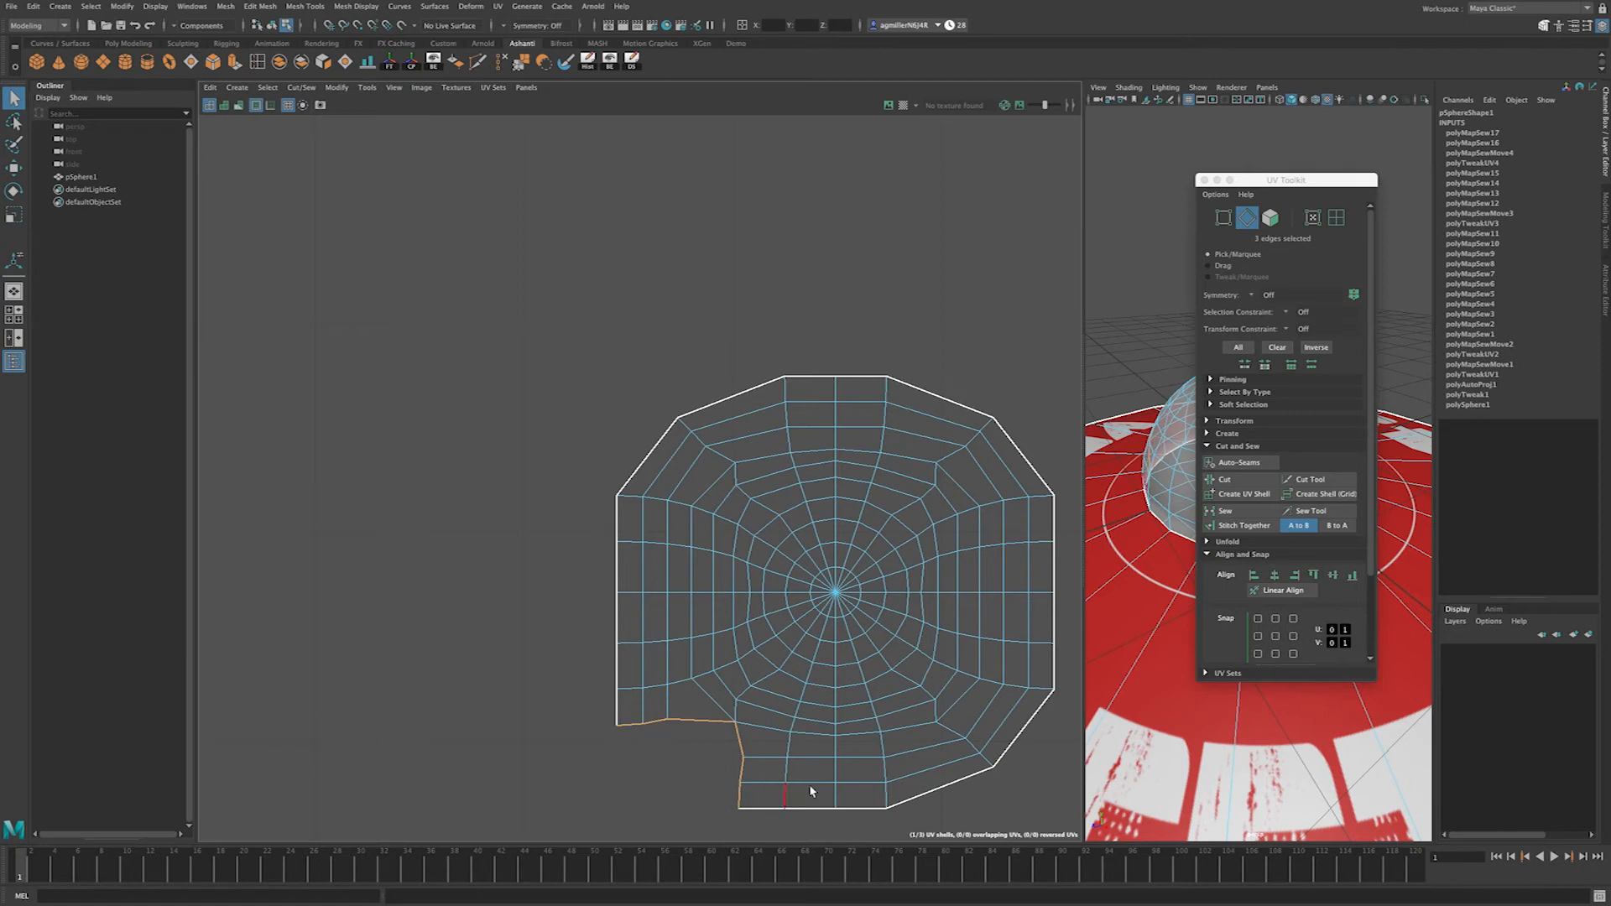
click(1246, 516)
Step: Move the UV Toolkit clear of the perspective view and examine the dome and whole saucer from several angles
alt+middle_drag(828, 640, 669, 609)
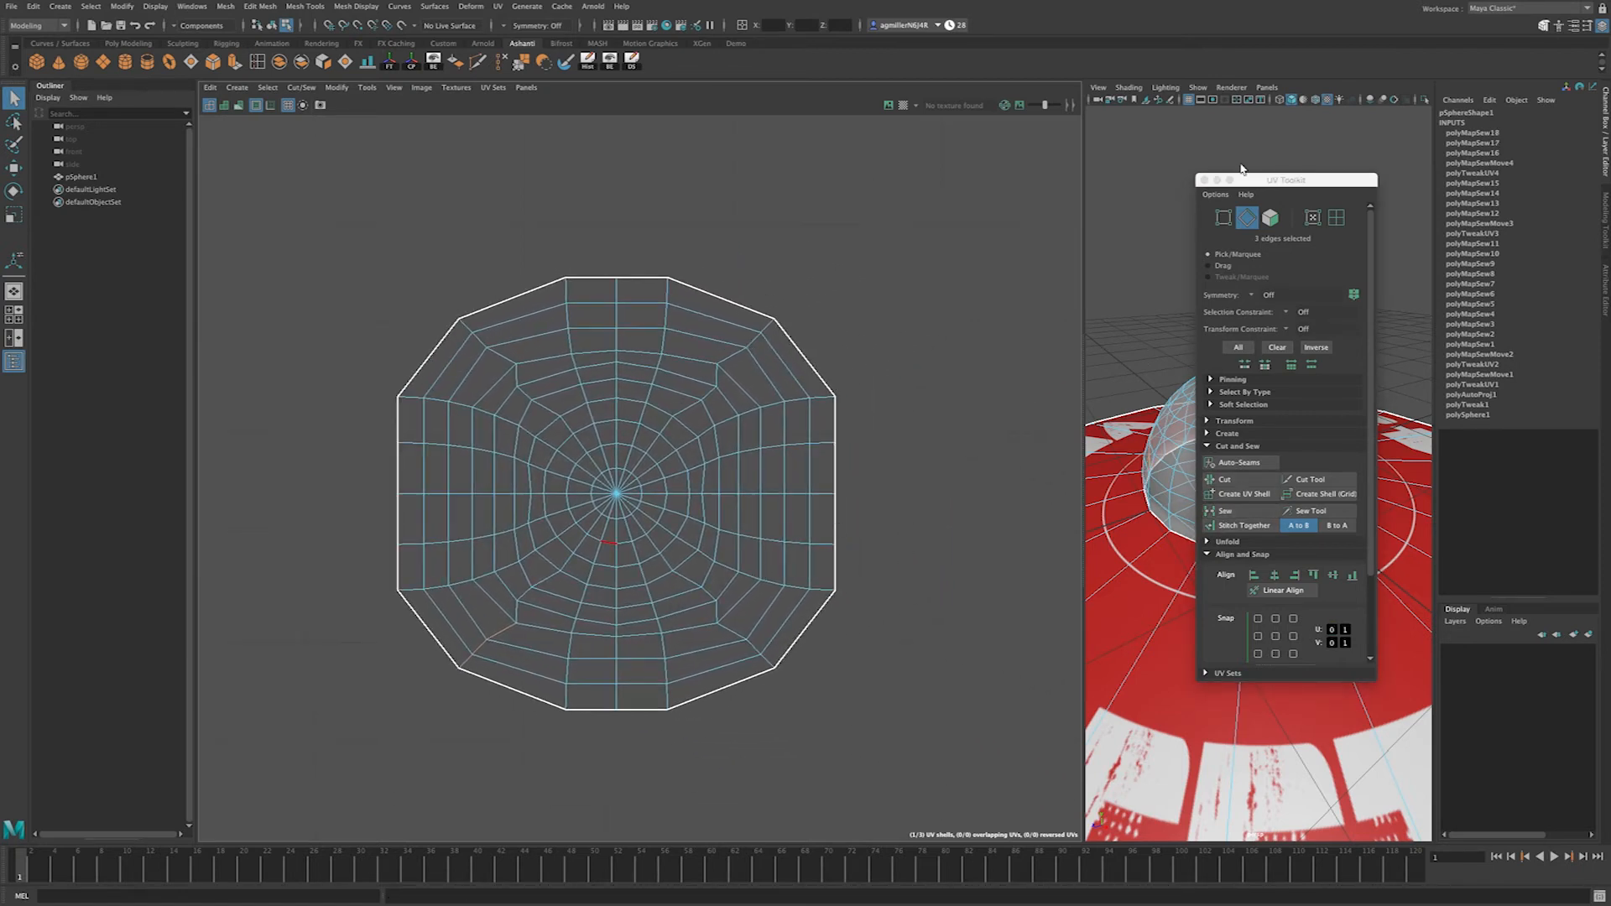
click(1303, 176)
drag(1317, 183, 963, 233)
alt+drag(1217, 437, 1127, 344)
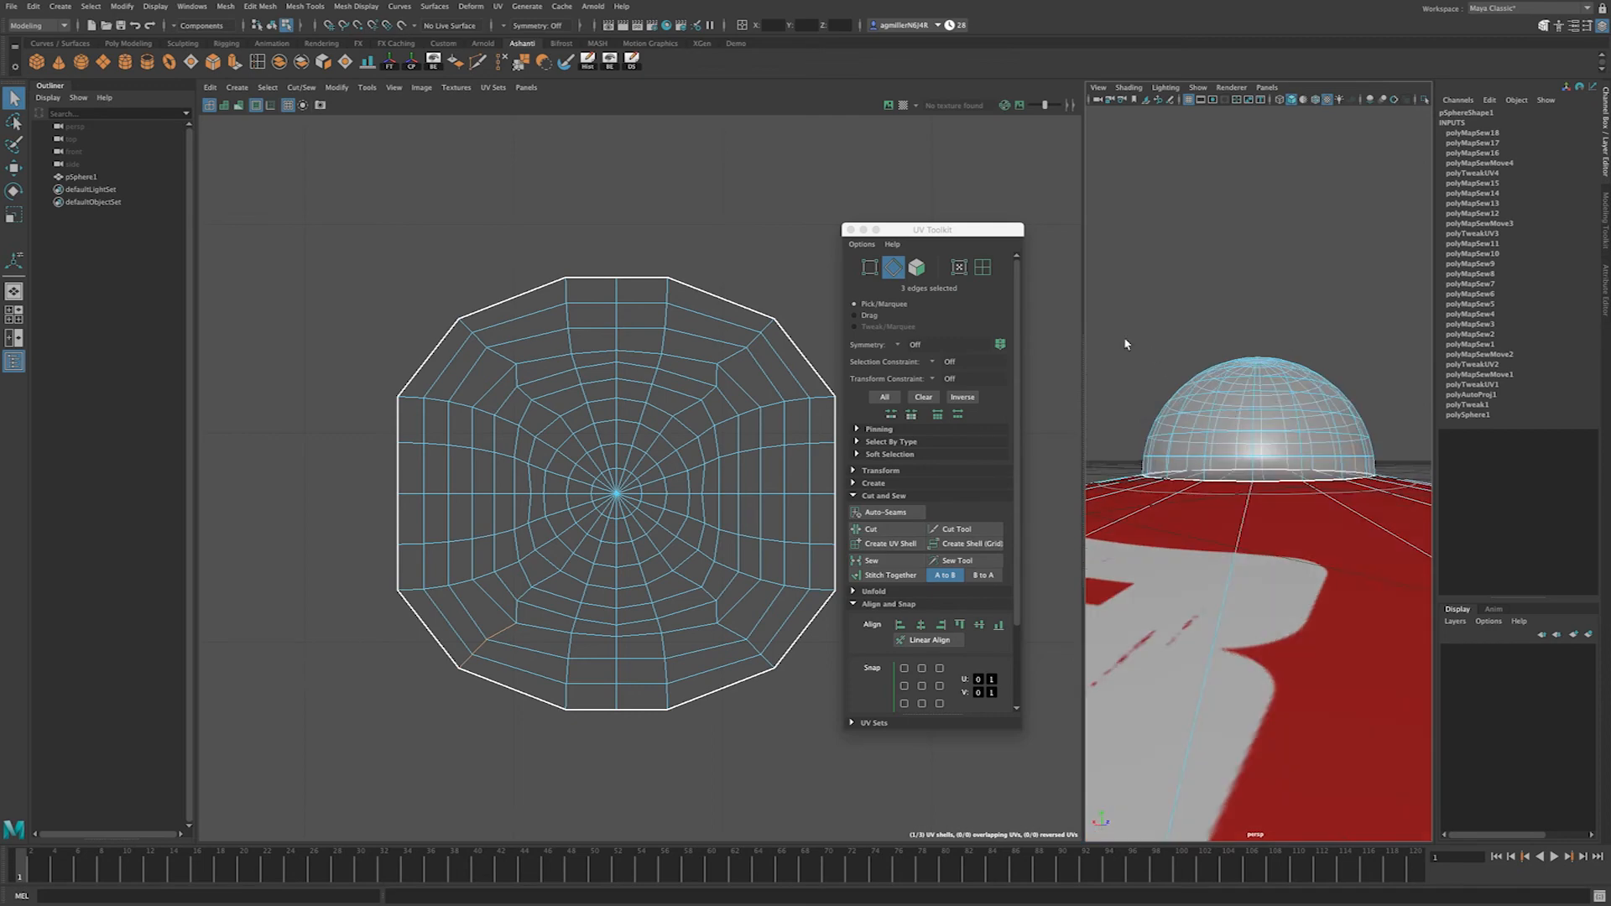
alt+drag(1274, 398, 1255, 358)
scroll(1342, 456, down, 10)
scroll(1264, 458, up, 10)
scroll(1332, 510, down, 8)
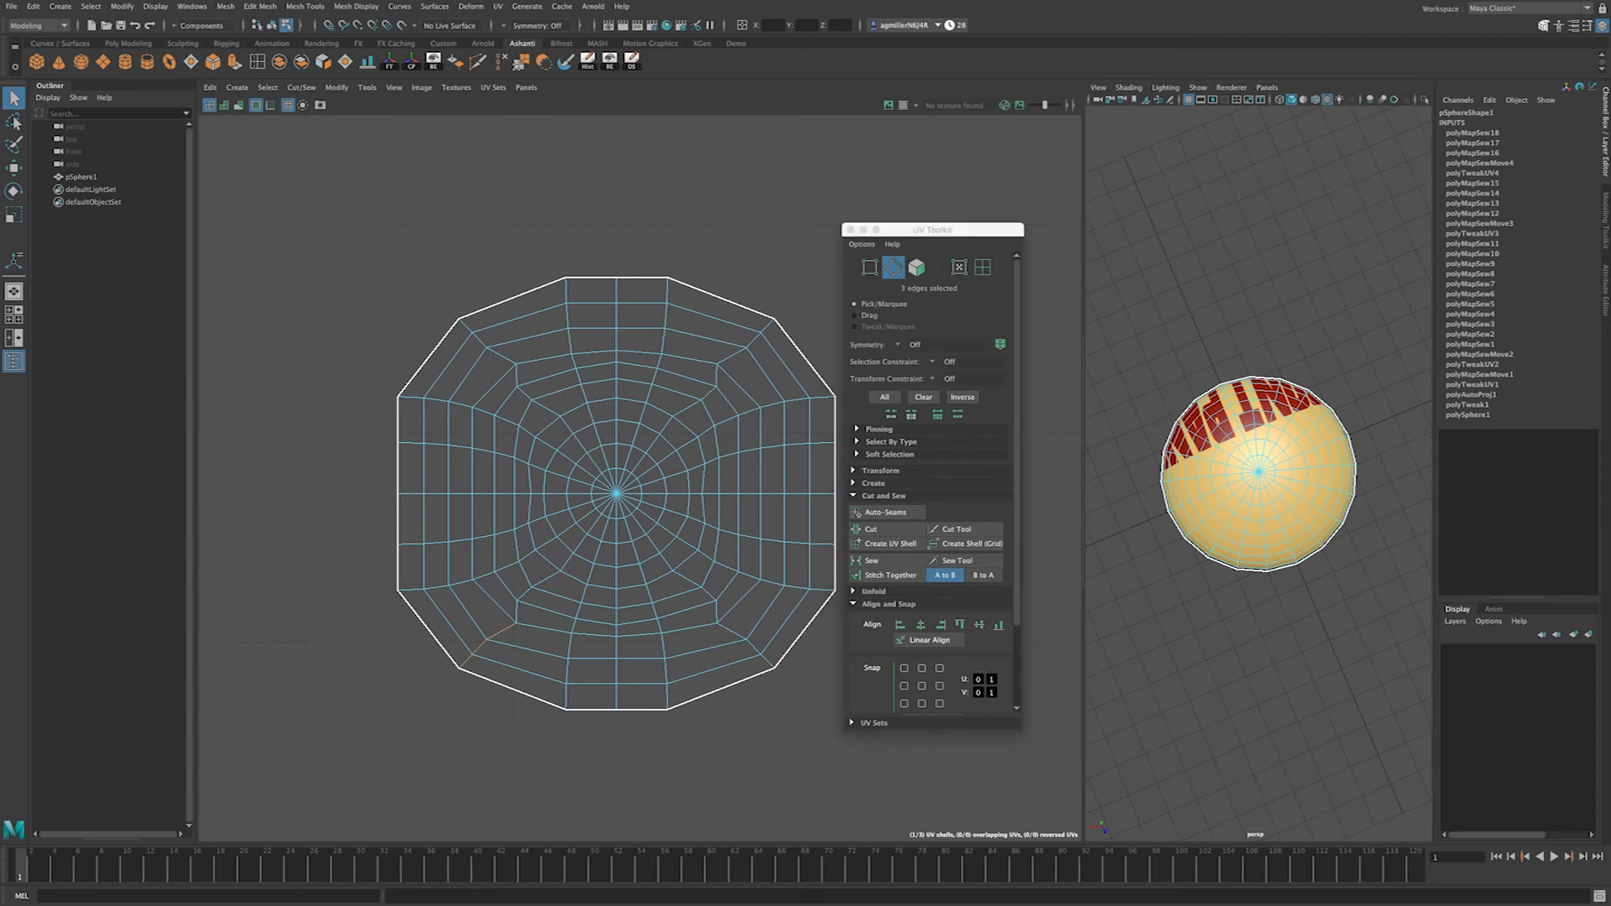
Step: Take the Maya window out of full screen and bring up dontPanicMap.eps in Illustrator
mouse_move(3, 10)
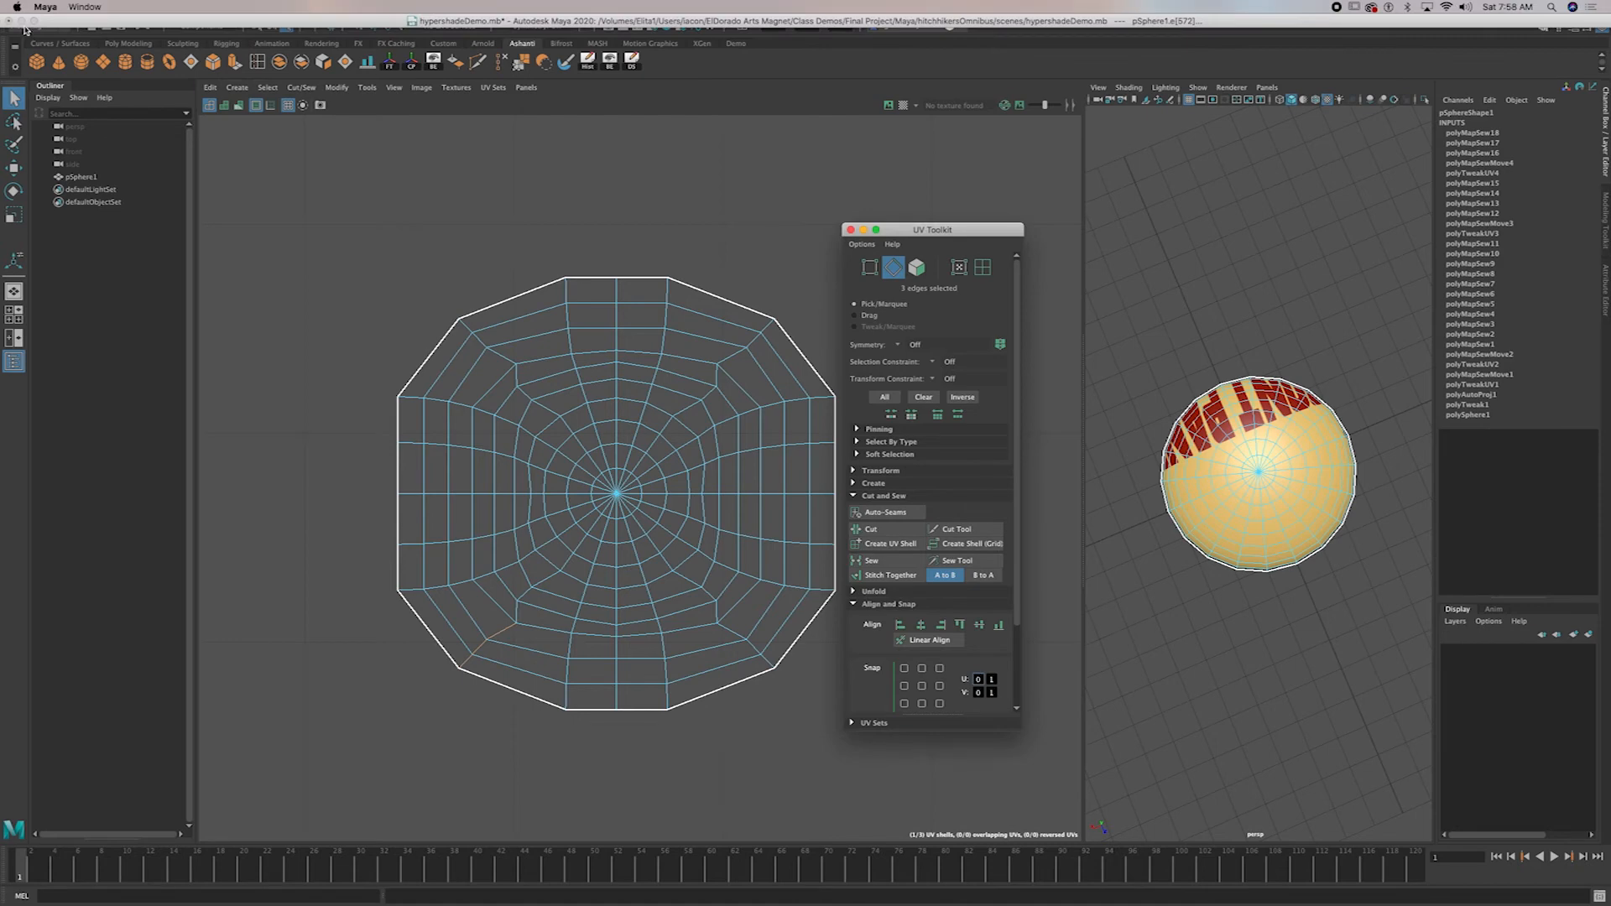
click(32, 23)
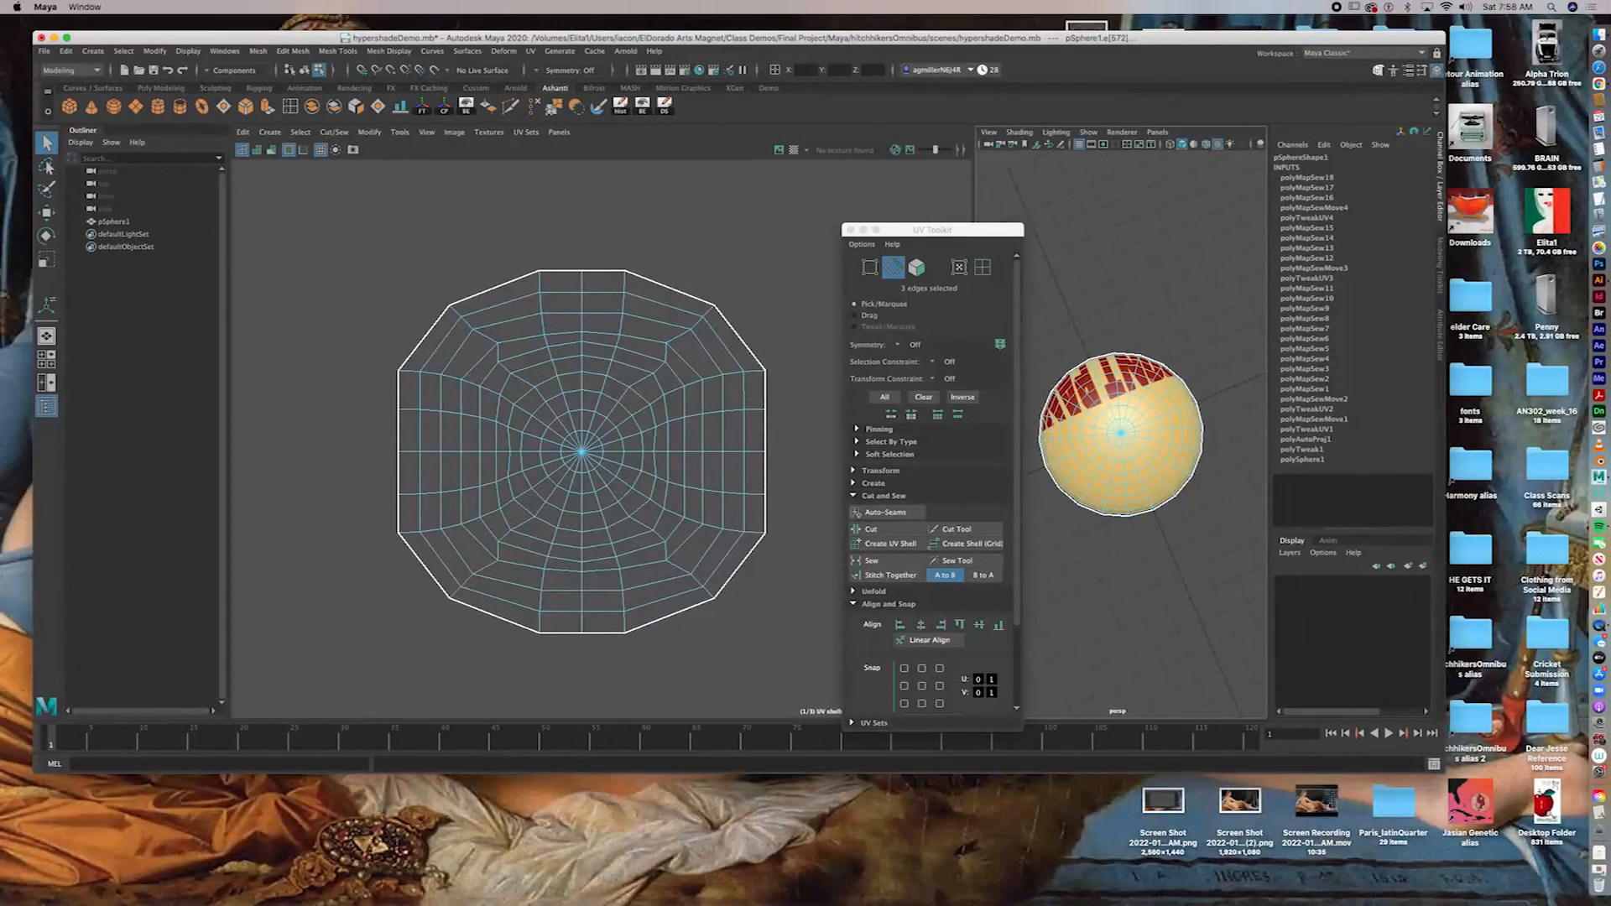
drag(0, 238, 879, 203)
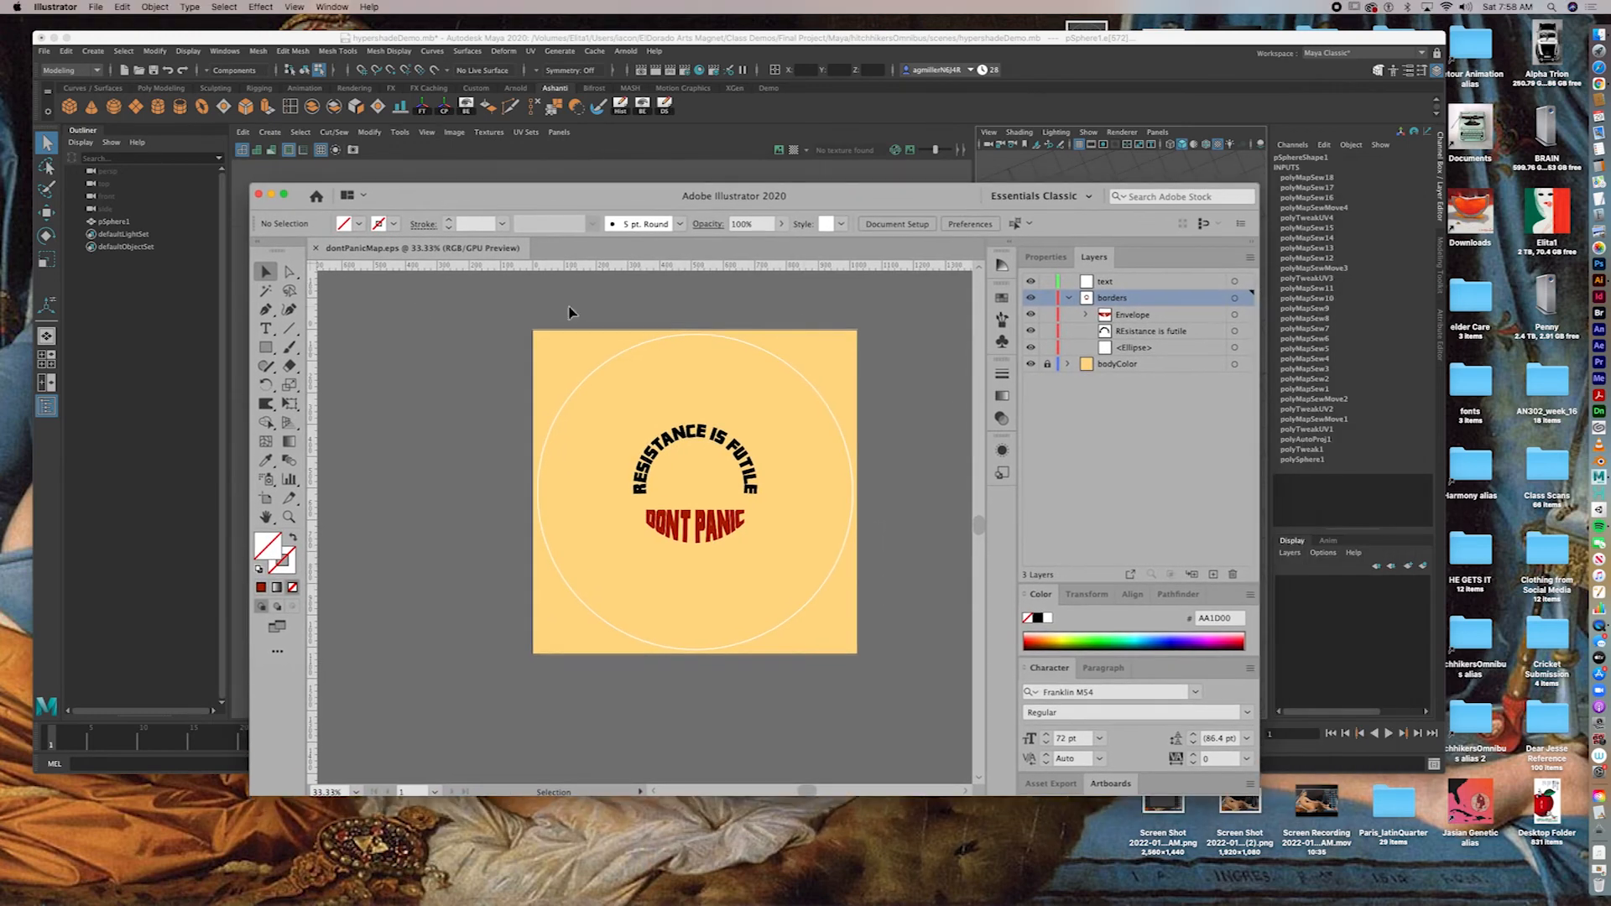
Step: Collapse the borders layer and add a new layer named UVsnapshot above it
click(1069, 298)
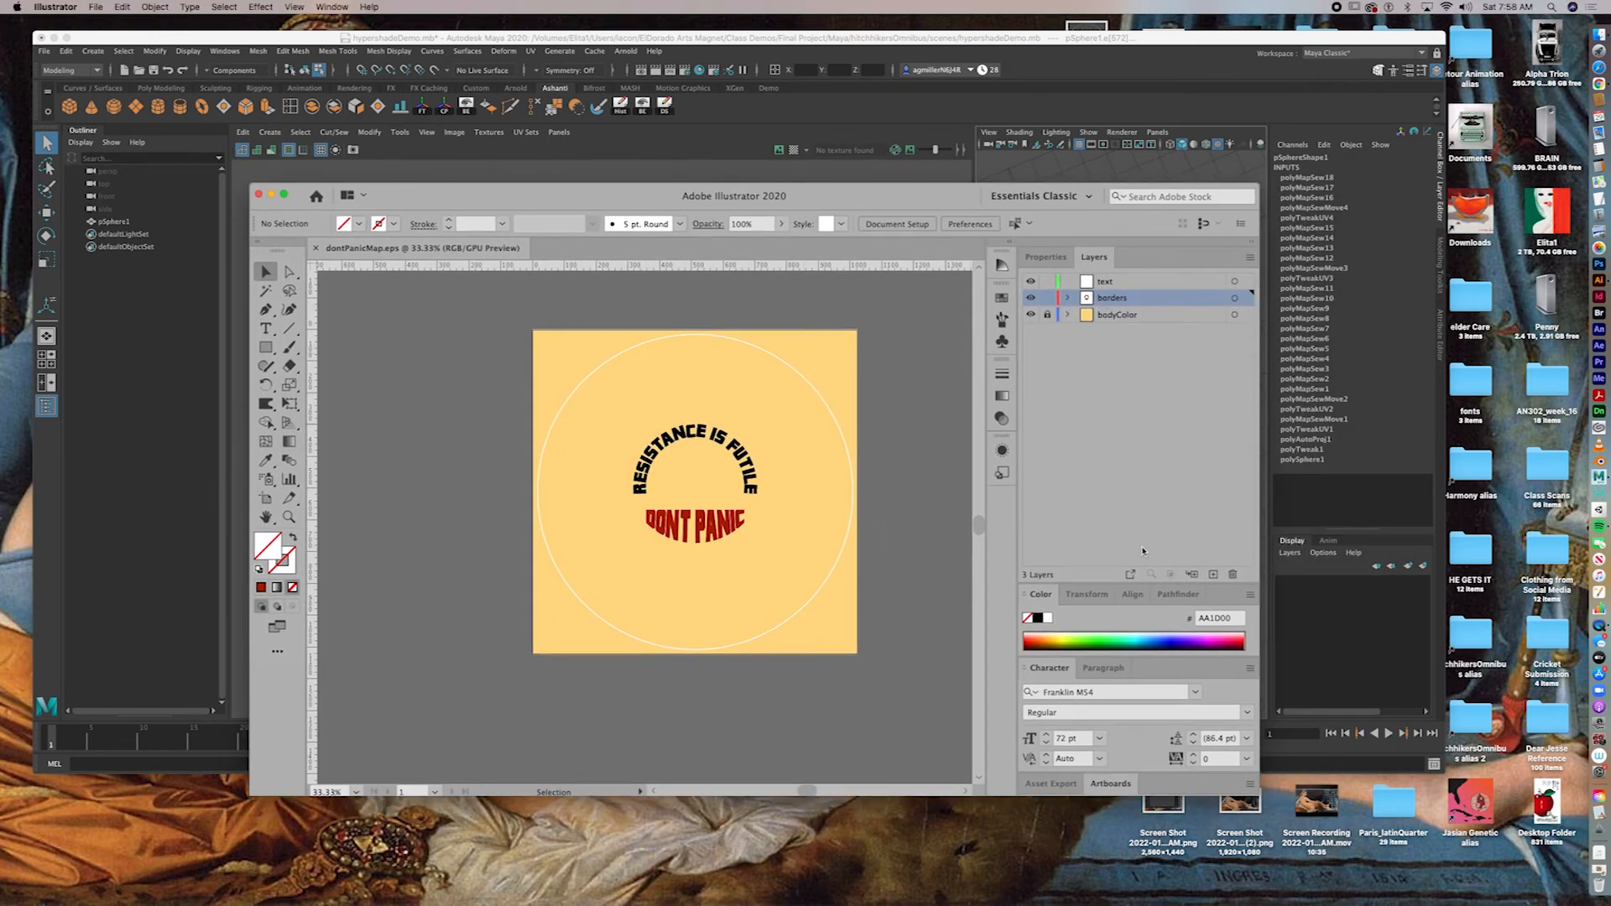
click(1213, 575)
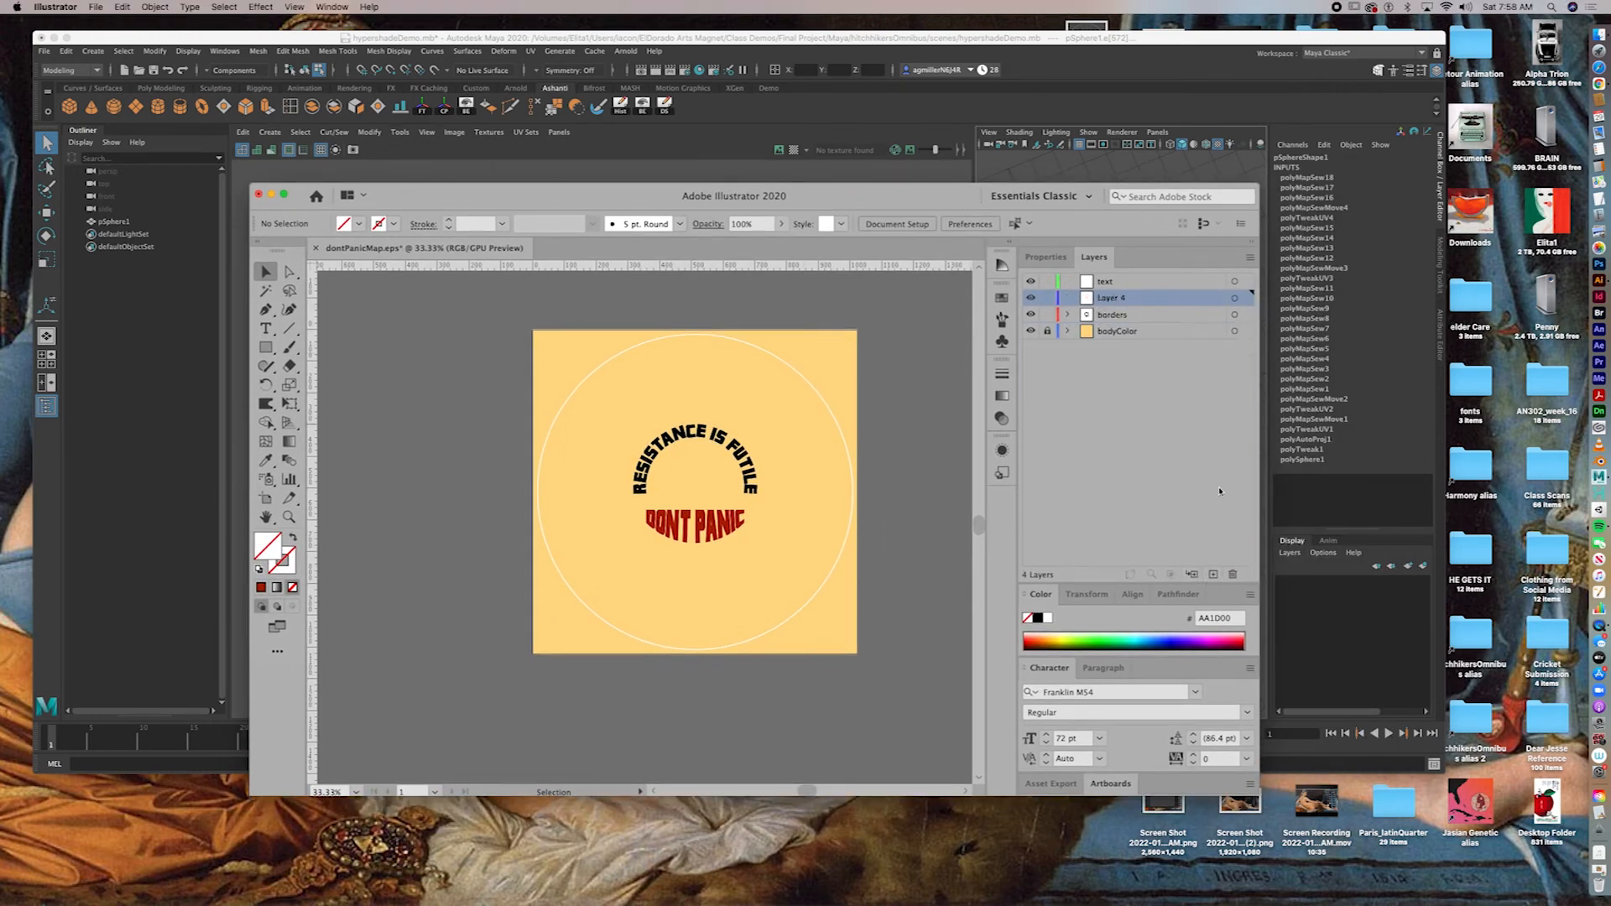
double_click(1113, 298)
text(UVsnapshot)
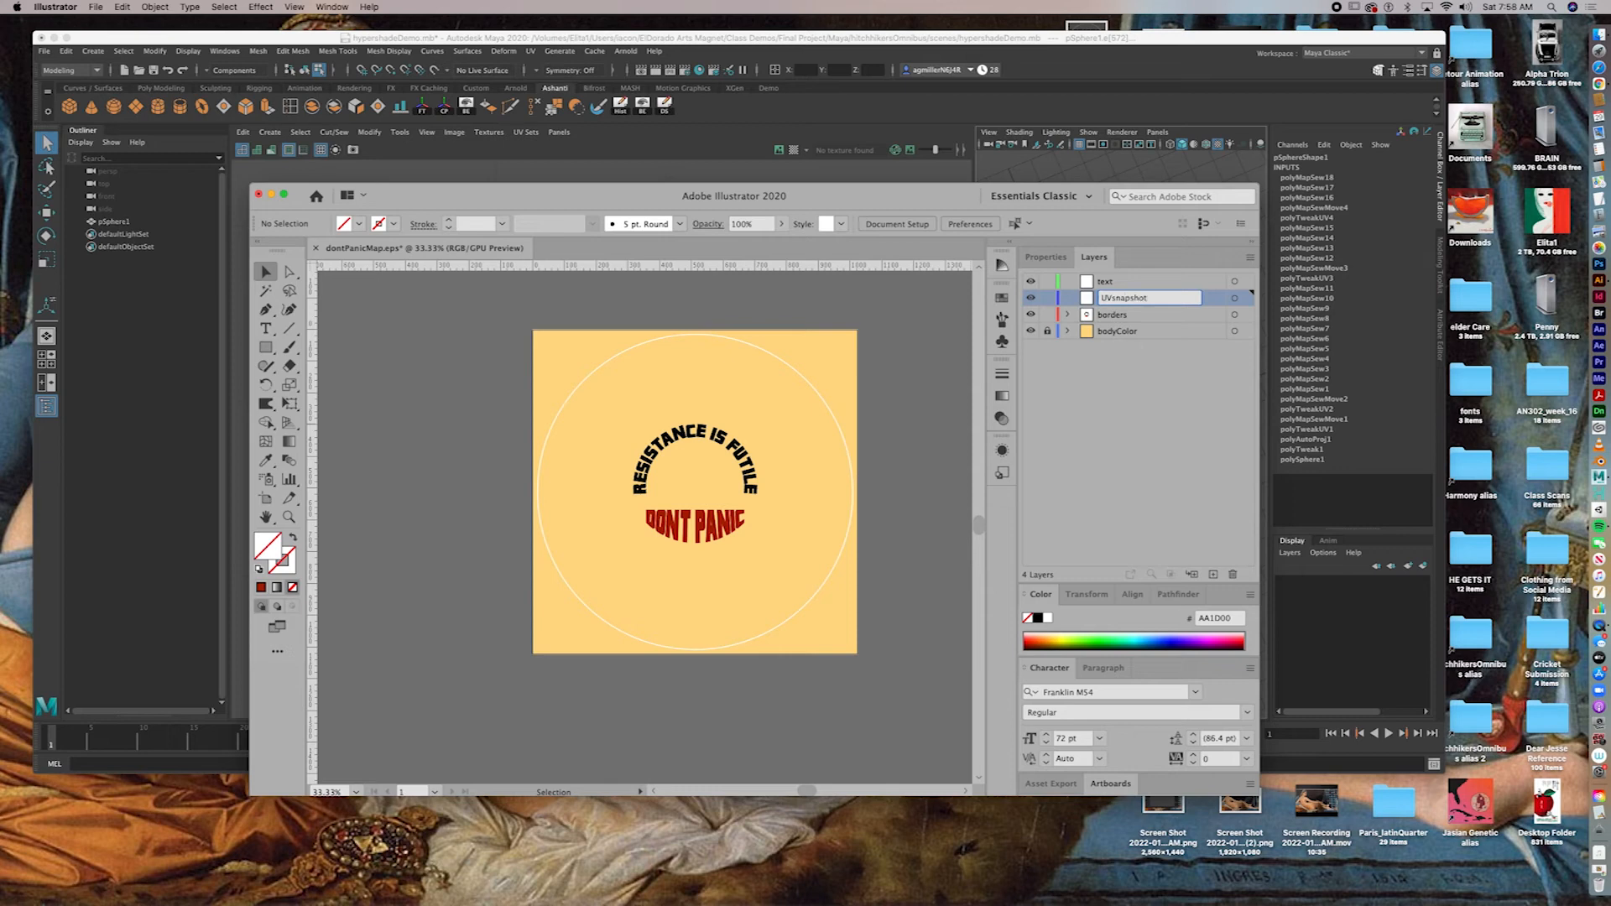
key(Return)
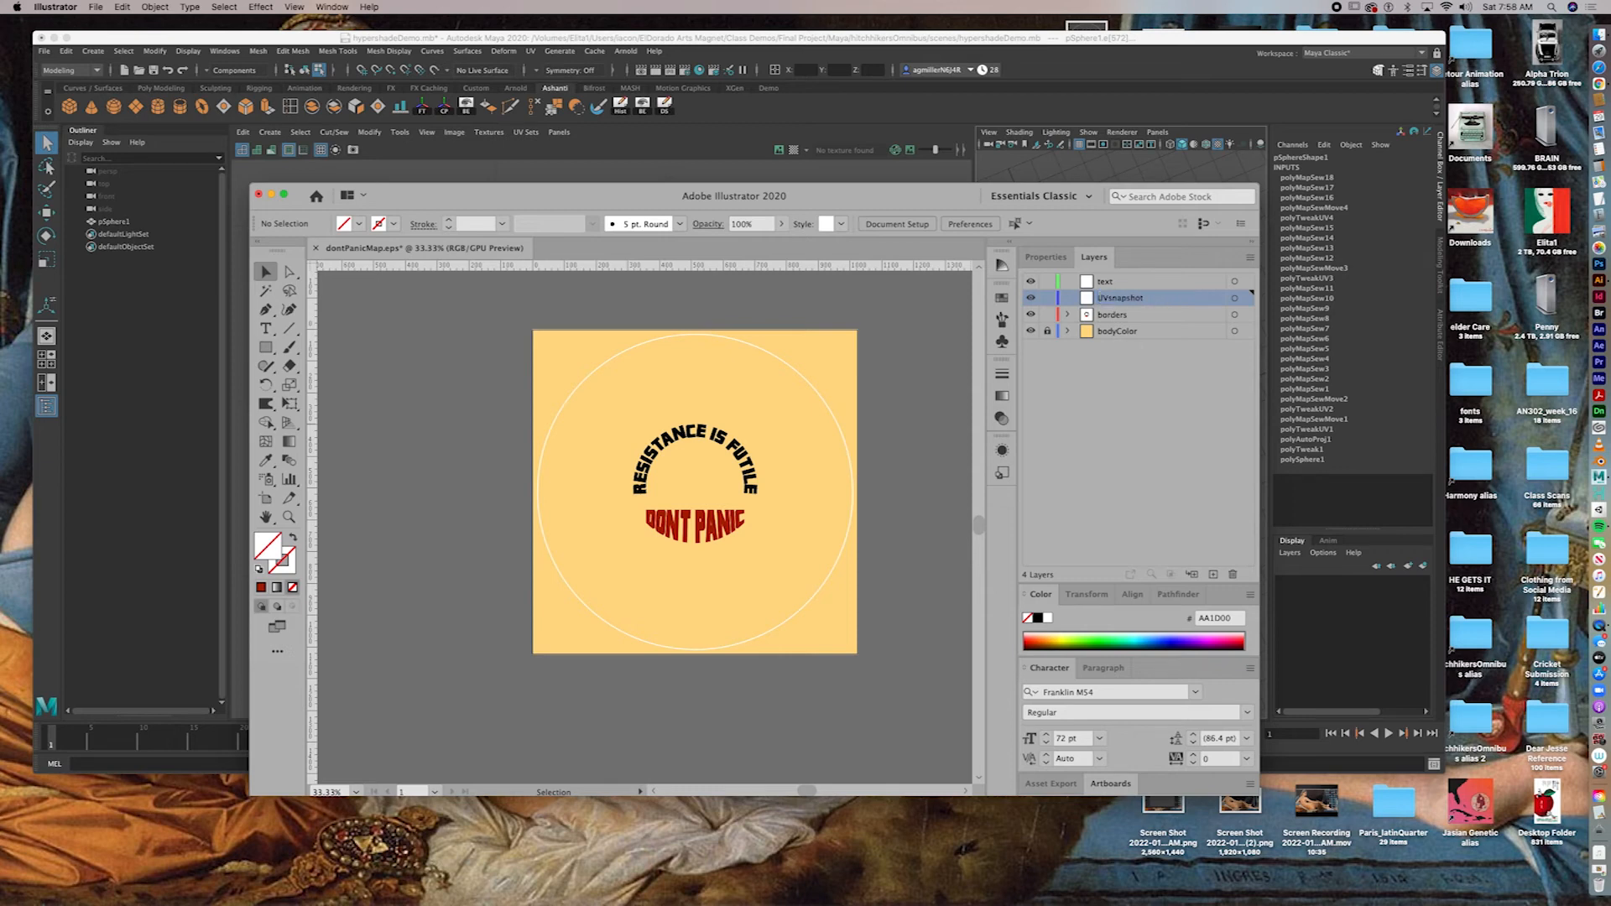
Step: Place the linked image Screen Shot 2022-01-29 at 7.53.50 AM.png from the Desktop, starting at the artboard's upper-left corner
click(96, 7)
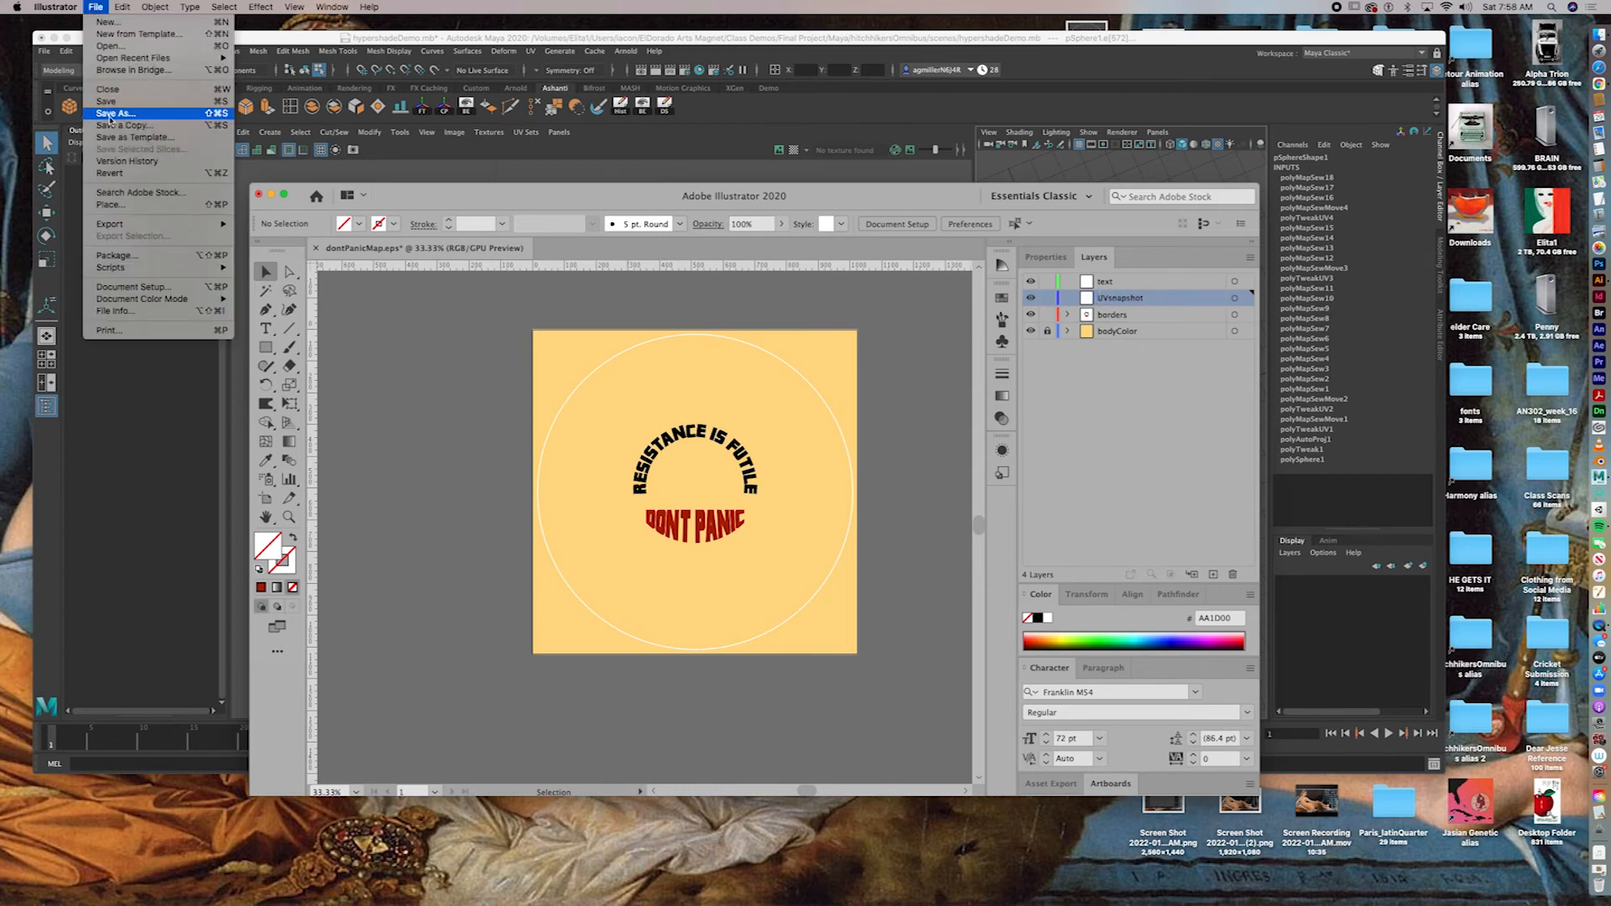
click(115, 207)
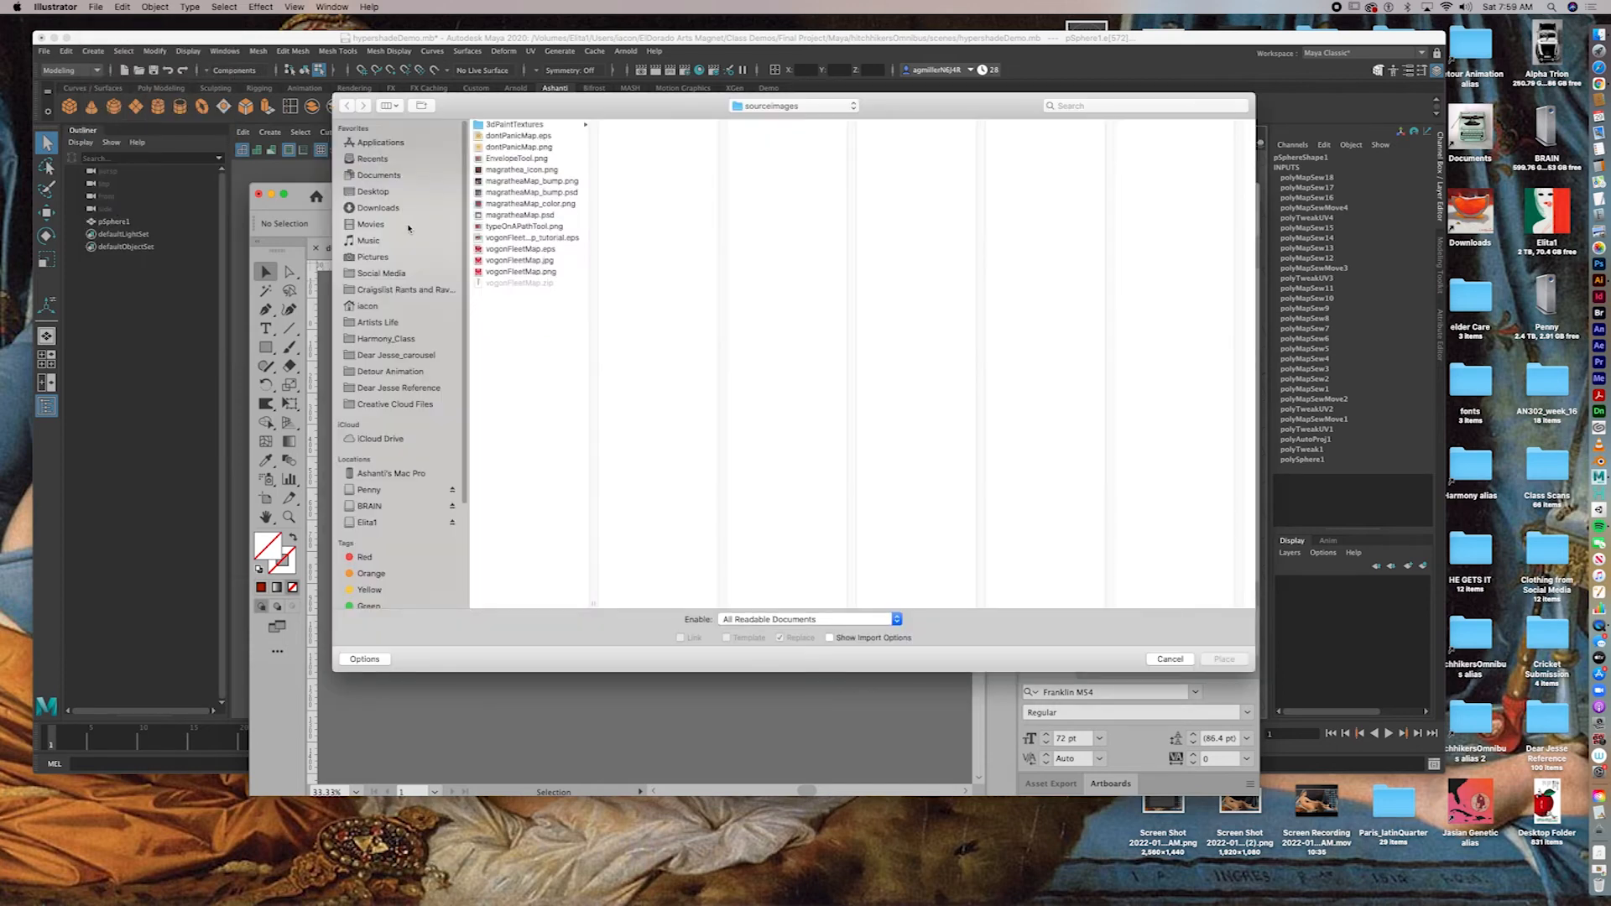
click(374, 192)
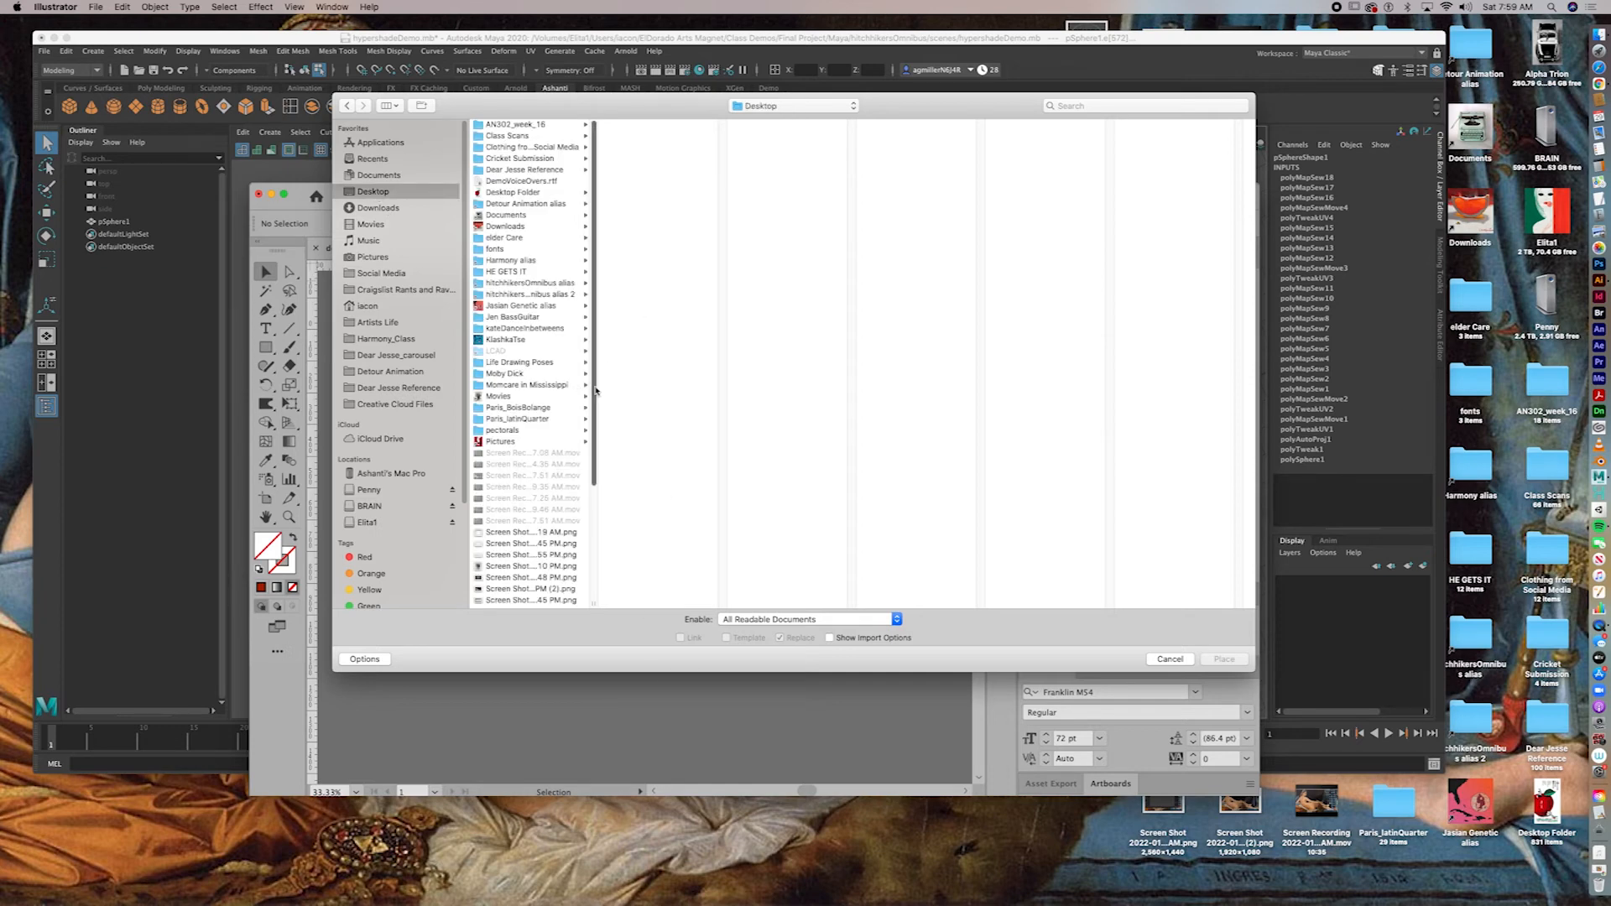
scroll(537, 386, down, 5)
click(525, 558)
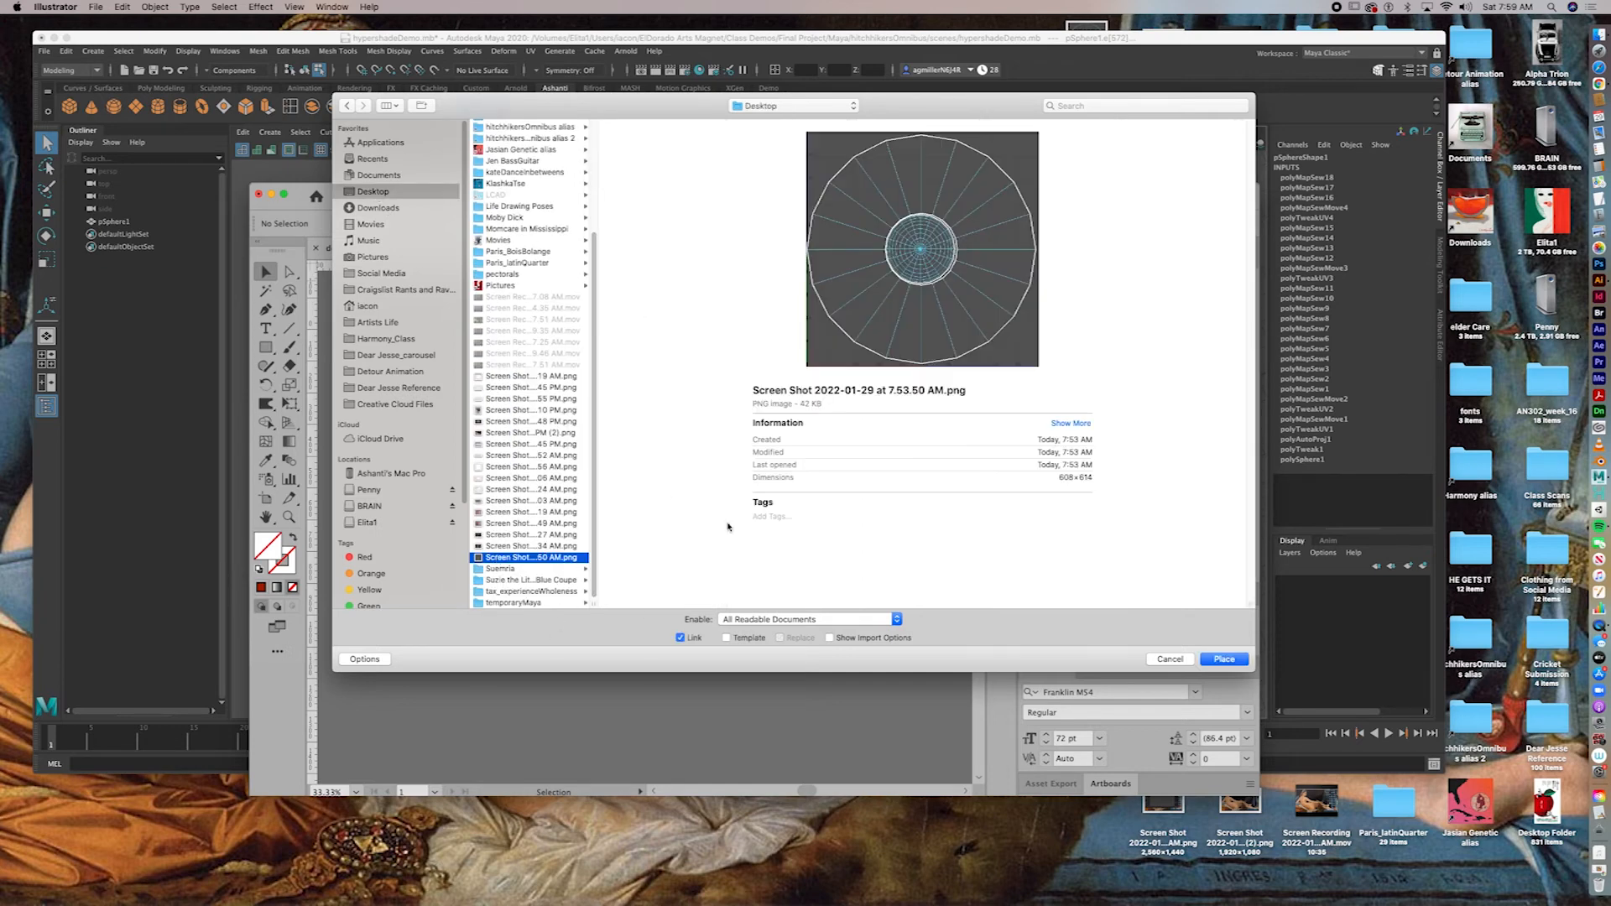
click(1223, 661)
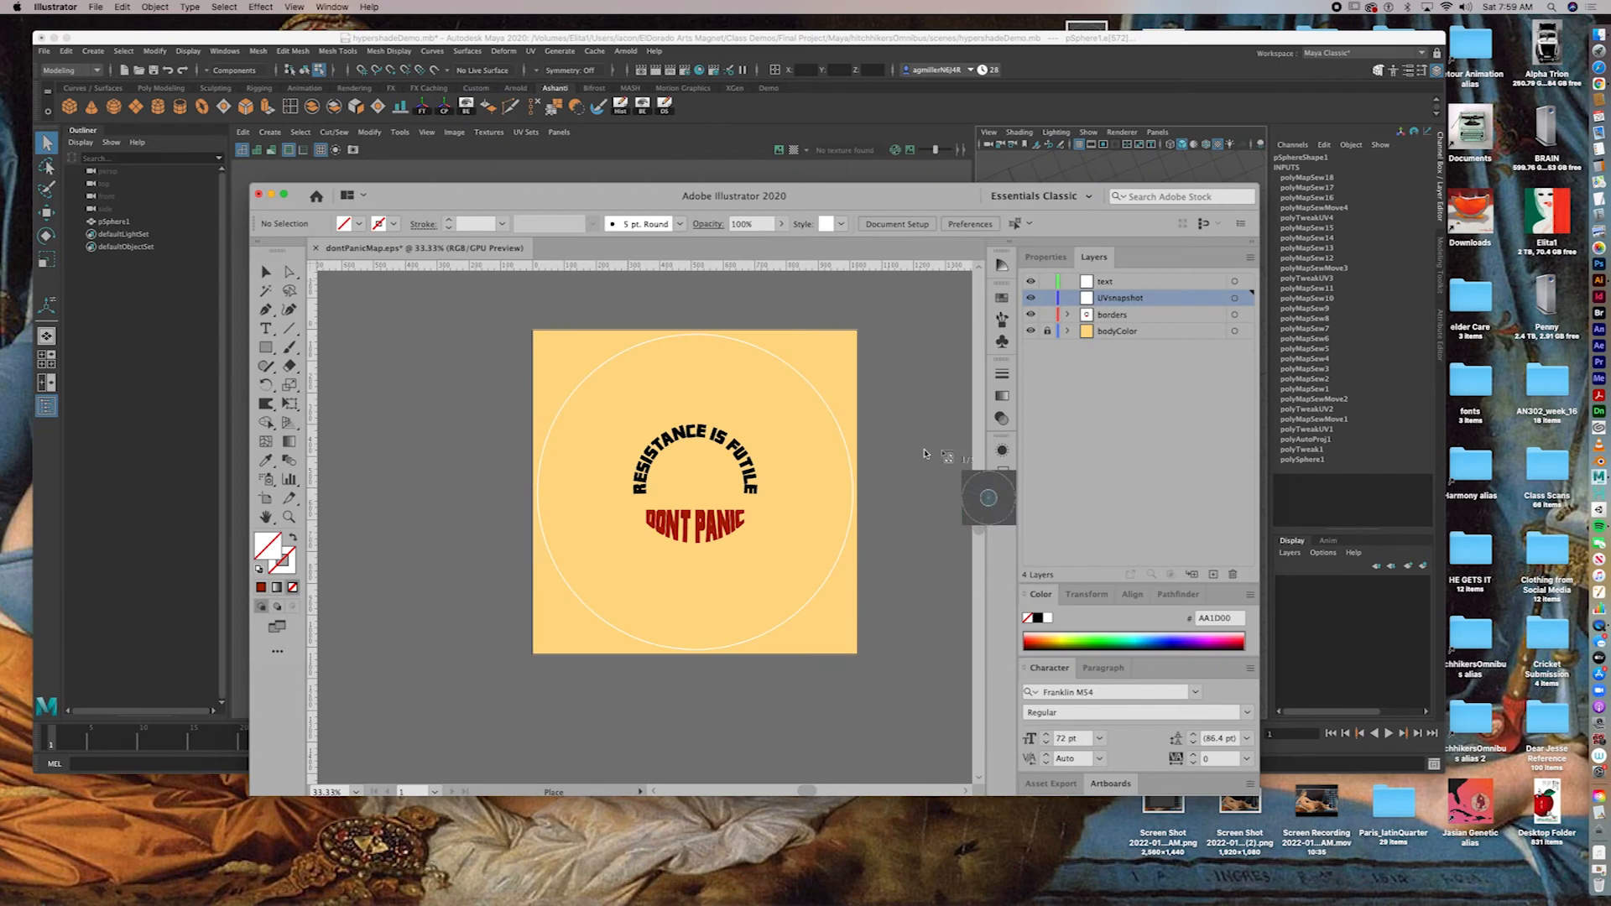
click(535, 328)
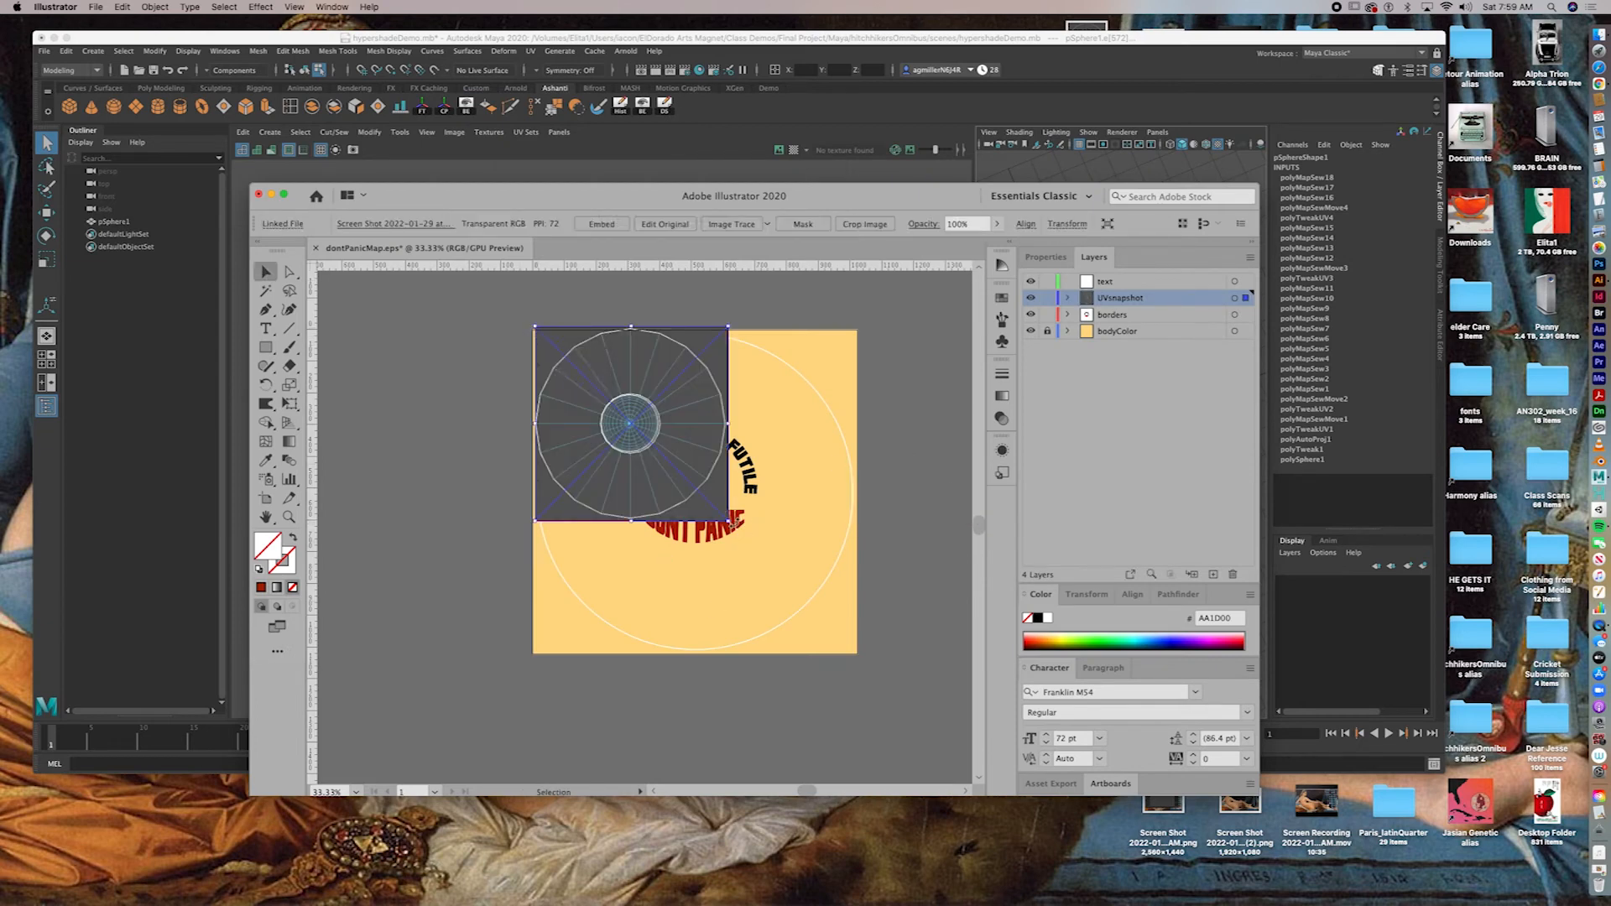
Step: Scale the placed UV screenshot to cover the whole artboard and set its opacity to 65%
drag(731, 520, 861, 717)
drag(536, 652, 531, 658)
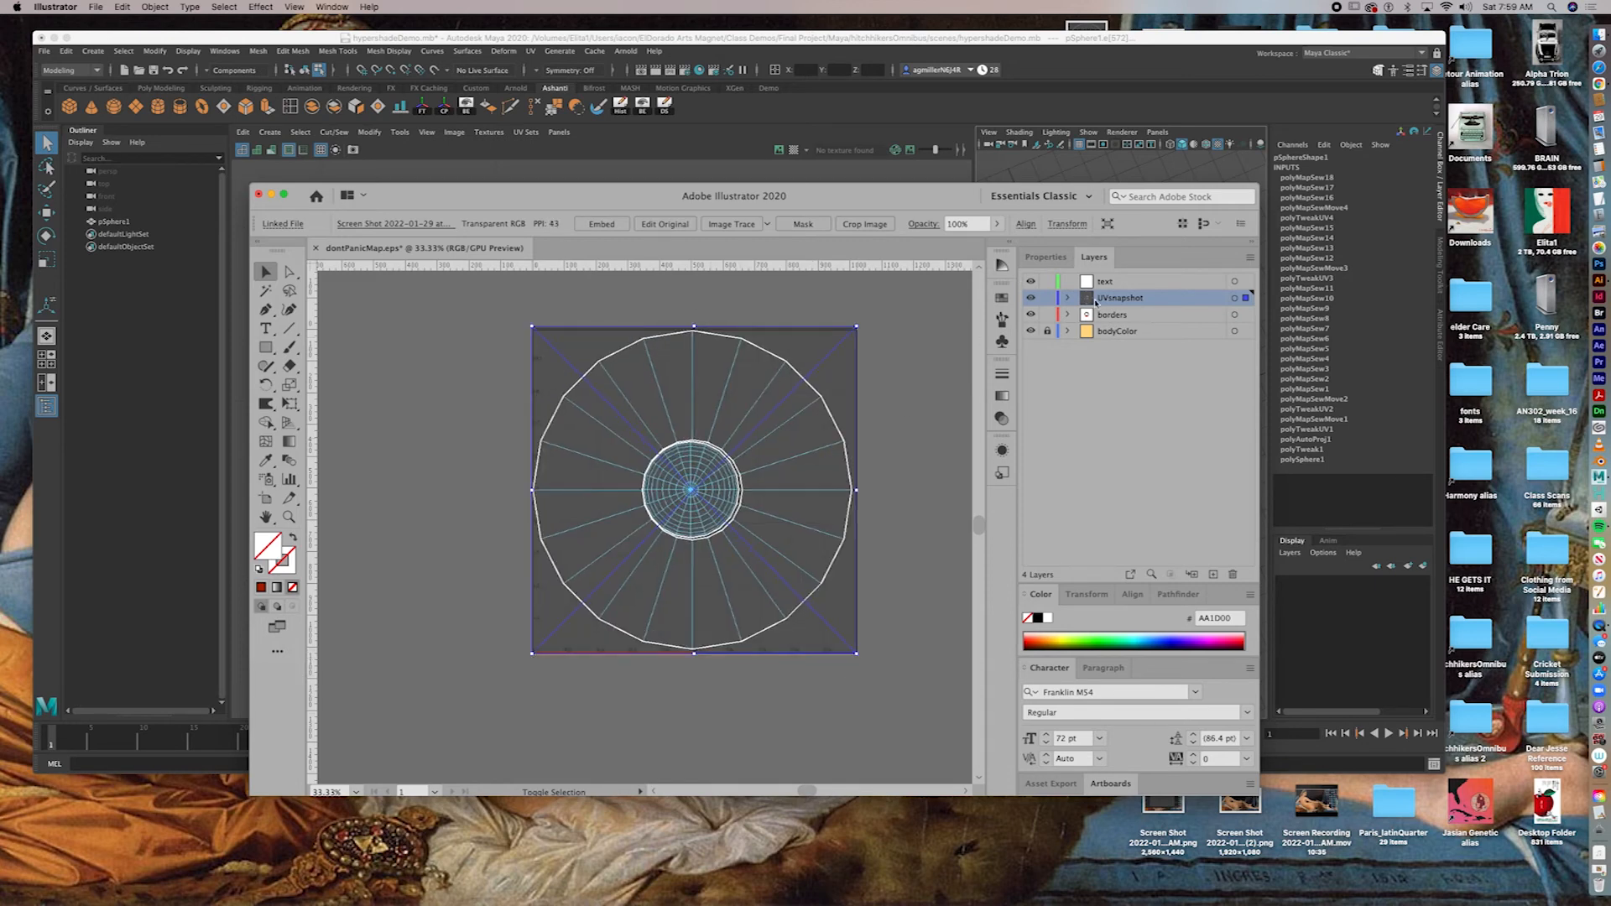
click(974, 224)
drag(974, 224, 916, 215)
text(65)
key(Return)
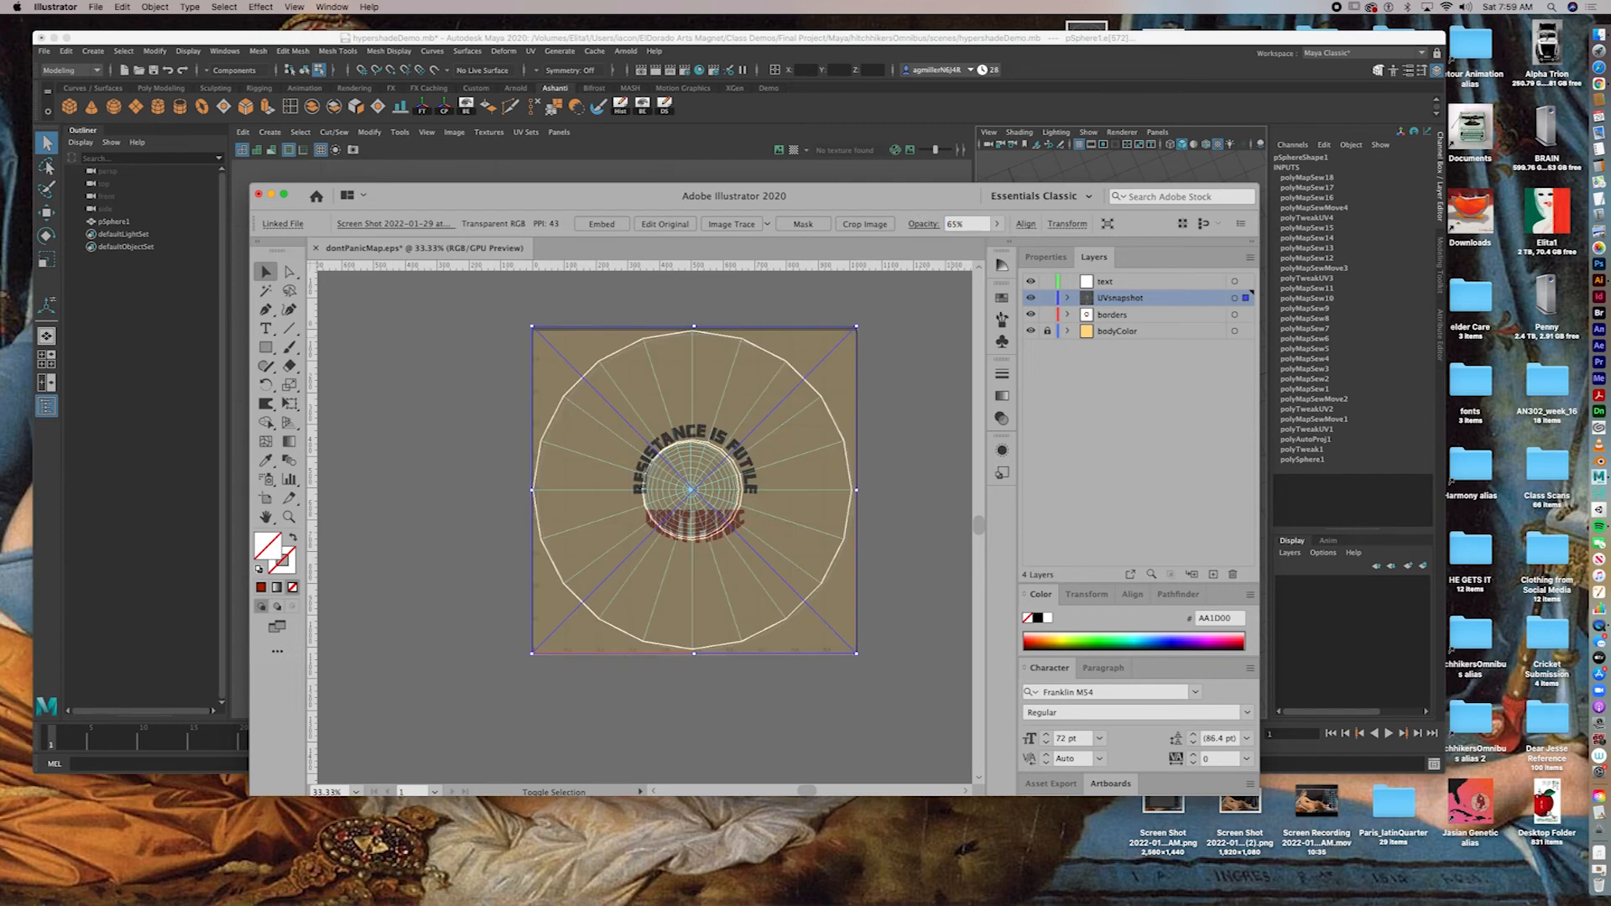
Step: Lock the UVsnapshot layer
scroll(729, 456, up, 2)
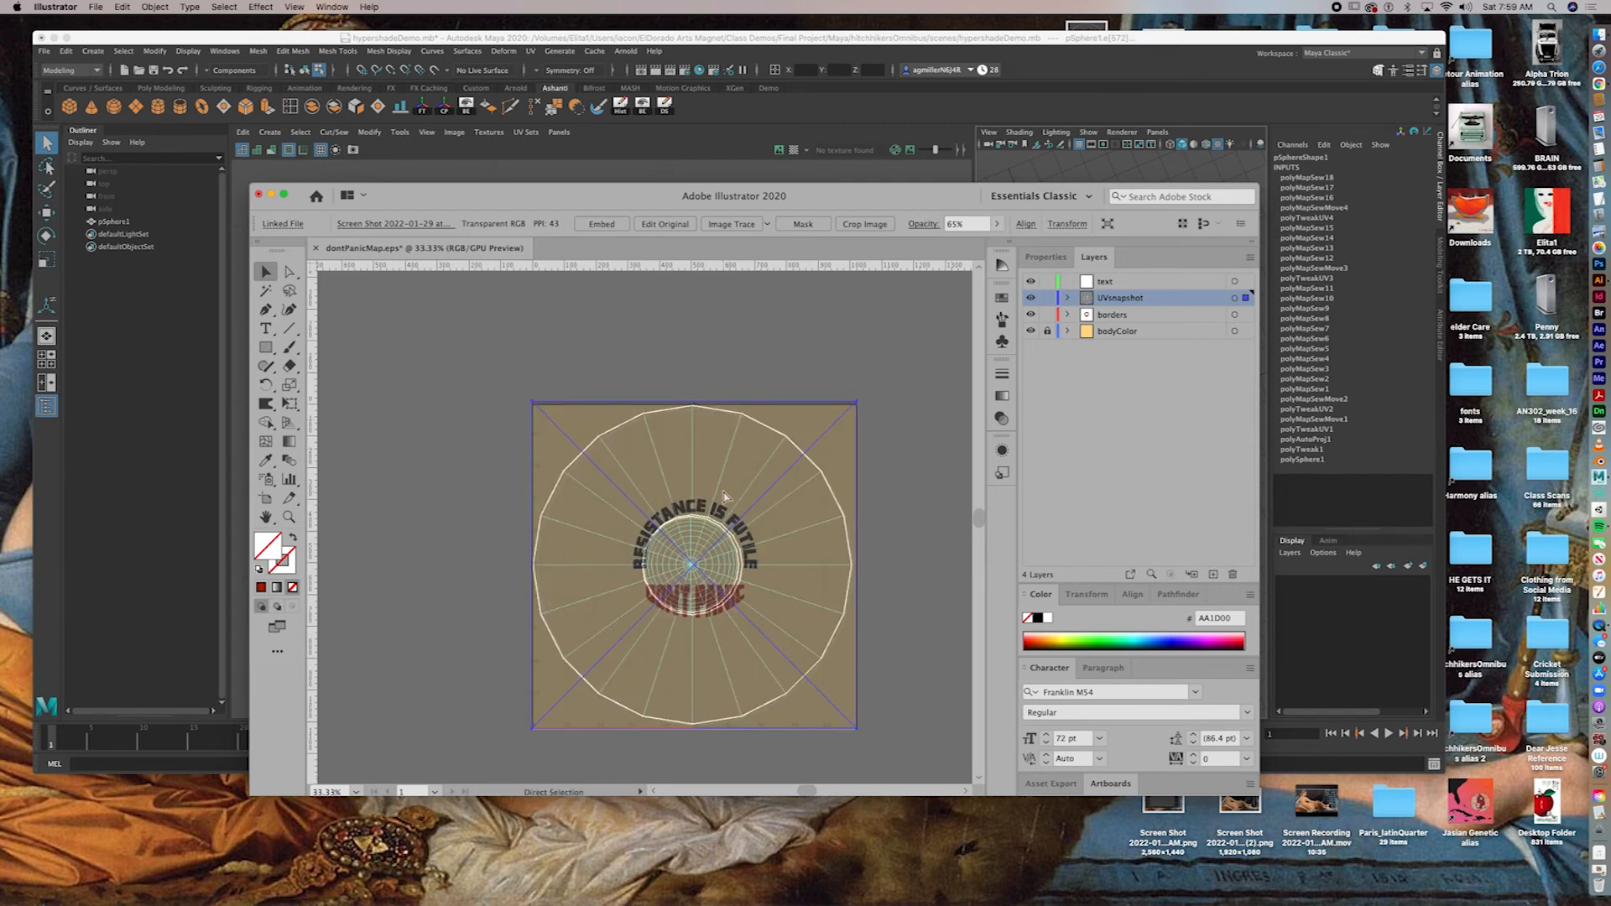
click(289, 516)
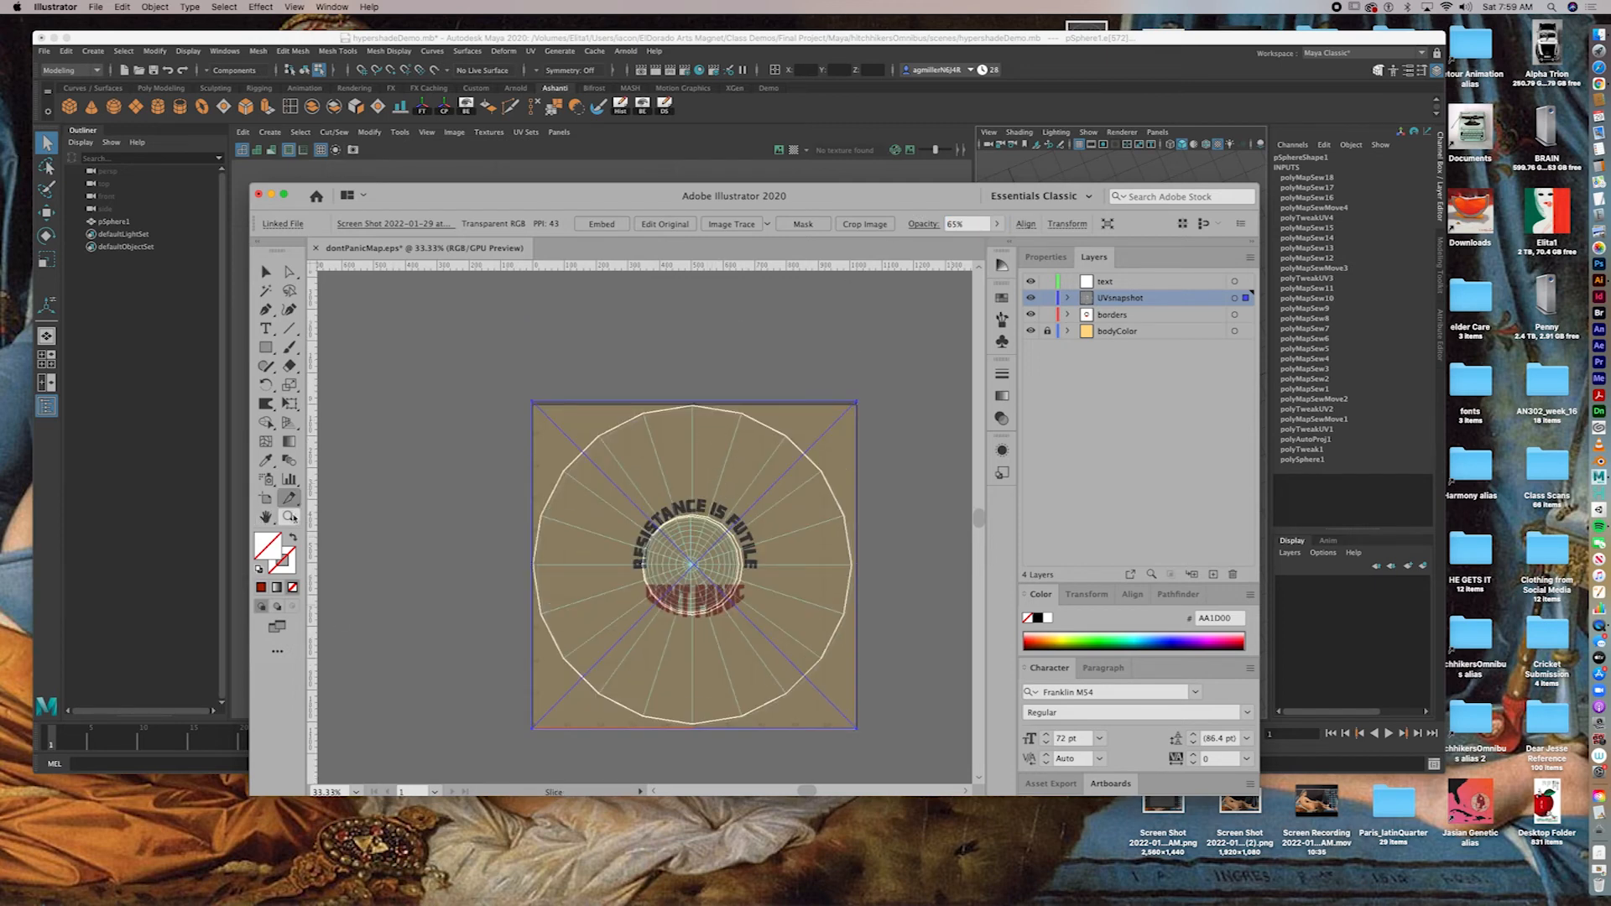
scroll(691, 514, up, 1)
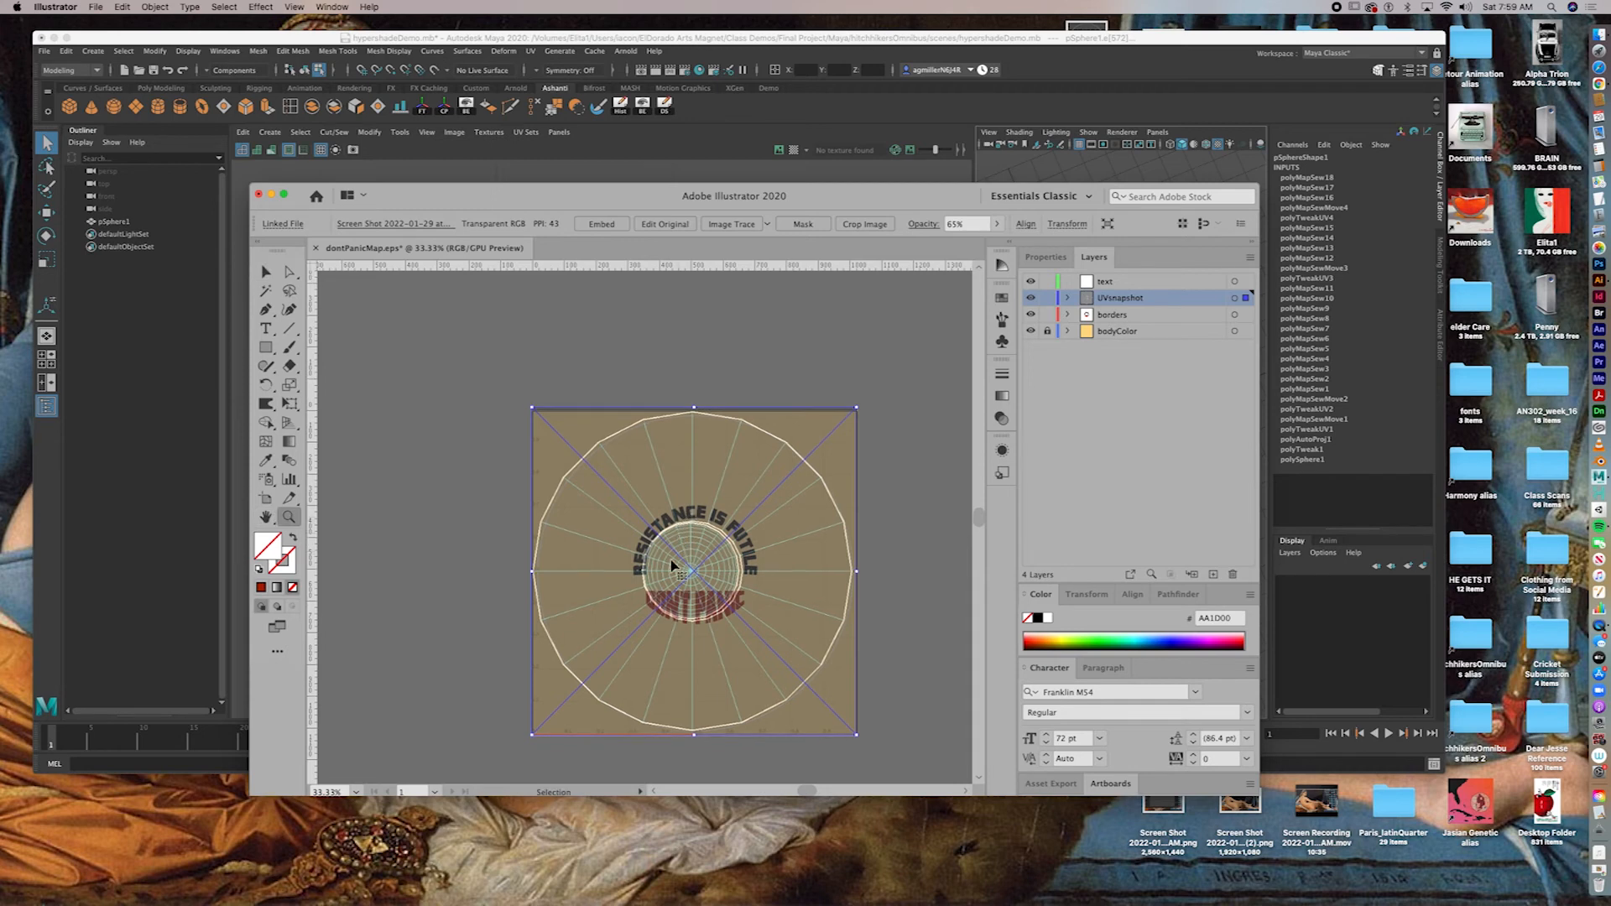
drag(575, 478, 545, 309)
key(space)
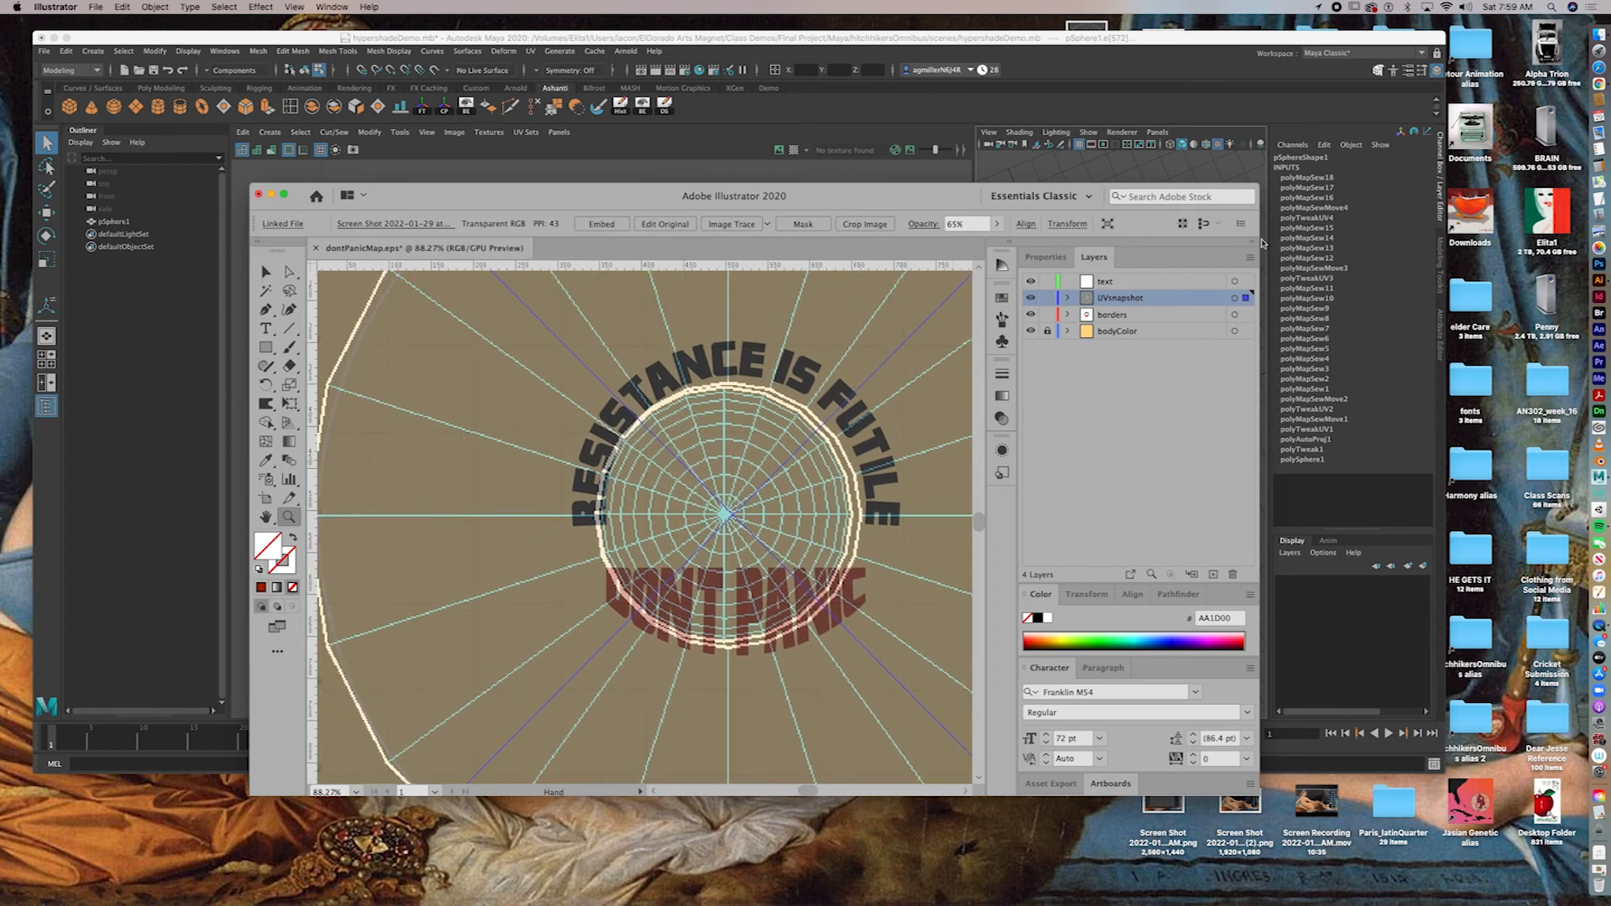
click(1047, 299)
Step: Make the text layer active, then select the curved RESISTANCE IS FUTILE text with the Selection tool
click(1139, 280)
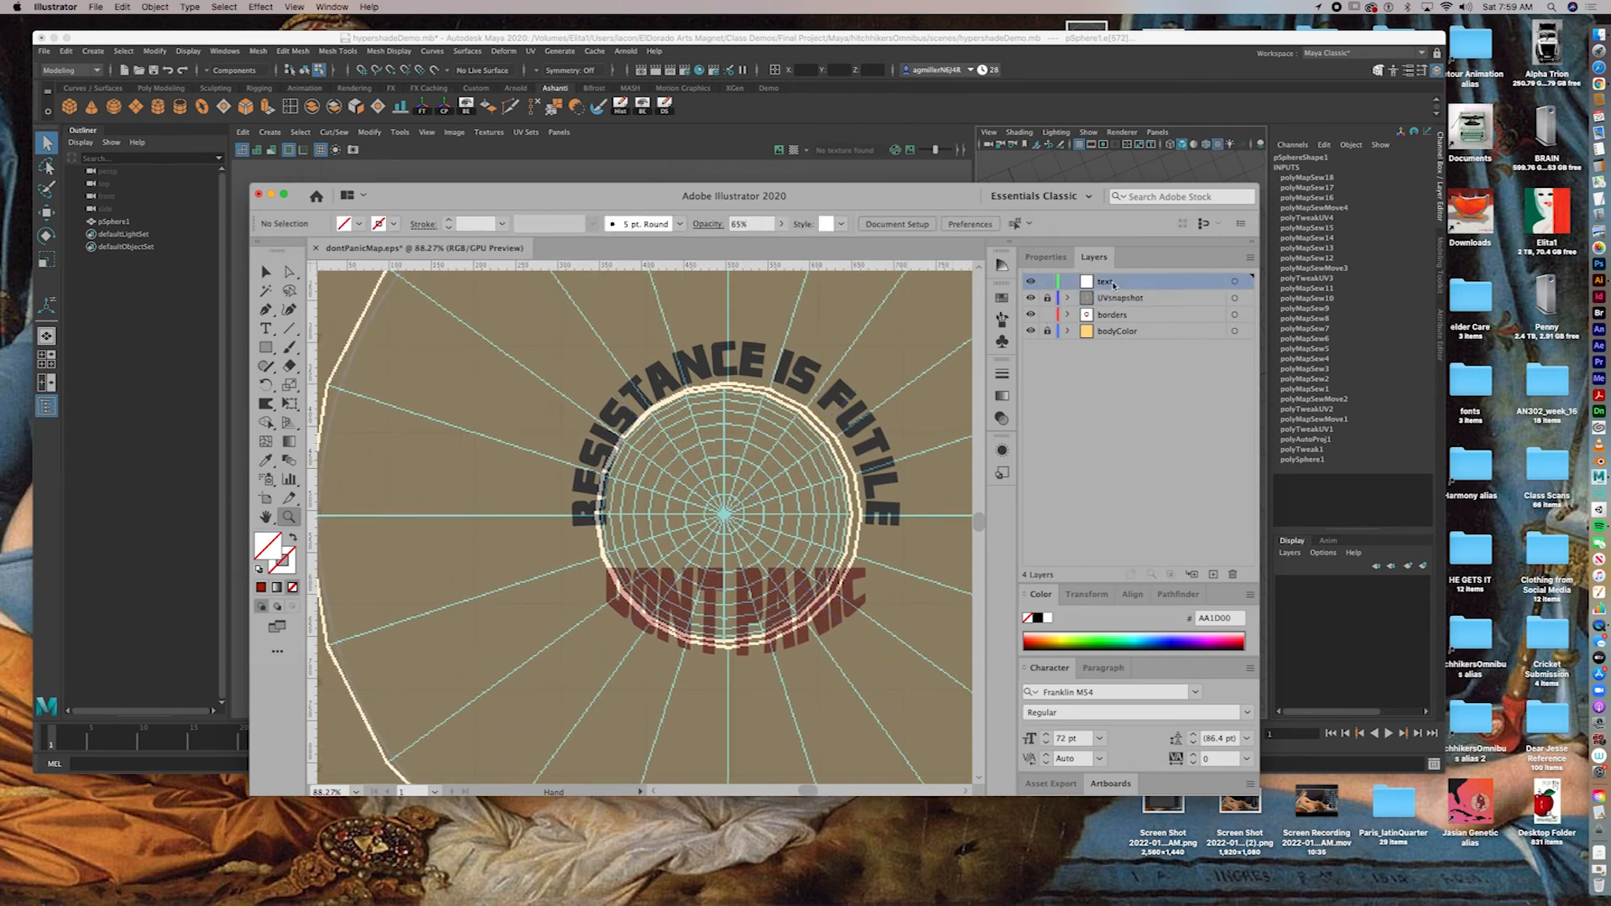
click(1235, 282)
click(269, 274)
click(789, 379)
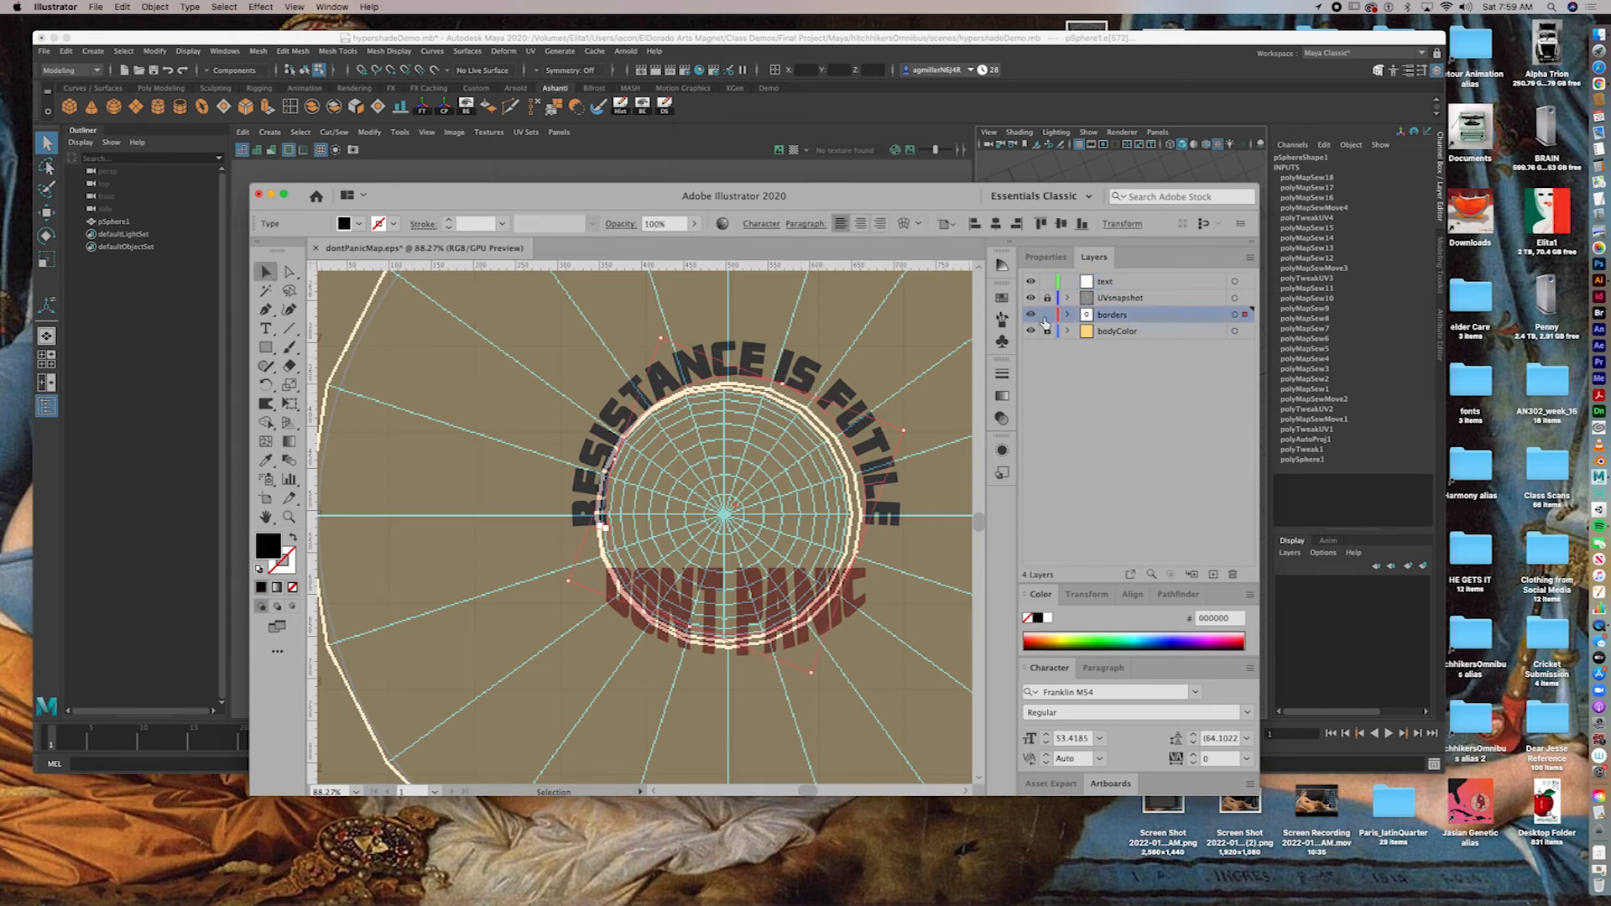
Step: Move the RESISTANCE IS FUTILE and DONT PANIC texts from the borders layer to the text layer
drag(1245, 315, 1246, 282)
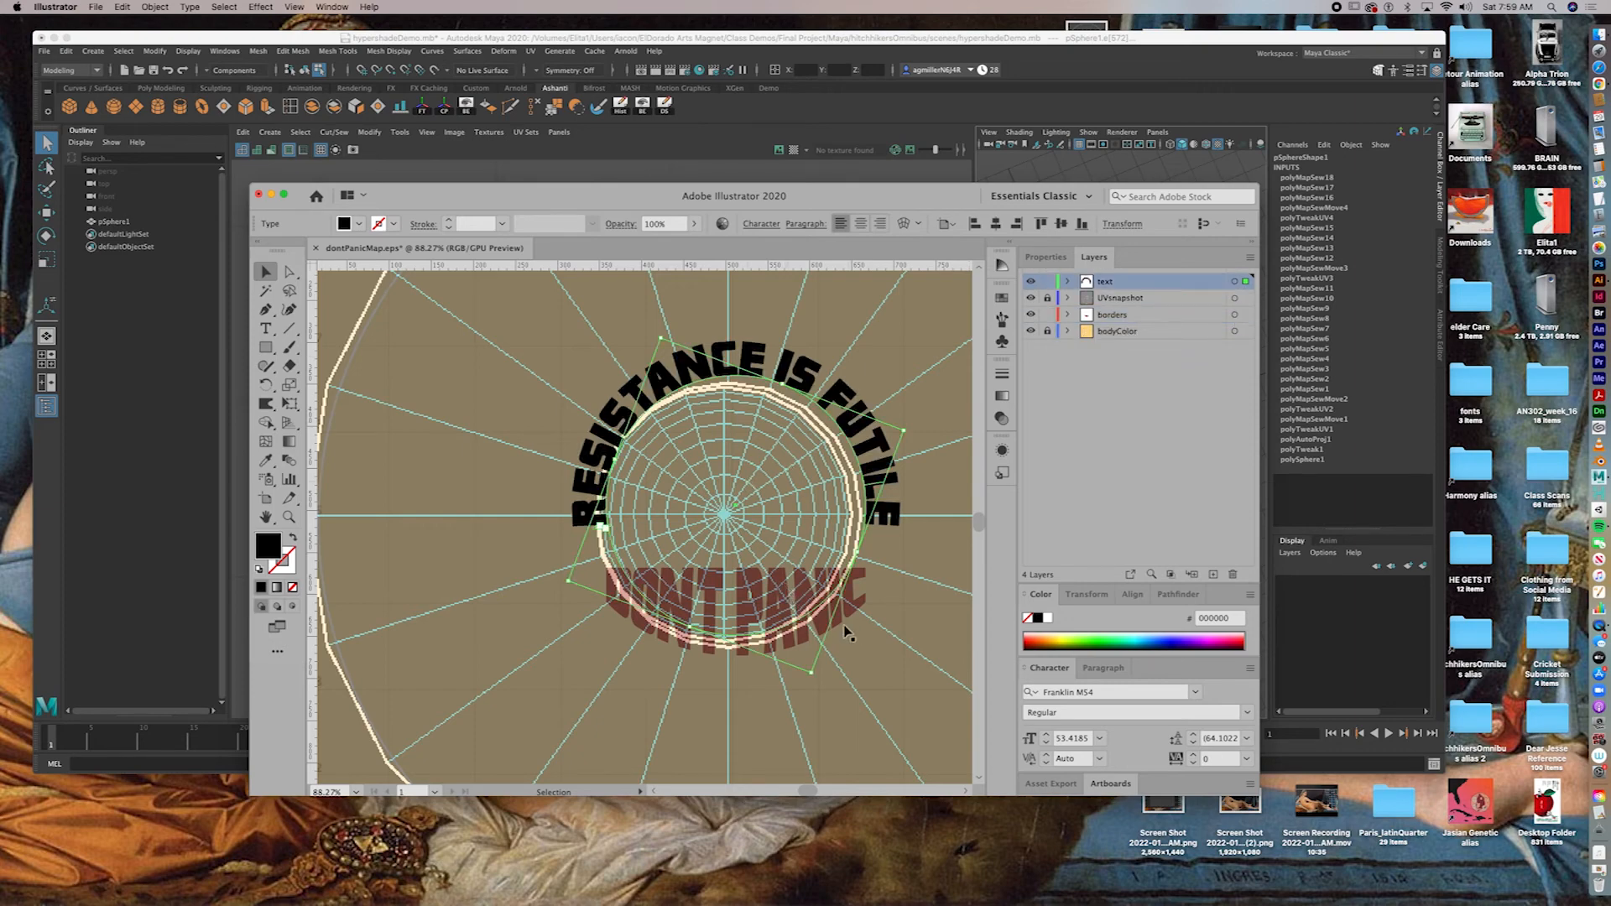
click(863, 603)
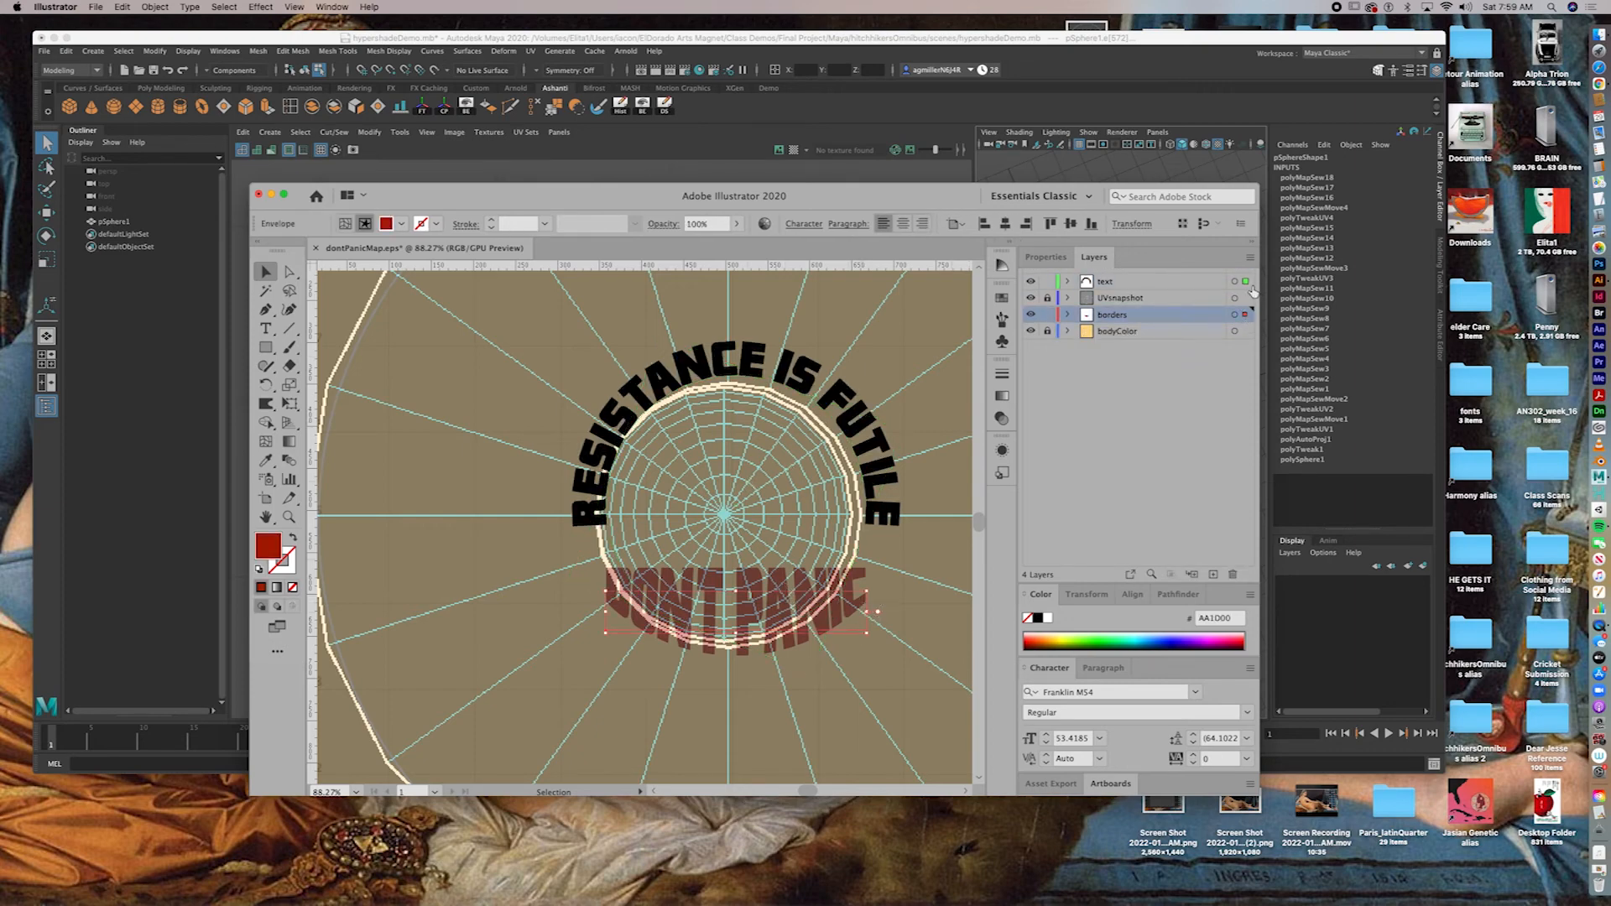
drag(1245, 315, 1246, 282)
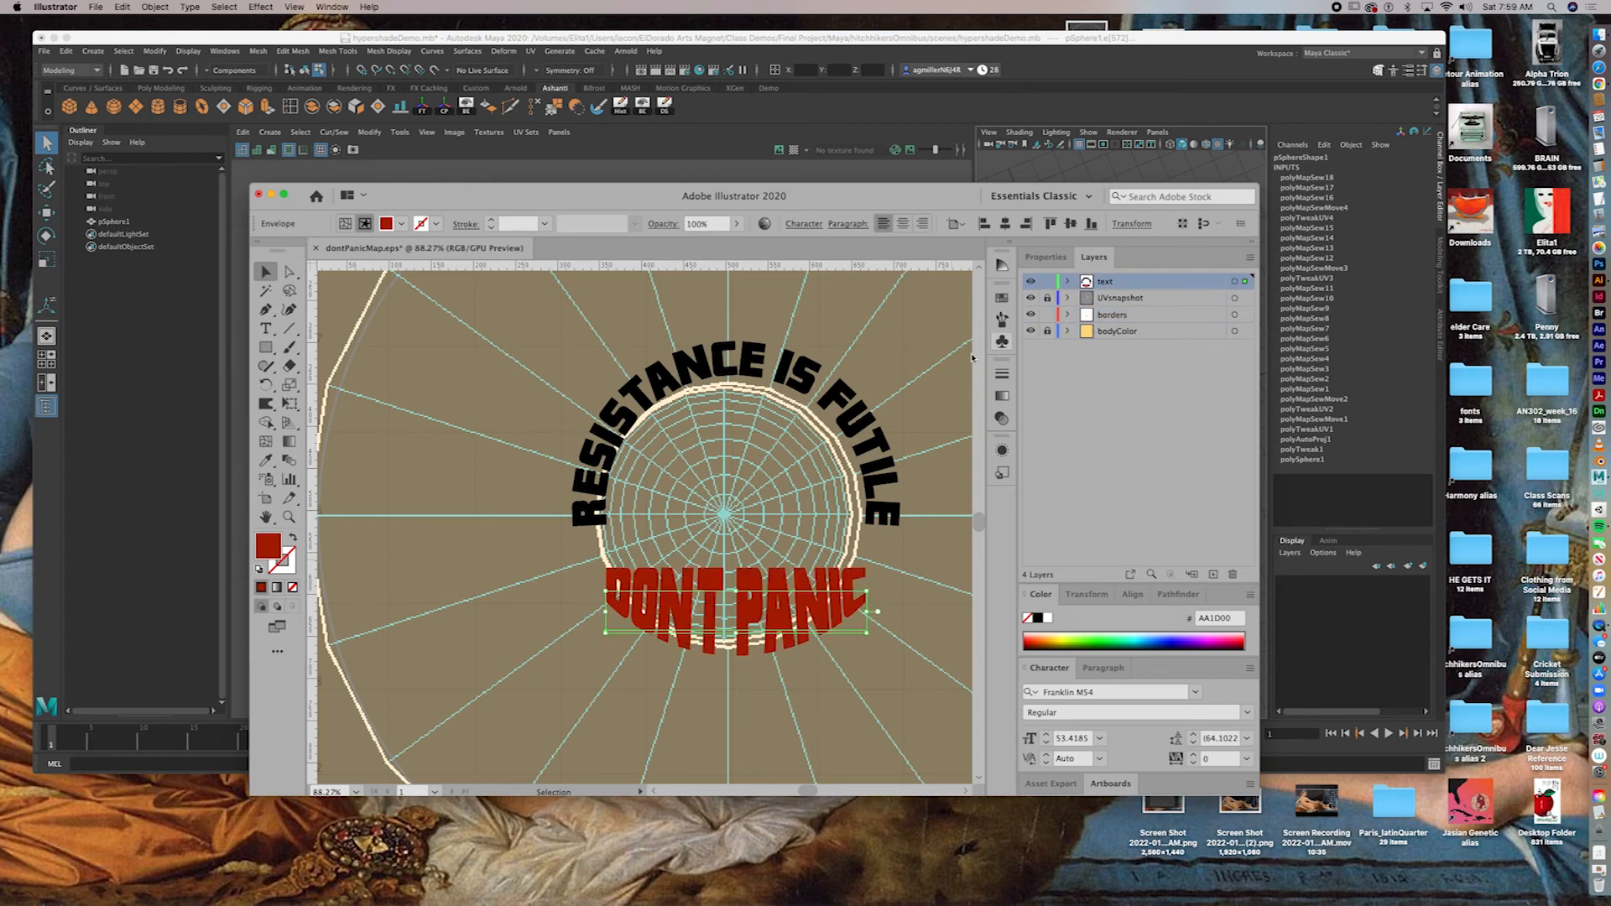
Step: Scale down both texts and position them inside the inner circle of the UV snapshot
click(743, 369)
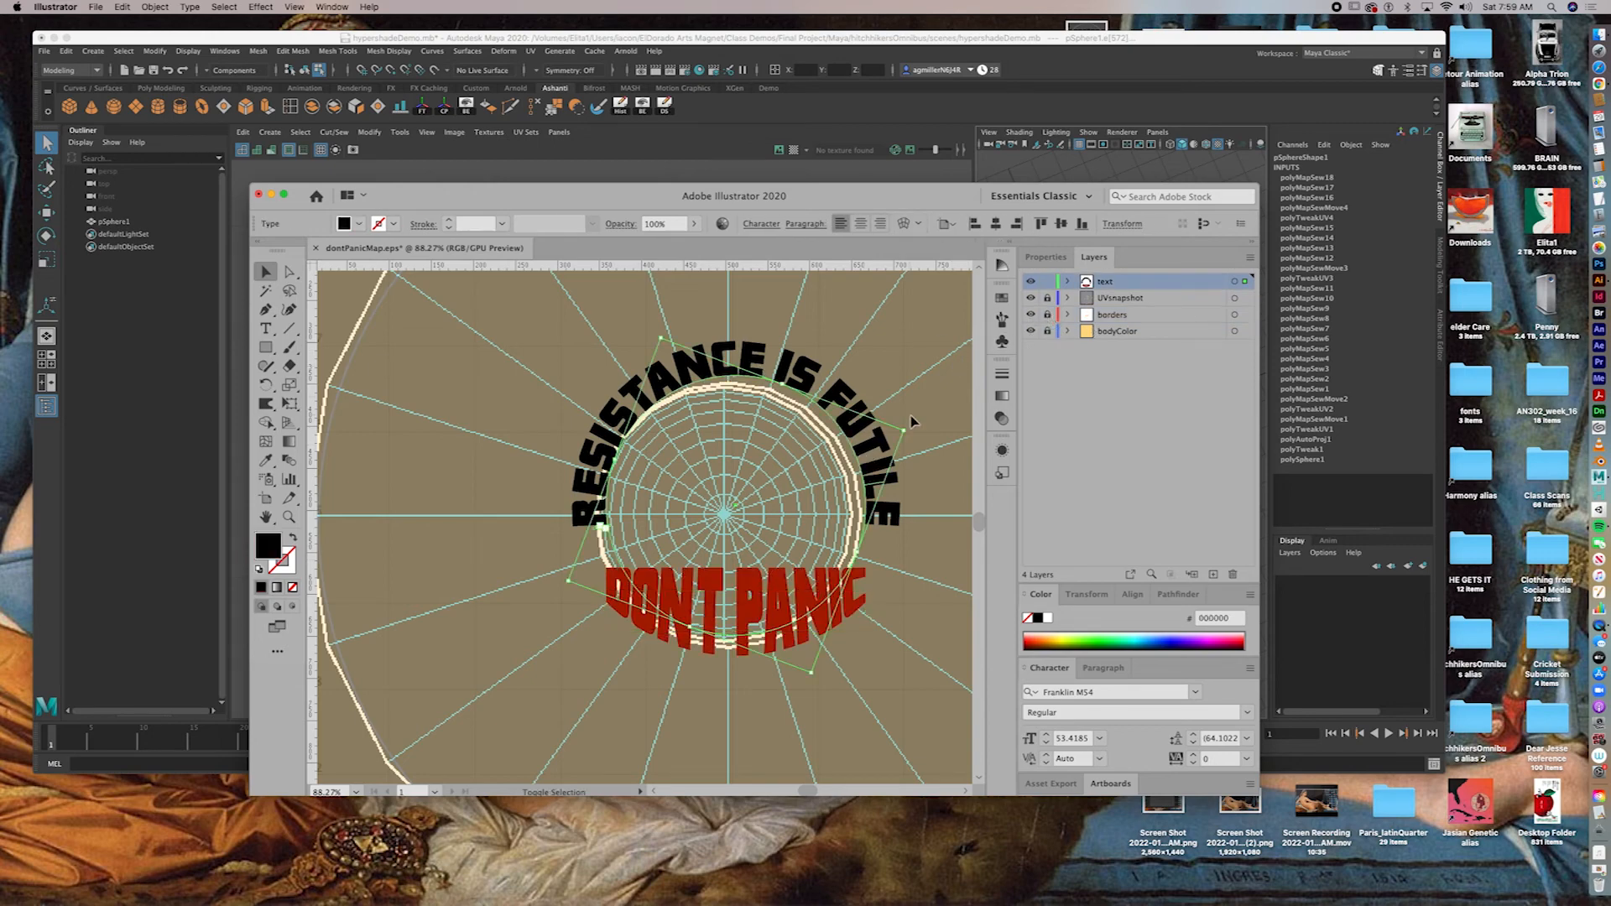
drag(906, 430, 794, 448)
click(848, 611)
shift+drag(870, 636, 789, 585)
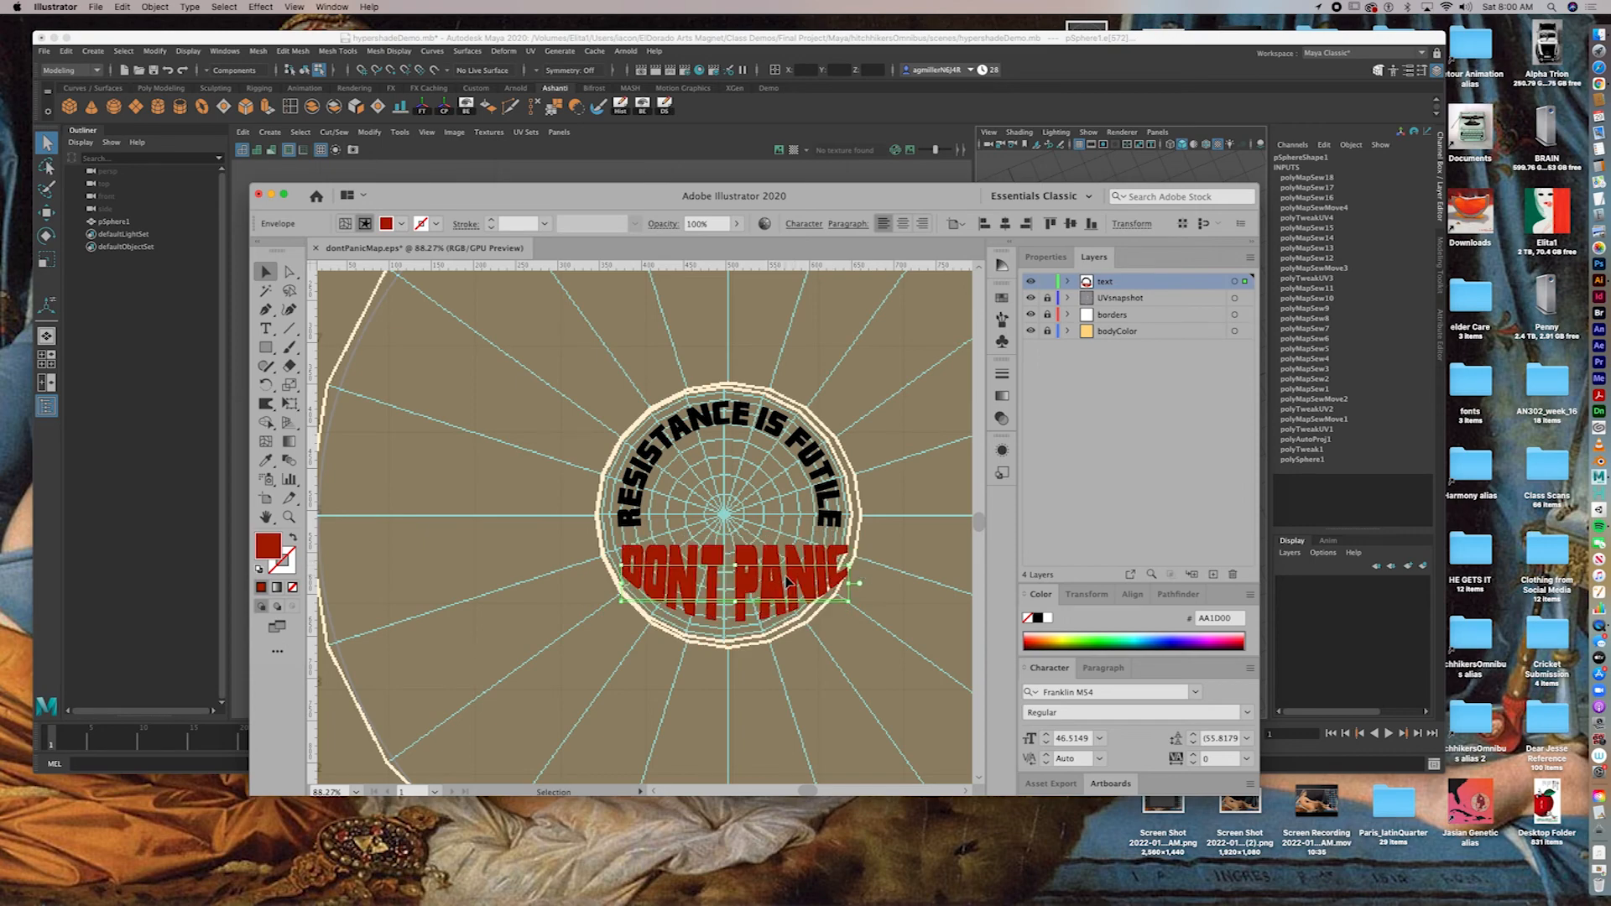
key(super+minus)
key(v)
shift+drag(726, 538, 664, 525)
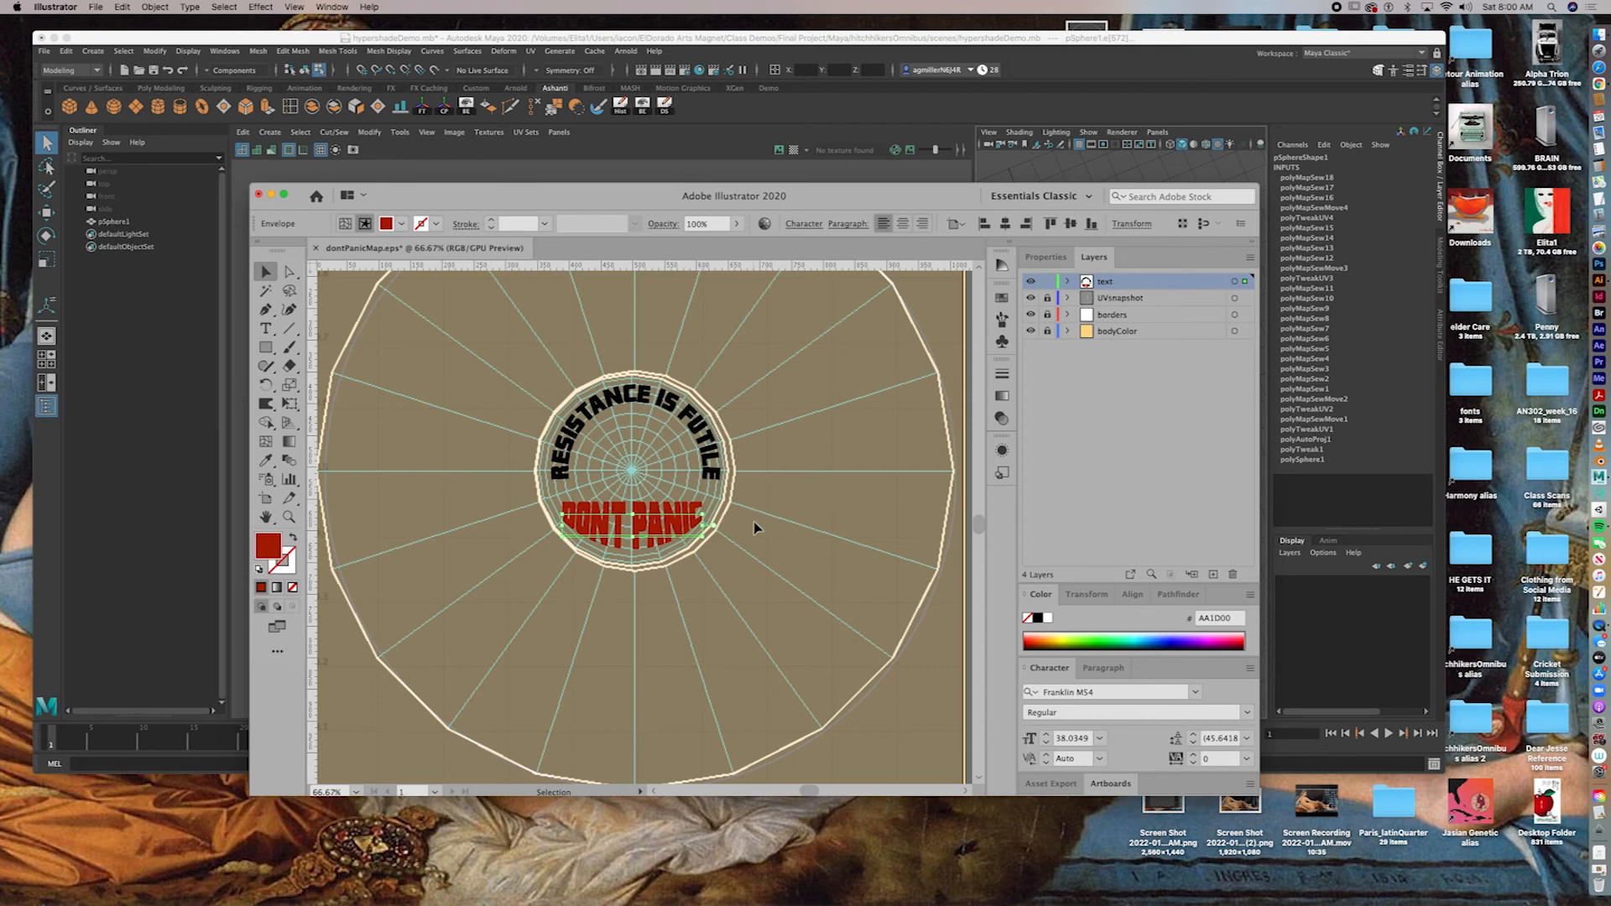
Step: Select the RESISTANCE IS FUTILE and DONT PANIC texts together
key(super+minus)
key(super+minus)
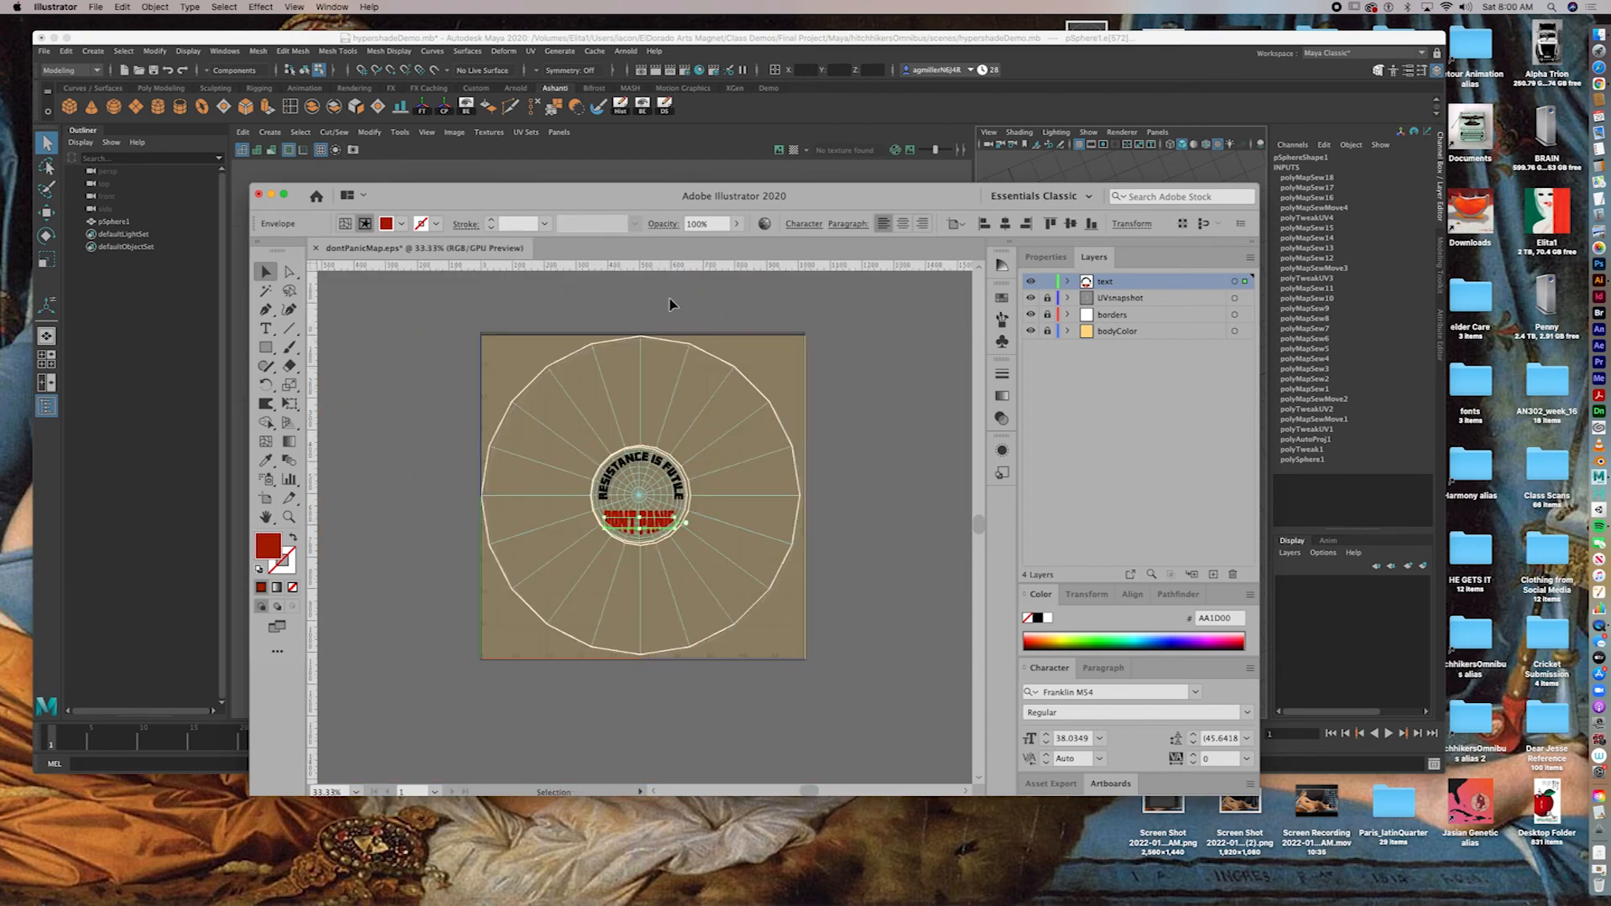
drag(618, 575, 710, 534)
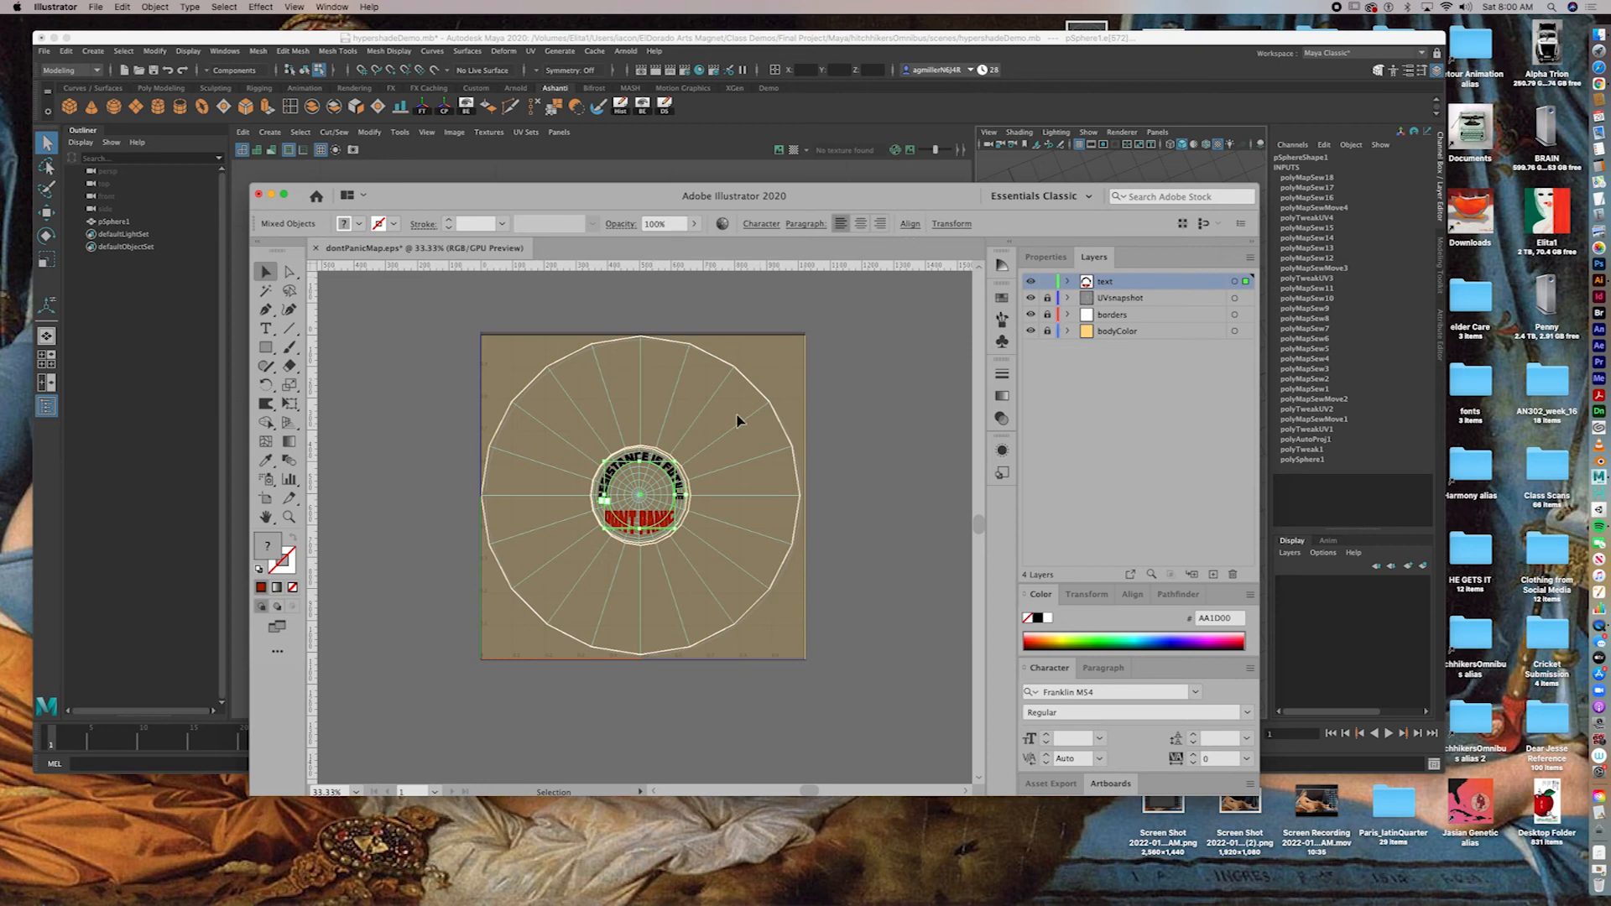
Step: Try to center both texts horizontally and vertically relative to the artboard
click(919, 225)
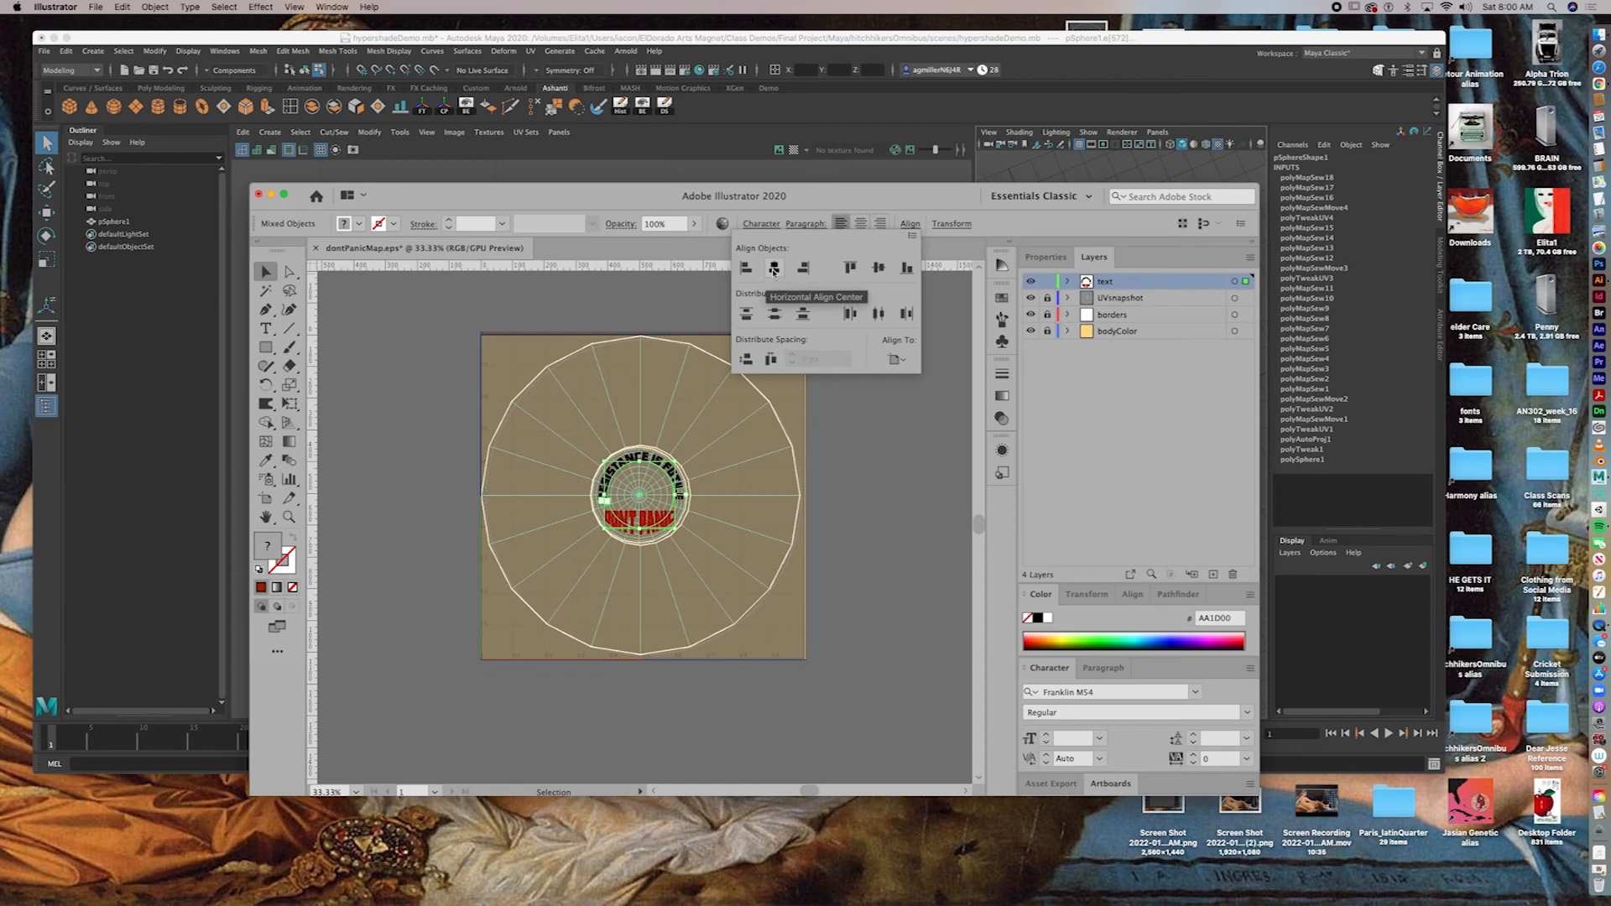
click(895, 361)
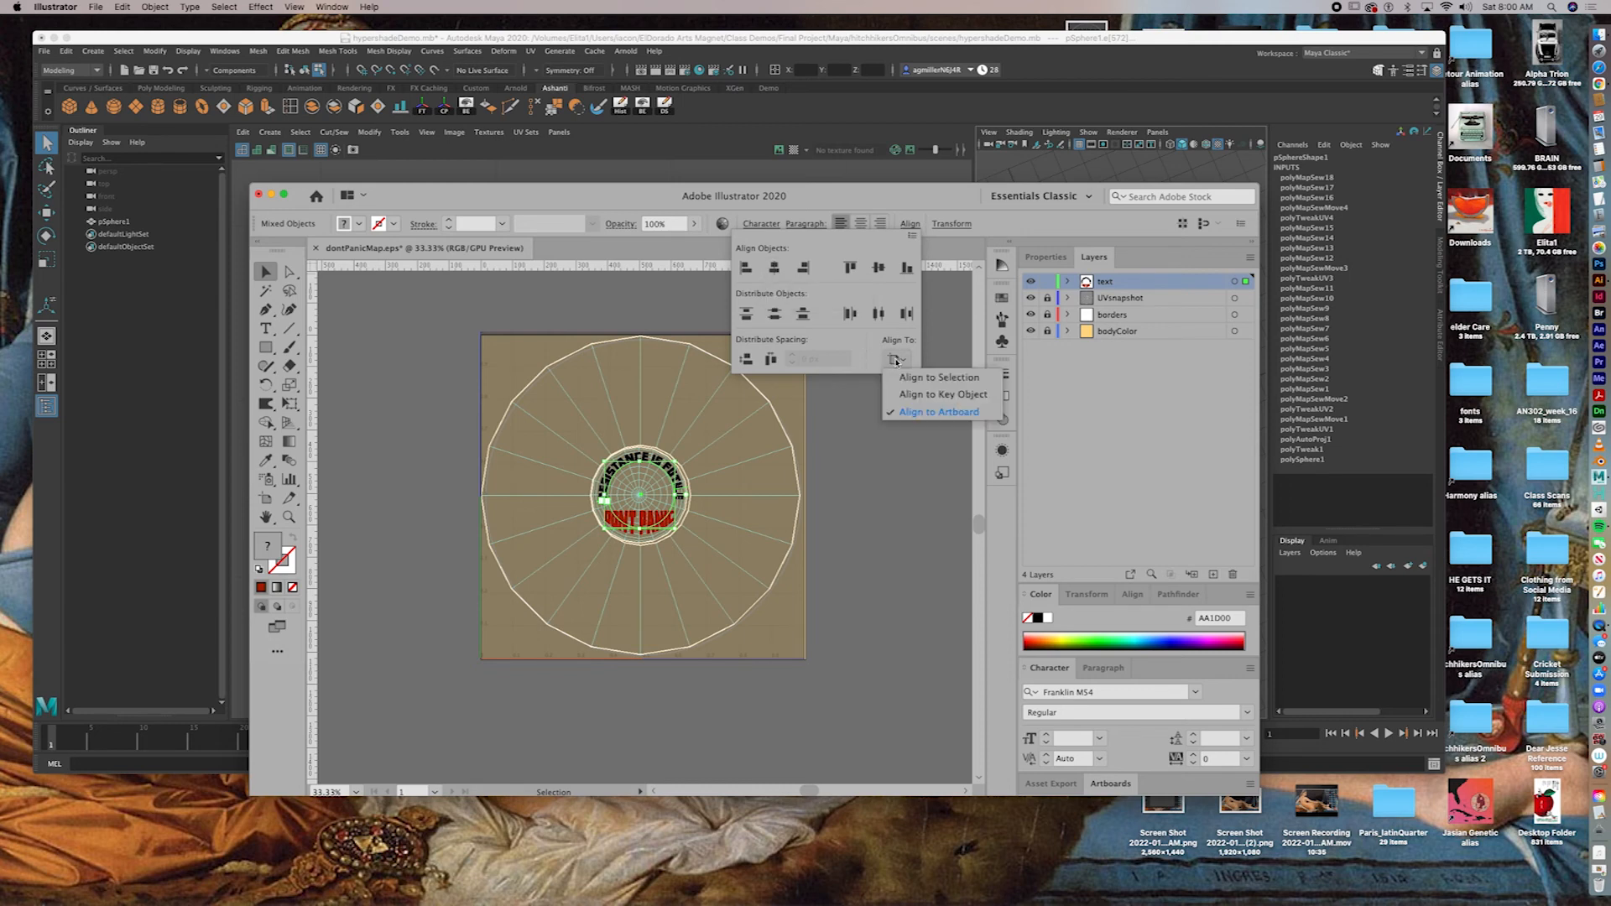
click(774, 268)
click(879, 269)
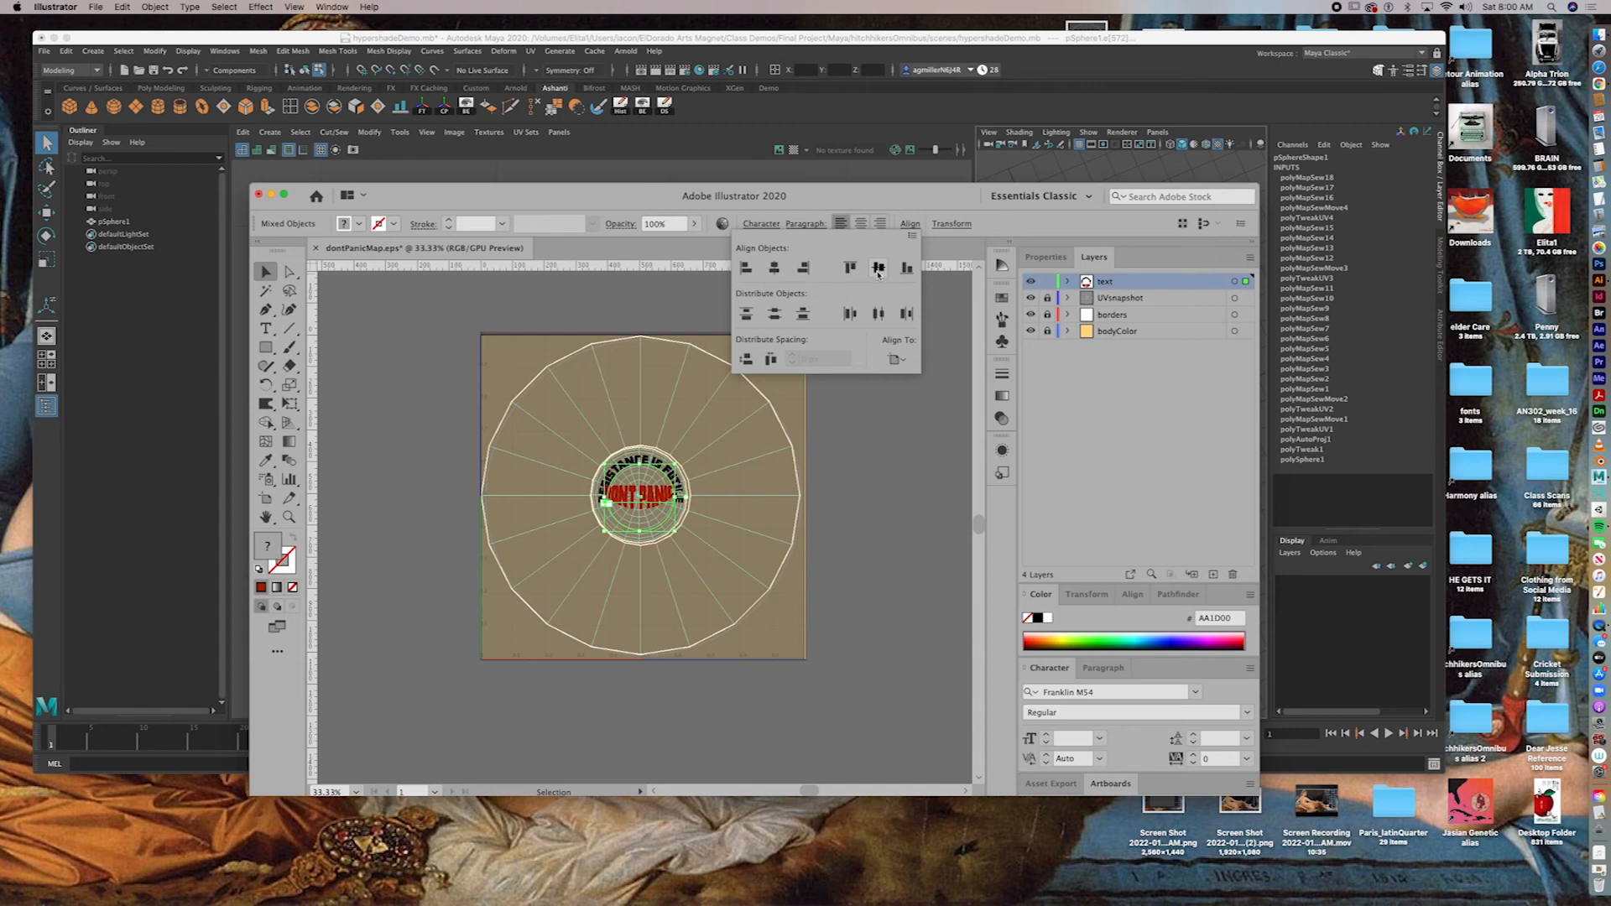
click(867, 426)
key(super+z)
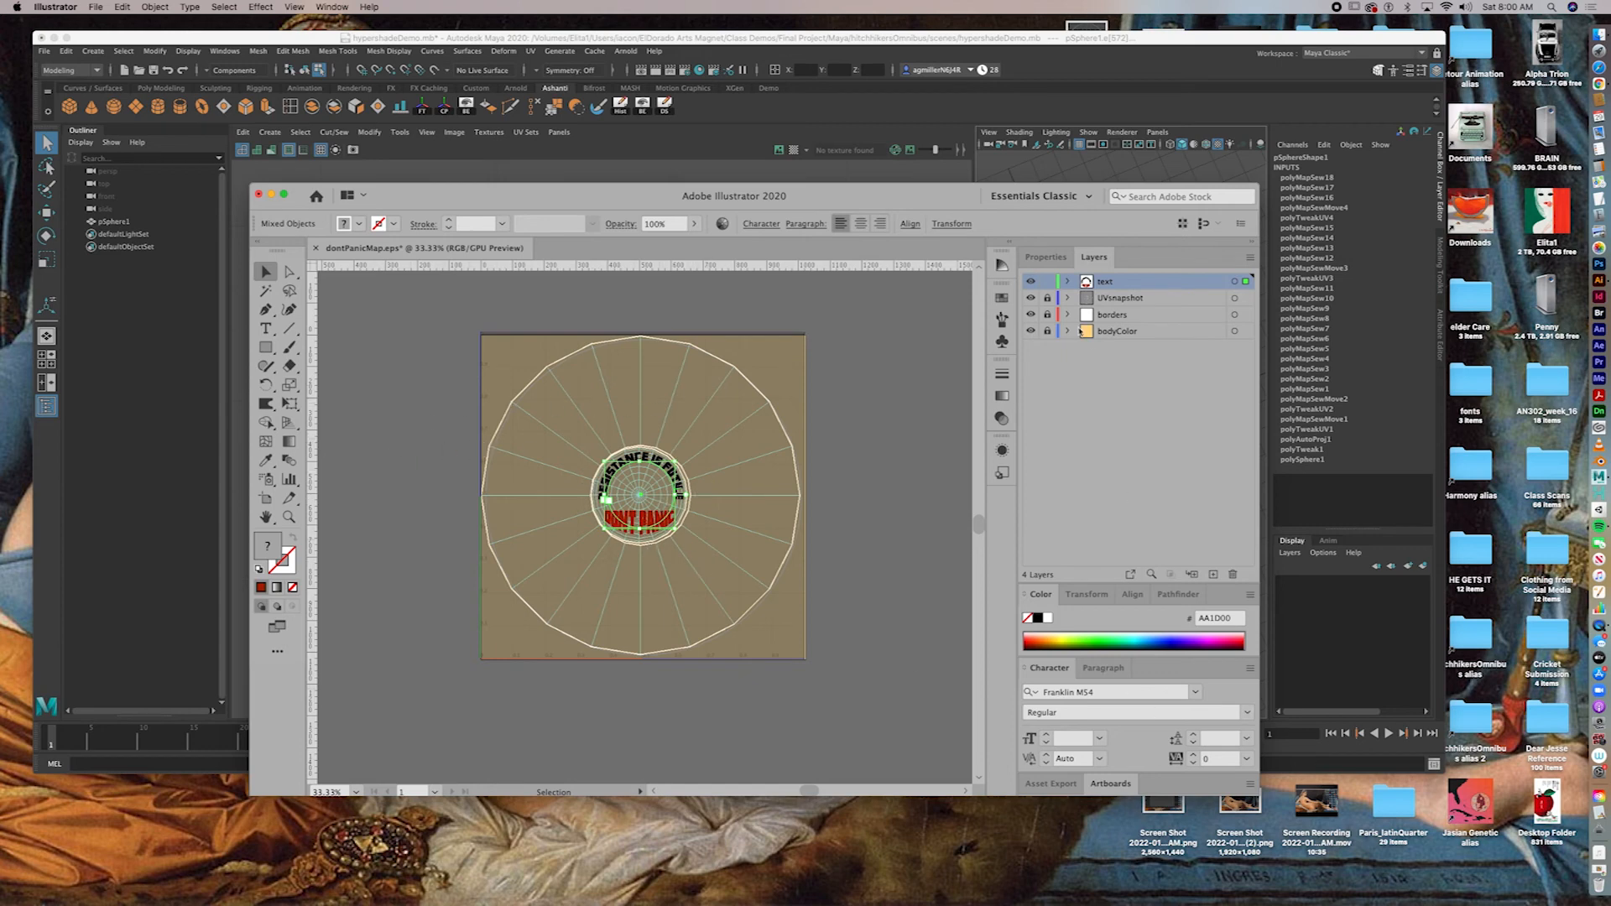
Step: Center both selected texts only horizontally on the artboard
click(911, 225)
click(774, 267)
click(895, 520)
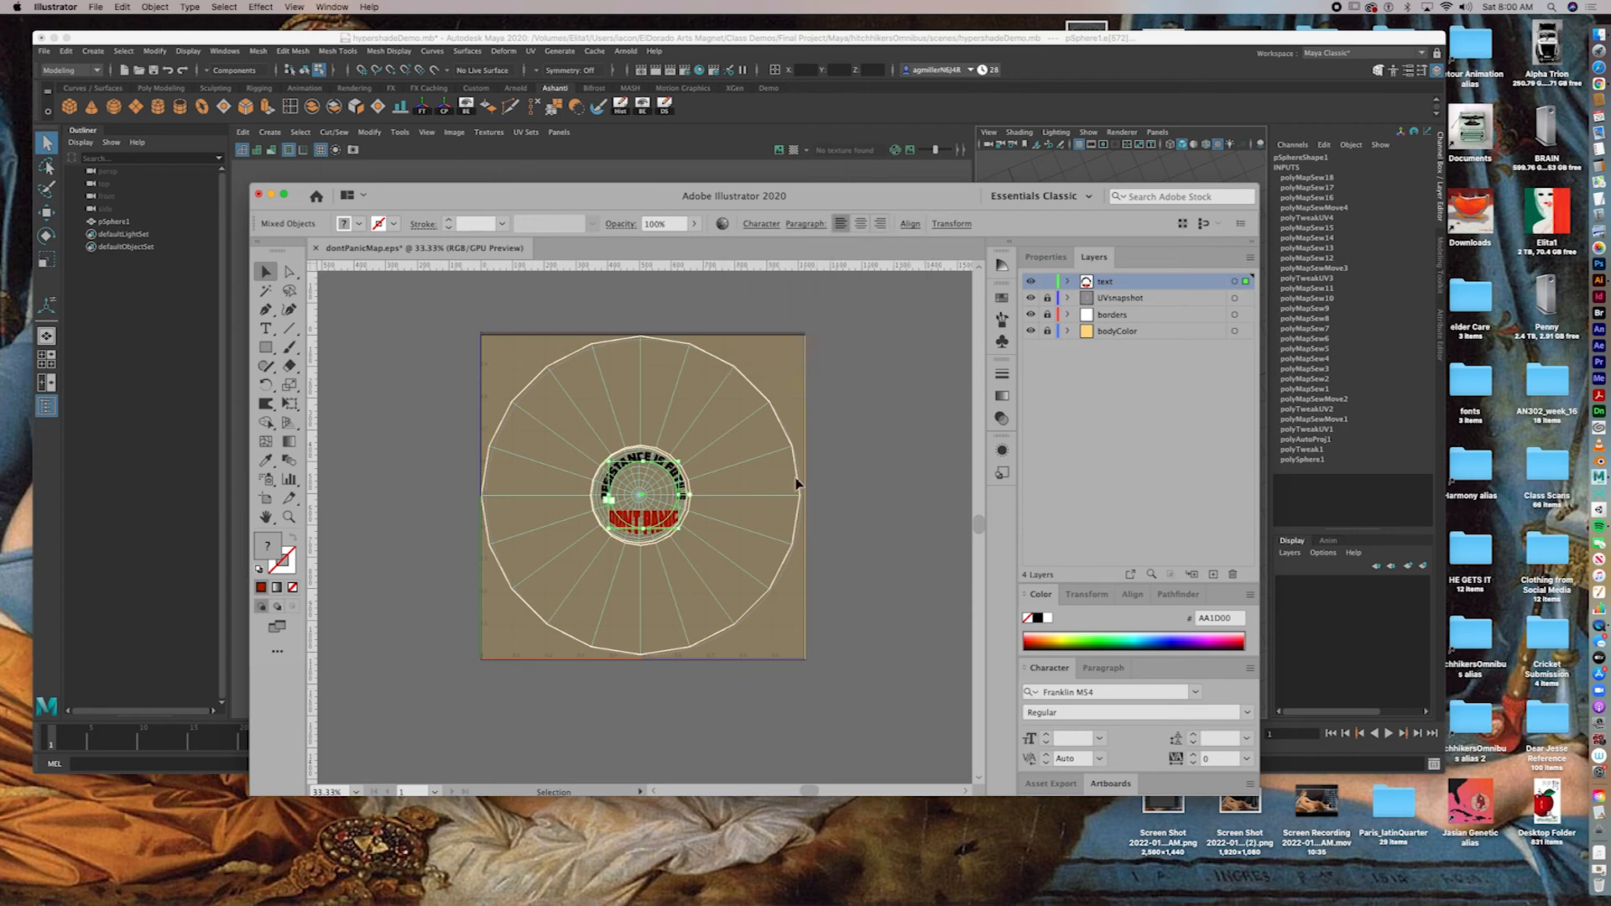
scroll(798, 484, right, 1)
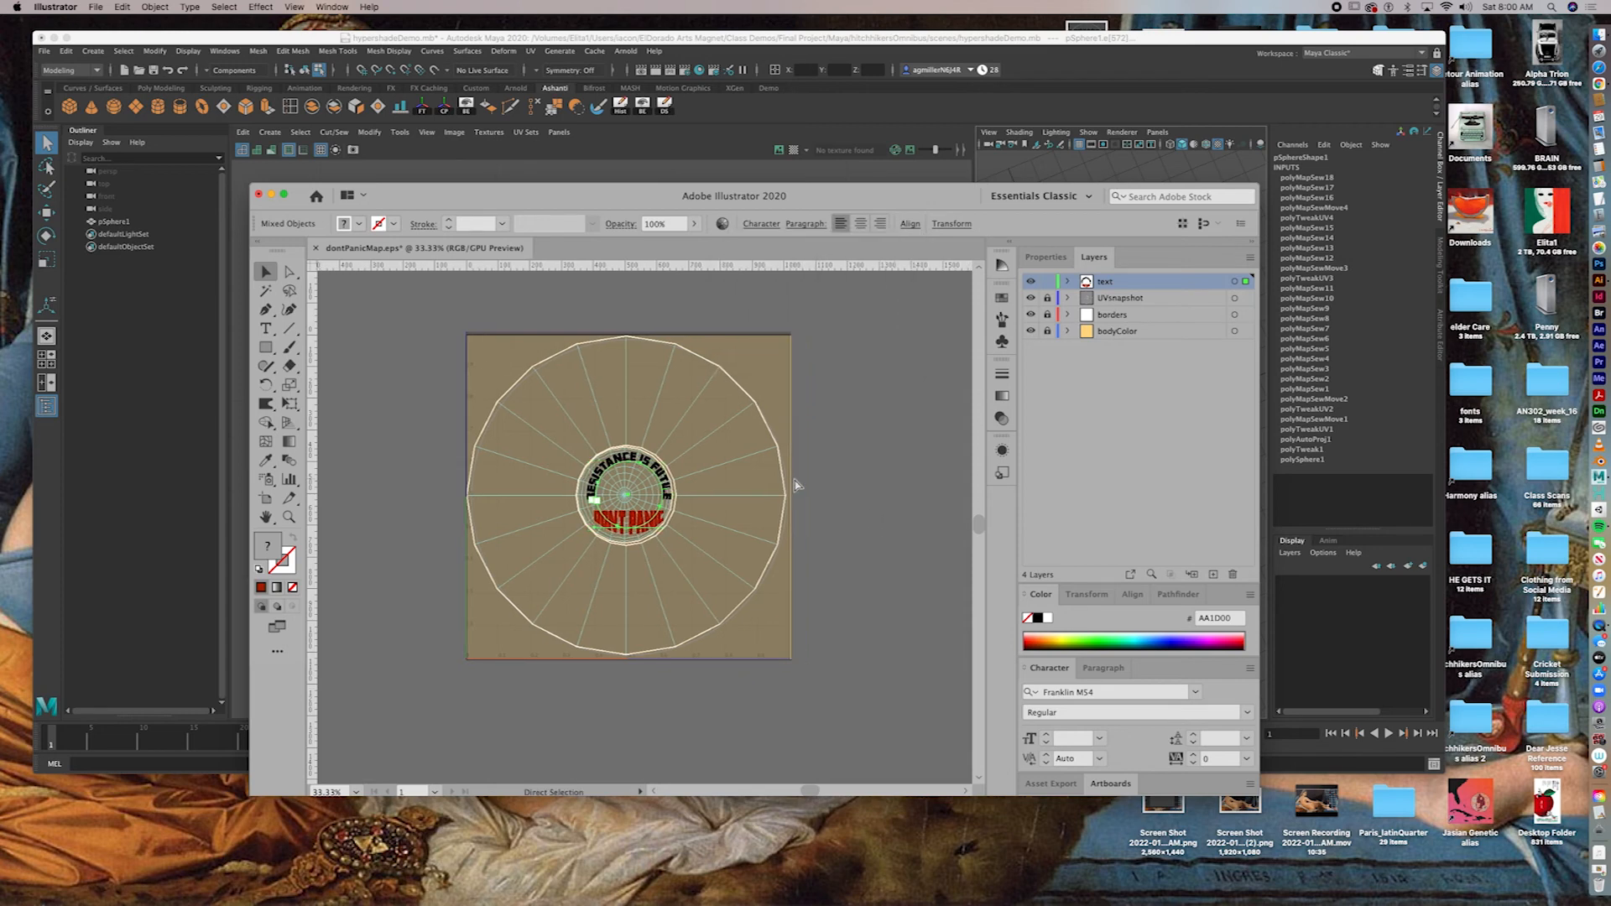
Step: Hide the UVsnapshot layer and save dontPanicMap.eps with nothing selected
click(1031, 298)
click(895, 445)
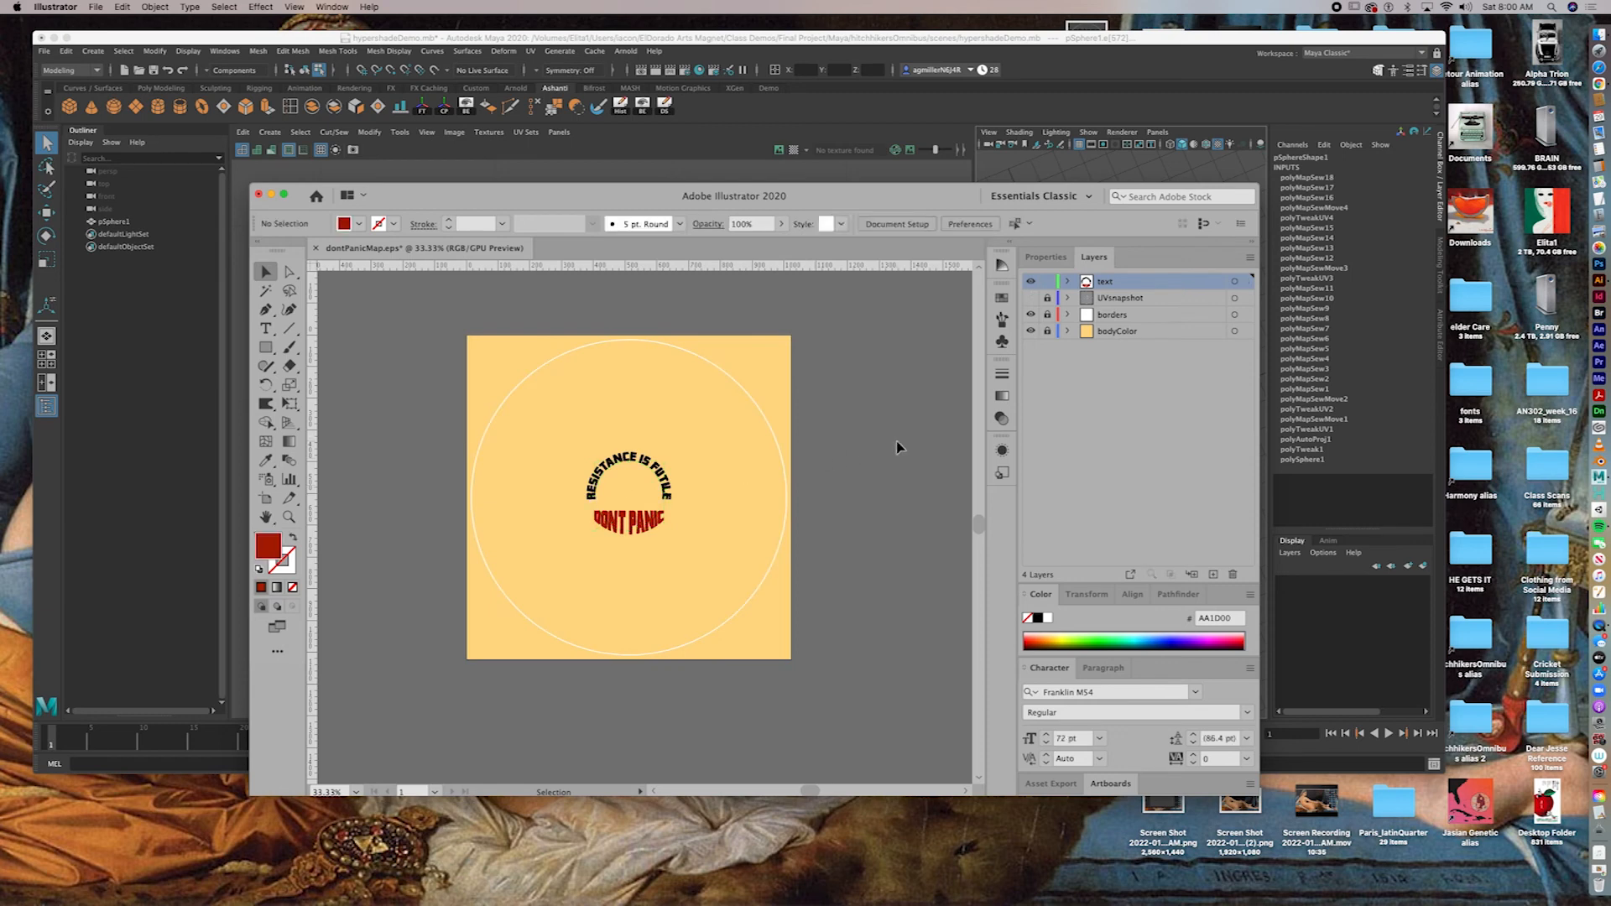
key(a)
key(super+s)
click(867, 537)
Step: Export the artwork as dontPanicMap.png into the sourceimages folder at Screen (72 ppi), replacing the existing file
click(98, 7)
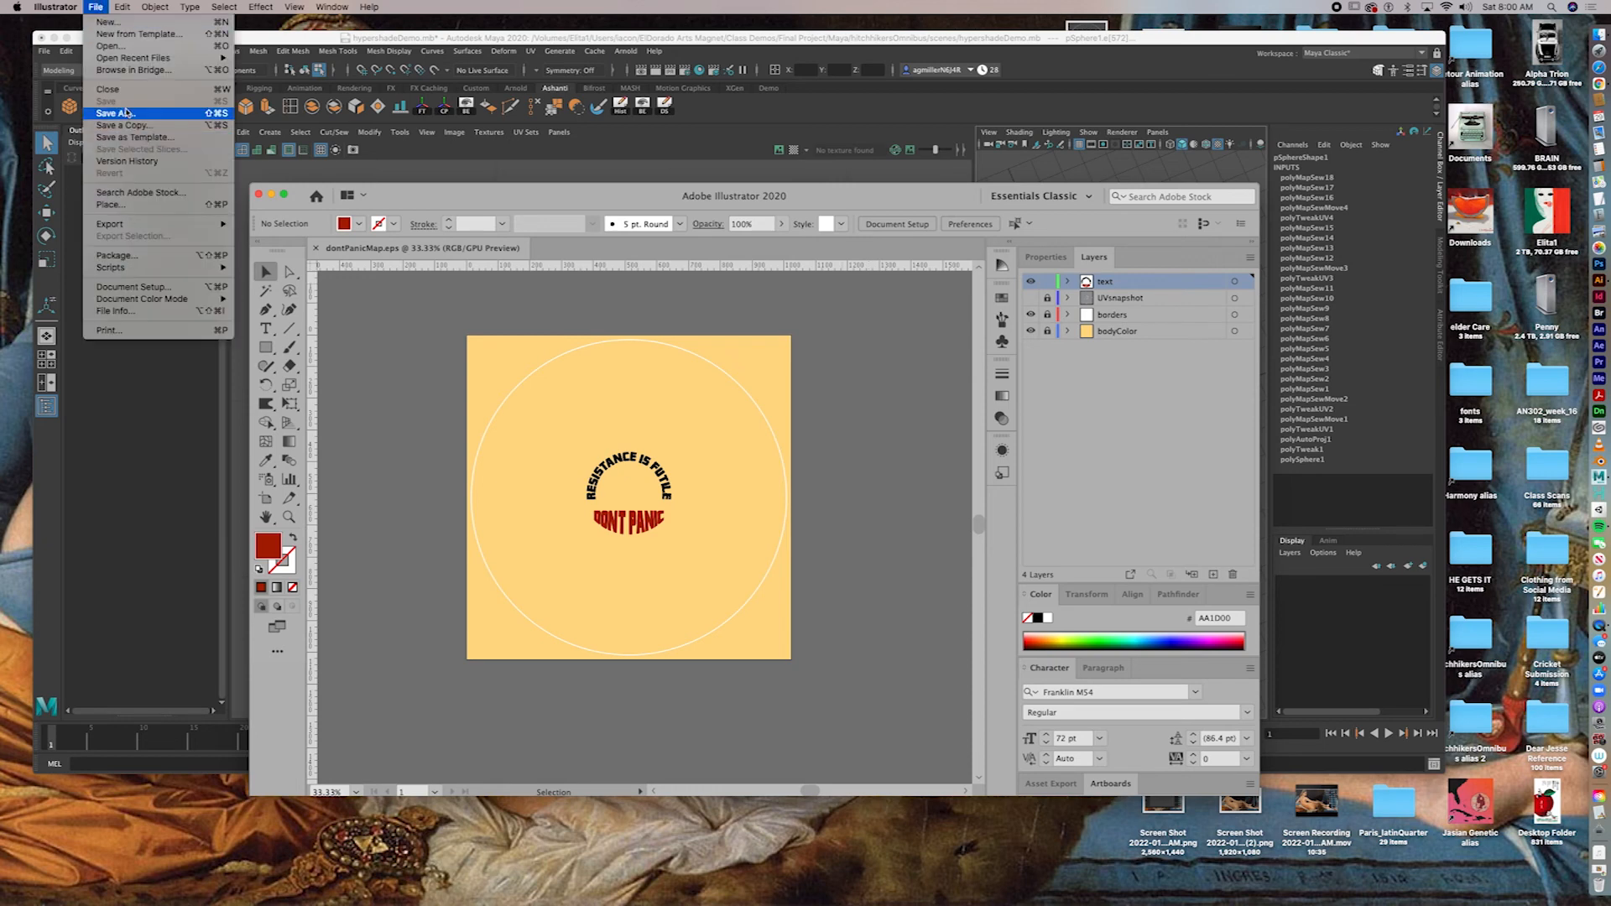
mouse_move(128, 224)
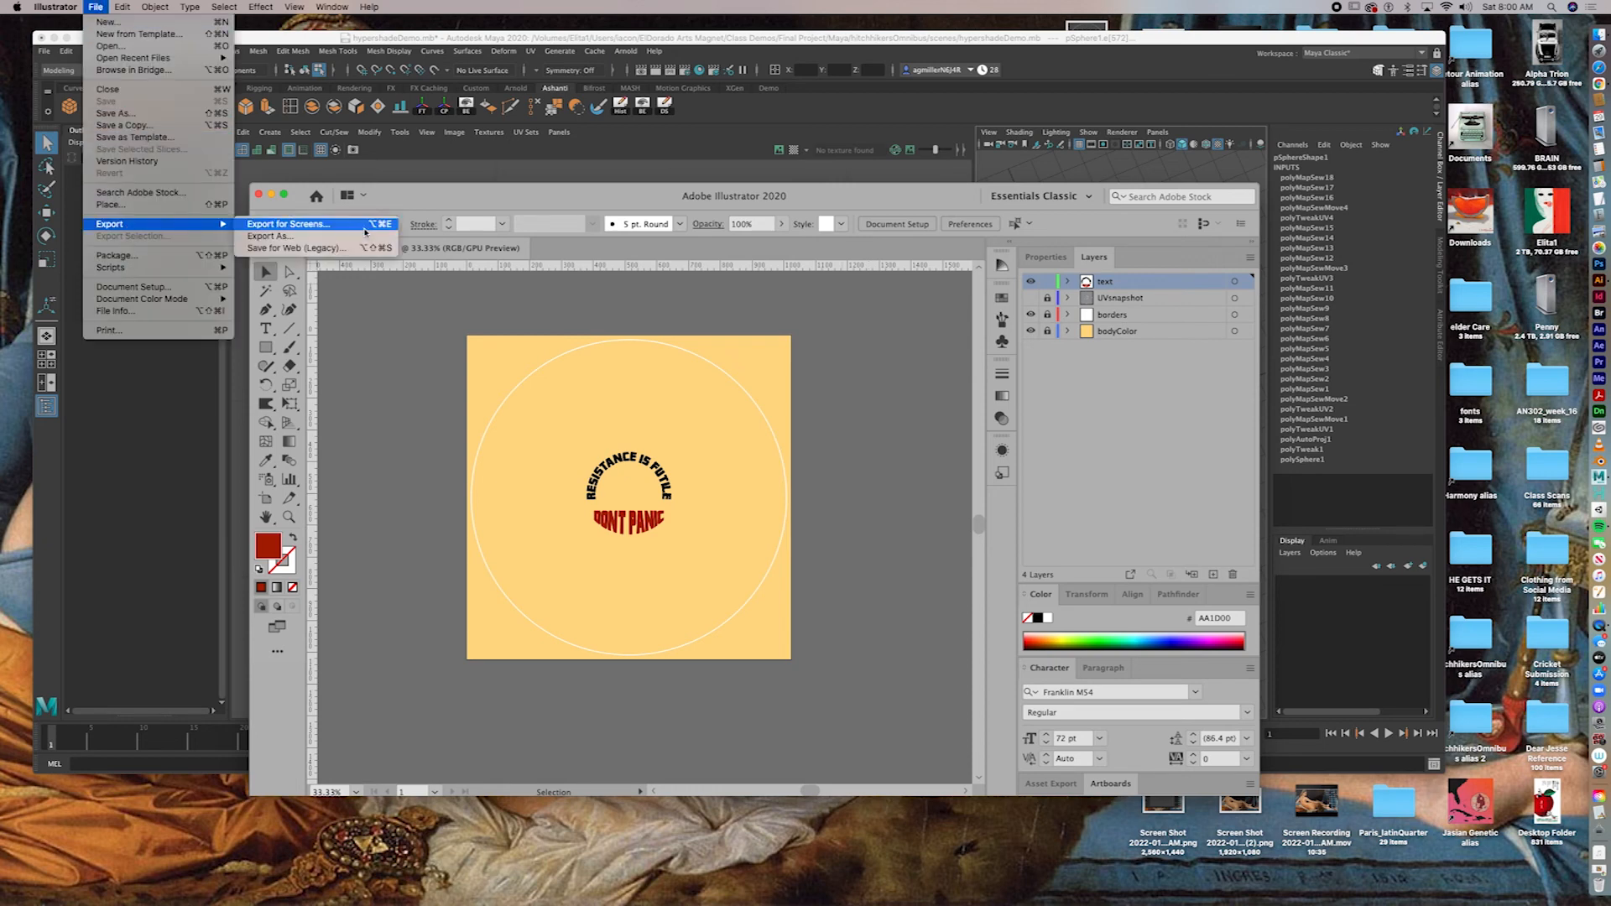
click(314, 237)
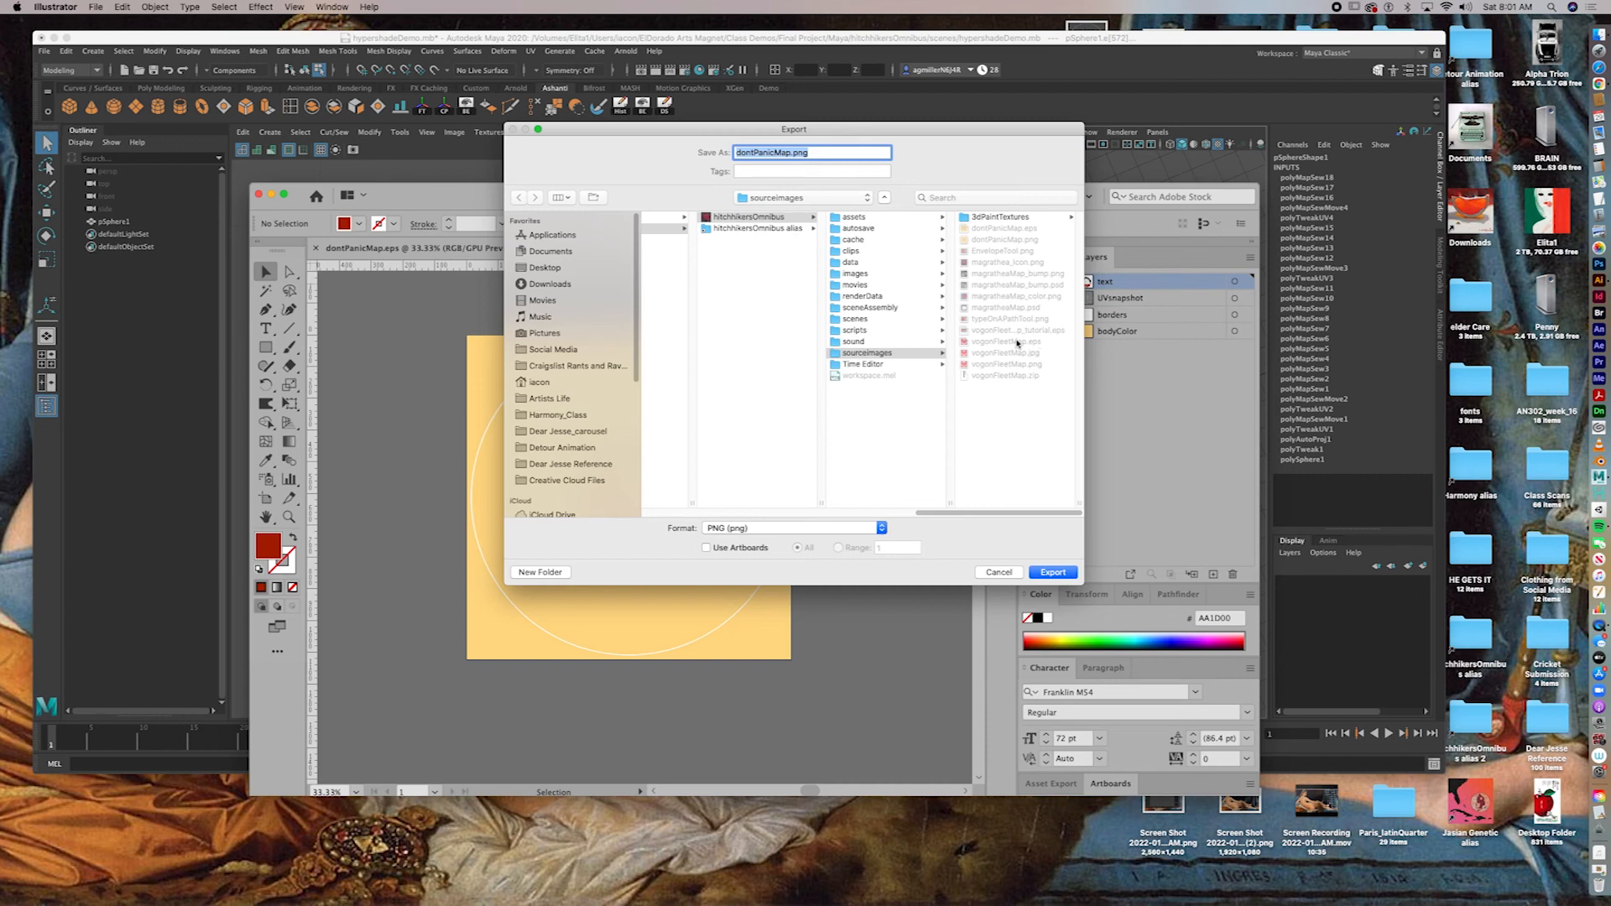
click(1055, 571)
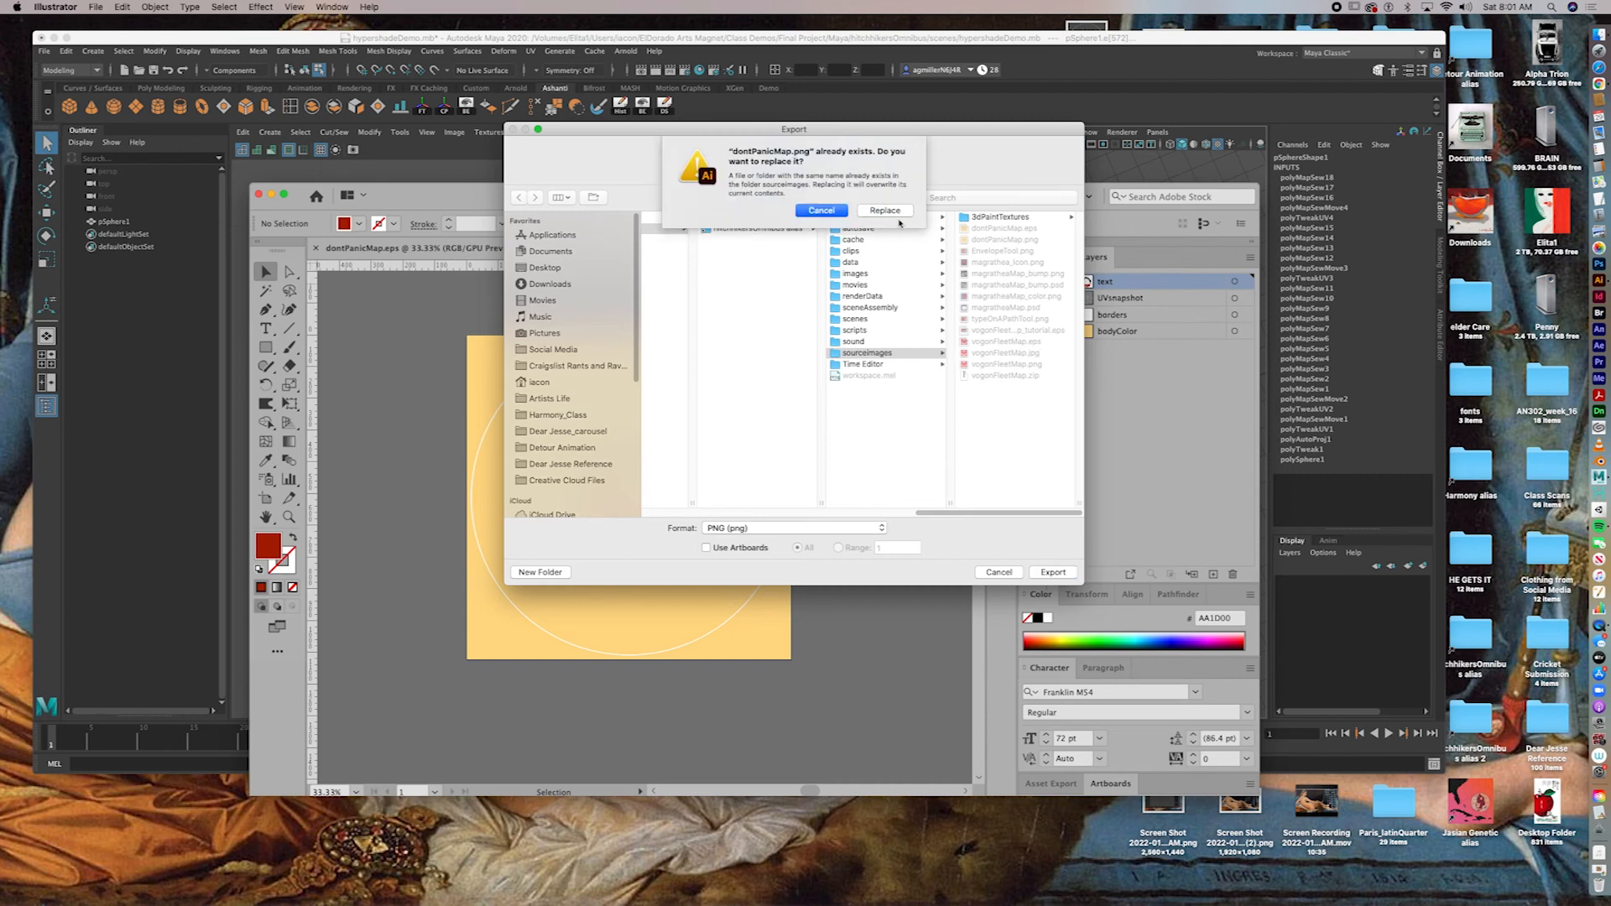
click(884, 211)
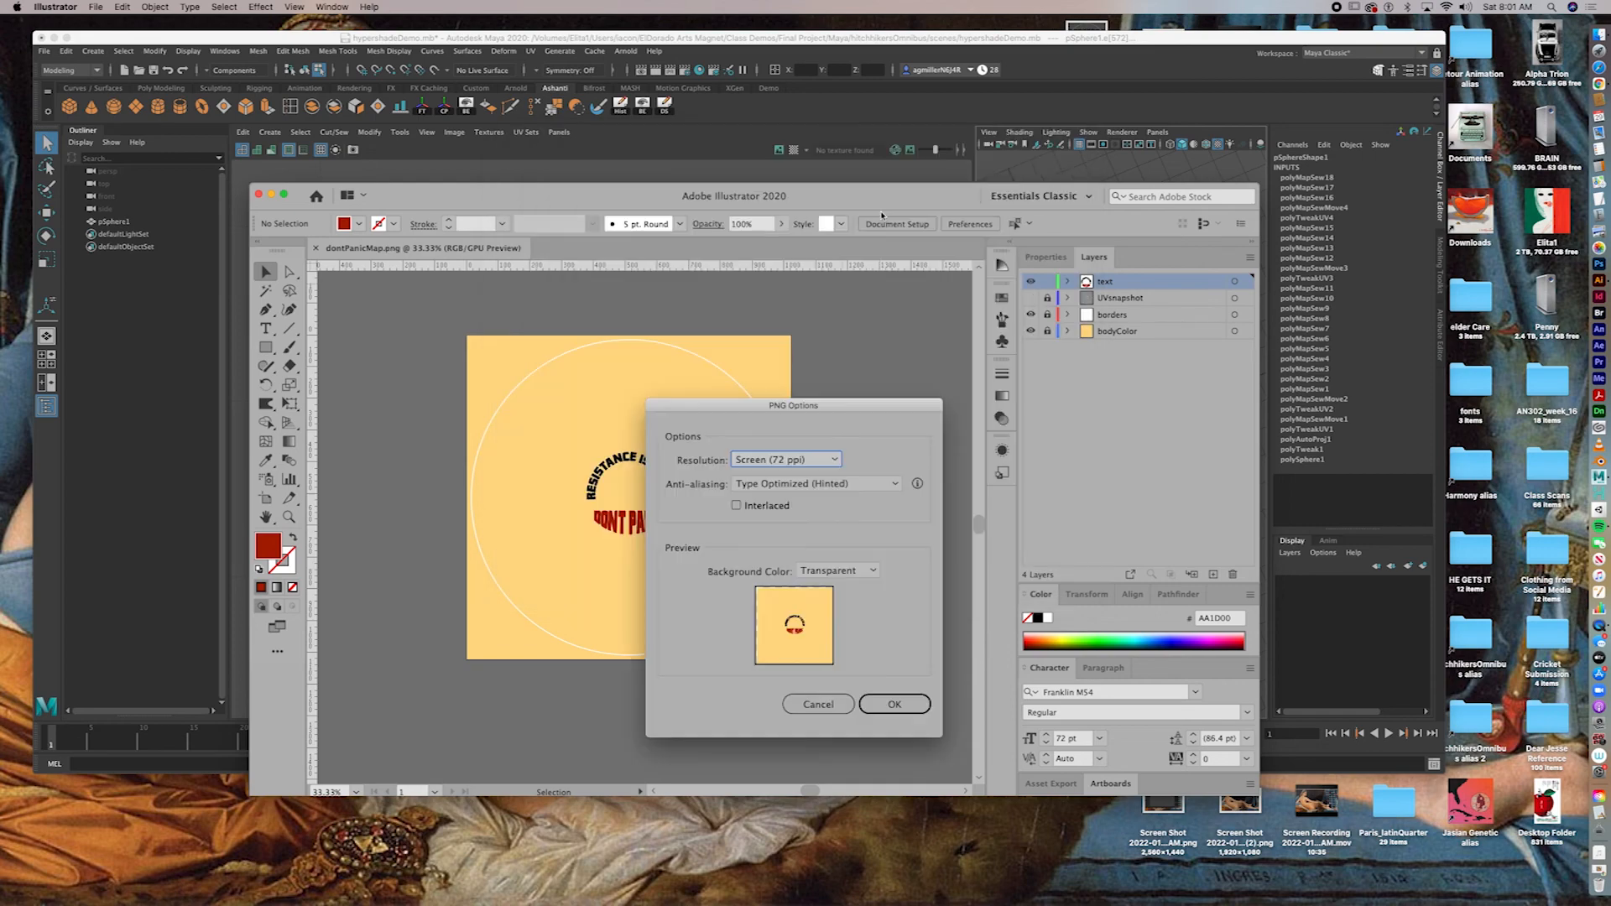
click(895, 706)
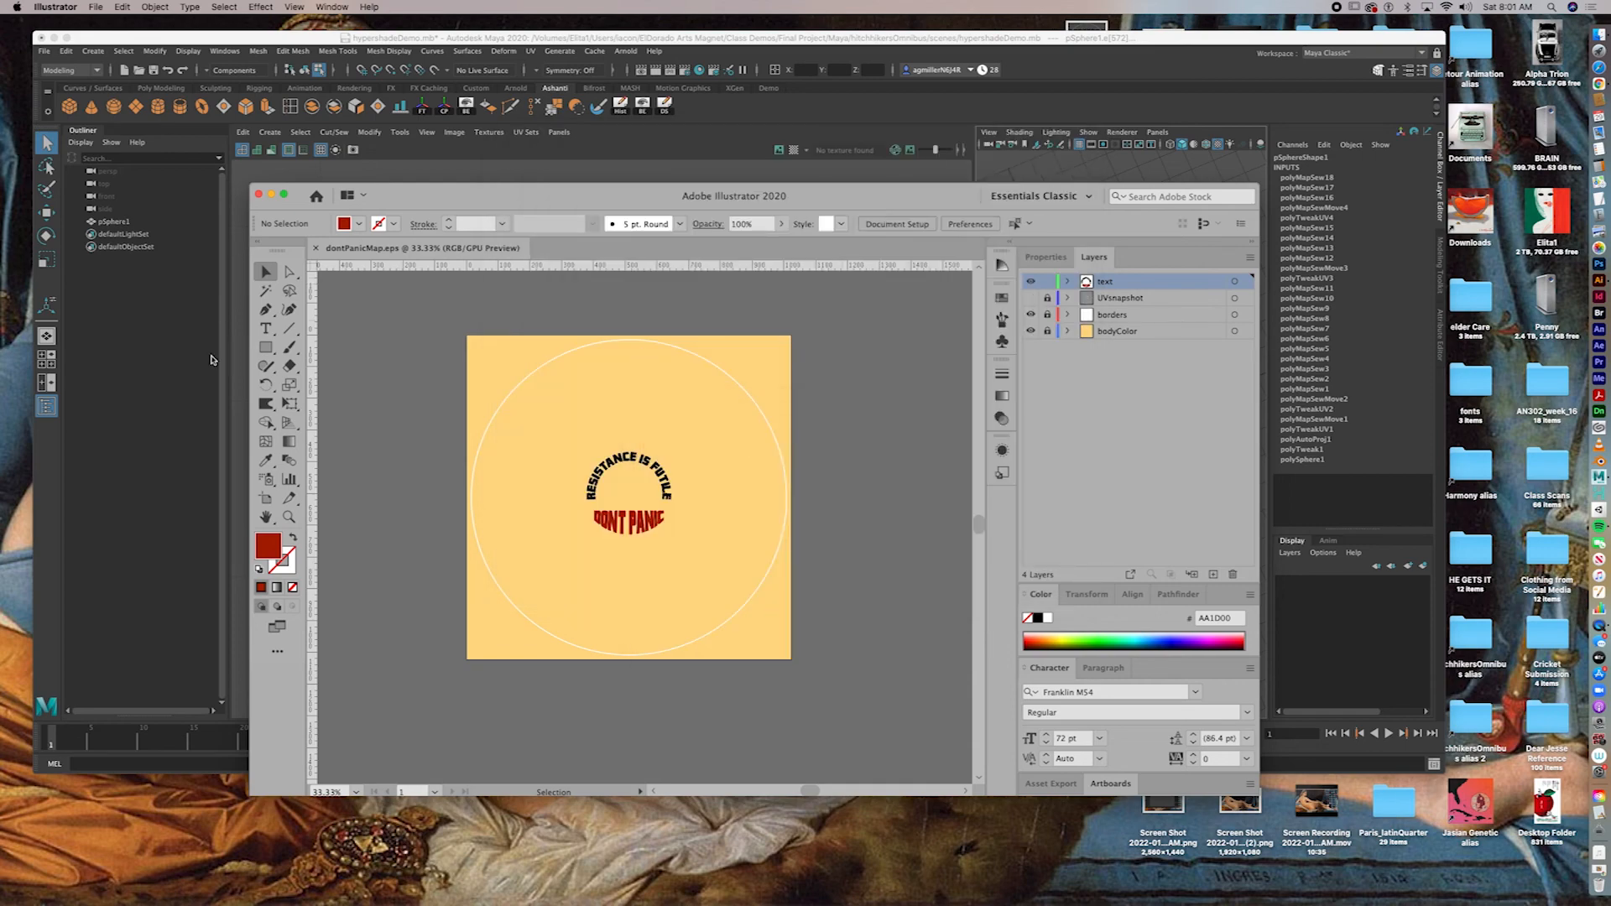
Step: Switch to Maya and reload dontPanicMap.png in the dontPanicMap material's color file texture through the Hypershade
click(562, 148)
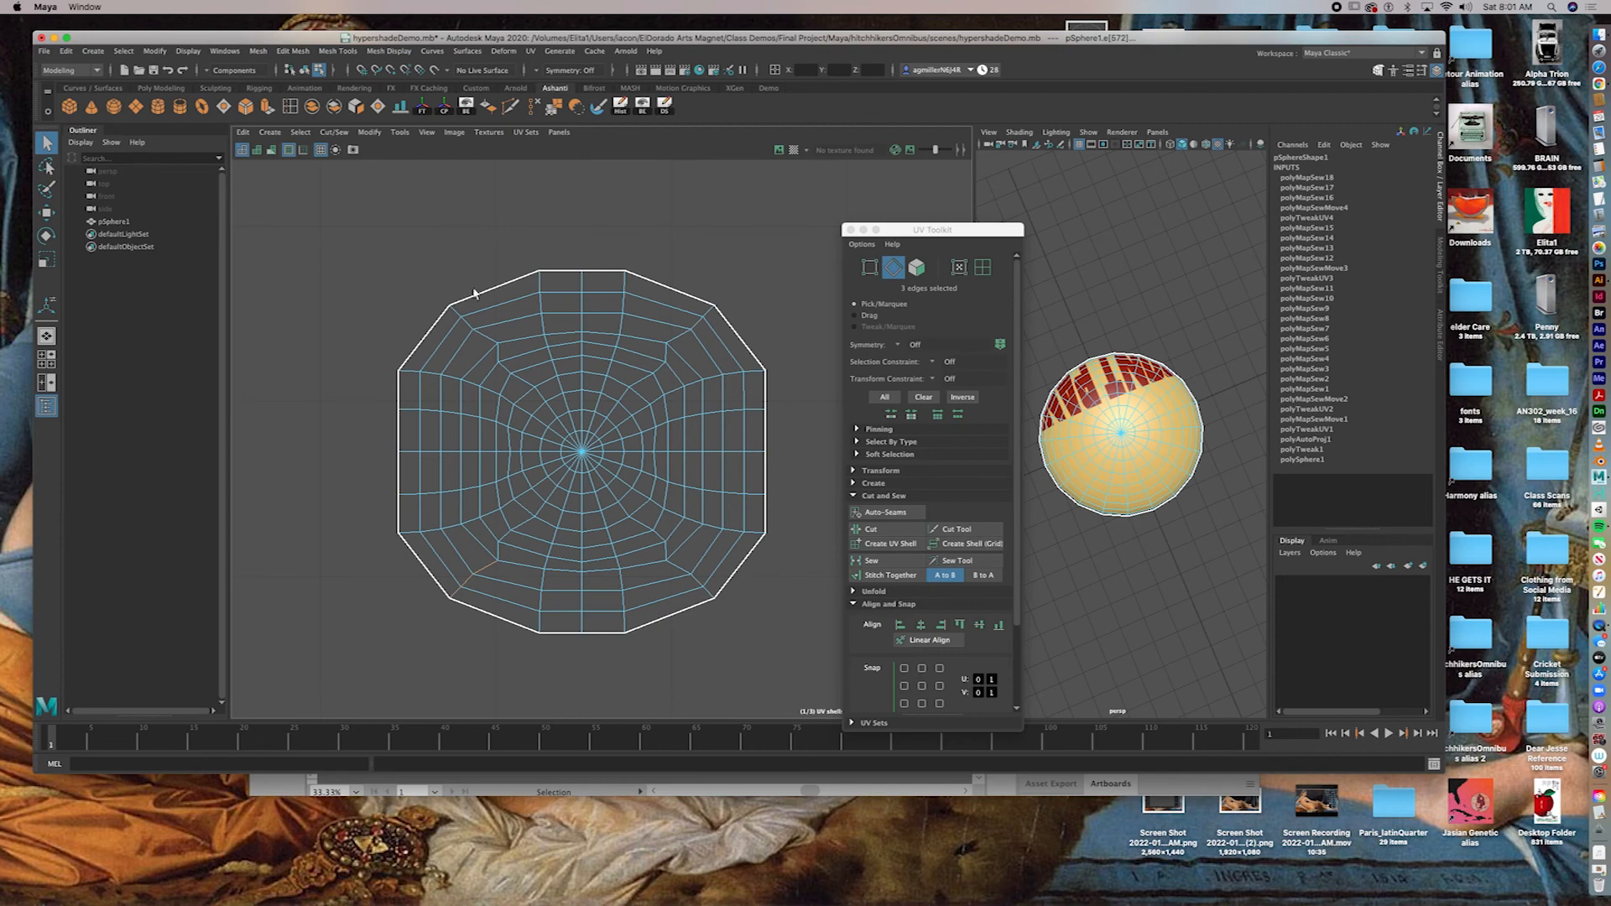
drag(1334, 2, 1095, 133)
click(510, 231)
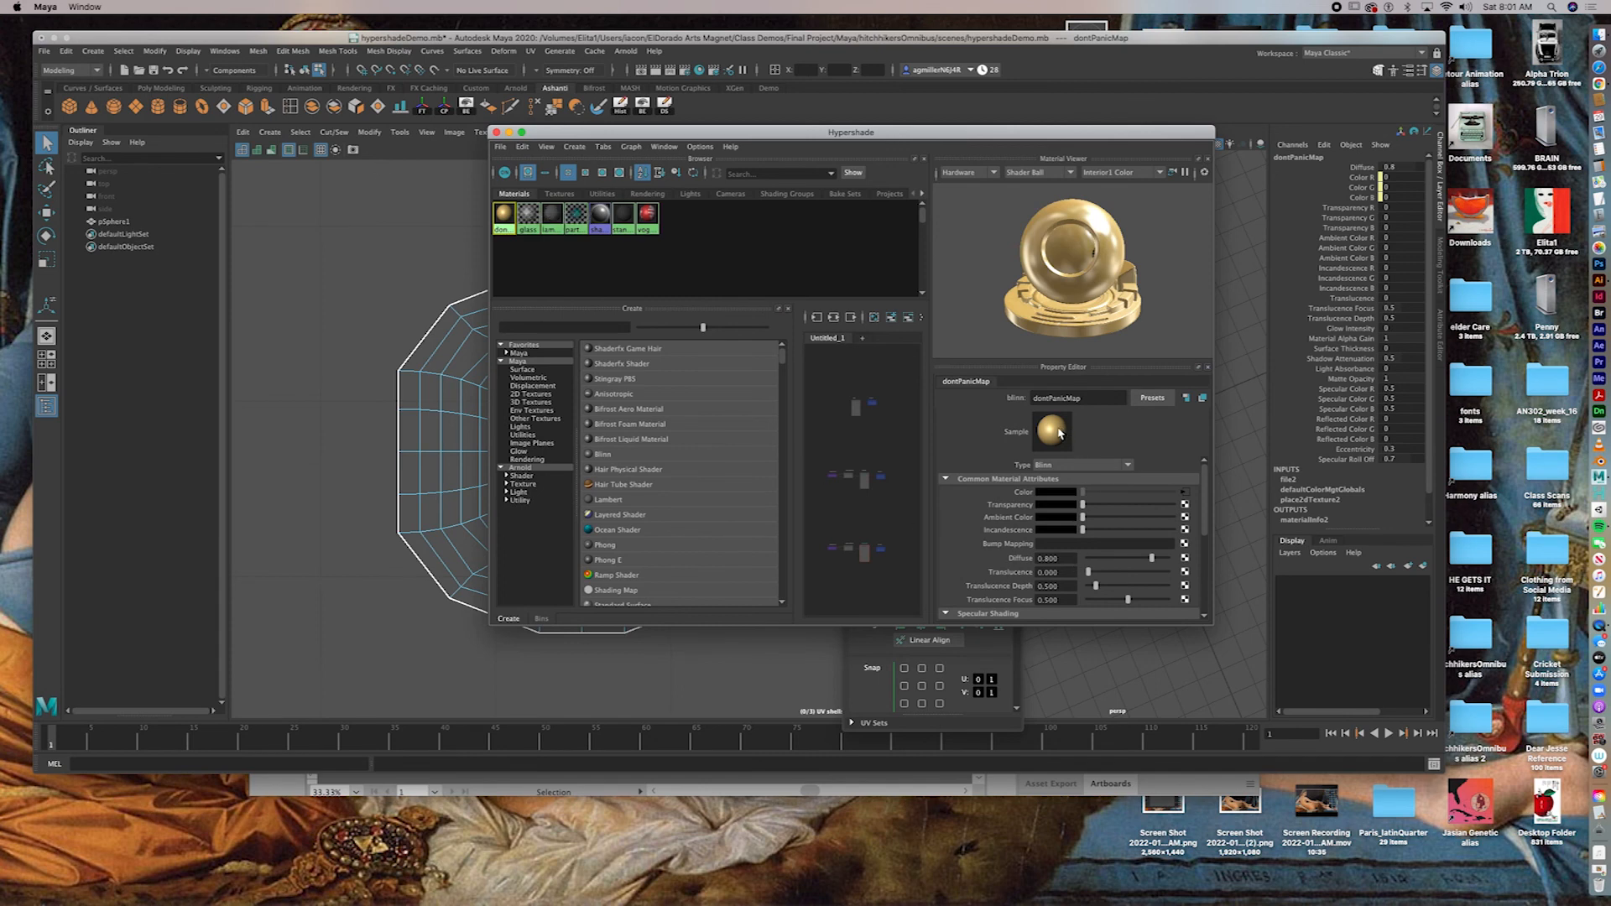
click(1184, 496)
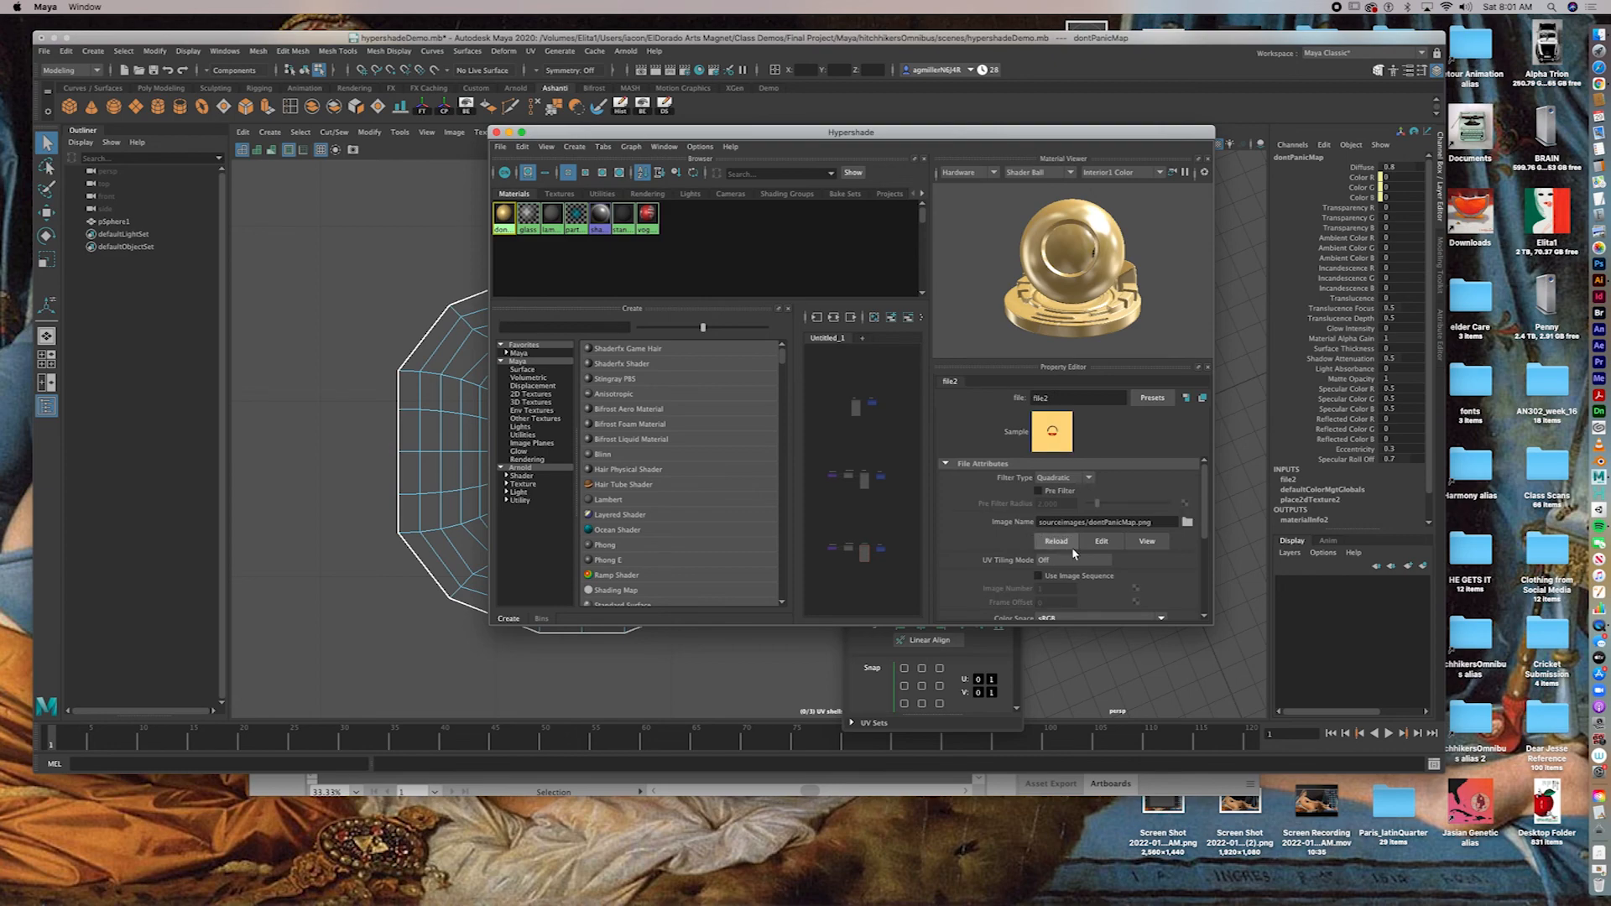
double_click(1078, 136)
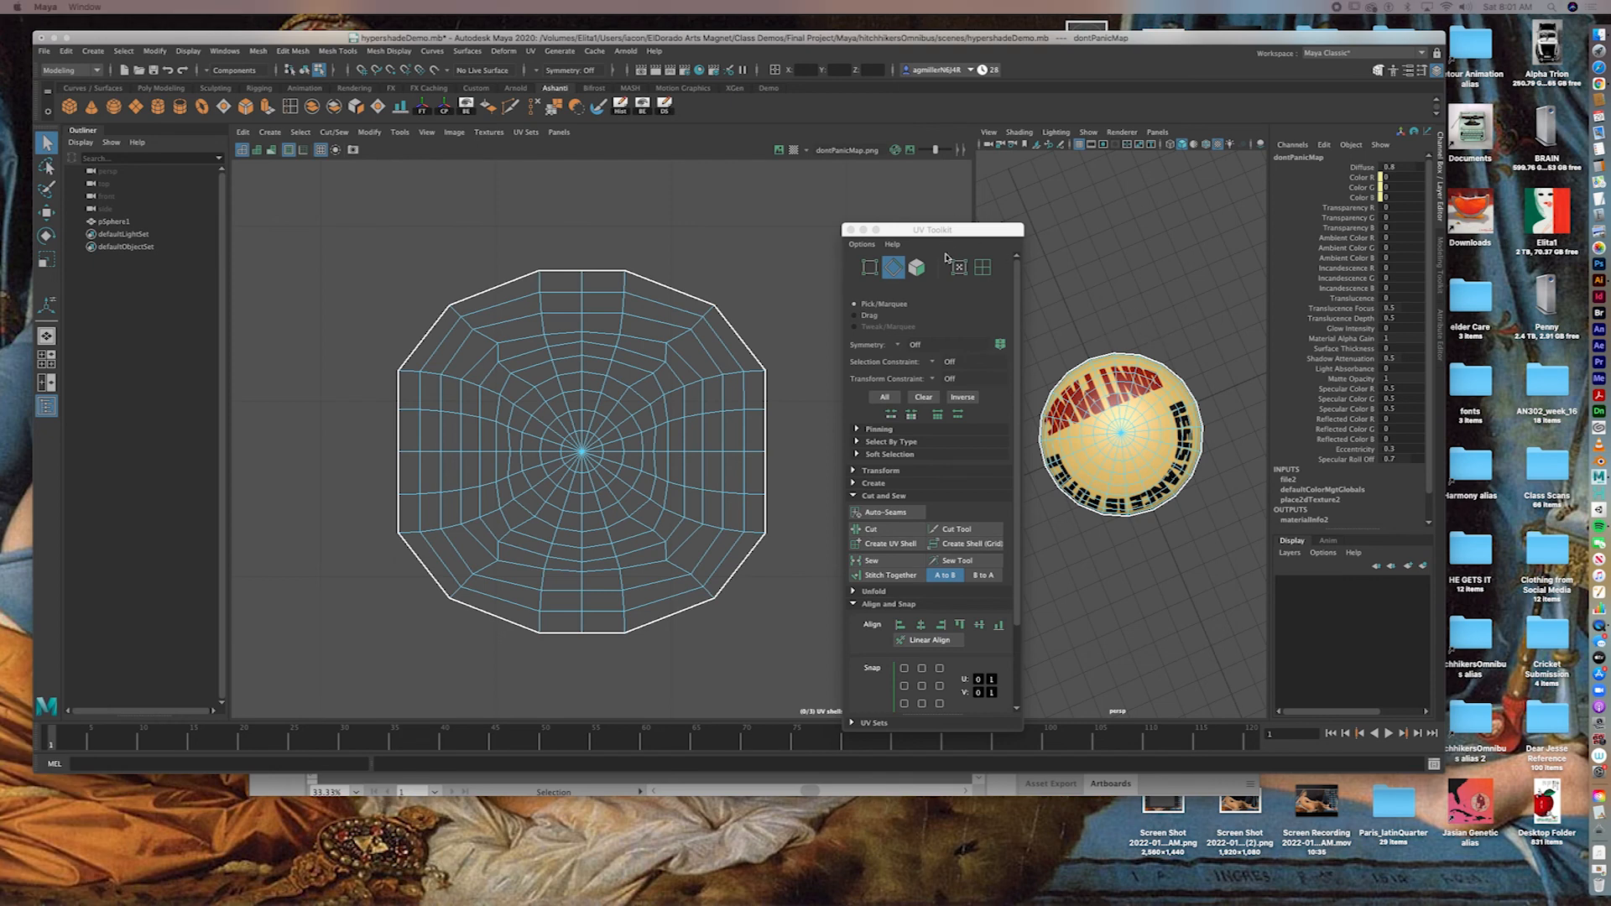
Step: Select the sphere in object mode and display the dontPanicMap.png texture behind its UVs in the UV Editor
drag(955, 235, 648, 217)
alt+drag(1218, 466, 869, 430)
right_drag(1144, 415, 1204, 398)
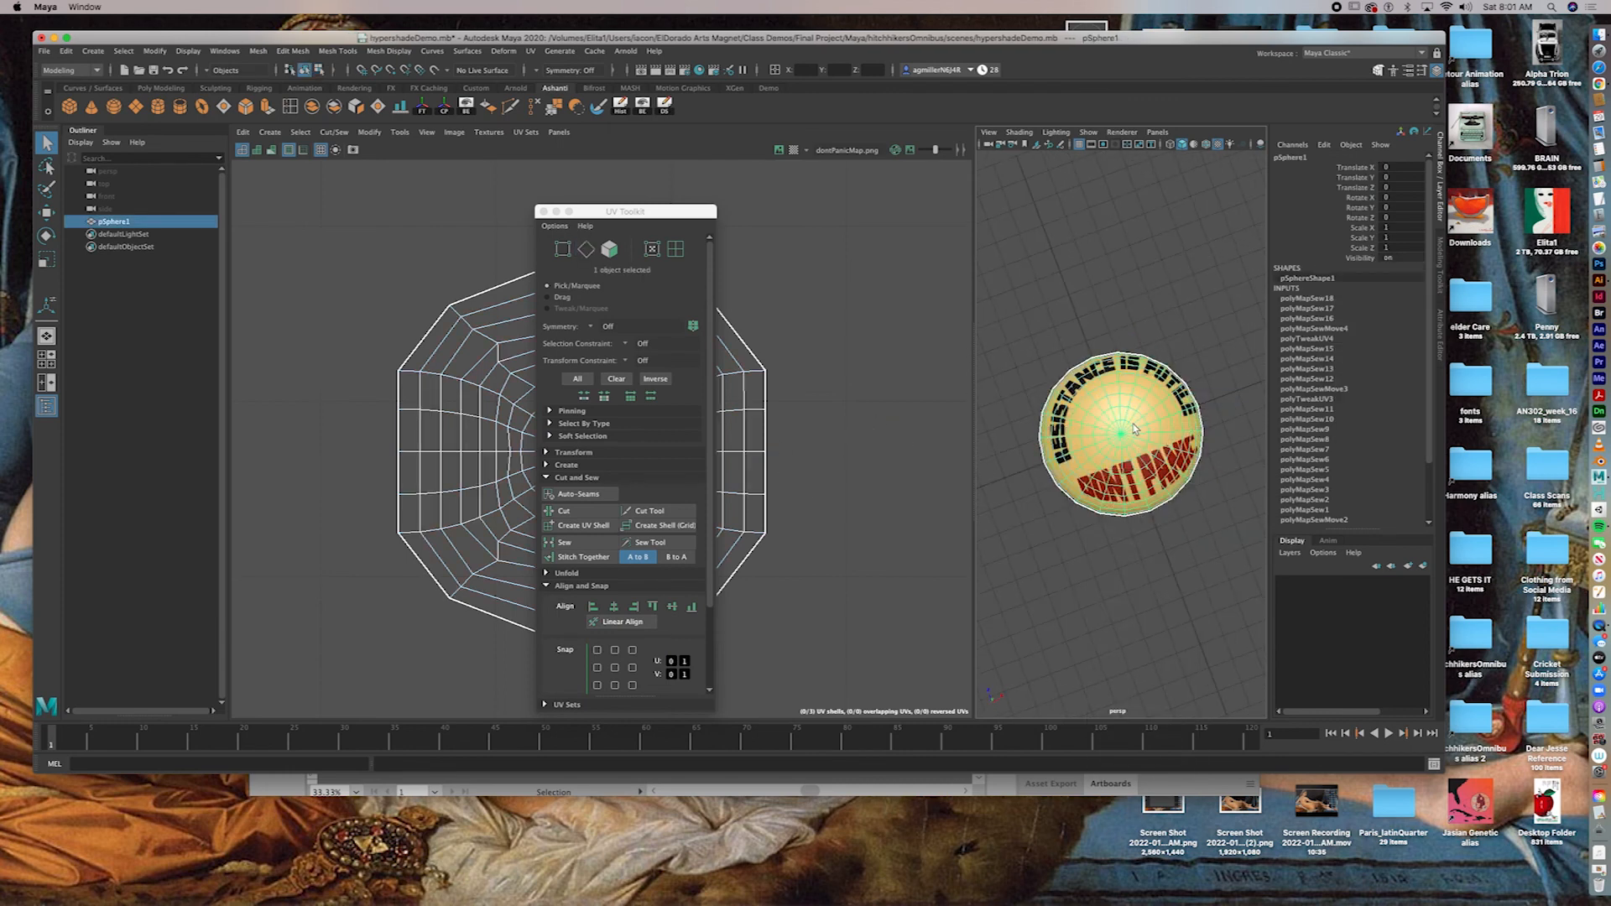
scroll(889, 439, up, 5)
scroll(626, 503, down, 3)
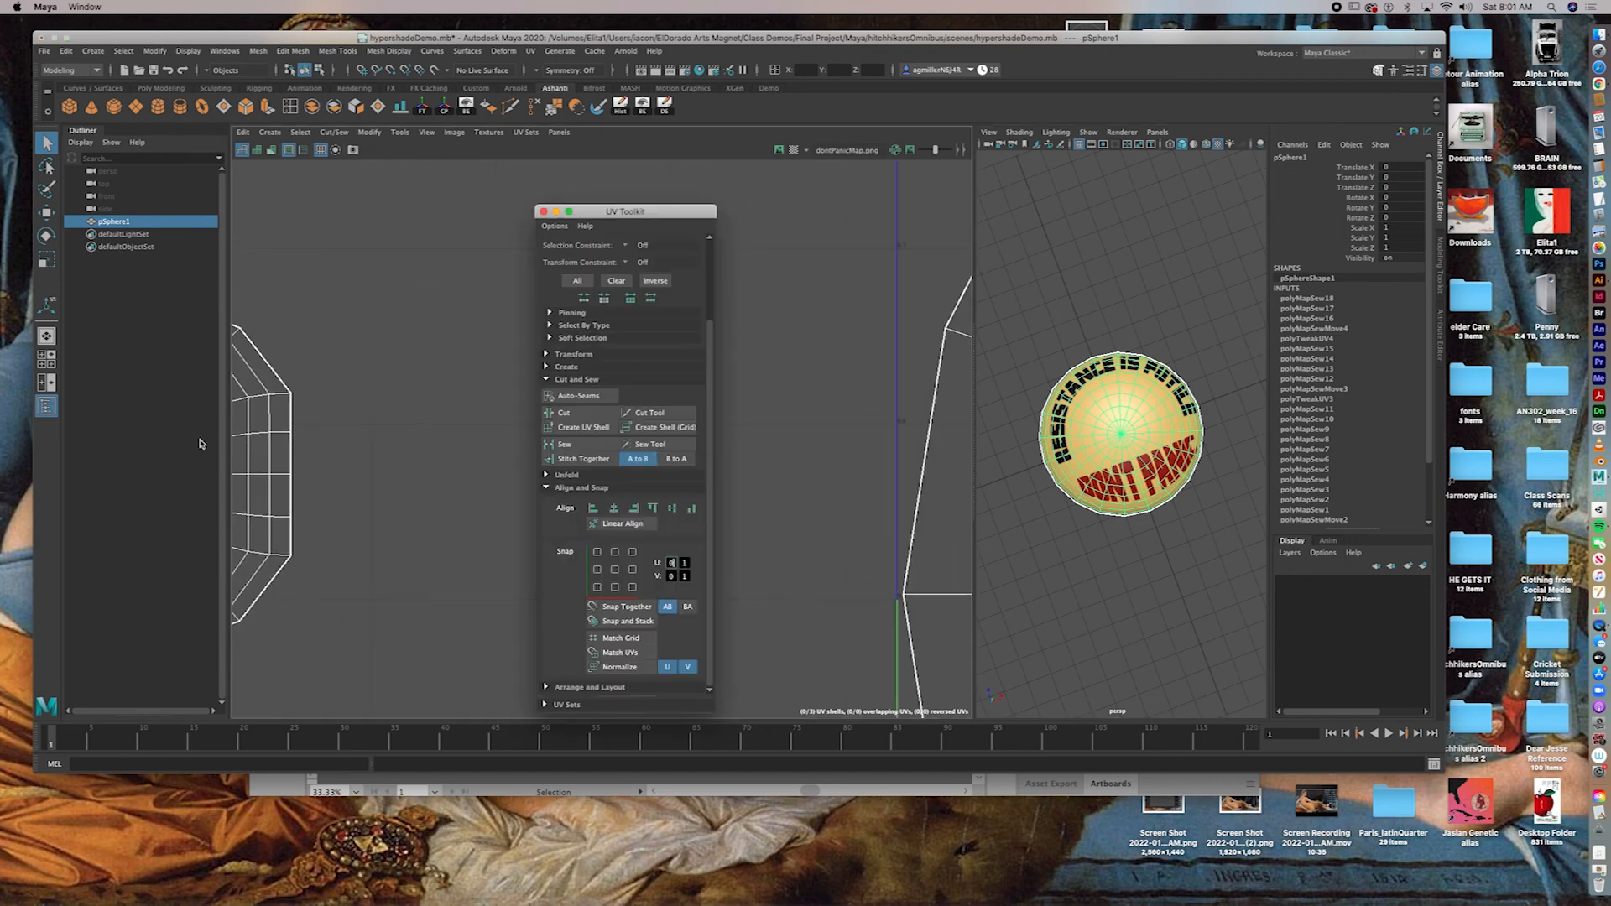
drag(664, 211, 1254, 201)
alt+middle_drag(730, 432, 567, 436)
scroll(587, 436, down, 8)
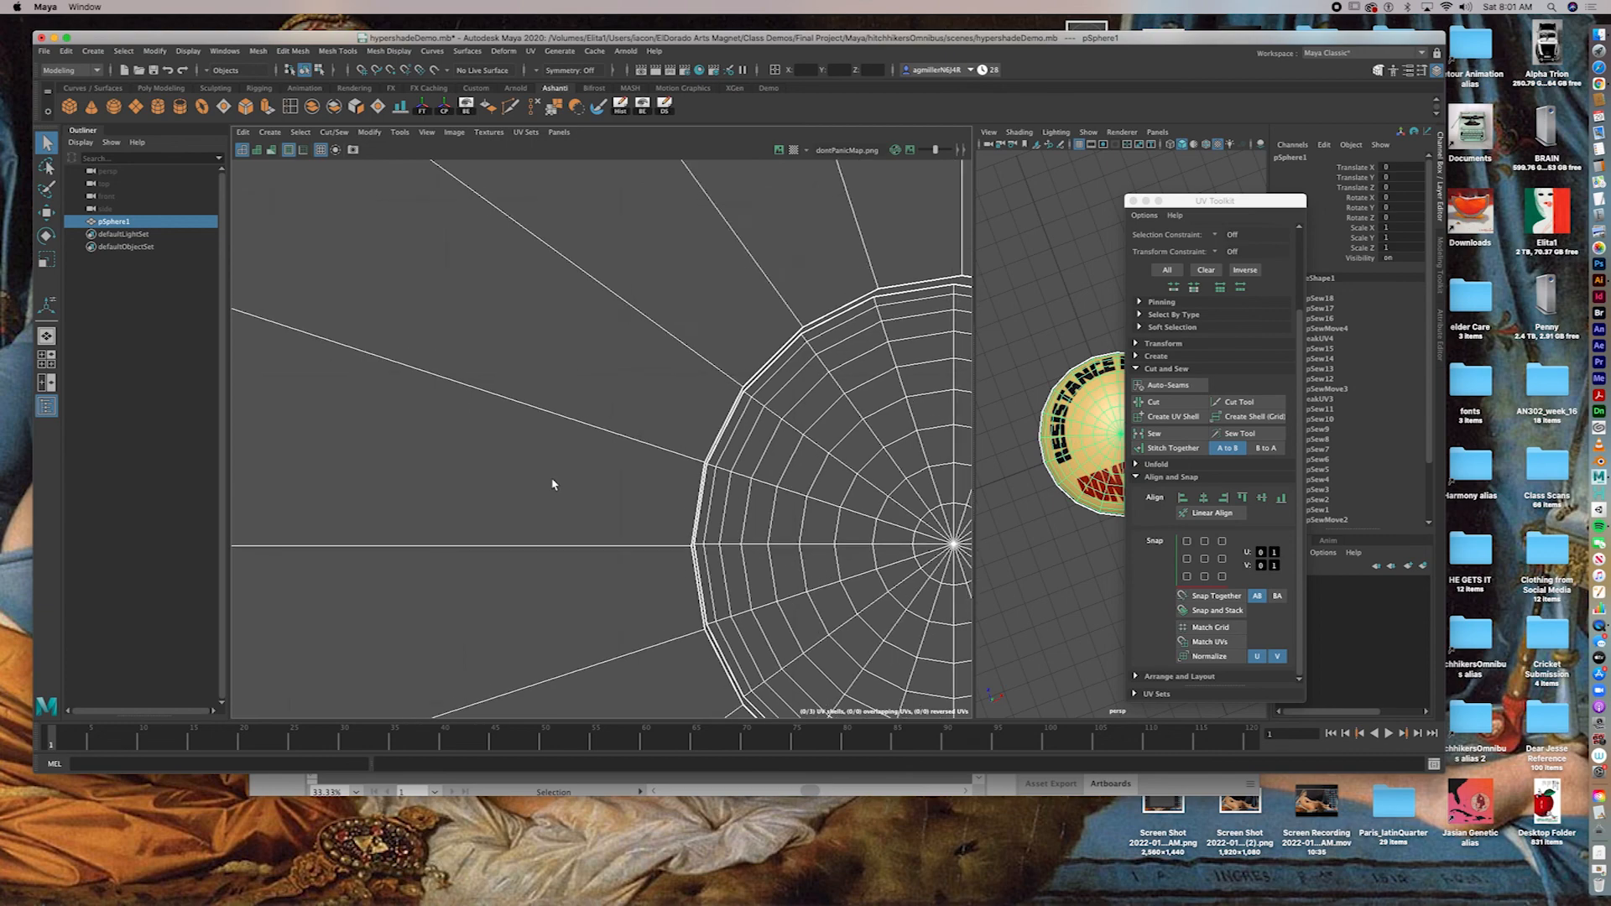
scroll(544, 450, down, 4)
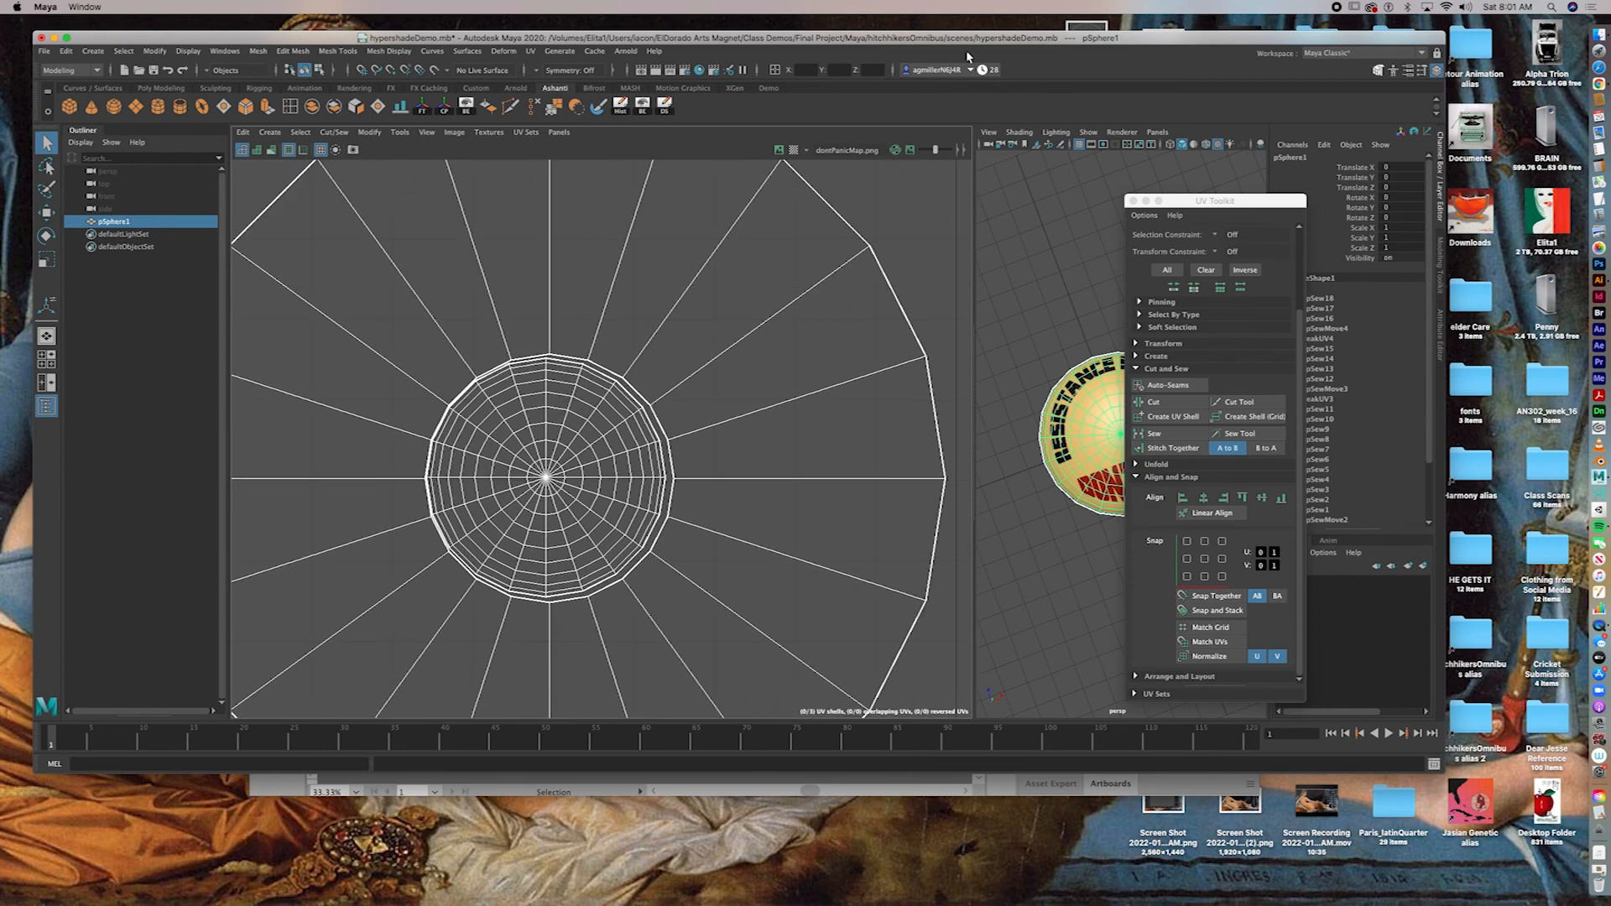
click(779, 150)
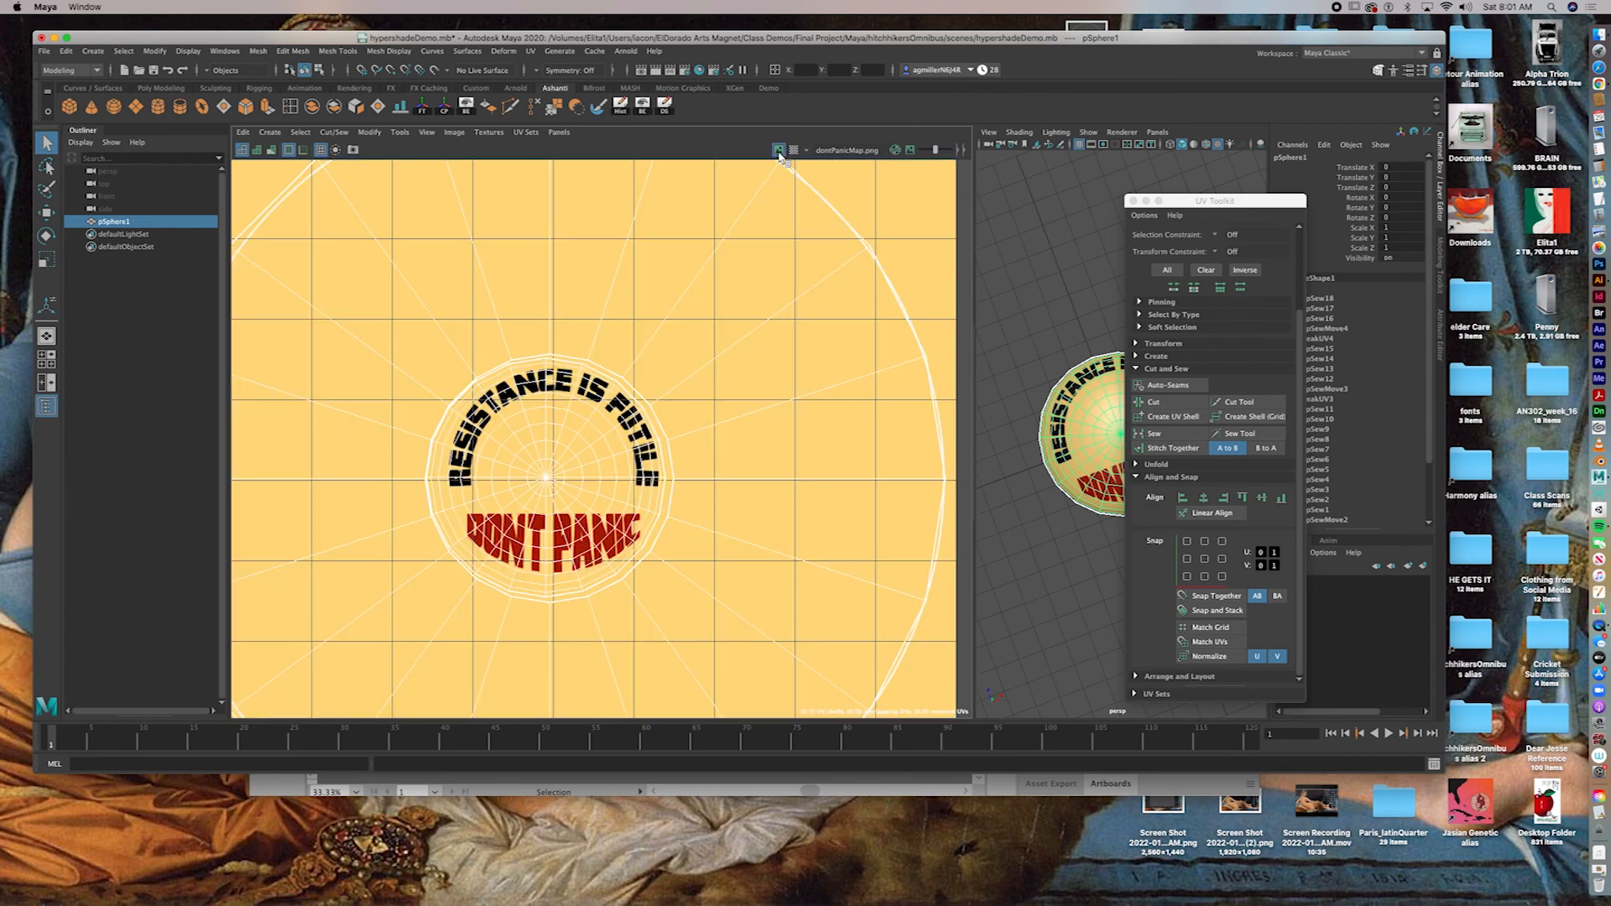
Step: Select the dome's UV shell and shift it slightly to the right to center it around the lettering
right_drag(570, 472, 524, 454)
click(531, 458)
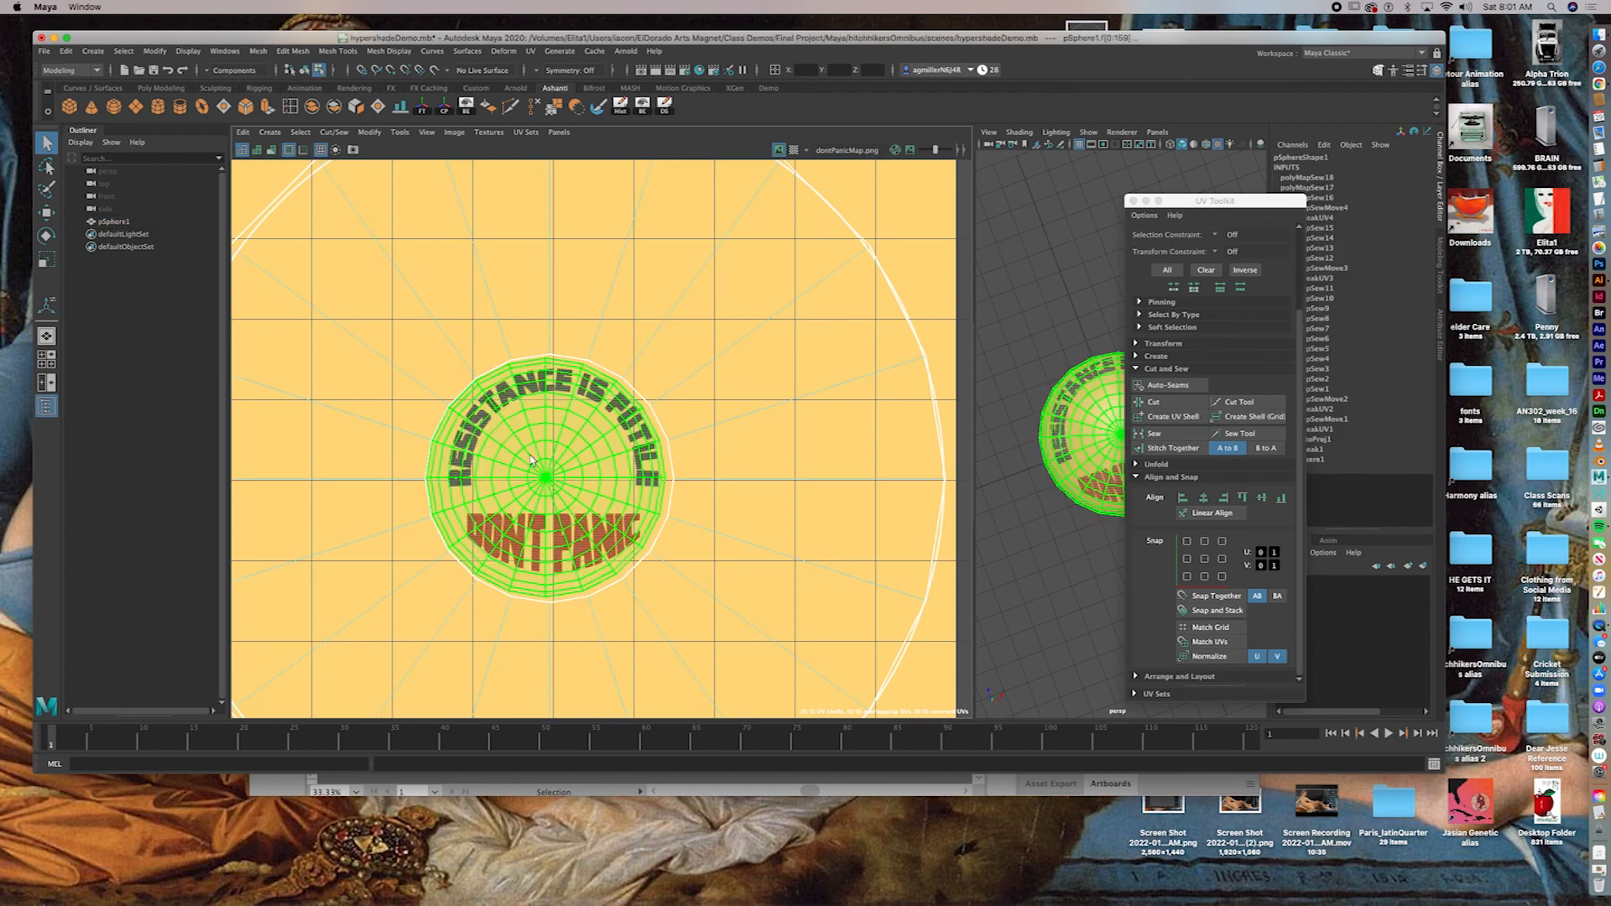
key(w)
drag(660, 480, 664, 480)
drag(1204, 200, 1380, 156)
drag(671, 480, 664, 482)
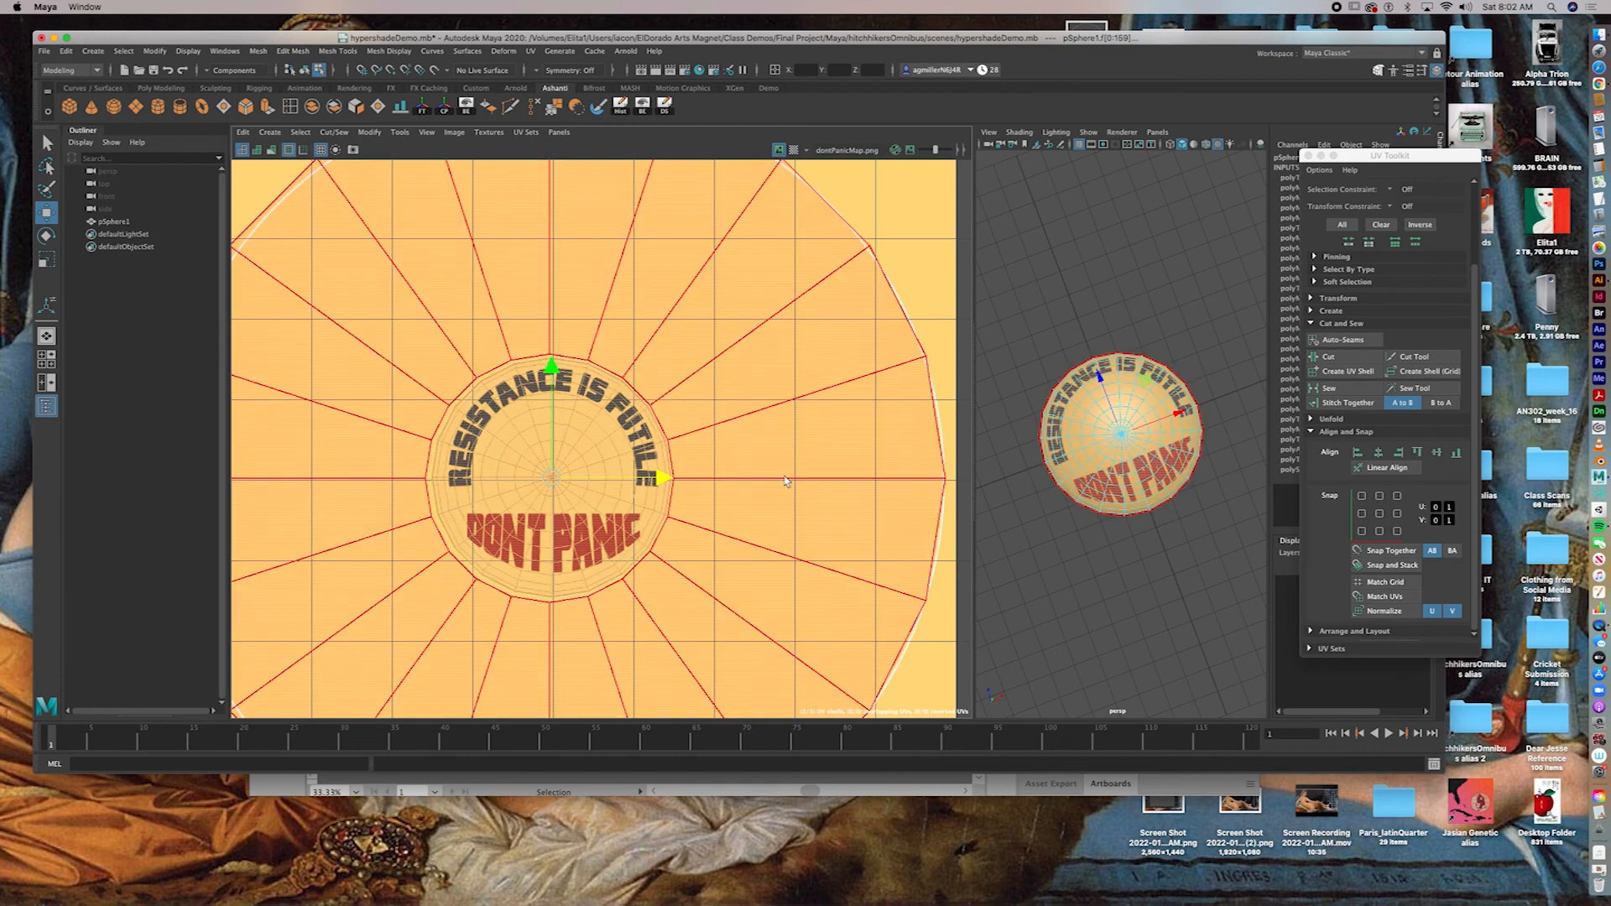
Step: Shift the saucer rim's UV shell slightly to the right on the Vogon fleet texture, then clear the selection
click(834, 478)
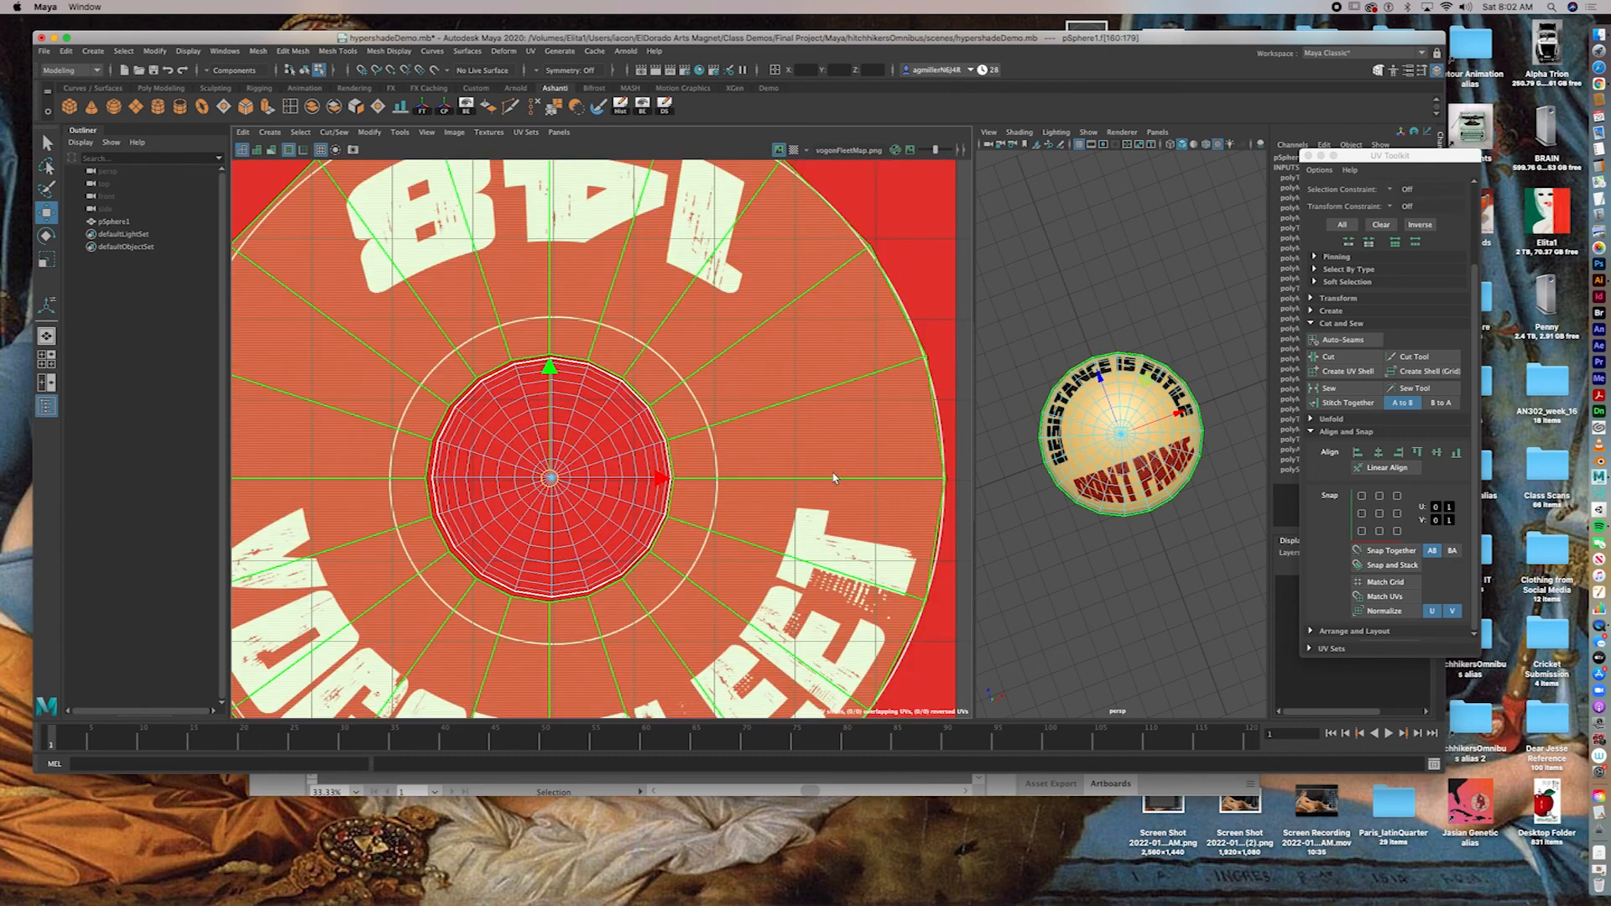
drag(665, 482, 667, 484)
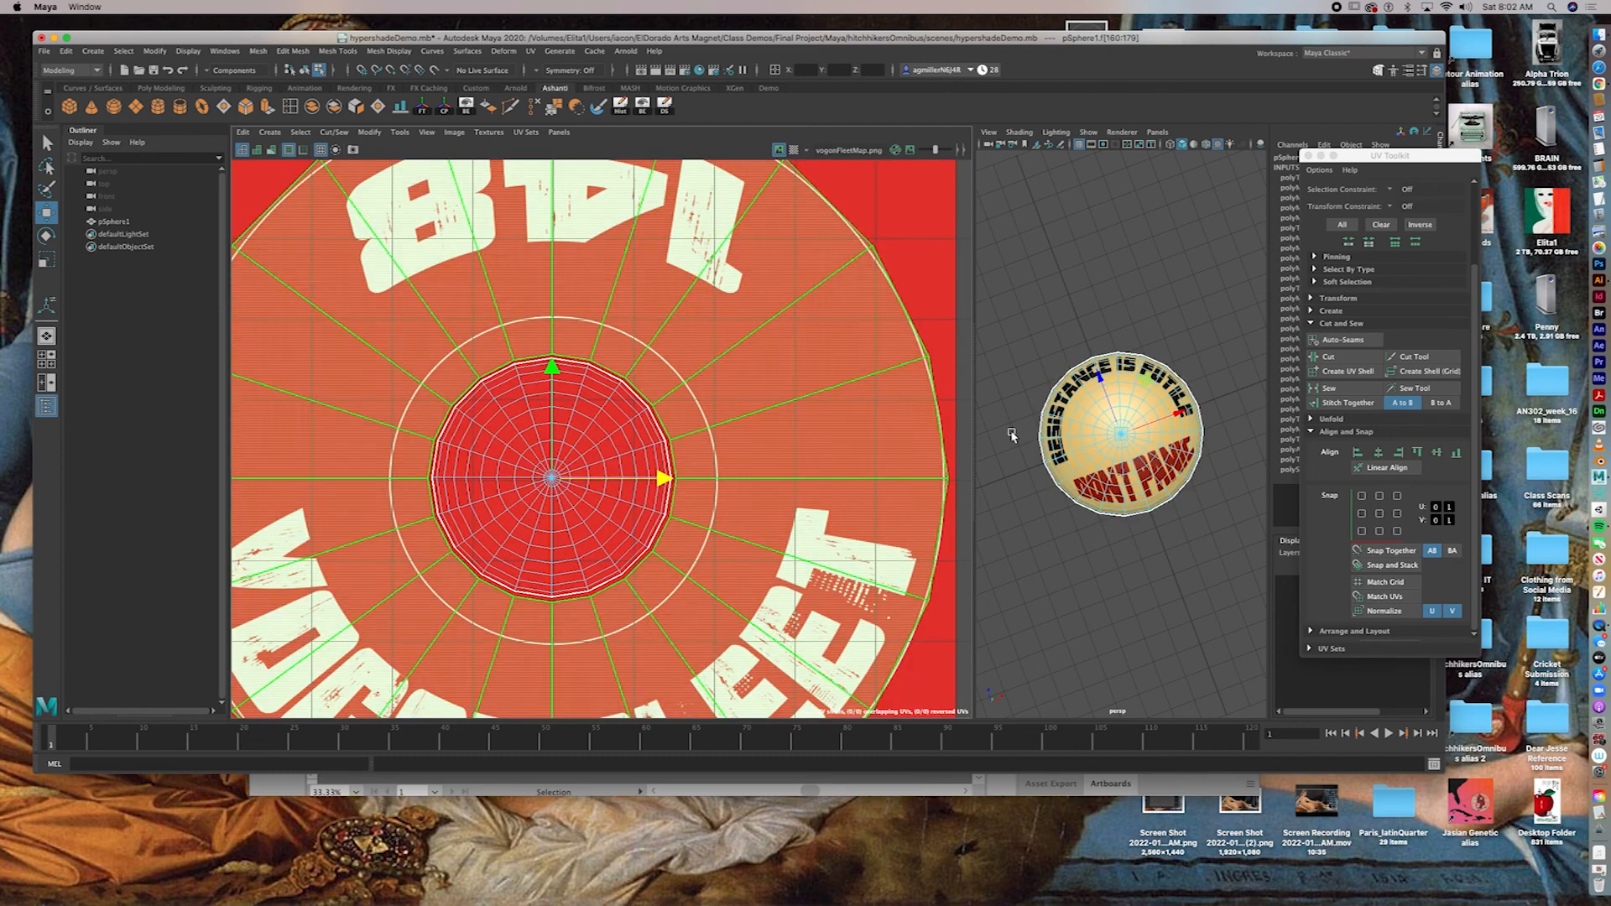
click(1100, 273)
Step: Return the sphere to object mode, check the textured saucer from the side, and select the whole object
alt+drag(1156, 329, 1124, 277)
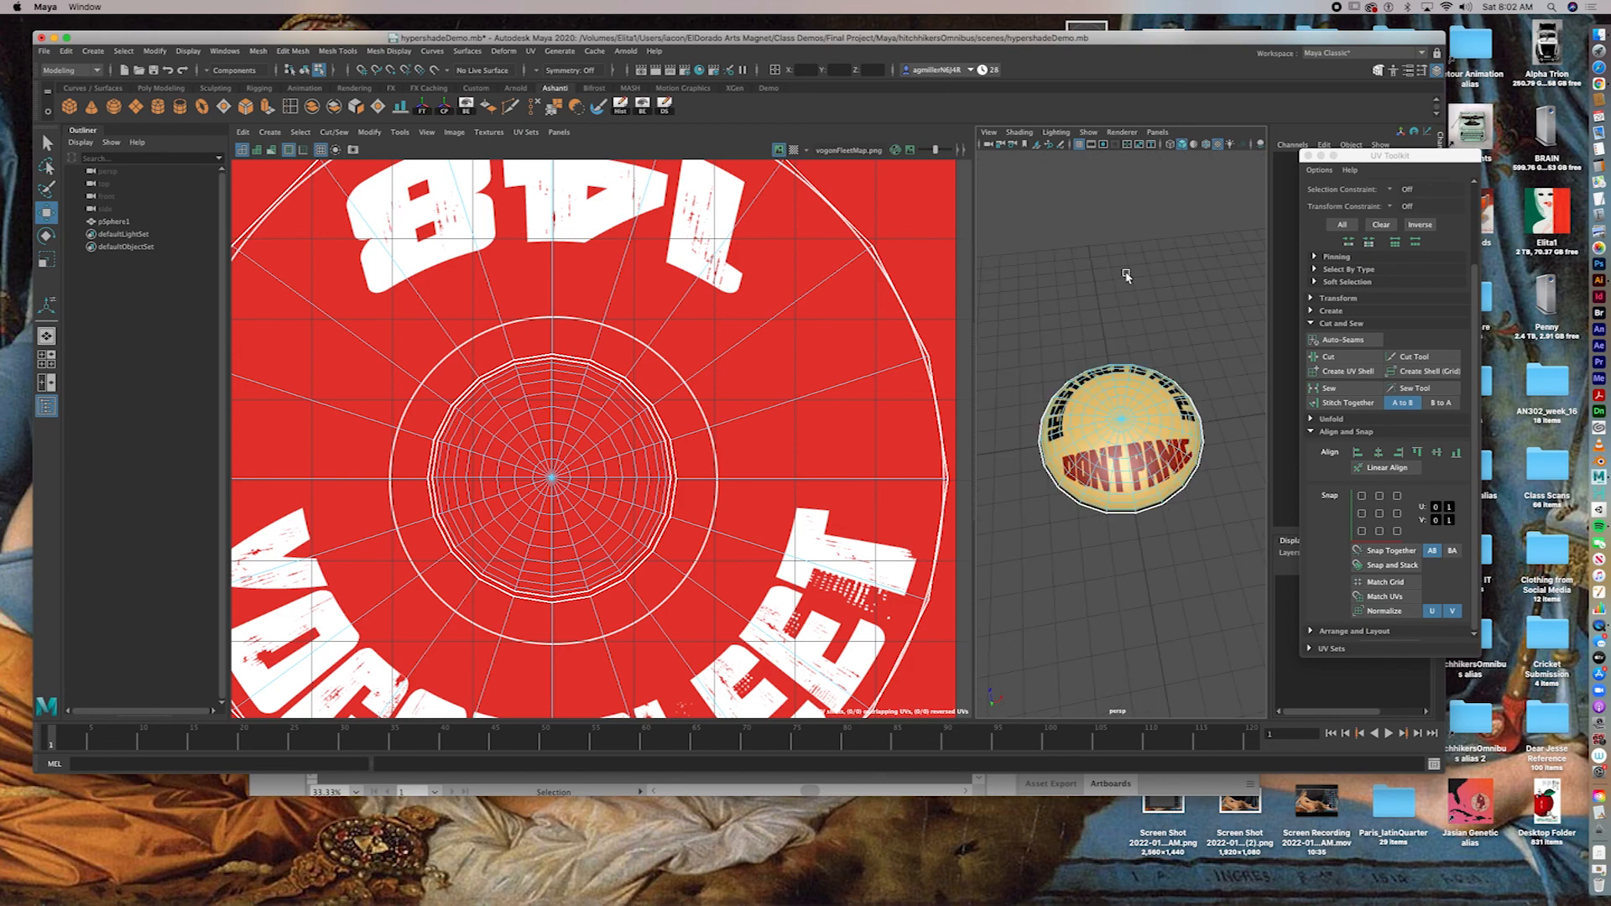
right_drag(1146, 391, 1190, 377)
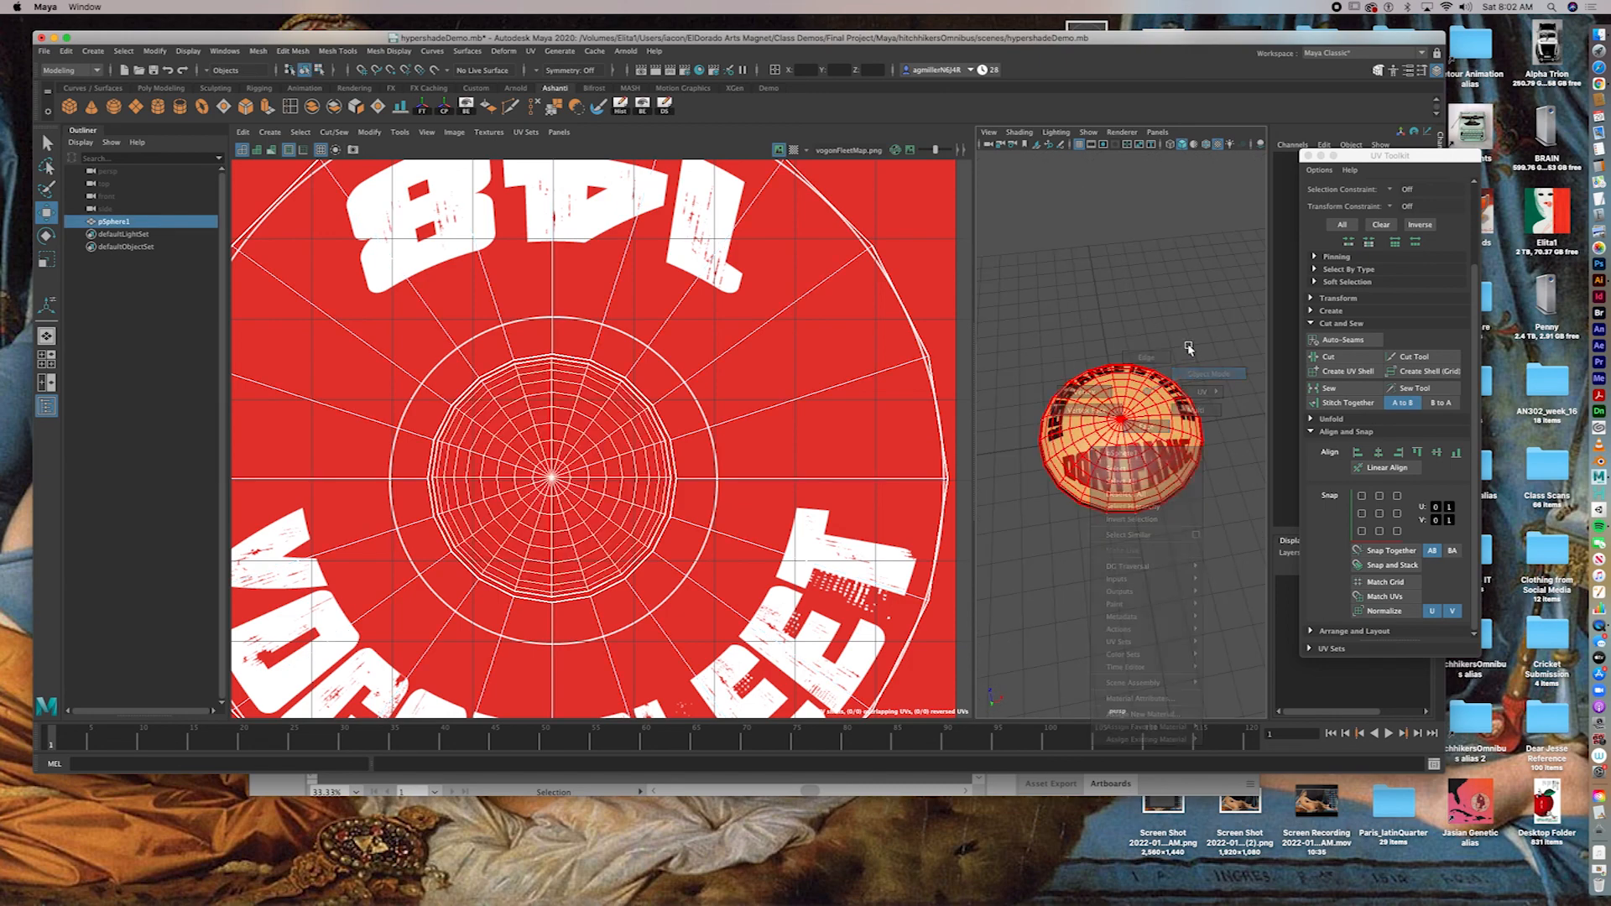
click(1133, 306)
alt+drag(1133, 306, 1130, 441)
scroll(1157, 429, up, 8)
scroll(1158, 429, down, 10)
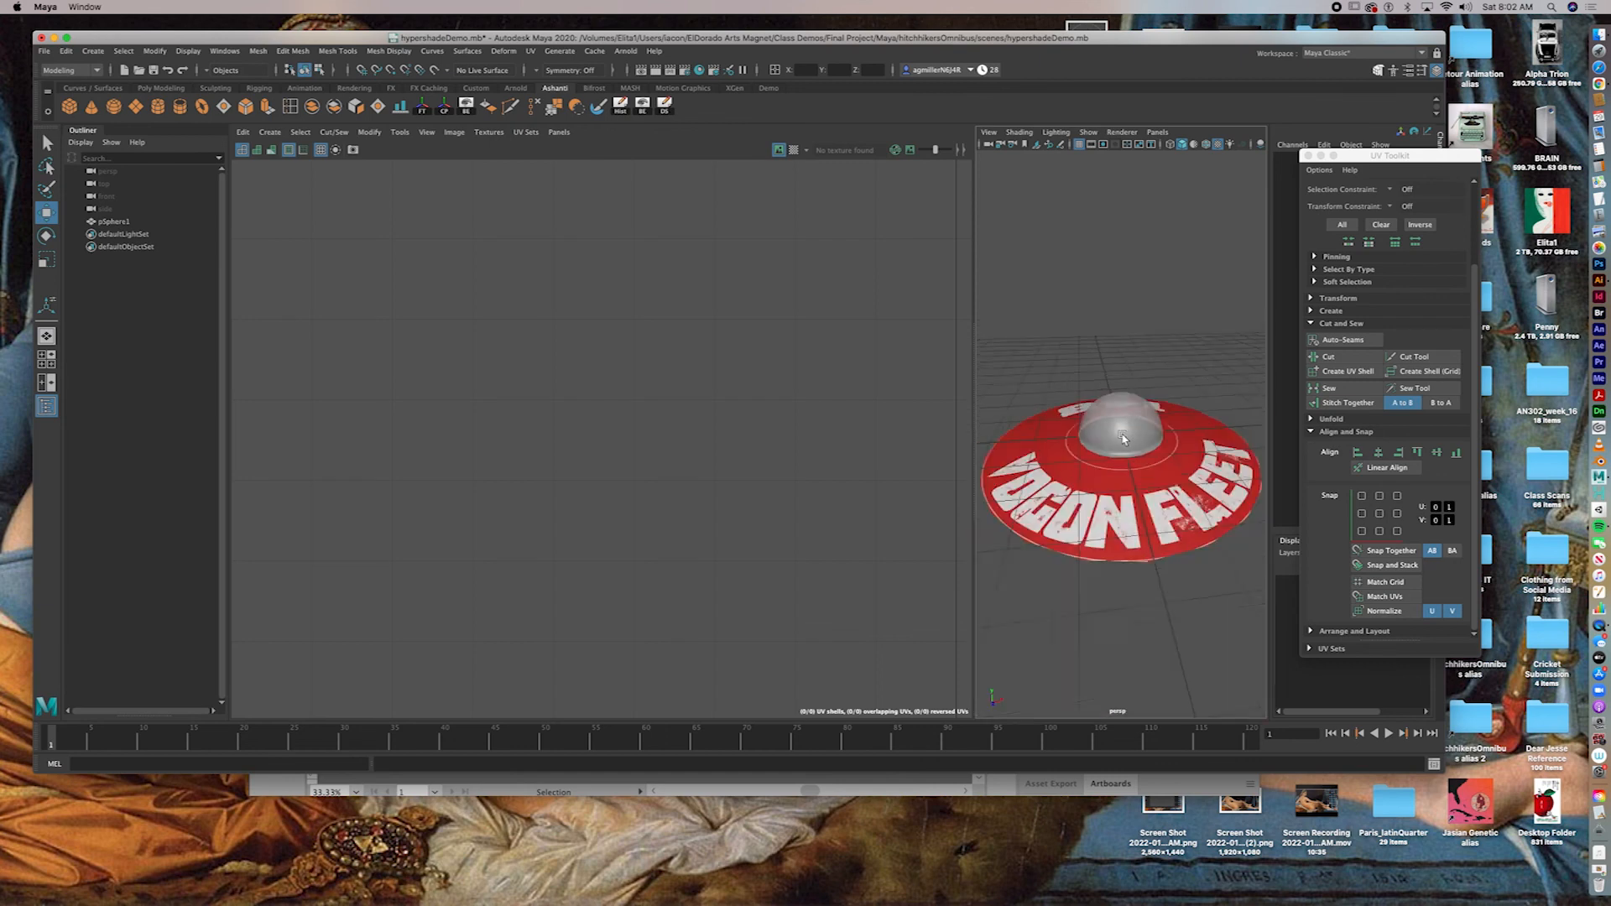
click(1135, 460)
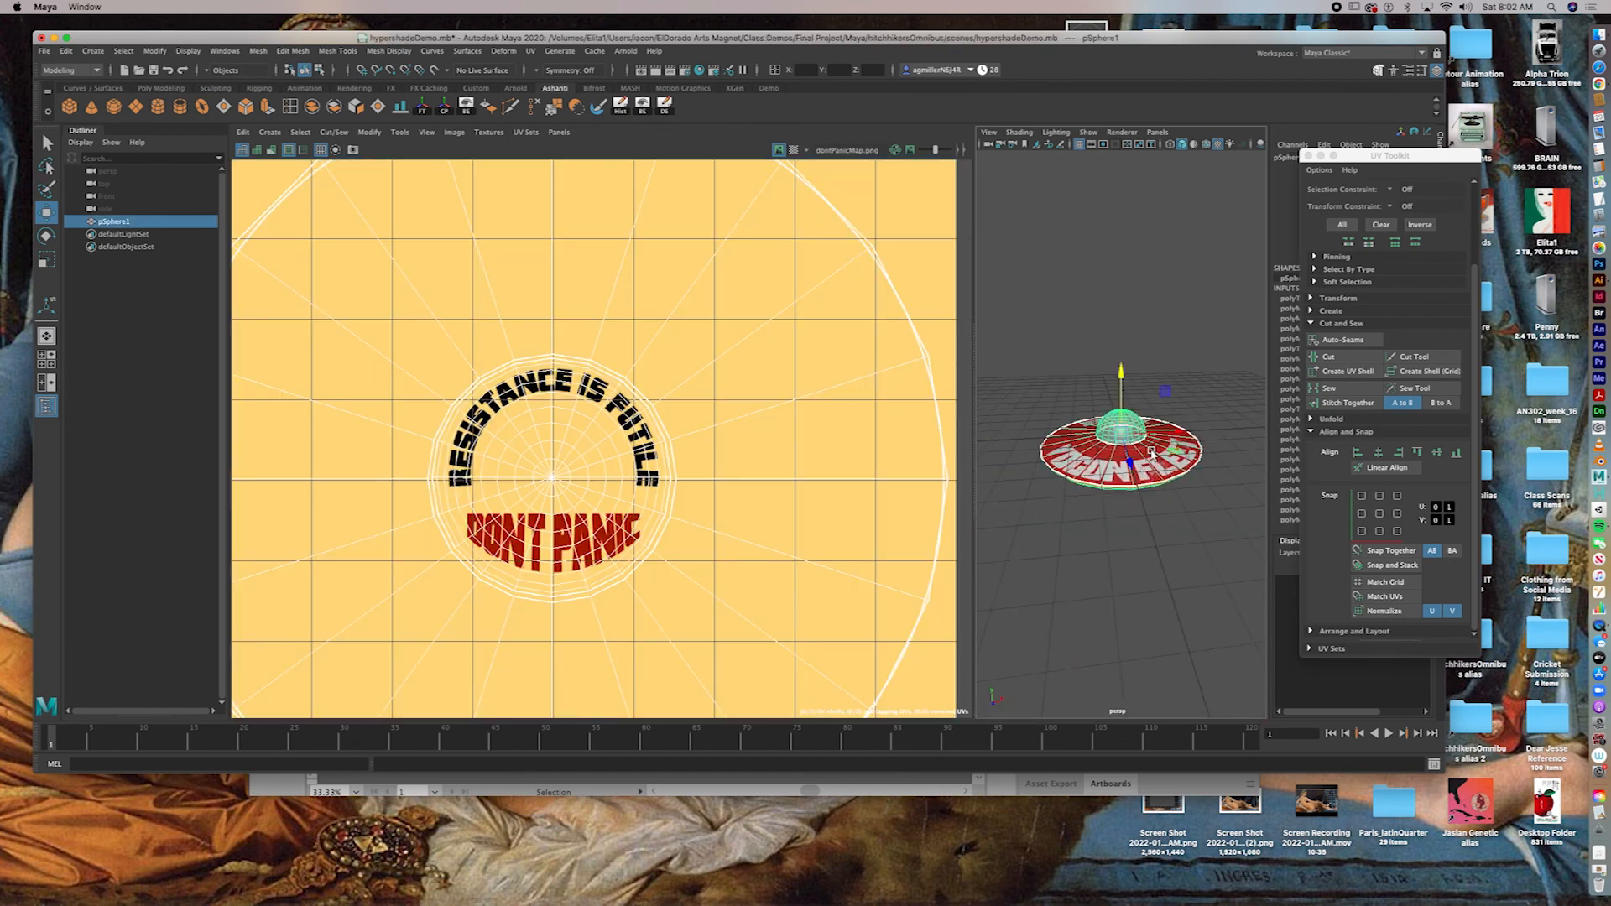